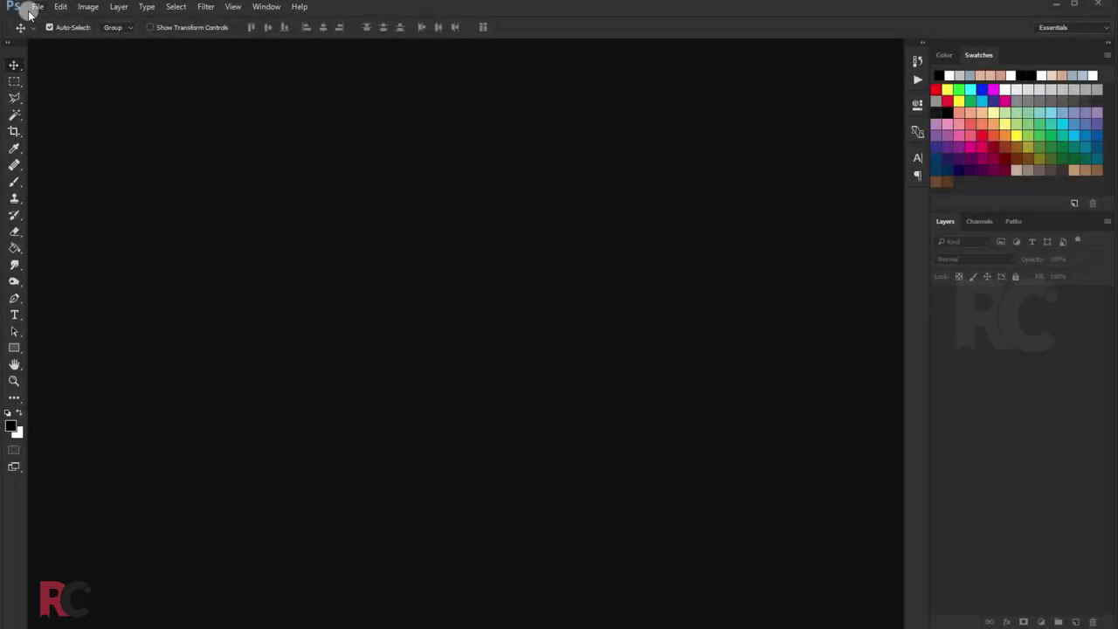
Create a new 11 × 12 inch document at 200 ppi.
{"action": "left_click", "coordinate": [35, 7]}
{"action": "left_click", "coordinate": [45, 20]}
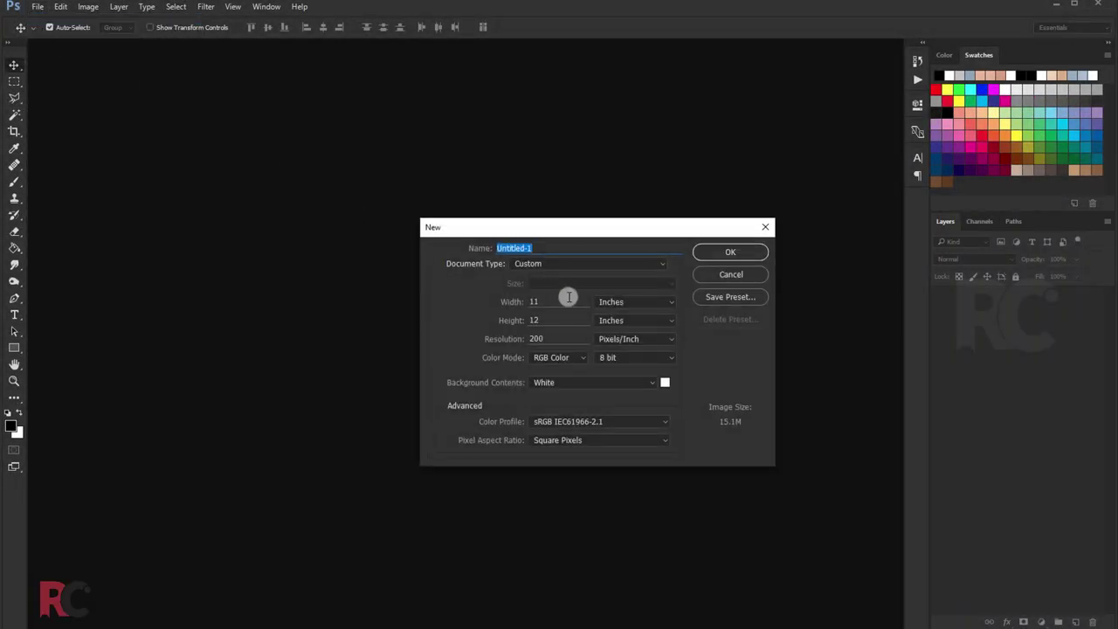
{"action": "double_click", "coordinate": [566, 300]}
{"action": "double_click", "coordinate": [535, 320]}
{"action": "left_click", "coordinate": [704, 253]}
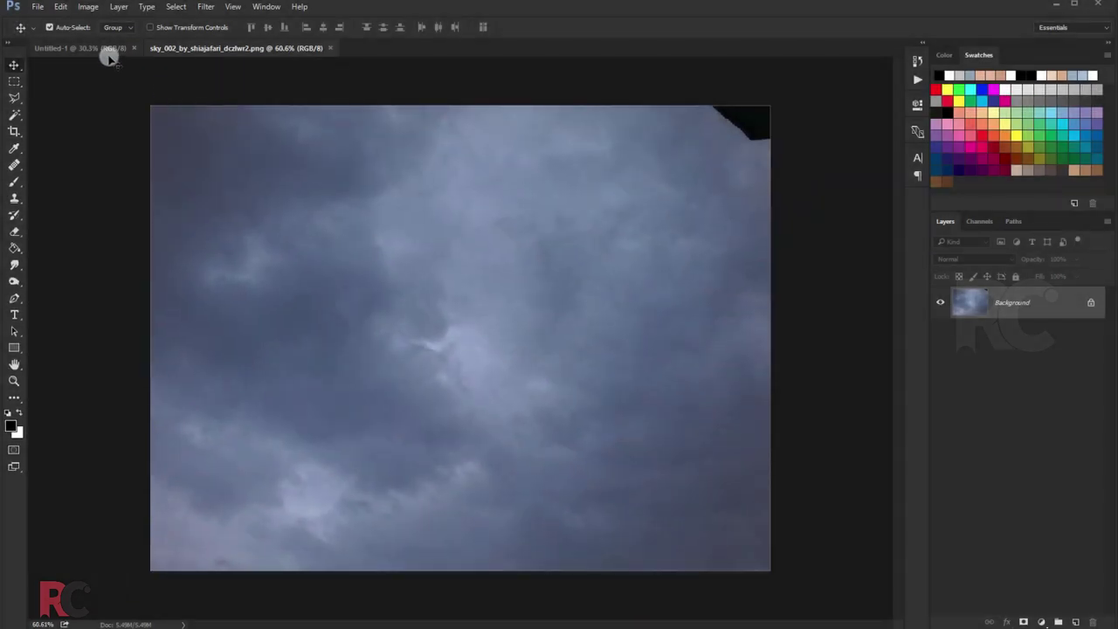
Fill the blank canvas with dark grey #2e2d2d using the Paint Bucket.
{"action": "left_click", "coordinate": [105, 48]}
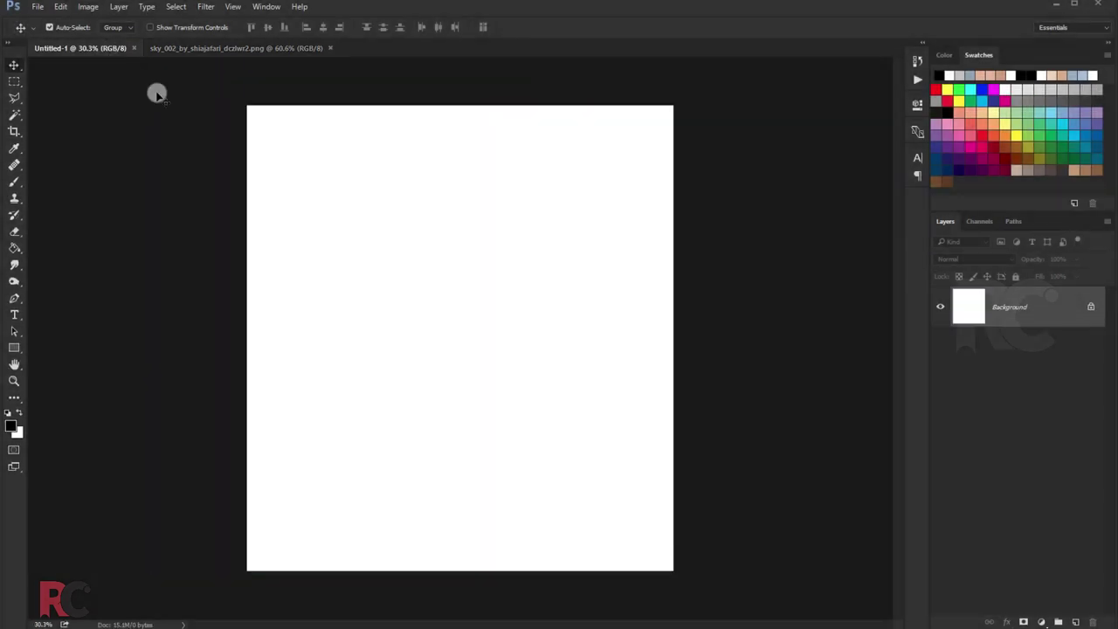
{"action": "left_click", "coordinate": [19, 253]}
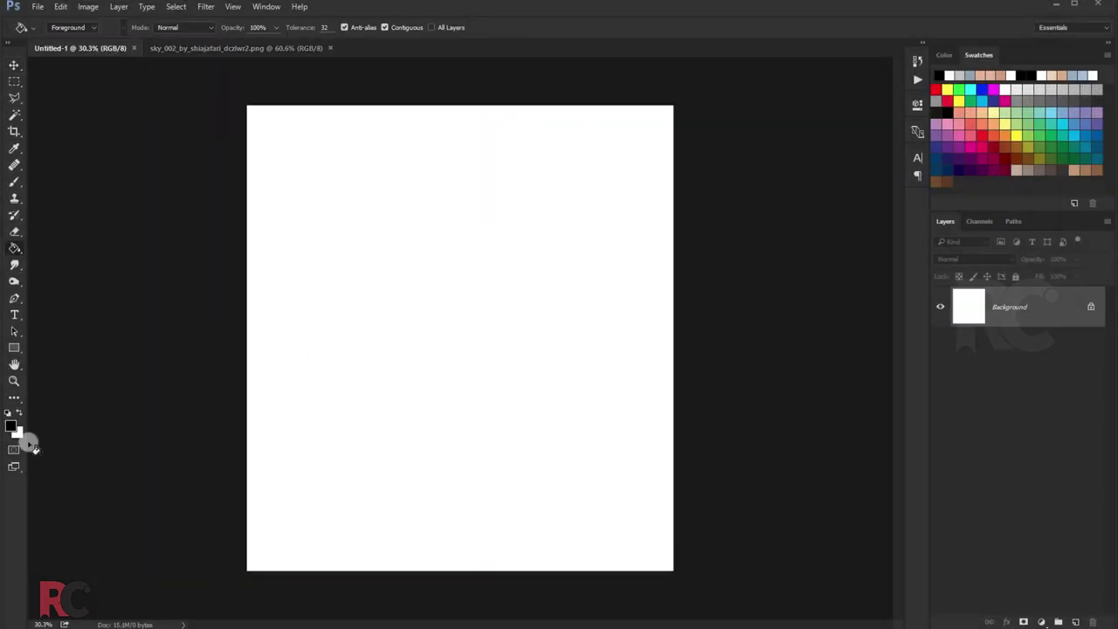
{"action": "left_click", "coordinate": [11, 428]}
{"action": "left_click_drag", "start_coordinate": [851, 531], "coordinate": [785, 537]}
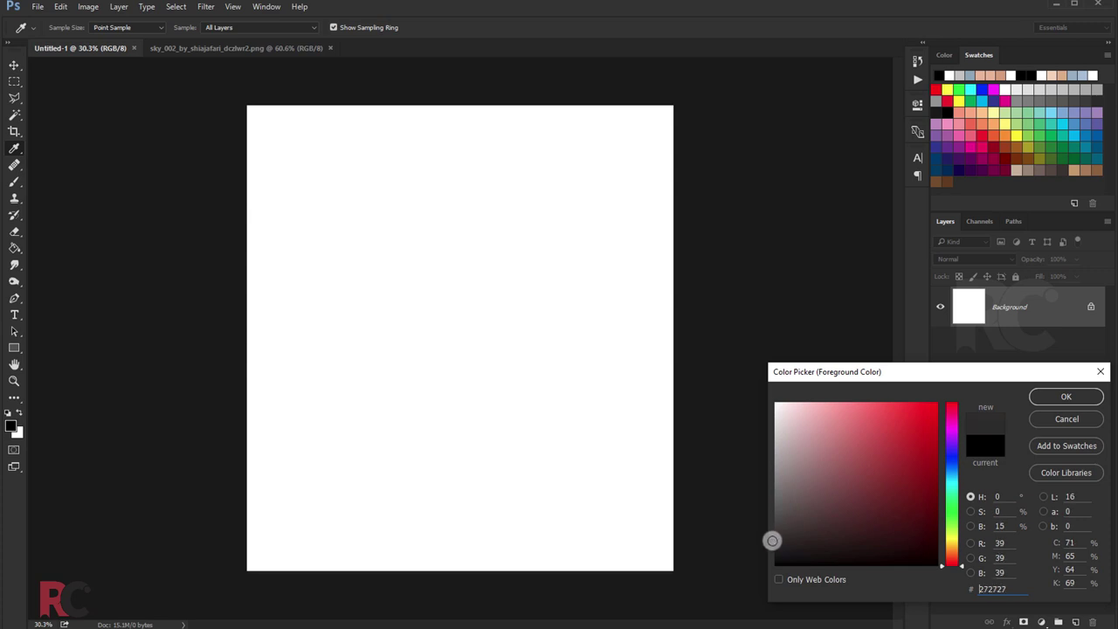
{"action": "left_click", "coordinate": [1033, 397]}
{"action": "left_click", "coordinate": [437, 370]}
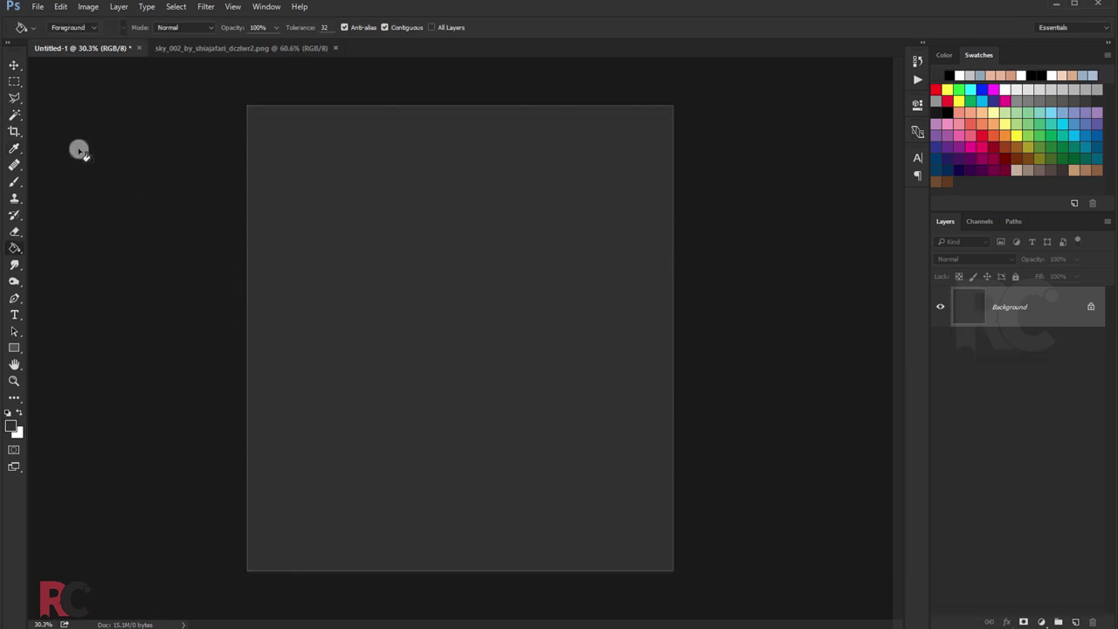
{"action": "left_click", "coordinate": [14, 64]}
{"action": "key", "text": "ctrl+plus"}
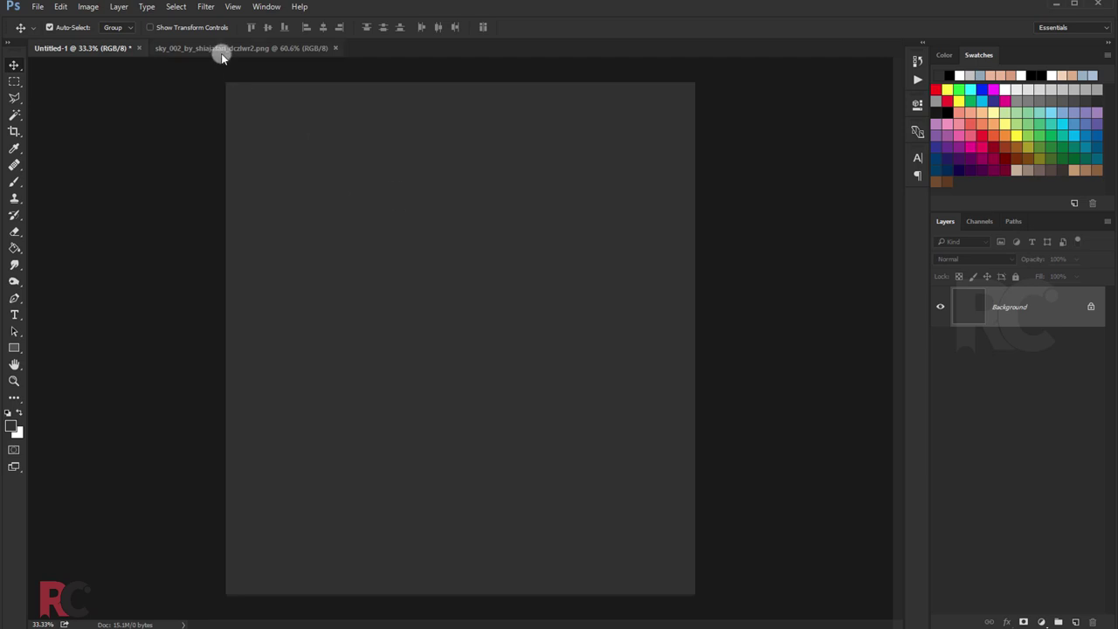
Desaturate the sky photo to Saturation -22 with Hue/Saturation.
{"action": "left_click", "coordinate": [221, 48]}
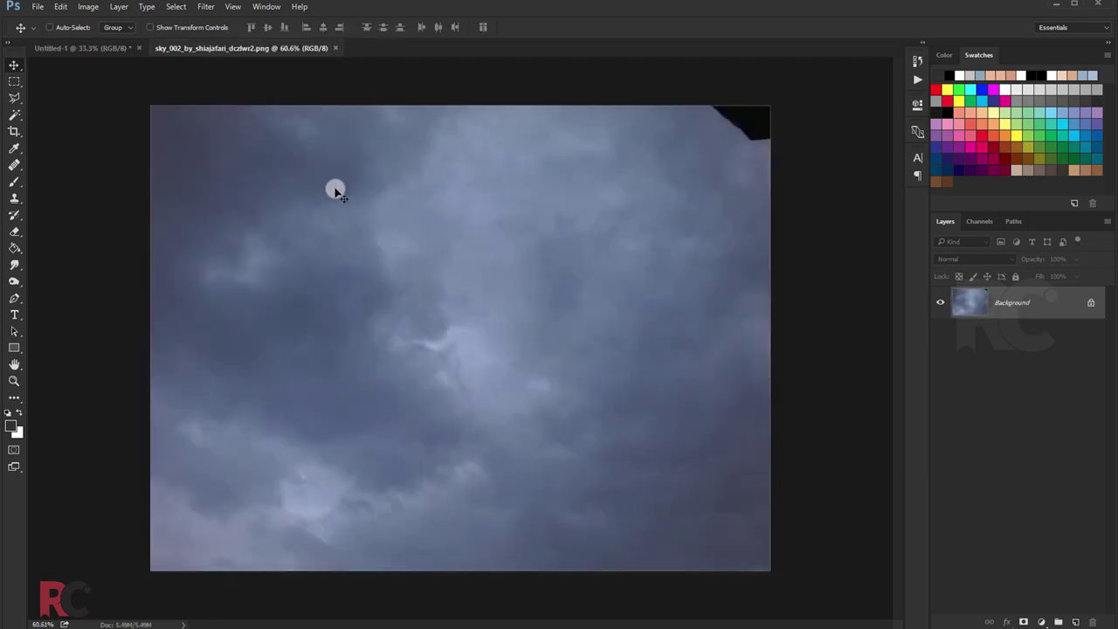
{"action": "key", "text": "ctrl+u"}
{"action": "left_click_drag", "start_coordinate": [614, 419], "coordinate": [609, 411]}
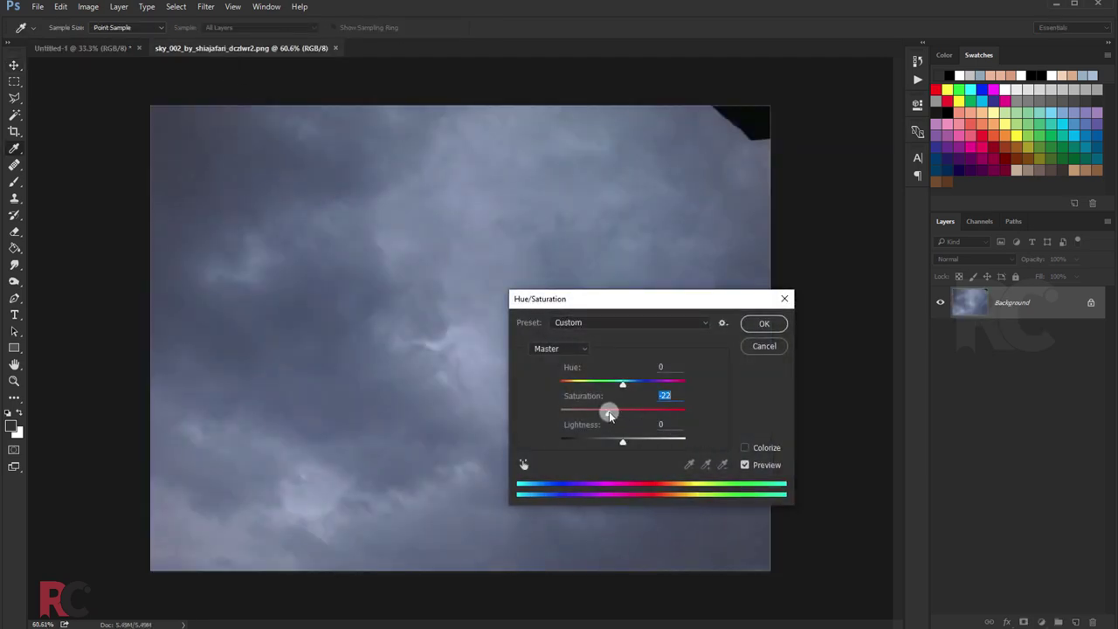
{"action": "left_click", "coordinate": [762, 323]}
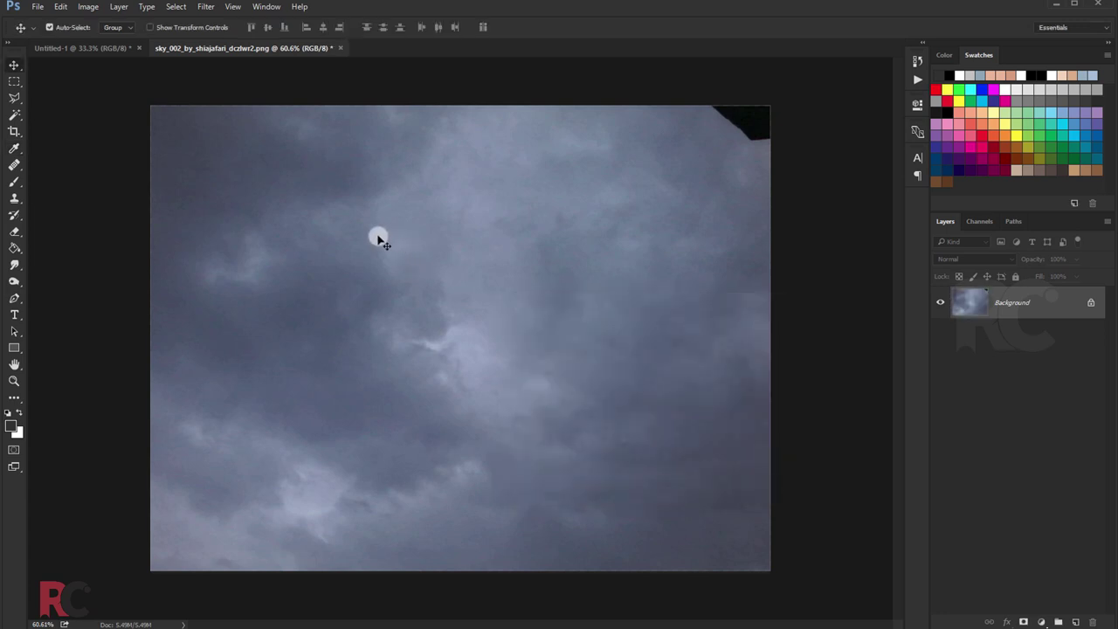
Drag the sky into Untitled-1 and stretch it across the canvas top.
{"action": "mouse_move", "coordinate": [378, 238]}
{"action": "left_mouse_down"}
{"action": "mouse_move", "coordinate": [382, 210]}
{"action": "mouse_move", "coordinate": [449, 193]}
{"action": "left_mouse_up"}
{"action": "key", "text": "ctrl+t"}
{"action": "left_click_drag", "start_coordinate": [554, 228], "coordinate": [679, 224]}
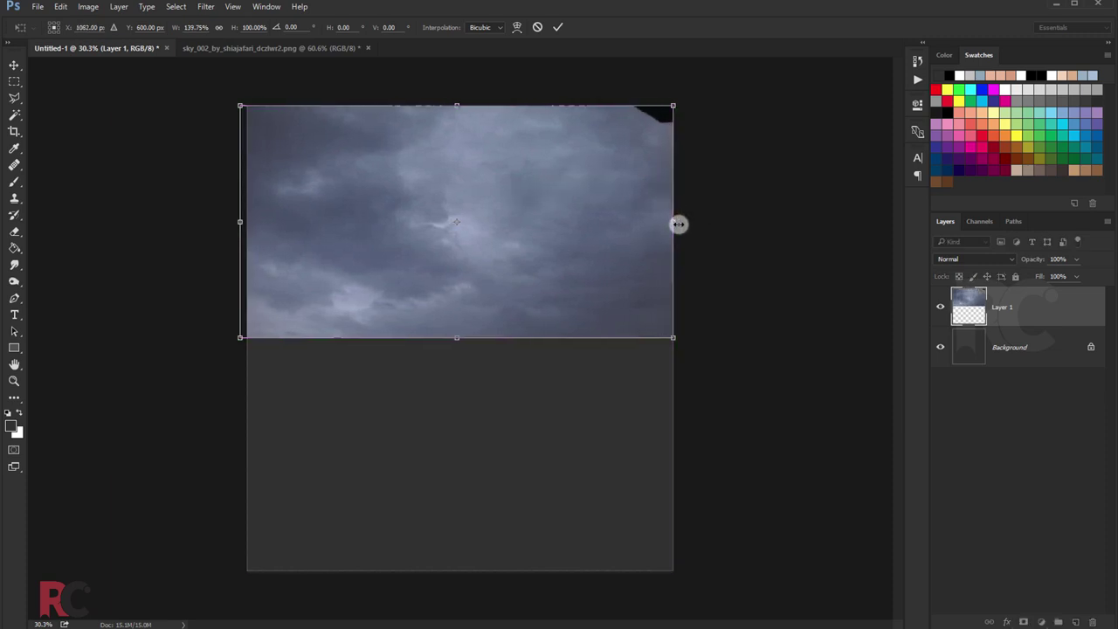
{"action": "left_click_drag", "start_coordinate": [672, 101], "coordinate": [694, 93]}
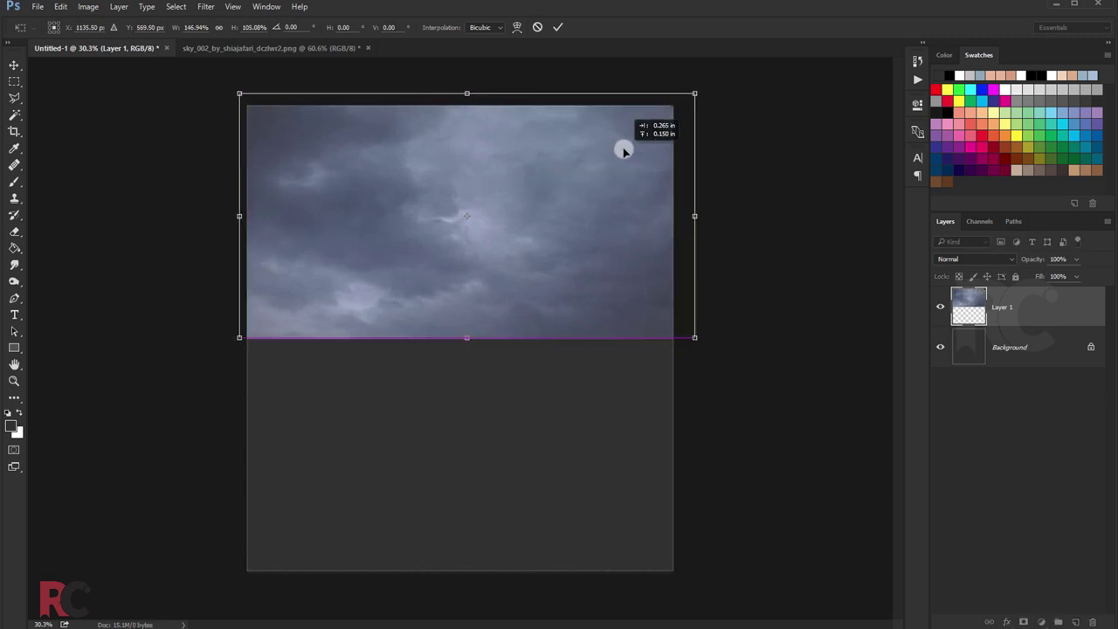
{"action": "left_click_drag", "start_coordinate": [619, 155], "coordinate": [623, 150]}
{"action": "key", "text": "Return"}
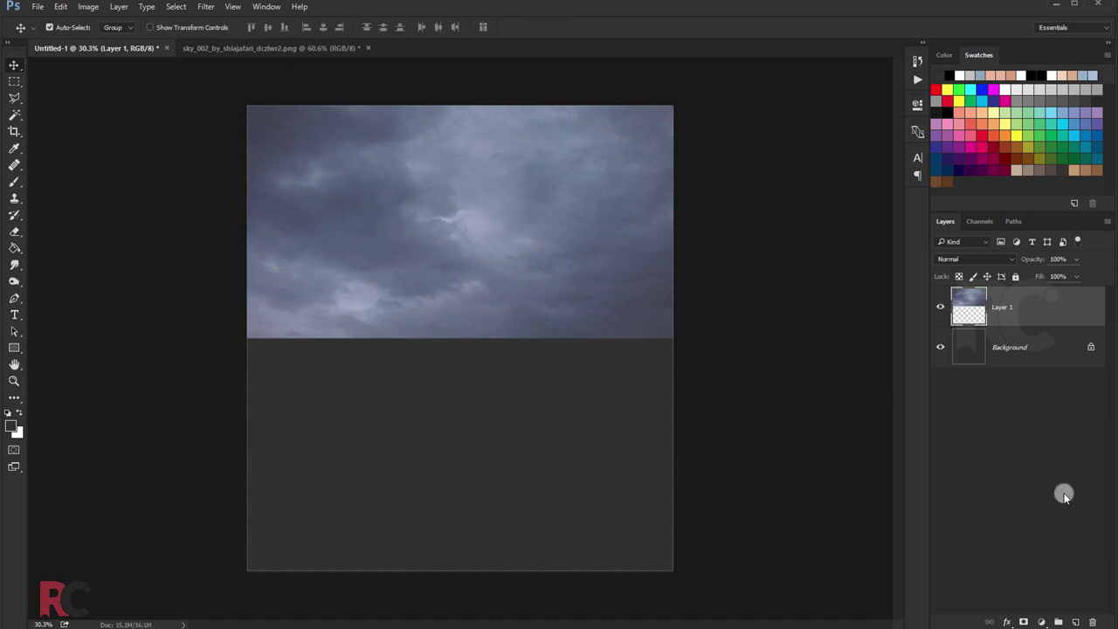
Mask Layer 1 and paint black along the horizon with a large soft brush.
{"action": "left_click", "coordinate": [1024, 622]}
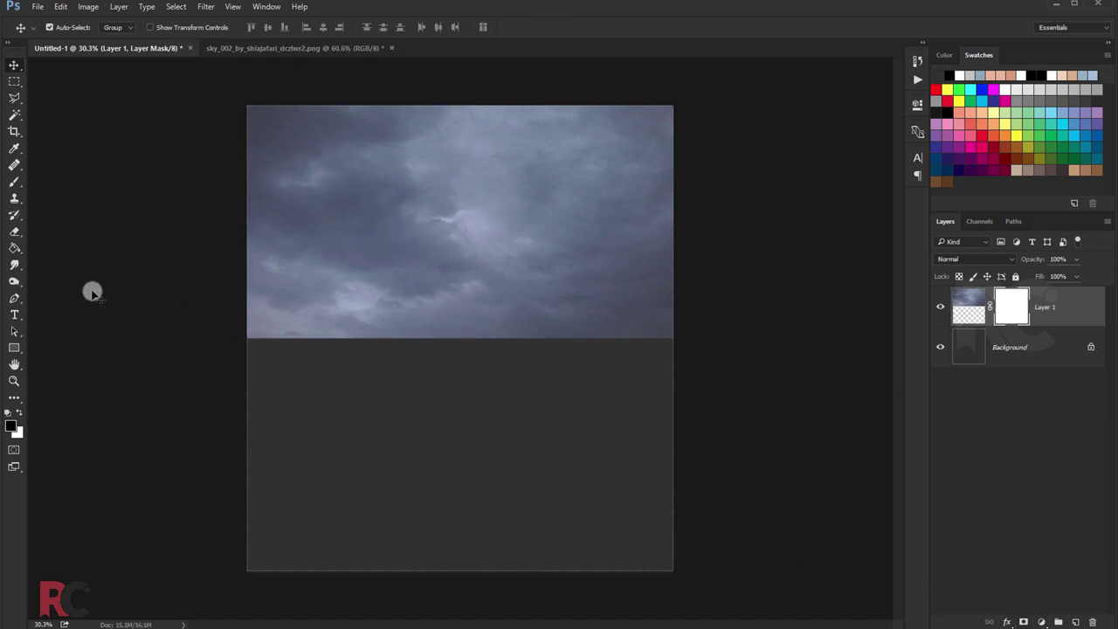
{"action": "left_click", "coordinate": [14, 181]}
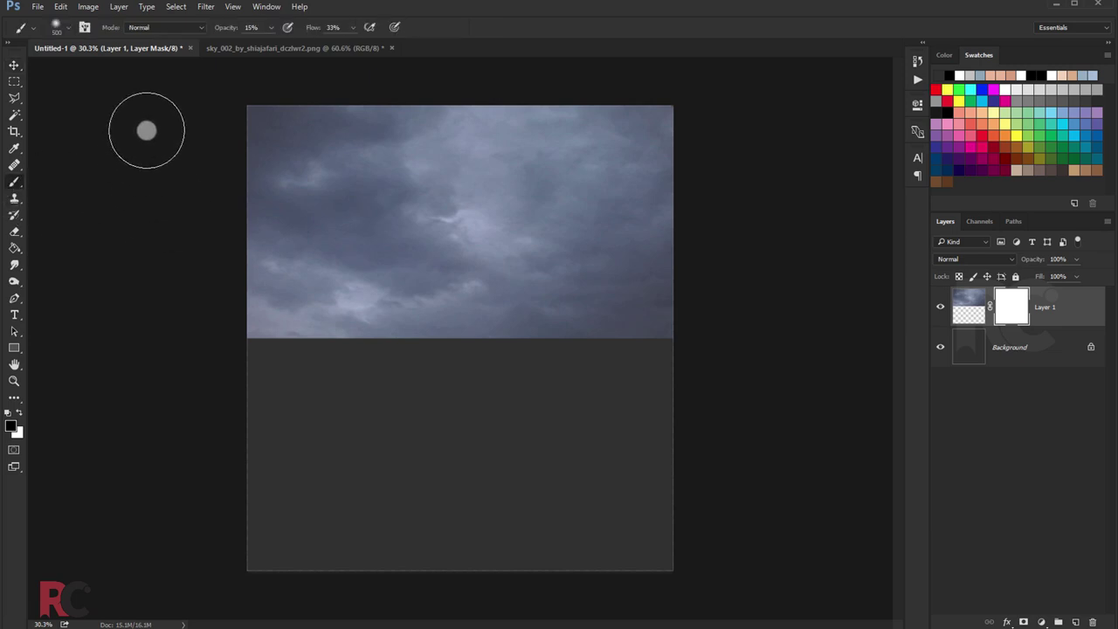
{"action": "mouse_move", "coordinate": [275, 31]}
{"action": "left_mouse_down"}
{"action": "mouse_move", "coordinate": [292, 45]}
{"action": "mouse_move", "coordinate": [376, 42]}
{"action": "left_mouse_up"}
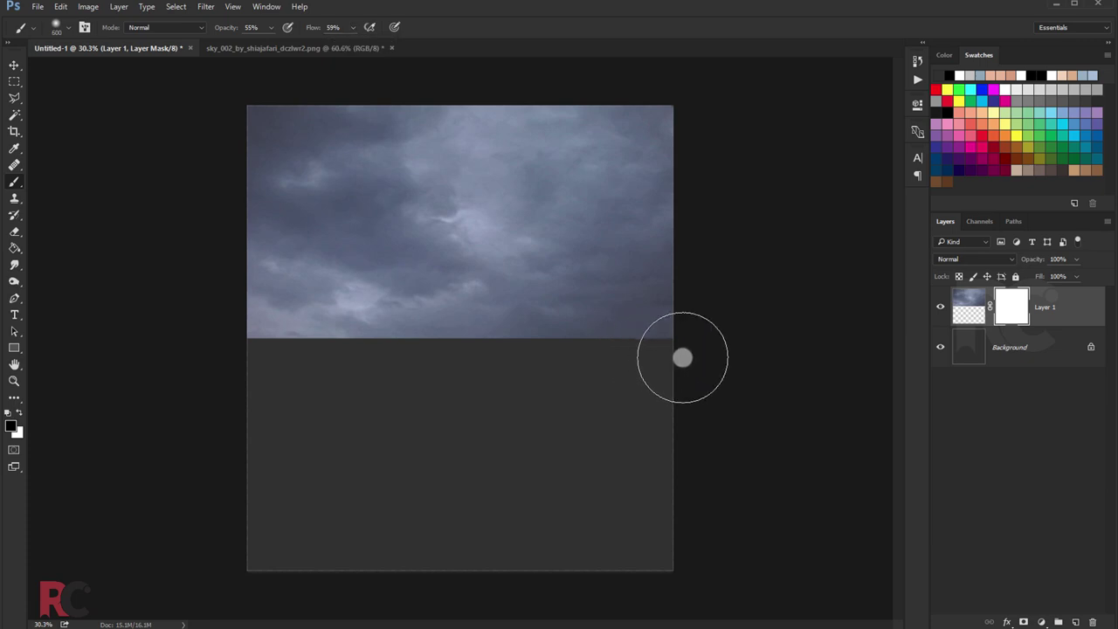
{"action": "key", "text": "bracketright"}
{"action": "key", "text": "bracketright"}
{"action": "mouse_move", "coordinate": [664, 372]}
{"action": "left_mouse_down"}
{"action": "mouse_move", "coordinate": [244, 382]}
{"action": "mouse_move", "coordinate": [609, 392]}
{"action": "left_mouse_up"}
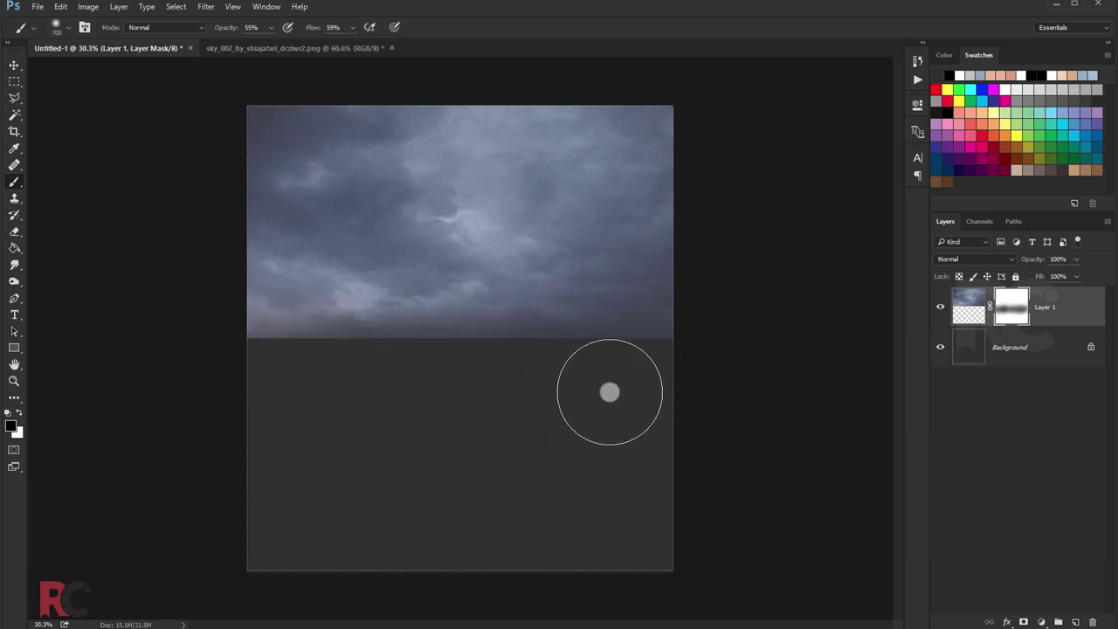
{"action": "left_click_drag", "start_coordinate": [442, 375], "coordinate": [443, 370]}
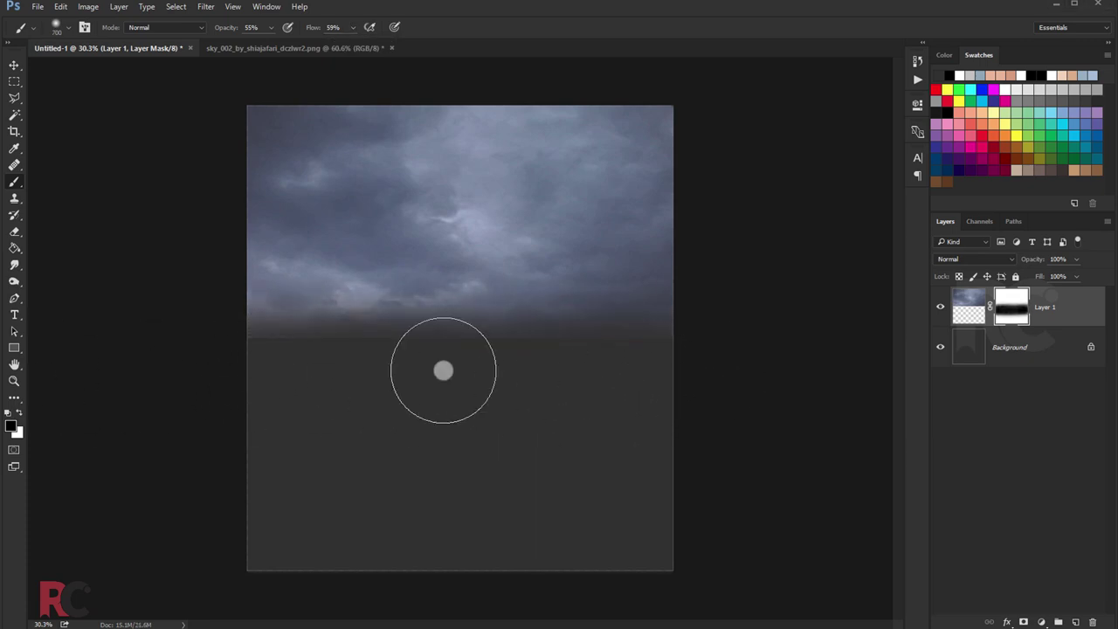
{"action": "key", "text": "bracketright"}
{"action": "key", "text": "bracketright"}
{"action": "key", "text": "bracketright"}
{"action": "left_click_drag", "start_coordinate": [152, 312], "coordinate": [777, 342]}
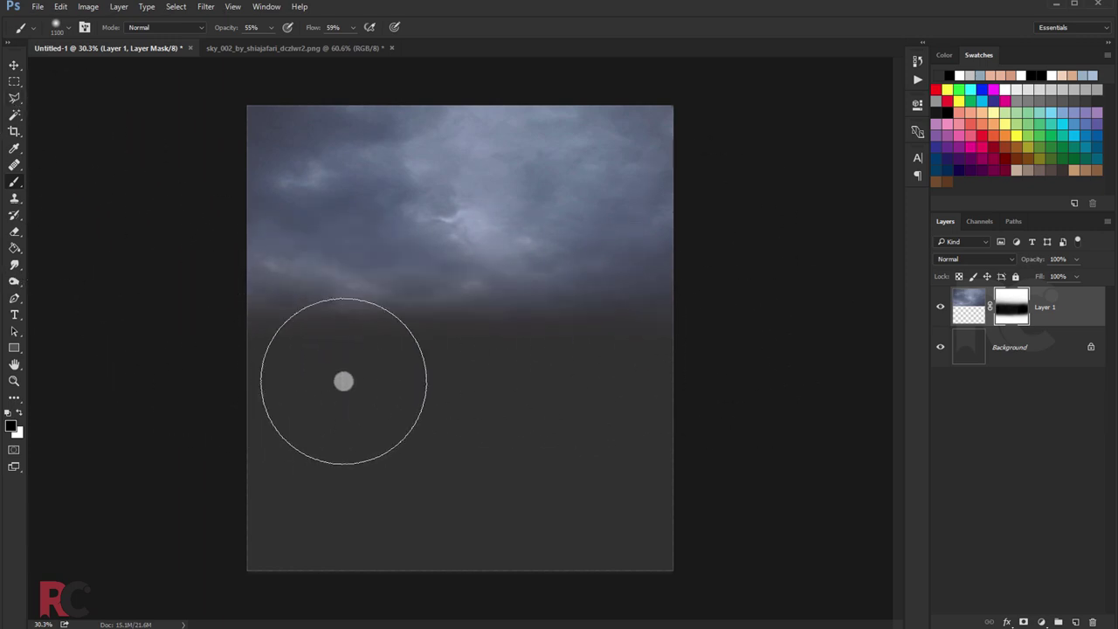
{"action": "left_click", "coordinate": [14, 64]}
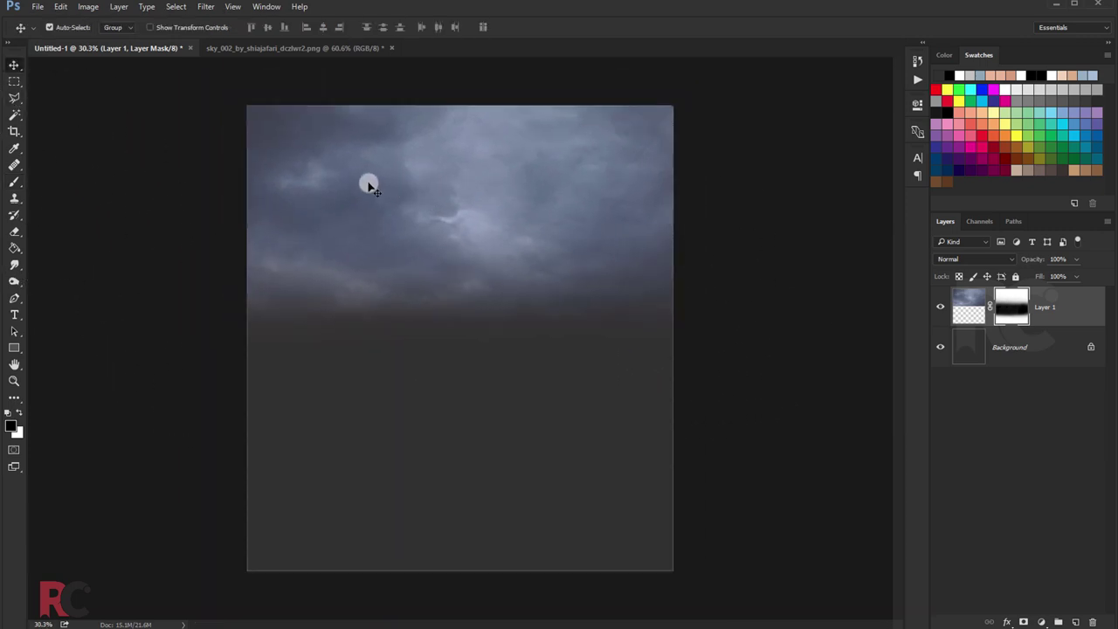
{"action": "left_click", "coordinate": [260, 48]}
Close the sky photo without saving and drag the rocks into the composite.
{"action": "left_click", "coordinate": [391, 48]}
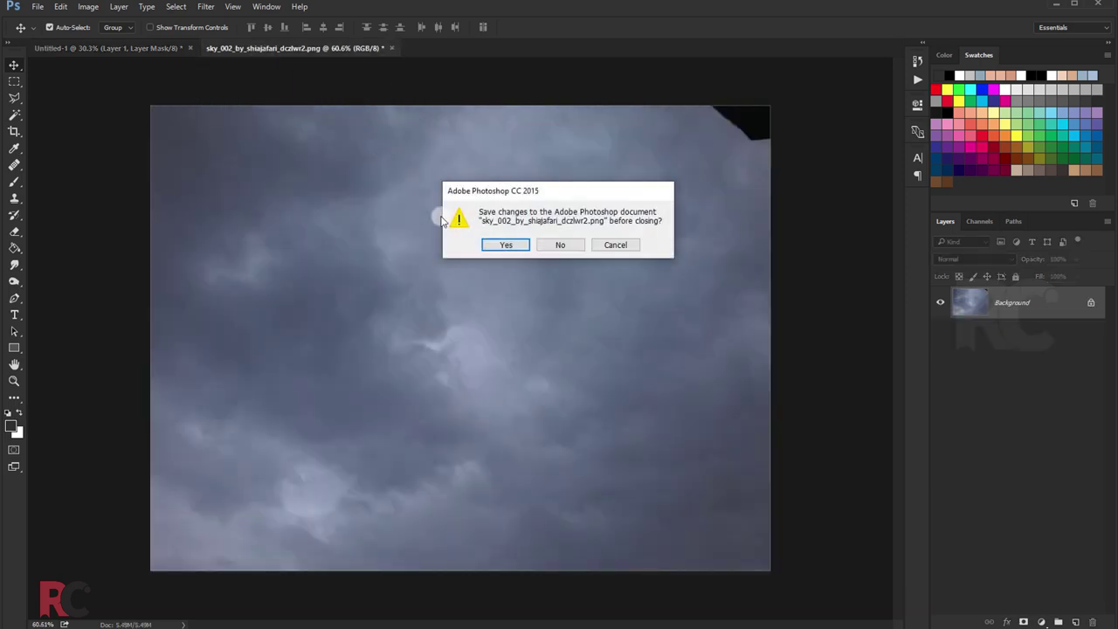
{"action": "left_click", "coordinate": [560, 245]}
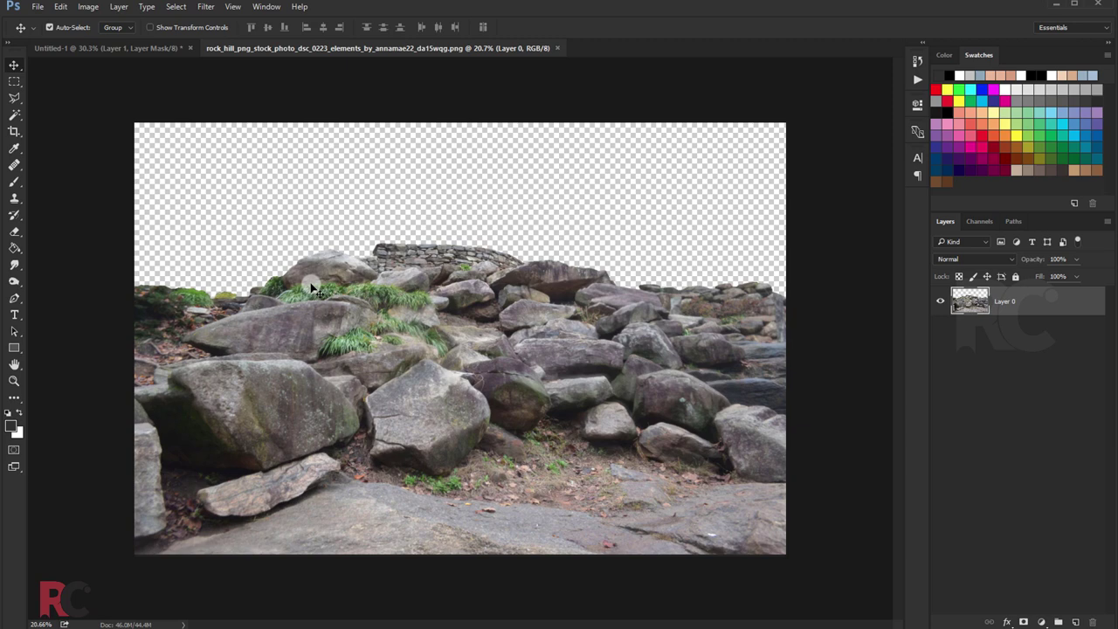
{"action": "left_click_drag", "start_coordinate": [311, 287], "coordinate": [341, 290]}
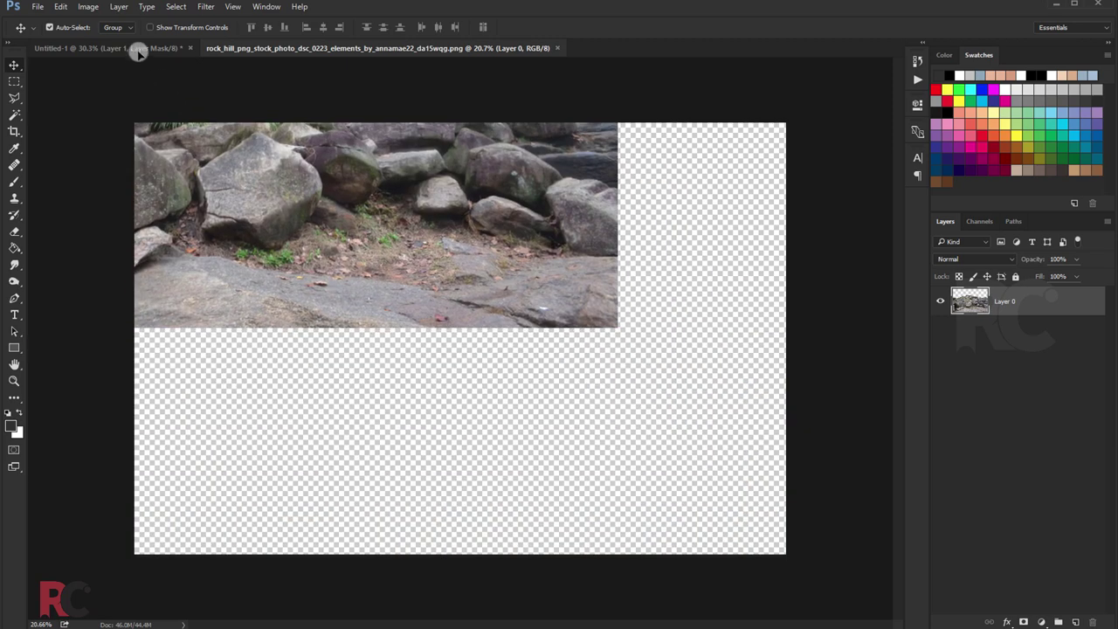
{"action": "scroll", "coordinate": [346, 281], "scroll_direction": "down", "scroll_amount": 1}
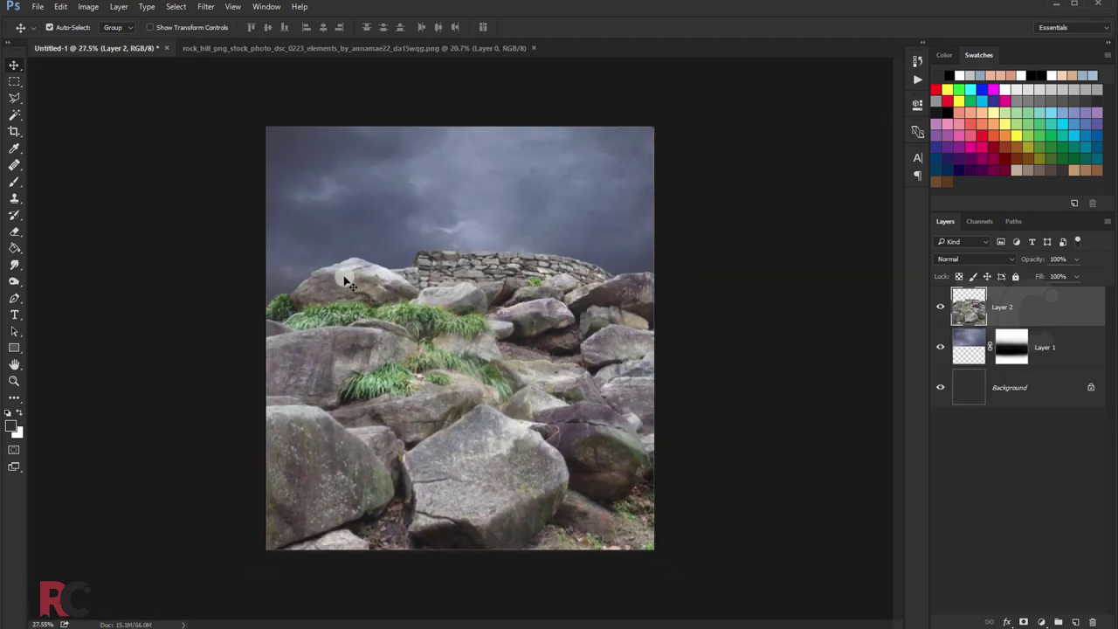
Scale the rocks to about 91% and position them along the canvas bottom.
{"action": "key", "text": "ctrl+t"}
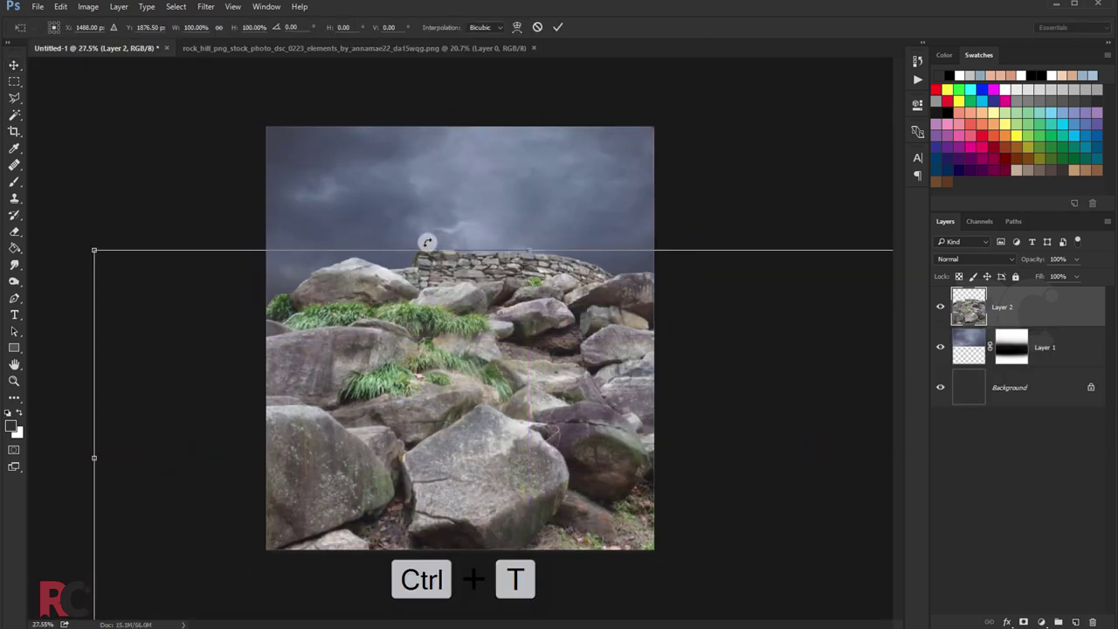
{"action": "left_click_drag", "start_coordinate": [96, 251], "coordinate": [307, 353]}
{"action": "left_click_drag", "start_coordinate": [422, 399], "coordinate": [363, 467]}
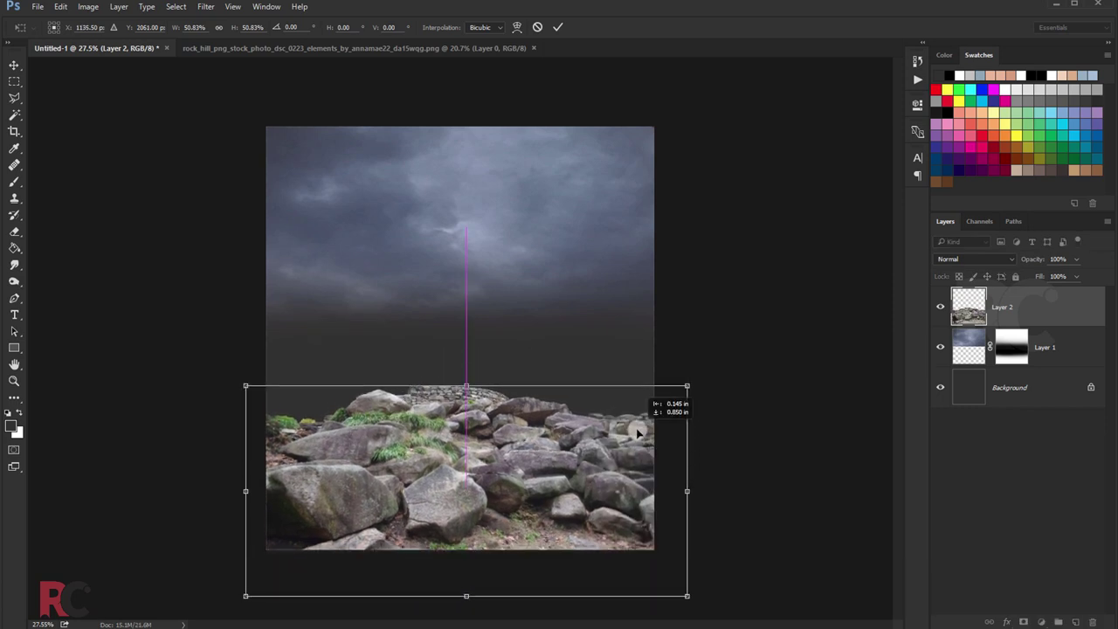
{"action": "mouse_move", "coordinate": [689, 420]}
{"action": "left_mouse_down"}
{"action": "mouse_move", "coordinate": [725, 397]}
{"action": "mouse_move", "coordinate": [661, 419]}
{"action": "left_mouse_up"}
{"action": "mouse_move", "coordinate": [612, 450]}
{"action": "left_mouse_down"}
{"action": "mouse_move", "coordinate": [579, 441]}
{"action": "mouse_move", "coordinate": [602, 437]}
{"action": "left_mouse_up"}
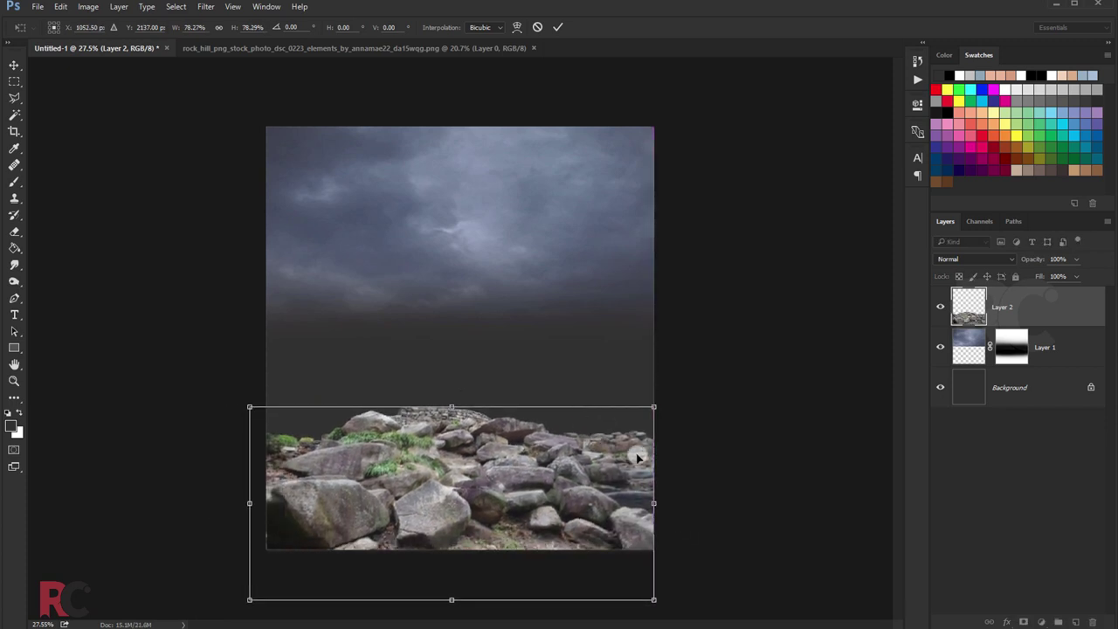
{"action": "left_click_drag", "start_coordinate": [655, 600], "coordinate": [718, 616]}
{"action": "left_click_drag", "start_coordinate": [661, 518], "coordinate": [644, 559]}
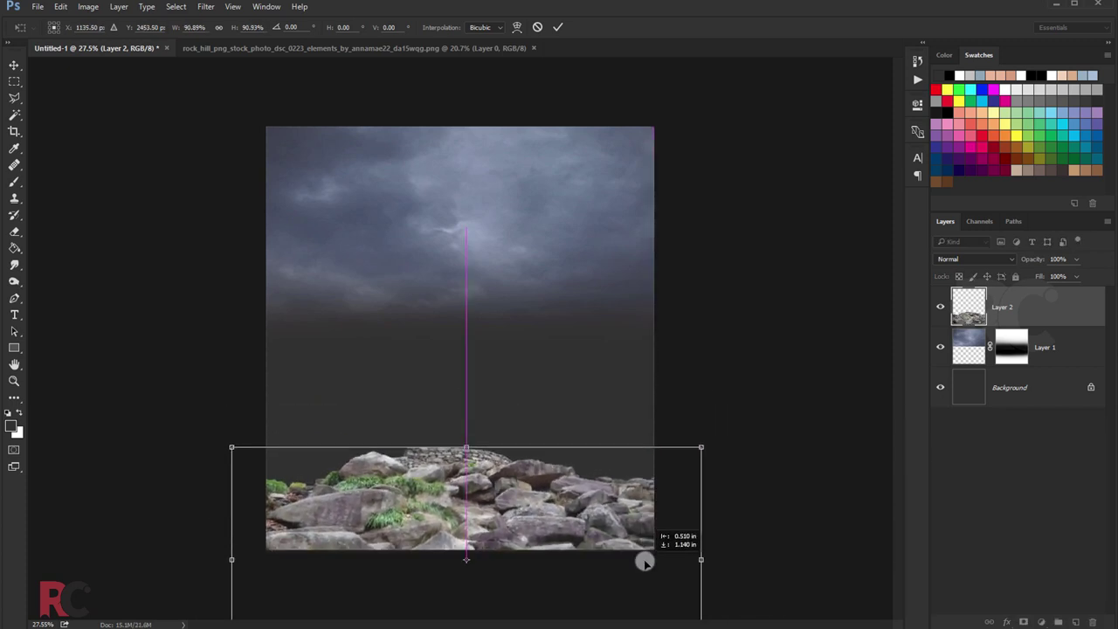
{"action": "left_click_drag", "start_coordinate": [488, 513], "coordinate": [494, 502]}
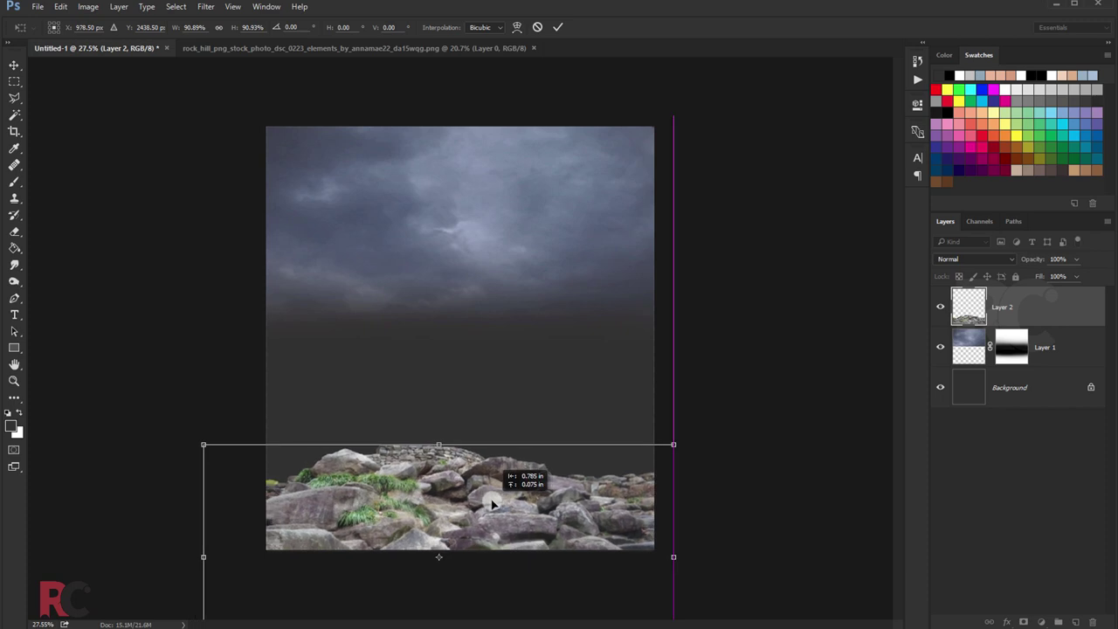
Commit the rock layer's transform.
{"action": "key", "text": "Return"}
{"action": "scroll", "coordinate": [476, 288], "scroll_direction": "up", "scroll_amount": 1}
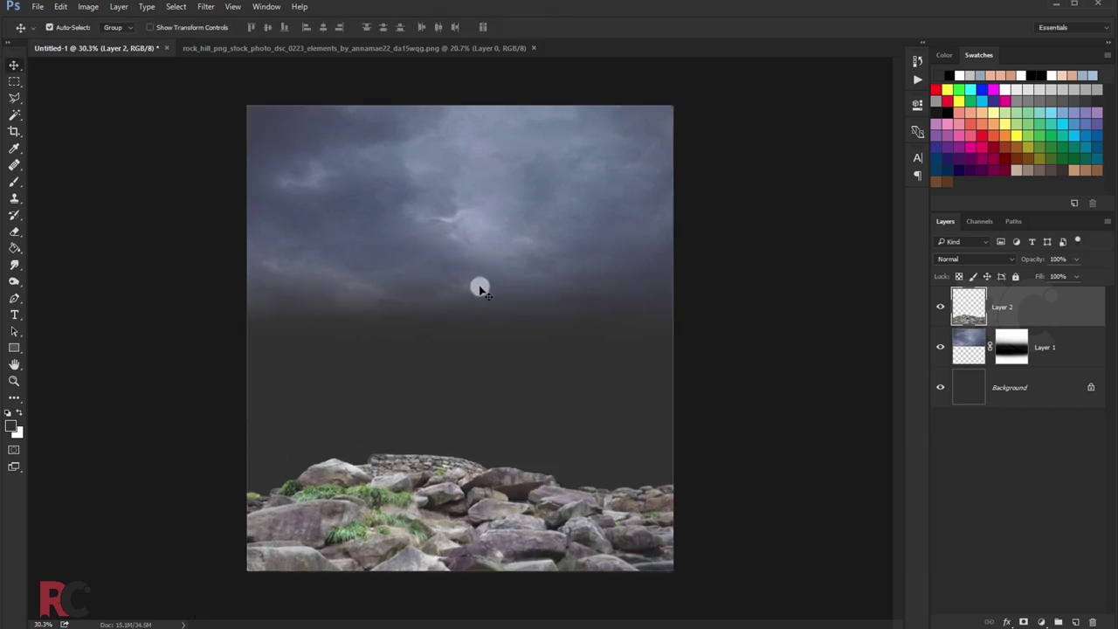
{"action": "scroll", "coordinate": [480, 291], "scroll_direction": "up", "scroll_amount": 1}
{"action": "scroll", "coordinate": [480, 284], "scroll_direction": "down", "scroll_amount": 1}
Start a Polygonal Lasso outline on the rocks' left edge, then cancel it.
{"action": "key", "text": "shift+l"}
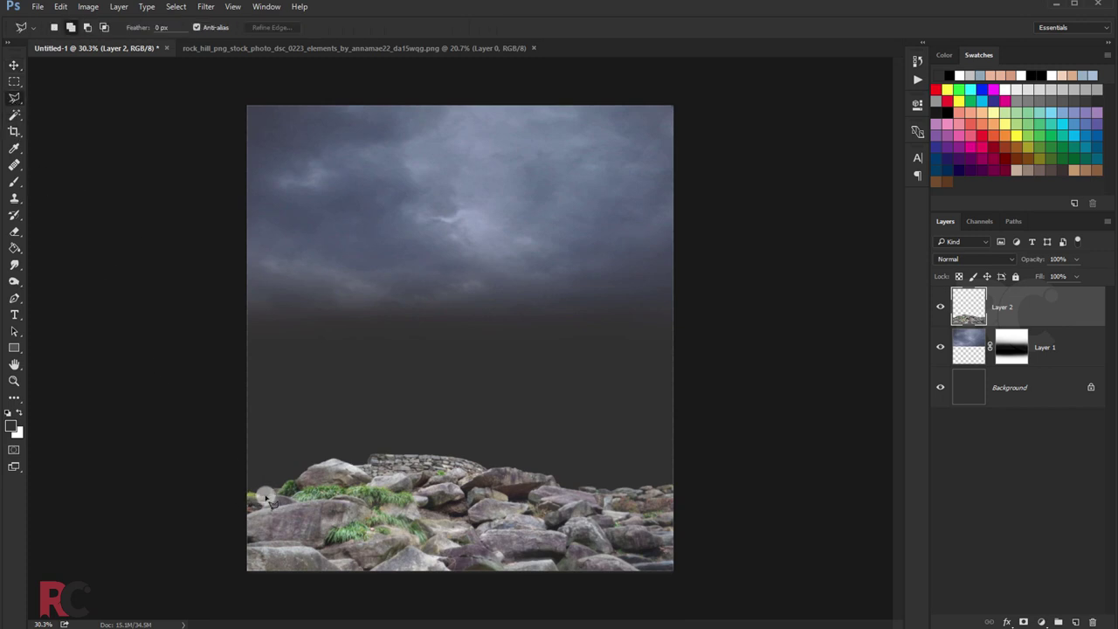
{"action": "scroll", "coordinate": [271, 494], "scroll_direction": "up", "scroll_amount": 2}
{"action": "scroll", "coordinate": [260, 509], "scroll_direction": "up", "scroll_amount": 2}
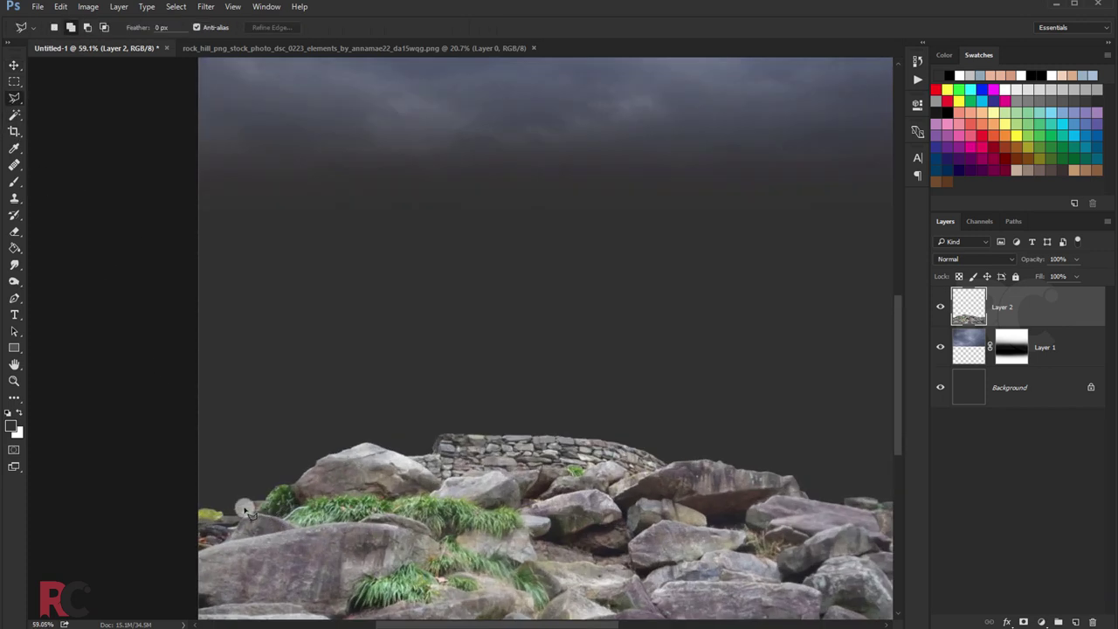
{"action": "left_click", "coordinate": [199, 522]}
{"action": "left_click", "coordinate": [172, 504]}
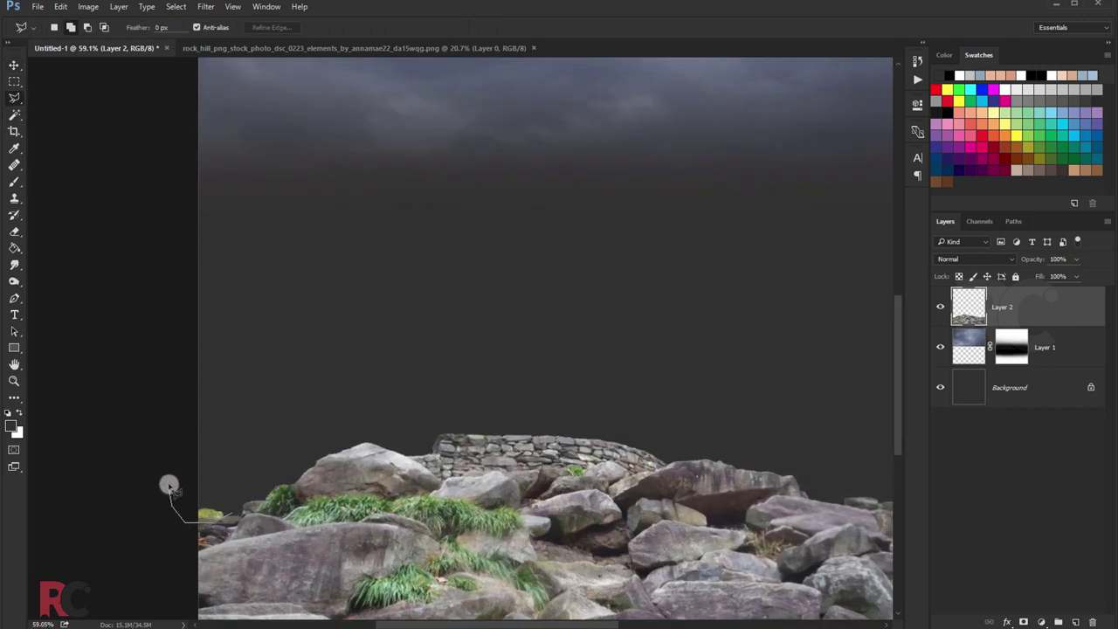
{"action": "left_click", "coordinate": [187, 481]}
{"action": "left_click", "coordinate": [225, 499]}
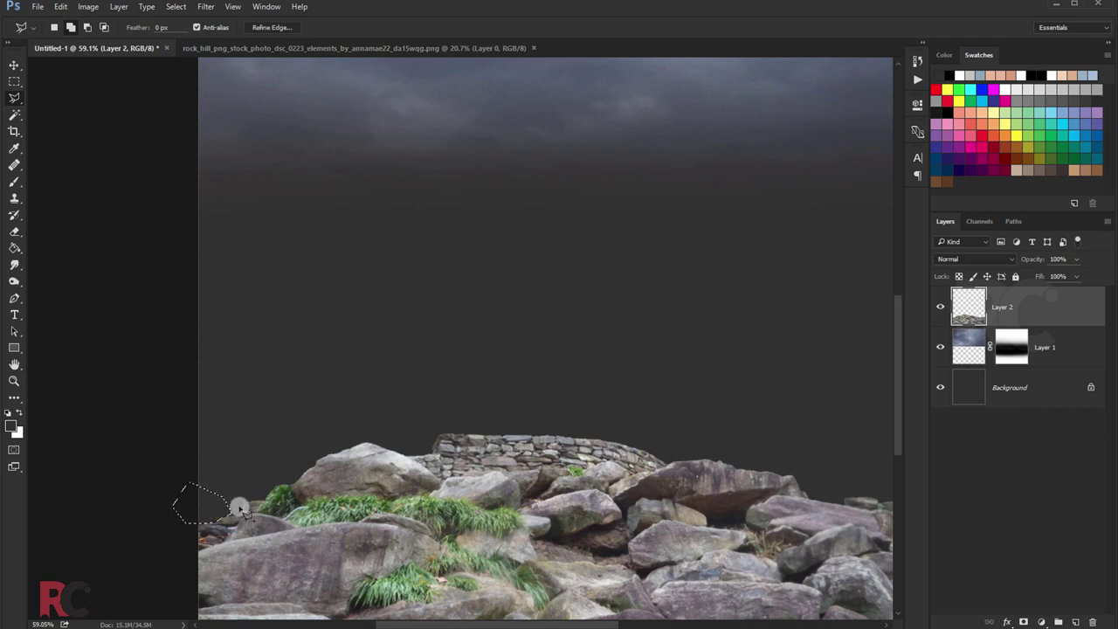
{"action": "key", "text": "Escape"}
{"action": "scroll", "coordinate": [240, 352], "scroll_direction": "down", "scroll_amount": 1}
{"action": "scroll", "coordinate": [239, 352], "scroll_direction": "down", "scroll_amount": 2}
{"action": "scroll", "coordinate": [184, 307], "scroll_direction": "down", "scroll_amount": 2}
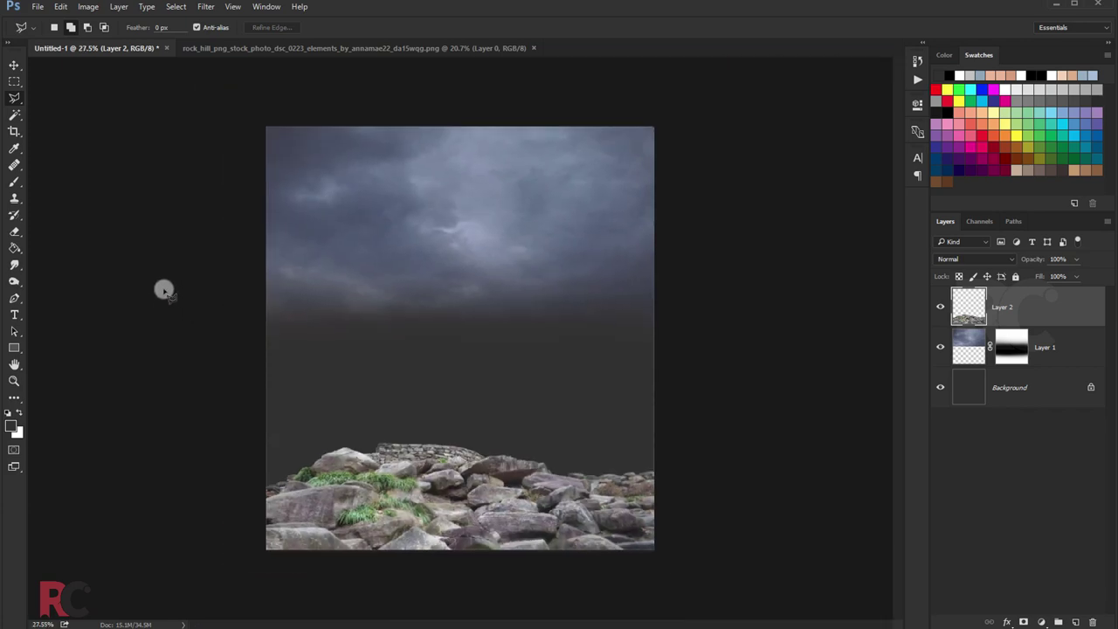
Close the rock_hill stock photo document.
{"action": "left_click", "coordinate": [14, 65]}
{"action": "left_click", "coordinate": [205, 50]}
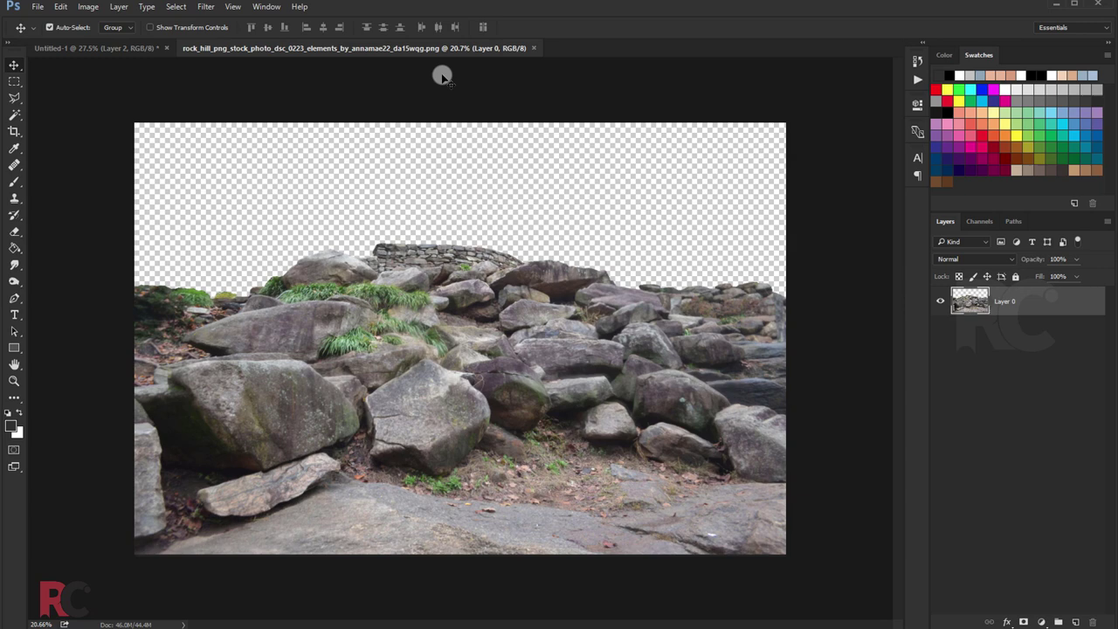
{"action": "left_click", "coordinate": [530, 49]}
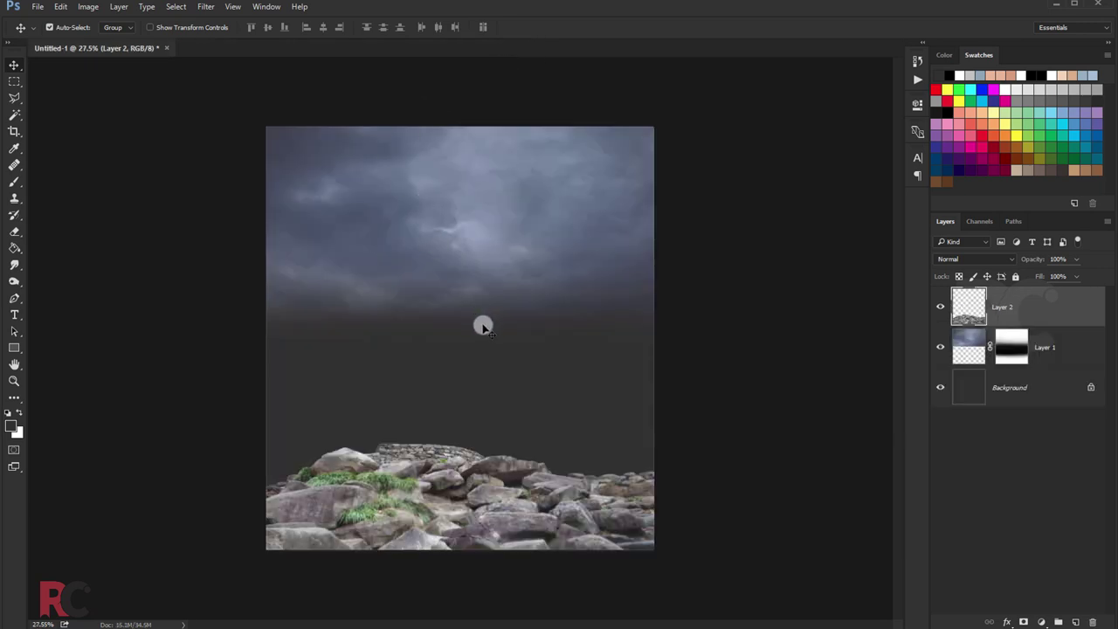
{"action": "scroll", "coordinate": [483, 326], "scroll_direction": "up", "scroll_amount": 1}
{"action": "left_click", "coordinate": [1041, 622]}
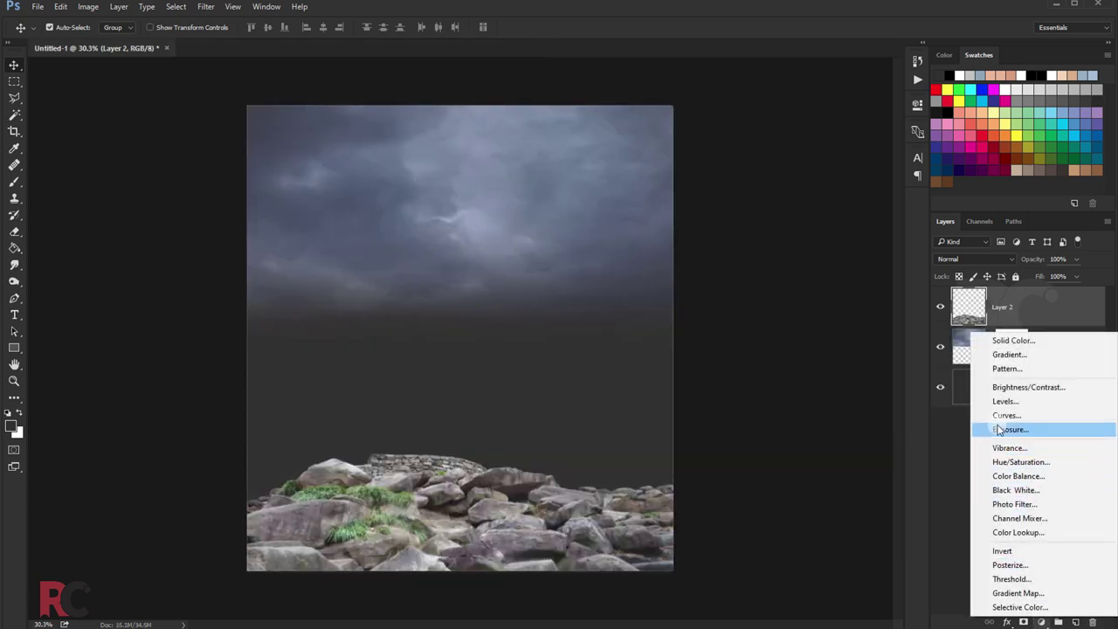
Add a Curves adjustment clipped to Layer 2, lowering highlights to darken the rocks.
{"action": "left_click", "coordinate": [1004, 428]}
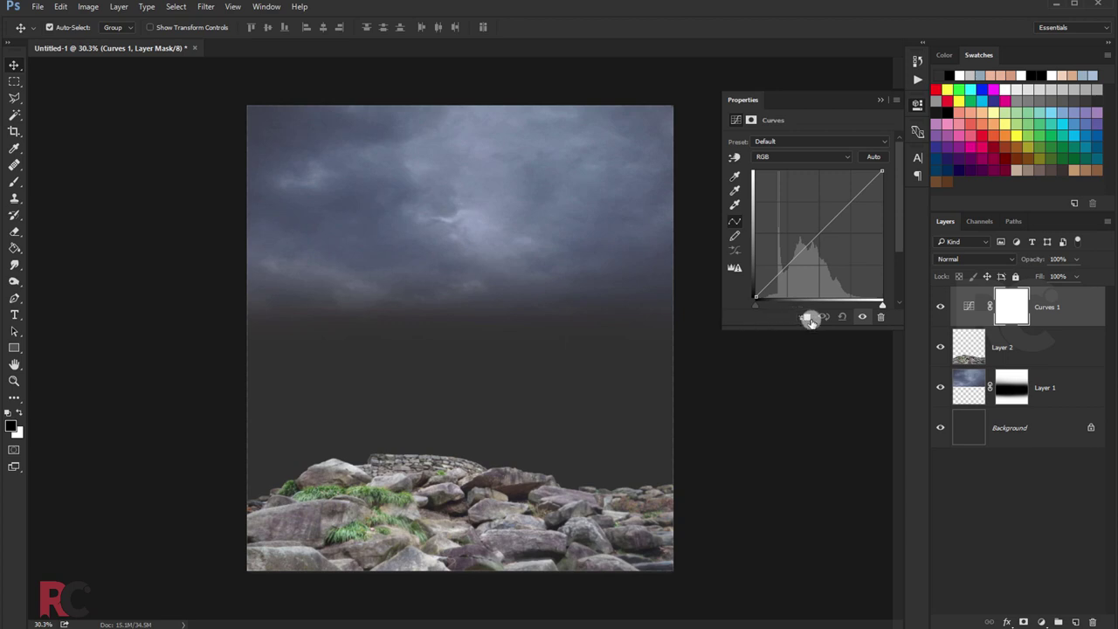
{"action": "left_click", "coordinate": [807, 318]}
{"action": "left_click_drag", "start_coordinate": [884, 172], "coordinate": [903, 235]}
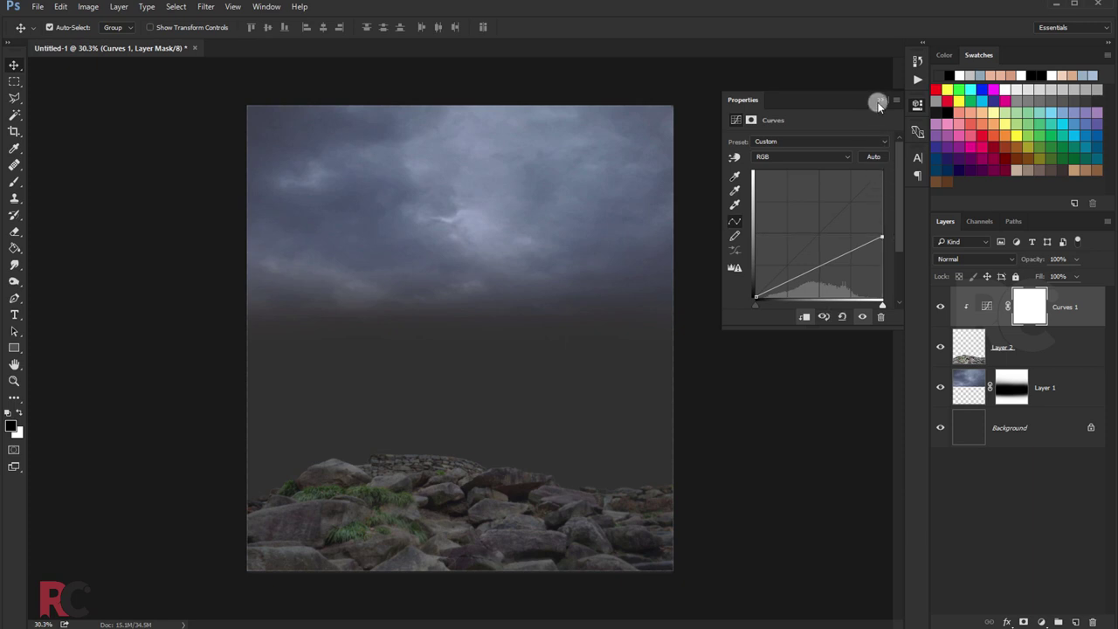
{"action": "left_click", "coordinate": [878, 102]}
On Layer 2, trace a Polygonal Lasso selection around the stone wall above the rocks.
{"action": "left_click", "coordinate": [1014, 353]}
{"action": "scroll", "coordinate": [369, 449], "scroll_direction": "up", "scroll_amount": 3}
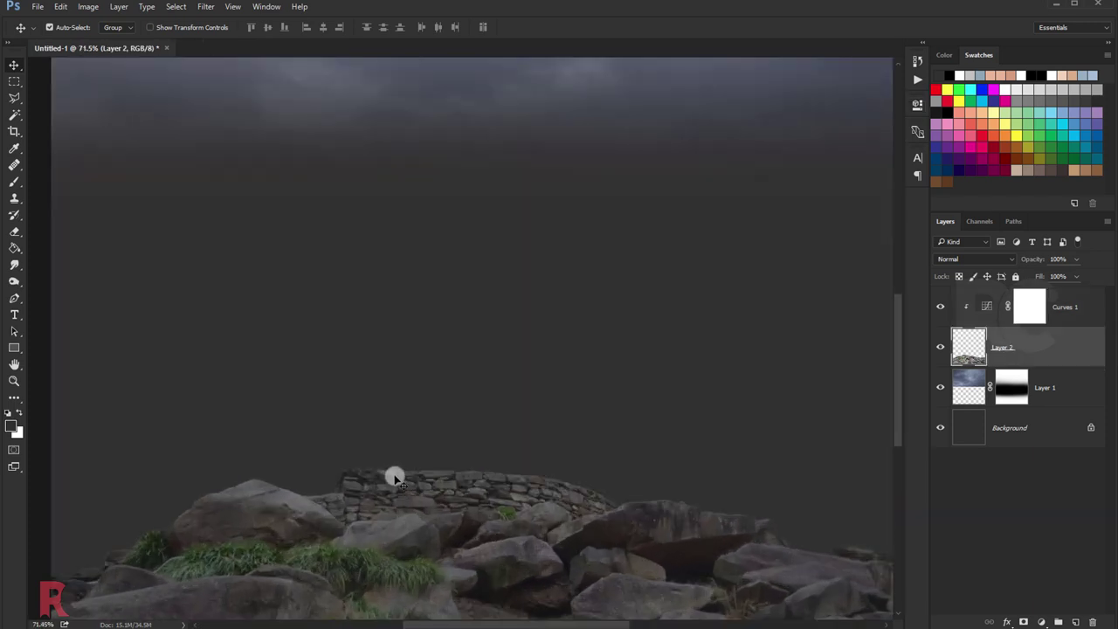
{"action": "scroll", "coordinate": [392, 475], "scroll_direction": "up", "scroll_amount": 2}
{"action": "scroll", "coordinate": [342, 272], "scroll_direction": "up", "scroll_amount": 2}
{"action": "scroll", "coordinate": [346, 278], "scroll_direction": "up", "scroll_amount": 2}
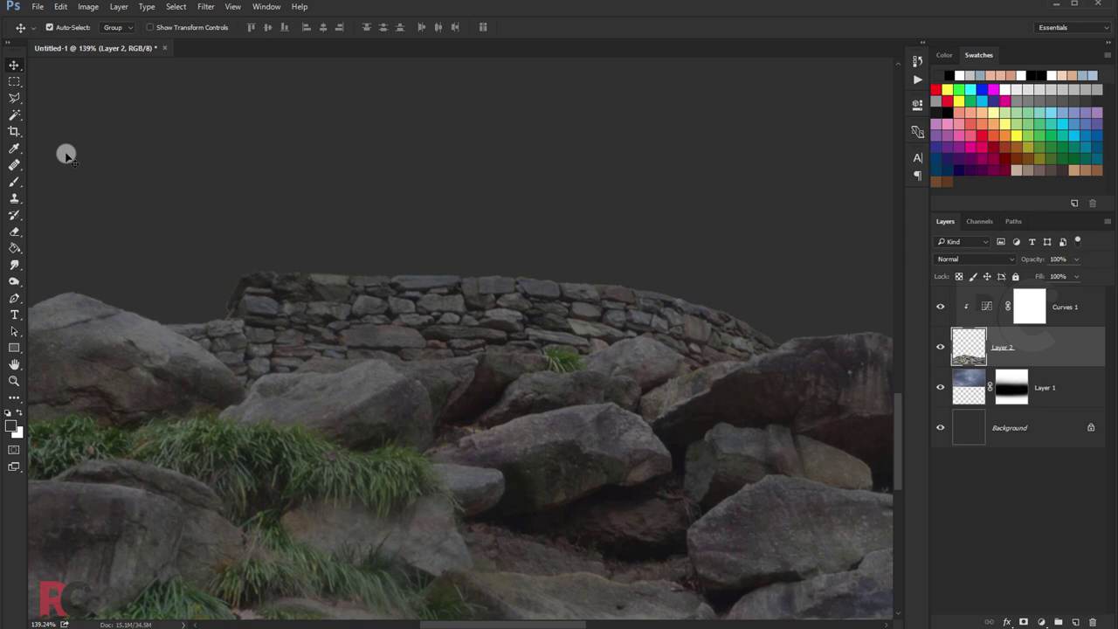
{"action": "left_click", "coordinate": [21, 103]}
{"action": "scroll", "coordinate": [233, 262], "scroll_direction": "up", "scroll_amount": 1}
{"action": "scroll", "coordinate": [219, 282], "scroll_direction": "up", "scroll_amount": 1}
{"action": "left_click", "coordinate": [122, 337]}
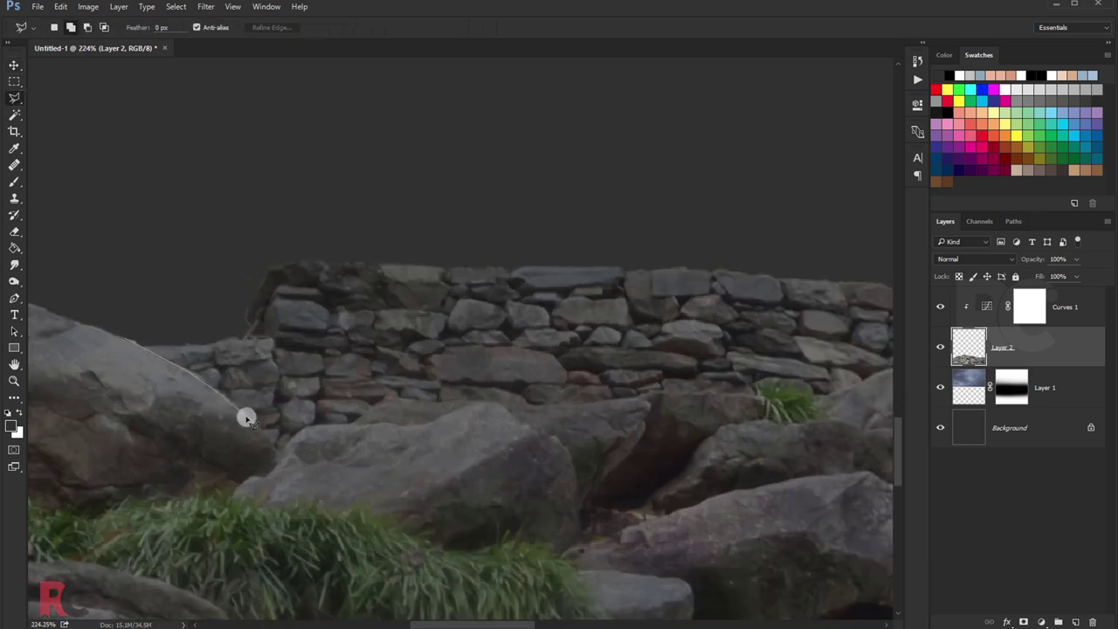
{"action": "left_click", "coordinate": [384, 406]}
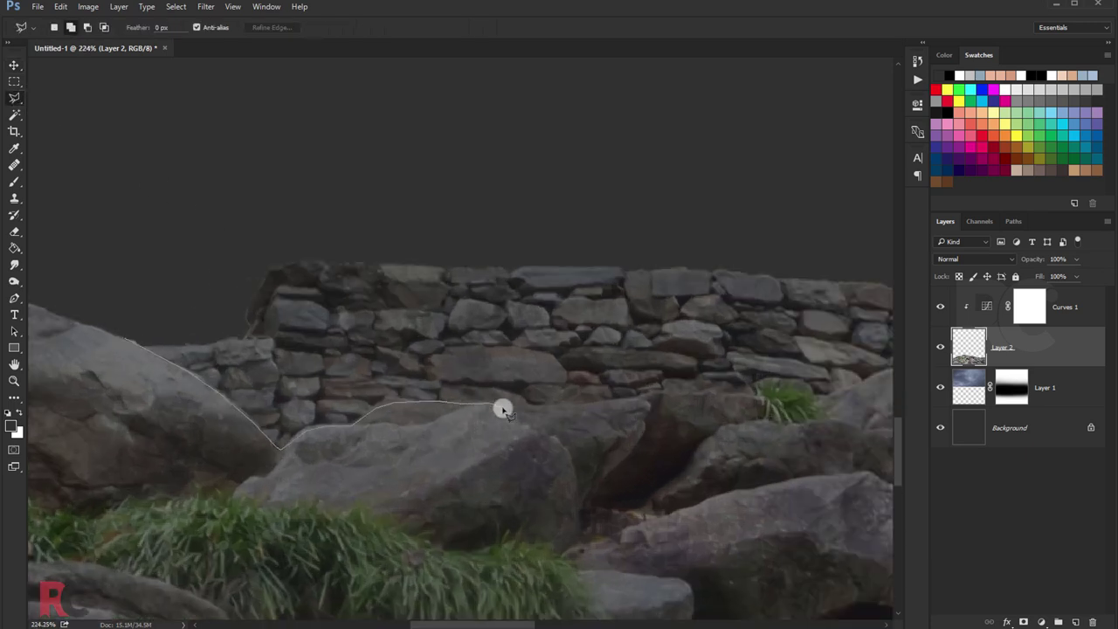
{"action": "left_click_drag", "start_coordinate": [504, 409], "coordinate": [714, 393]}
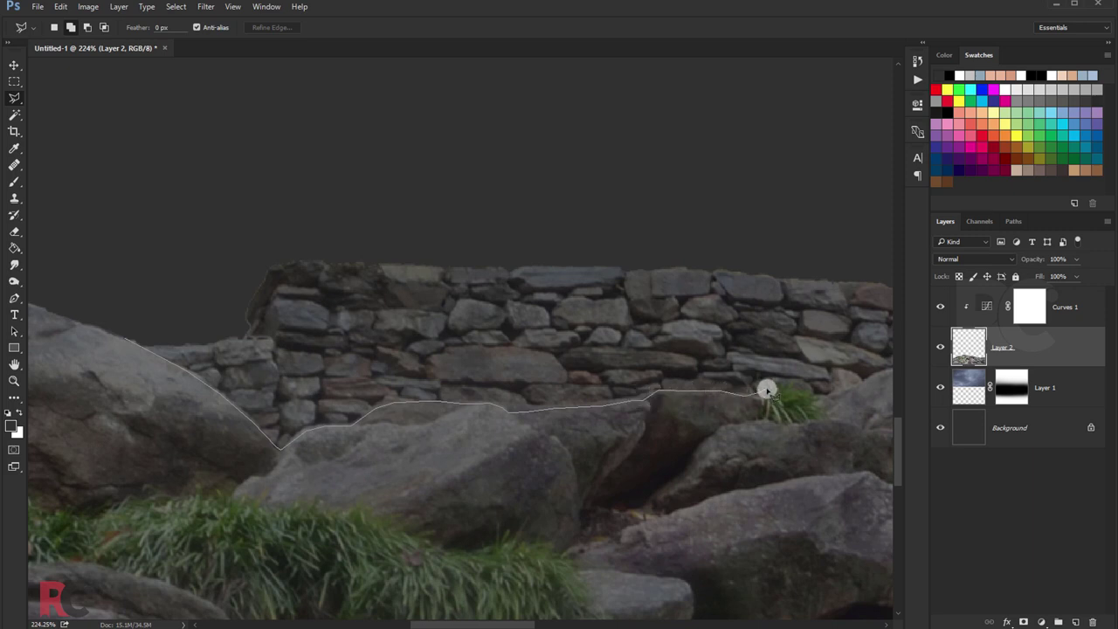
{"action": "left_click_drag", "start_coordinate": [823, 394], "coordinate": [435, 397]}
{"action": "mouse_move", "coordinate": [435, 397]}
{"action": "left_mouse_down"}
{"action": "mouse_move", "coordinate": [509, 379]}
{"action": "mouse_move", "coordinate": [603, 429]}
{"action": "mouse_move", "coordinate": [758, 393]}
{"action": "left_mouse_up"}
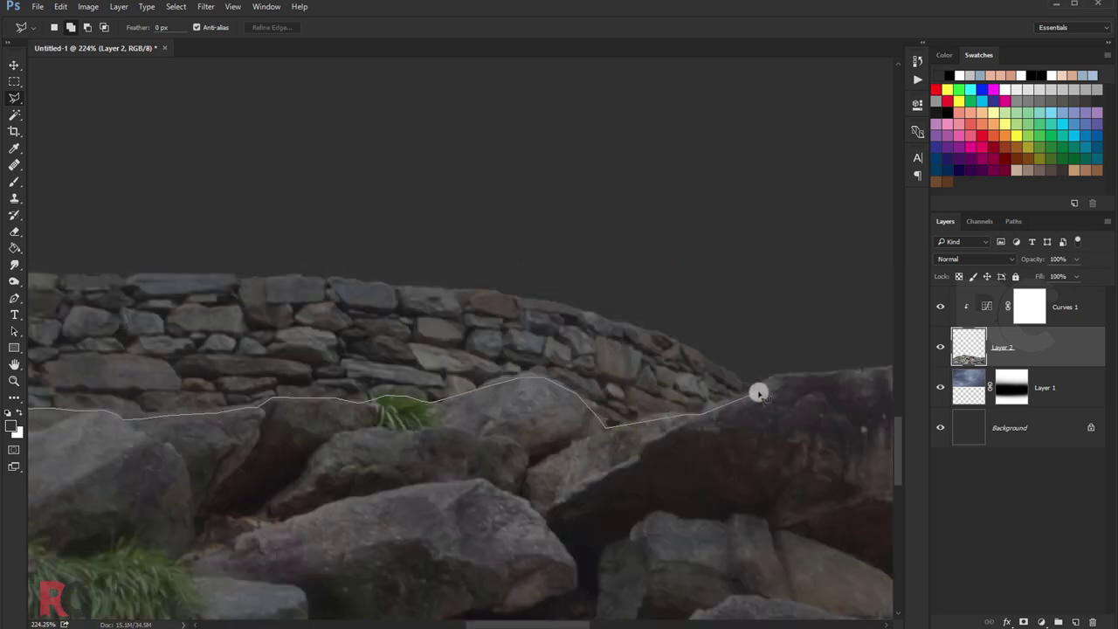
{"action": "left_click", "coordinate": [793, 279]}
{"action": "left_click", "coordinate": [641, 195]}
{"action": "left_click", "coordinate": [387, 254]}
{"action": "left_click", "coordinate": [236, 299]}
{"action": "double_click", "coordinate": [138, 406]}
Feather the selection, delete the stone wall, and deselect.
{"action": "right_click", "coordinate": [196, 412]}
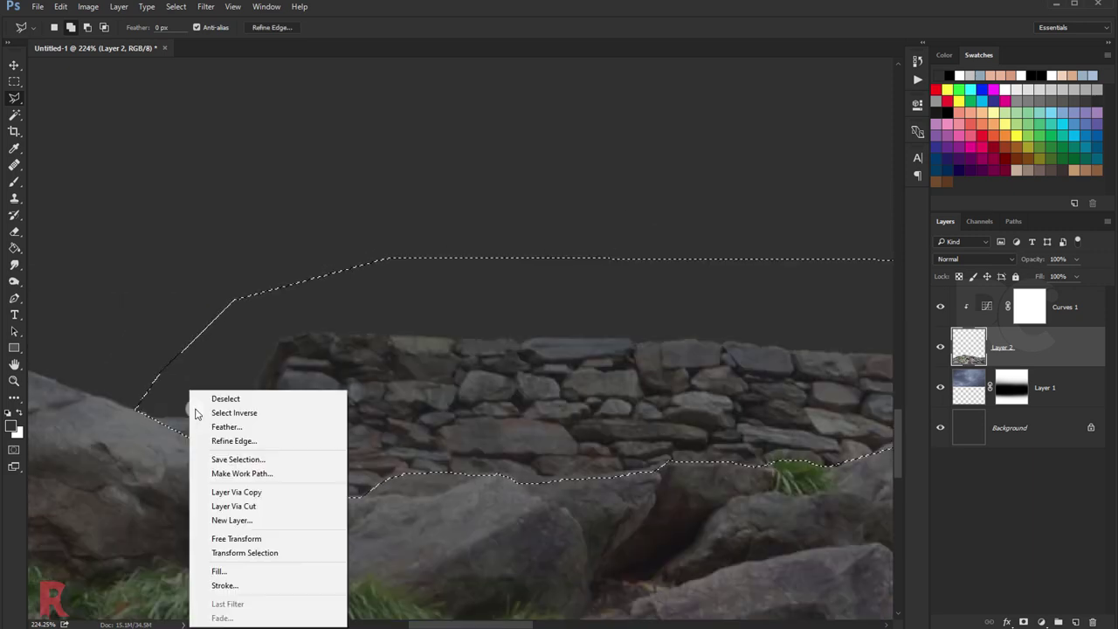
{"action": "left_click", "coordinate": [203, 426]}
{"action": "key", "text": "Return"}
{"action": "key", "text": "Delete"}
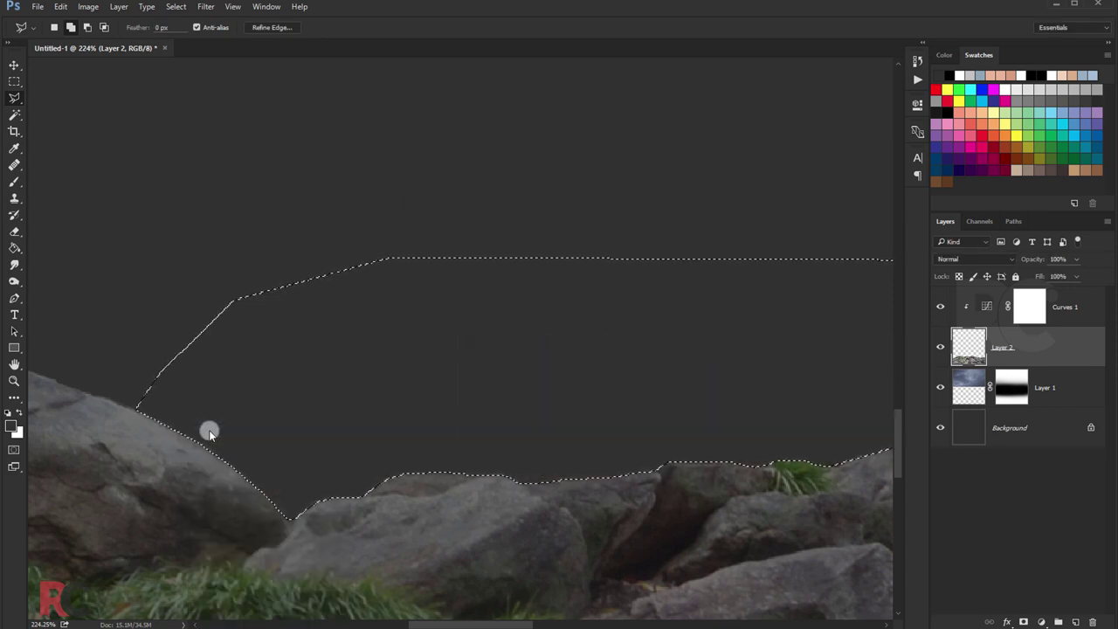
{"action": "key", "text": "ctrl+d"}
{"action": "scroll", "coordinate": [210, 428], "scroll_direction": "down", "scroll_amount": 2}
{"action": "scroll", "coordinate": [211, 426], "scroll_direction": "down", "scroll_amount": 3}
{"action": "scroll", "coordinate": [316, 385], "scroll_direction": "down", "scroll_amount": 4}
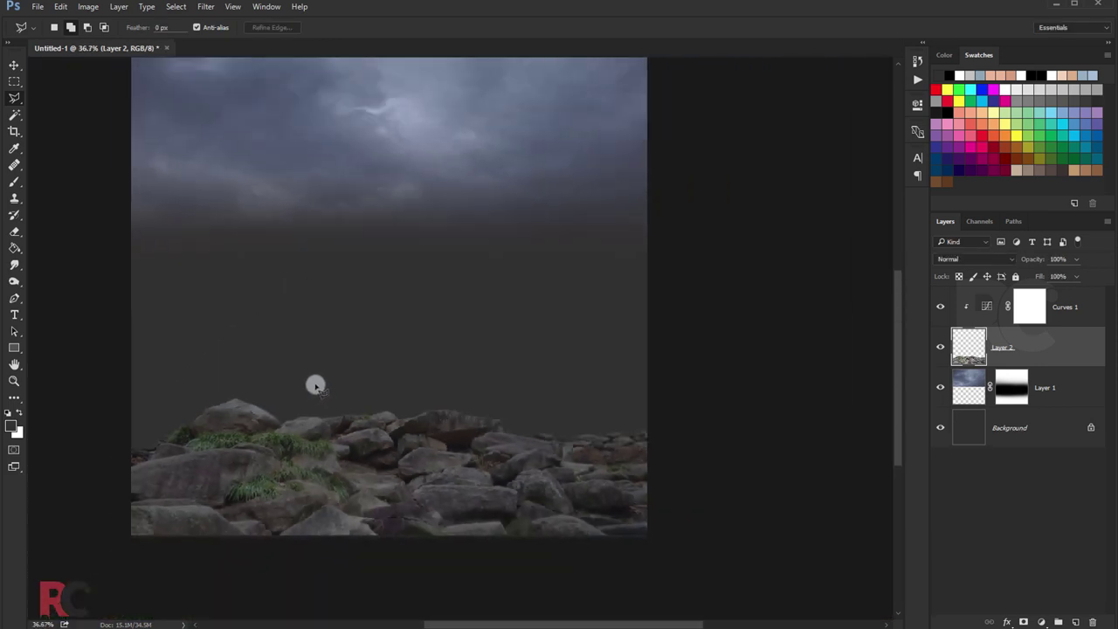
{"action": "scroll", "coordinate": [315, 385], "scroll_direction": "down", "scroll_amount": 1}
{"action": "scroll", "coordinate": [288, 363], "scroll_direction": "up", "scroll_amount": 1}
{"action": "left_click", "coordinate": [14, 65]}
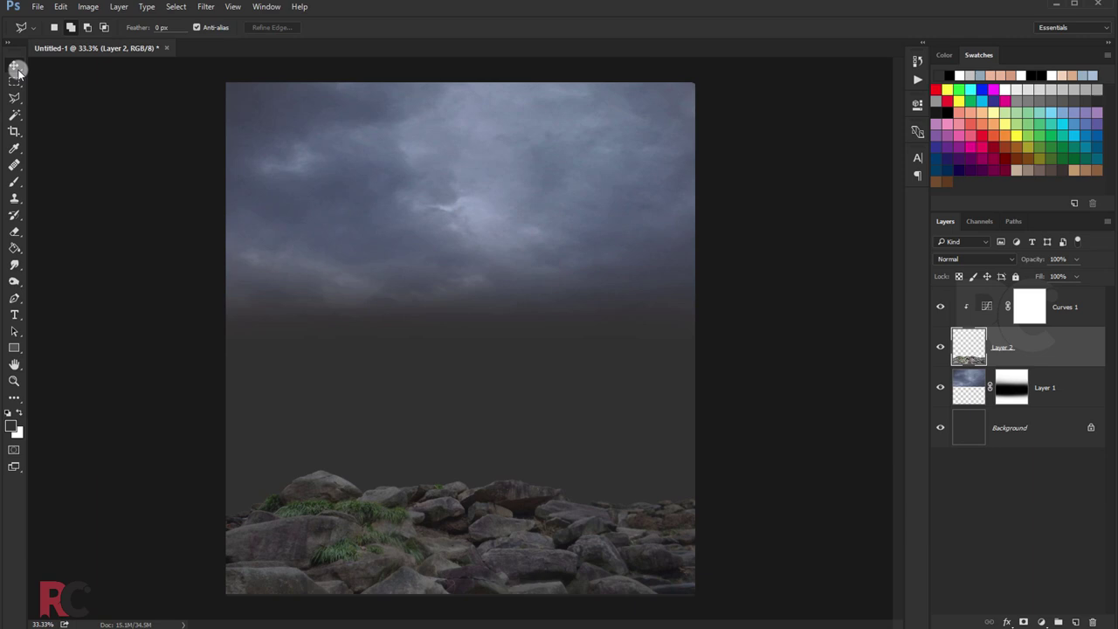
Target the Curves 1 mask and paint black across the rock tops.
{"action": "left_click", "coordinate": [939, 308]}
{"action": "left_click", "coordinate": [938, 306]}
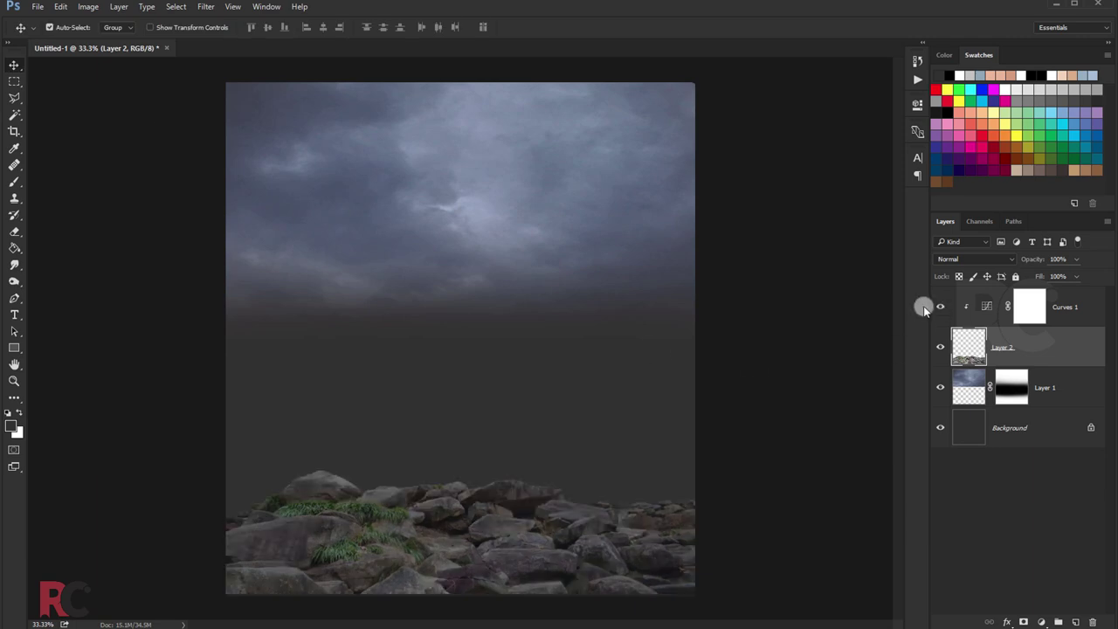
{"action": "left_click", "coordinate": [1031, 306]}
{"action": "left_click", "coordinate": [13, 183]}
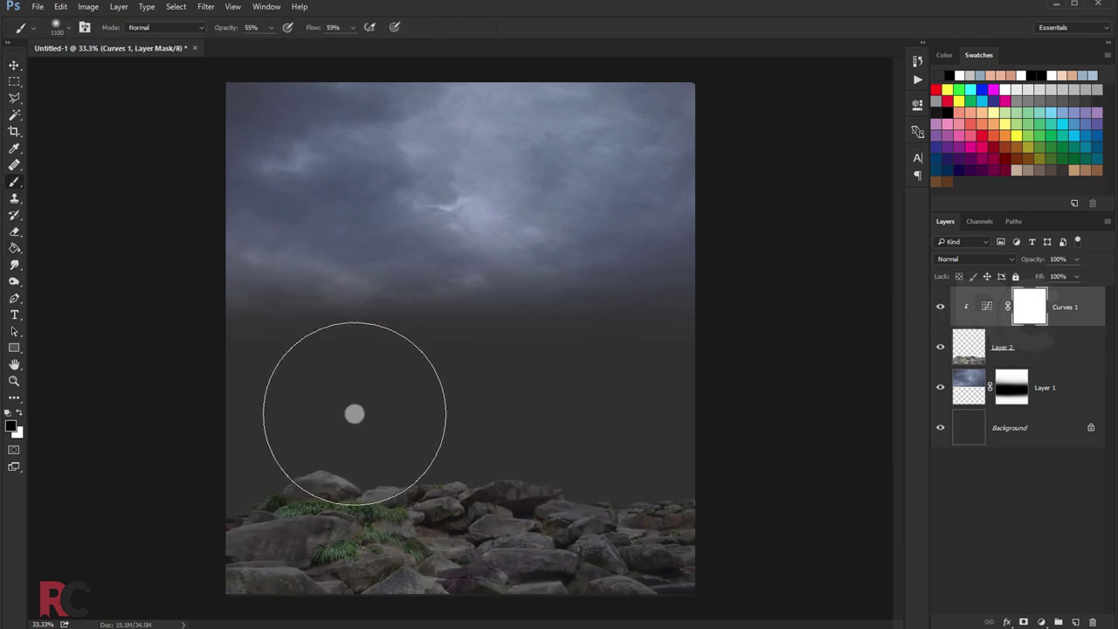
{"action": "mouse_move", "coordinate": [346, 433]}
{"action": "left_mouse_down"}
{"action": "mouse_move", "coordinate": [515, 431]}
{"action": "mouse_move", "coordinate": [626, 457]}
{"action": "mouse_move", "coordinate": [617, 482]}
{"action": "left_mouse_up"}
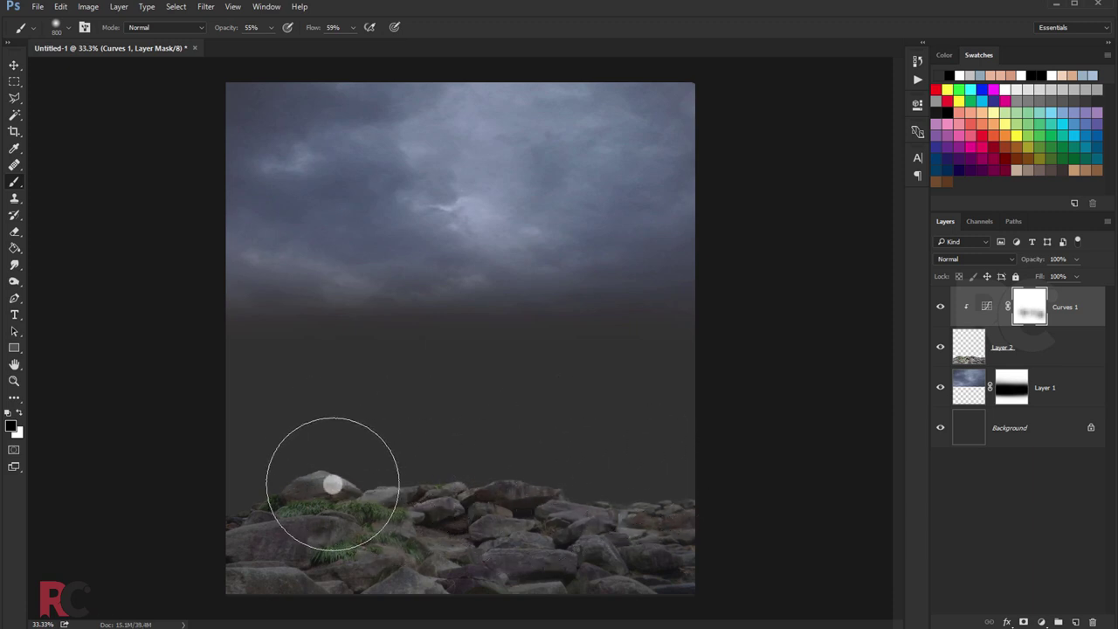
{"action": "key", "text": "p"}
Paint the mask over the left rocks with a 175 px brush and compare.
{"action": "left_click", "coordinate": [15, 183]}
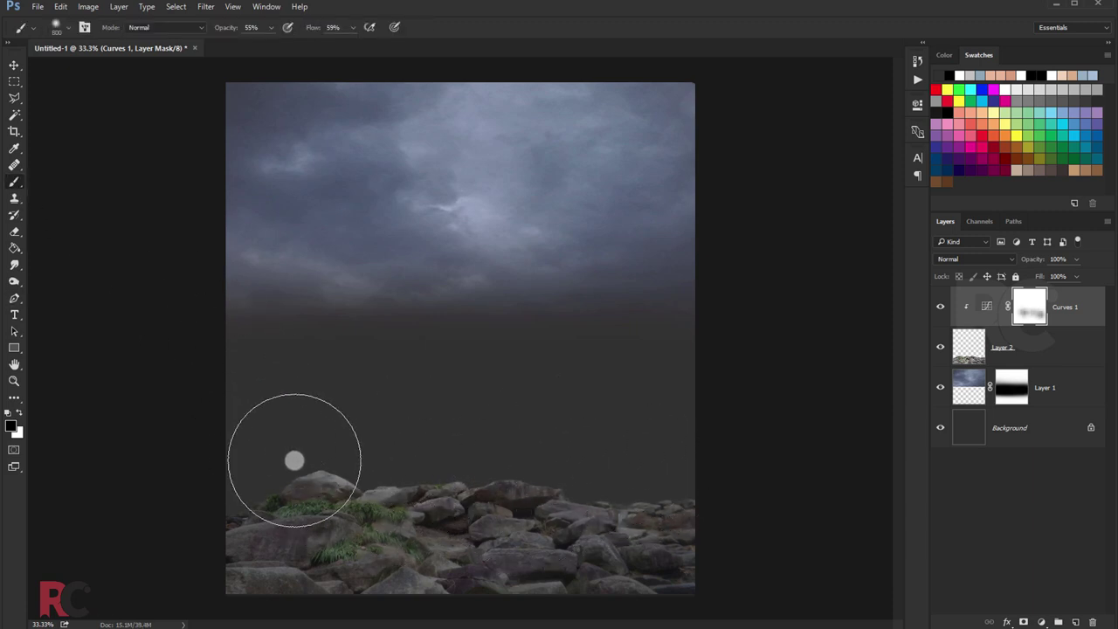
{"action": "key", "text": "bracketleft"}
{"action": "key", "text": "bracketleft"}
{"action": "key", "text": "bracketleft"}
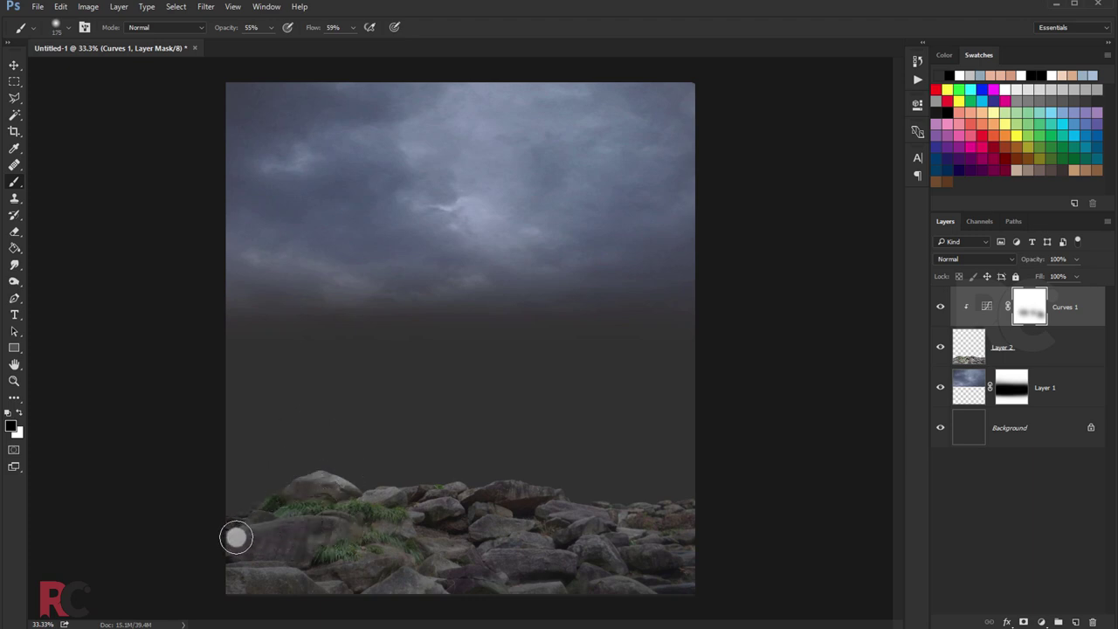
{"action": "left_click_drag", "start_coordinate": [241, 535], "coordinate": [345, 526]}
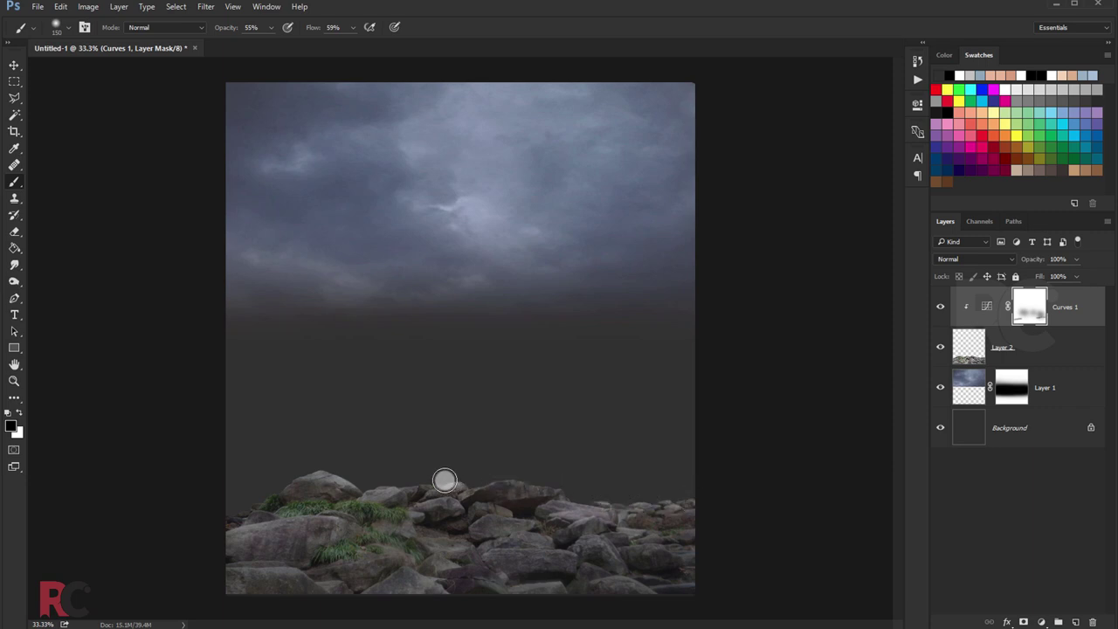
{"action": "left_click", "coordinate": [940, 306]}
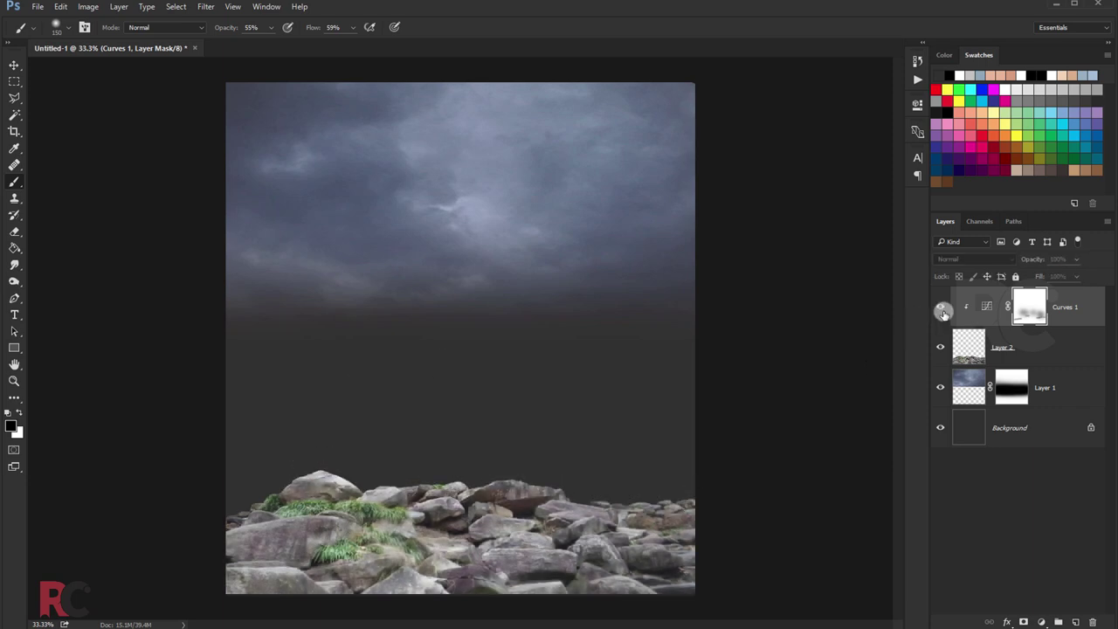
{"action": "left_click", "coordinate": [939, 305]}
{"action": "left_click", "coordinate": [14, 64]}
{"action": "scroll", "coordinate": [316, 185], "scroll_direction": "down", "scroll_amount": 1}
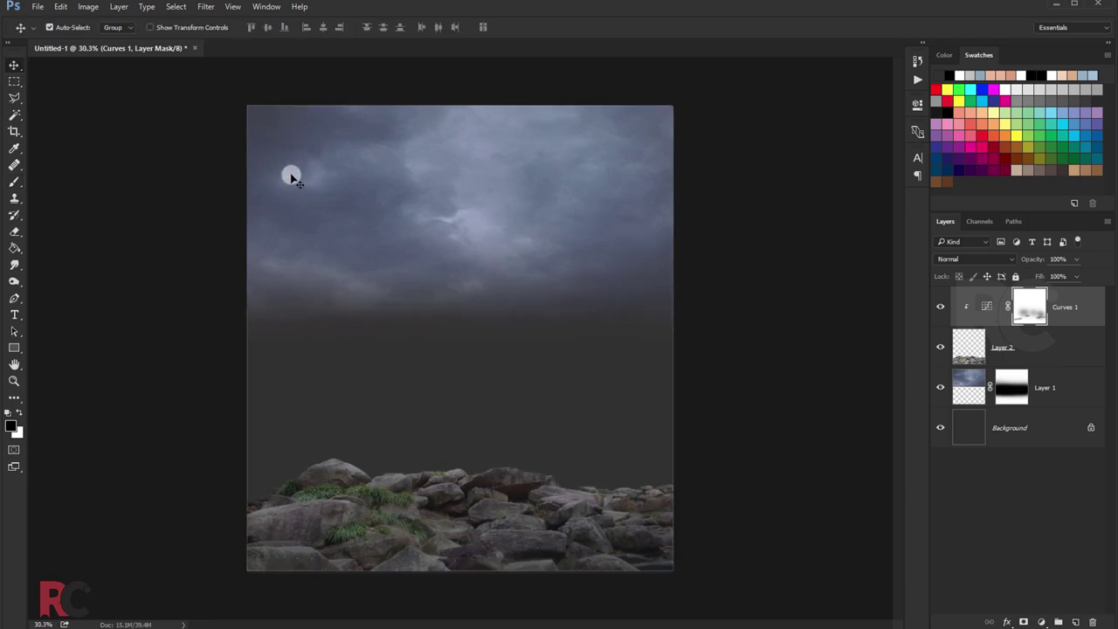
Stretch the sky layer to about 135% height so it reaches nearer the rocks.
{"action": "left_click", "coordinate": [1053, 385]}
{"action": "key", "text": "ctrl+t"}
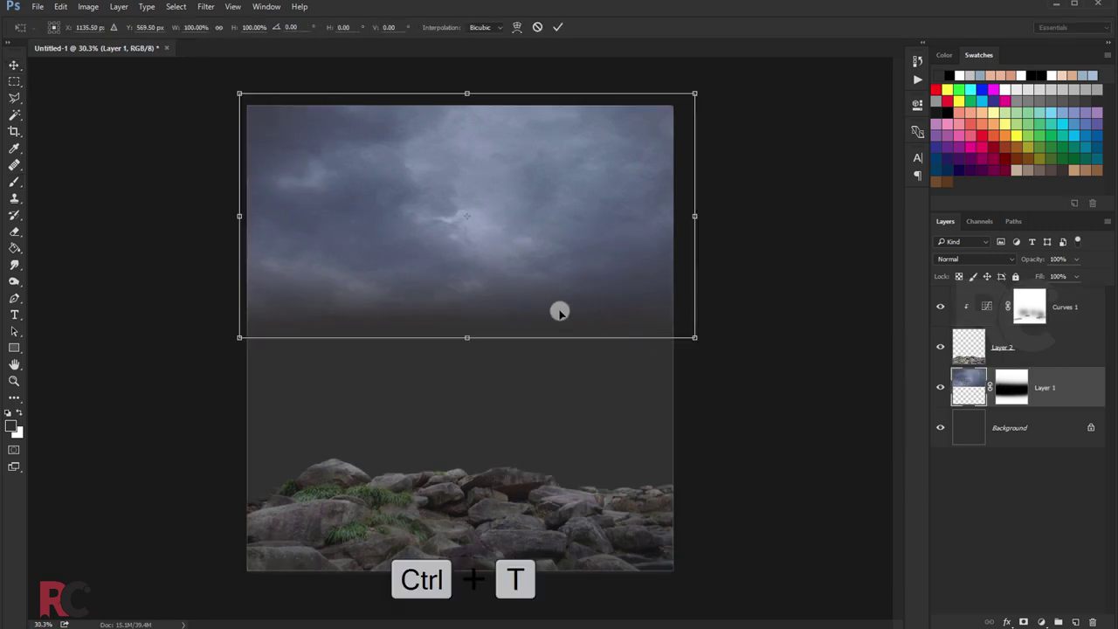
{"action": "left_click_drag", "start_coordinate": [464, 338], "coordinate": [466, 421]}
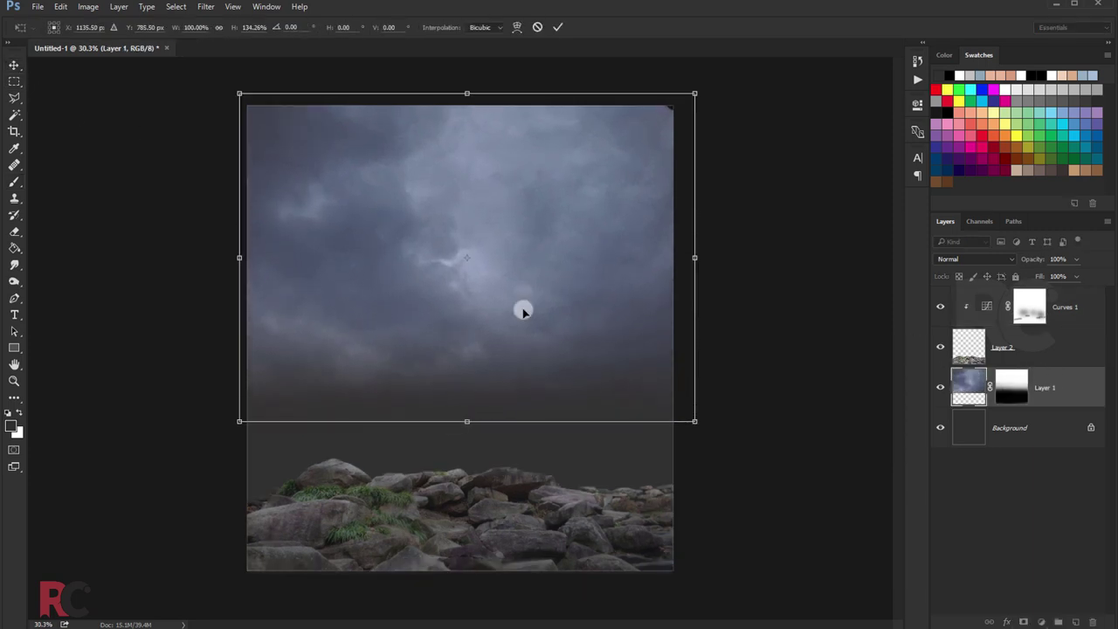
{"action": "left_click", "coordinate": [557, 27]}
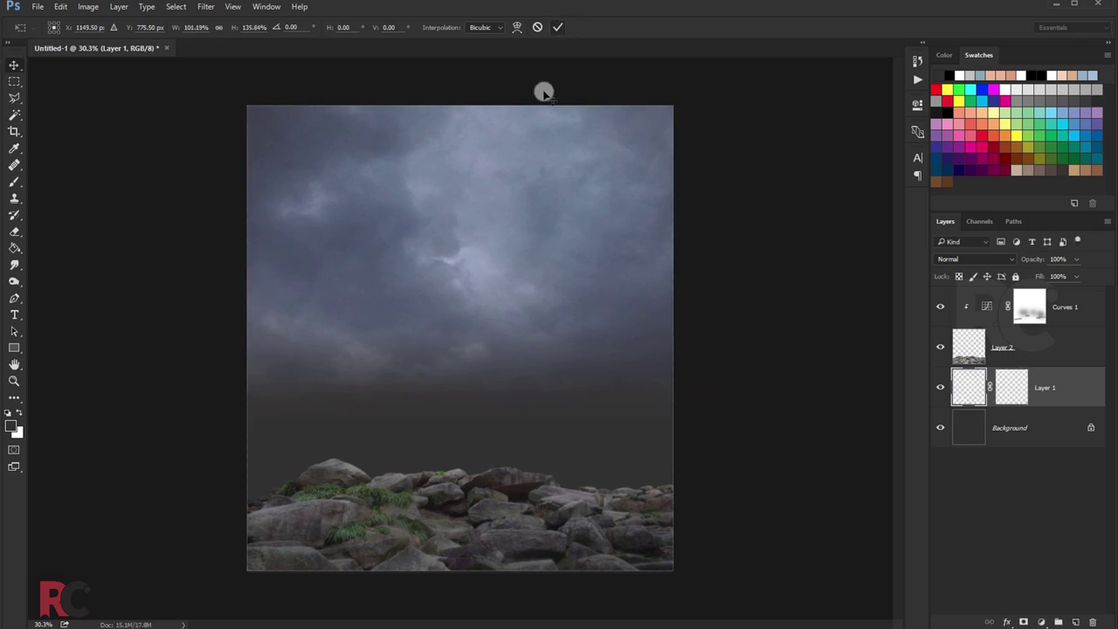
{"action": "key", "text": "ctrl+plus"}
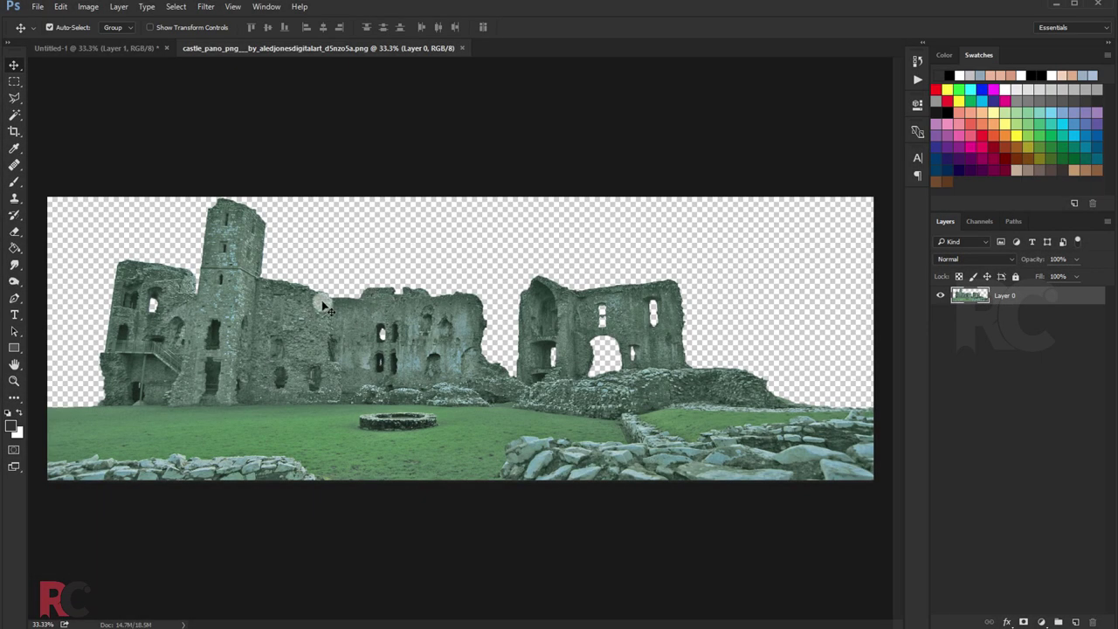
Bring the castle ruins in as Layer 3 and lower them behind the rocks.
{"action": "key", "text": "ctrl+minus"}
{"action": "mouse_move", "coordinate": [281, 315]}
{"action": "left_mouse_down"}
{"action": "mouse_move", "coordinate": [149, 43]}
{"action": "mouse_move", "coordinate": [324, 324]}
{"action": "mouse_move", "coordinate": [469, 338]}
{"action": "left_mouse_up"}
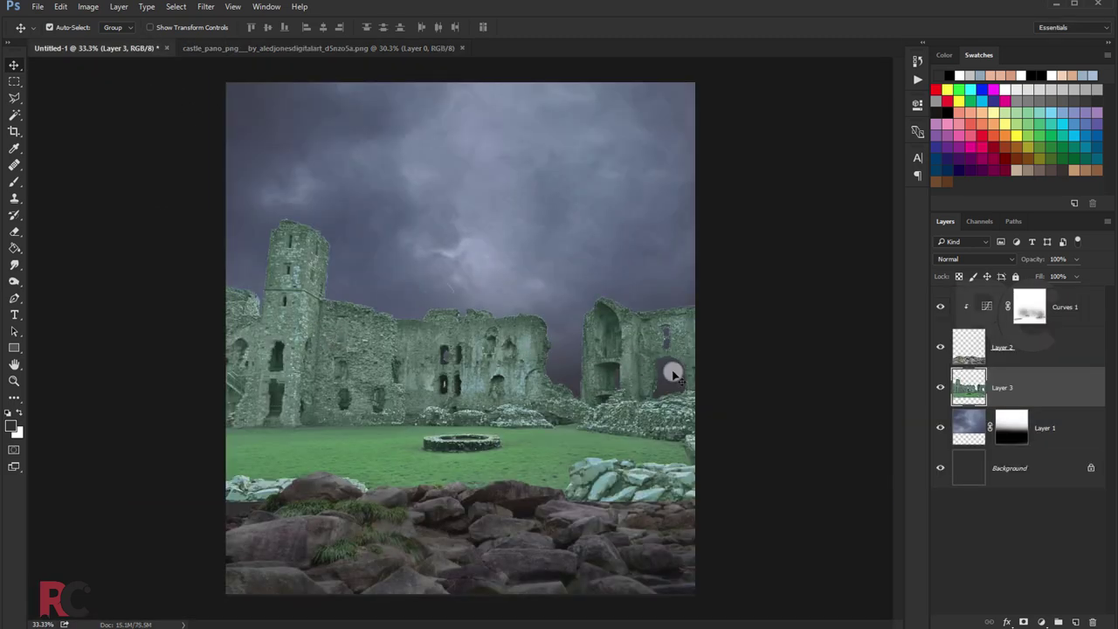
{"action": "key", "text": "ctrl+t"}
{"action": "mouse_move", "coordinate": [616, 372]}
{"action": "left_mouse_down"}
{"action": "mouse_move", "coordinate": [551, 445]}
{"action": "mouse_move", "coordinate": [595, 446]}
{"action": "mouse_move", "coordinate": [592, 422]}
{"action": "left_mouse_up"}
{"action": "key", "text": "Return"}
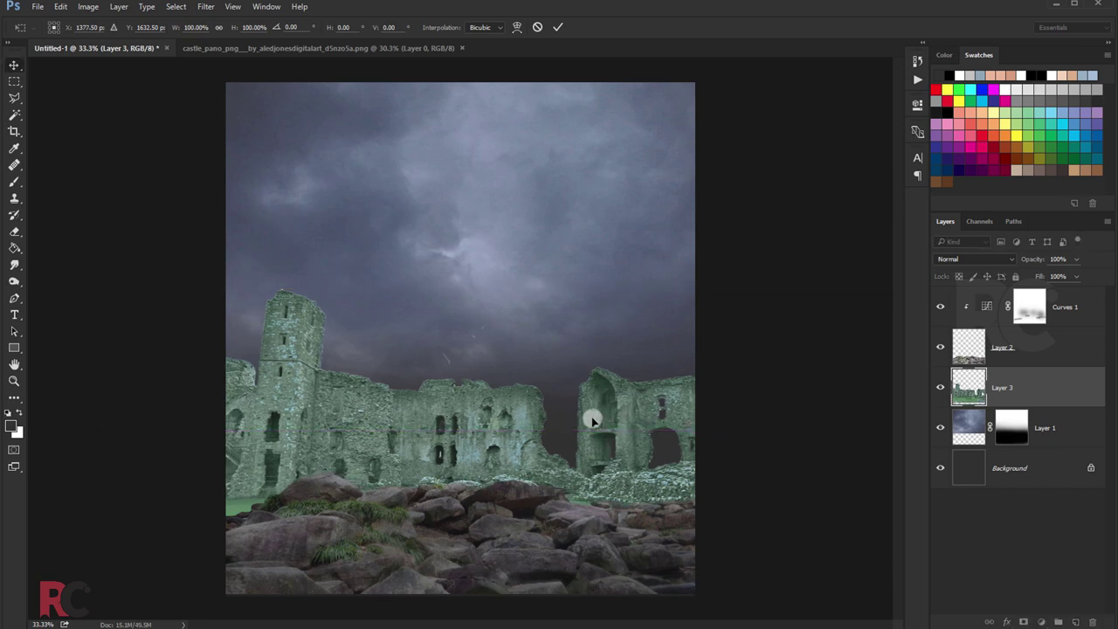
{"action": "scroll", "coordinate": [502, 317], "scroll_direction": "down", "scroll_amount": 1}
{"action": "scroll", "coordinate": [502, 316], "scroll_direction": "up", "scroll_amount": 2}
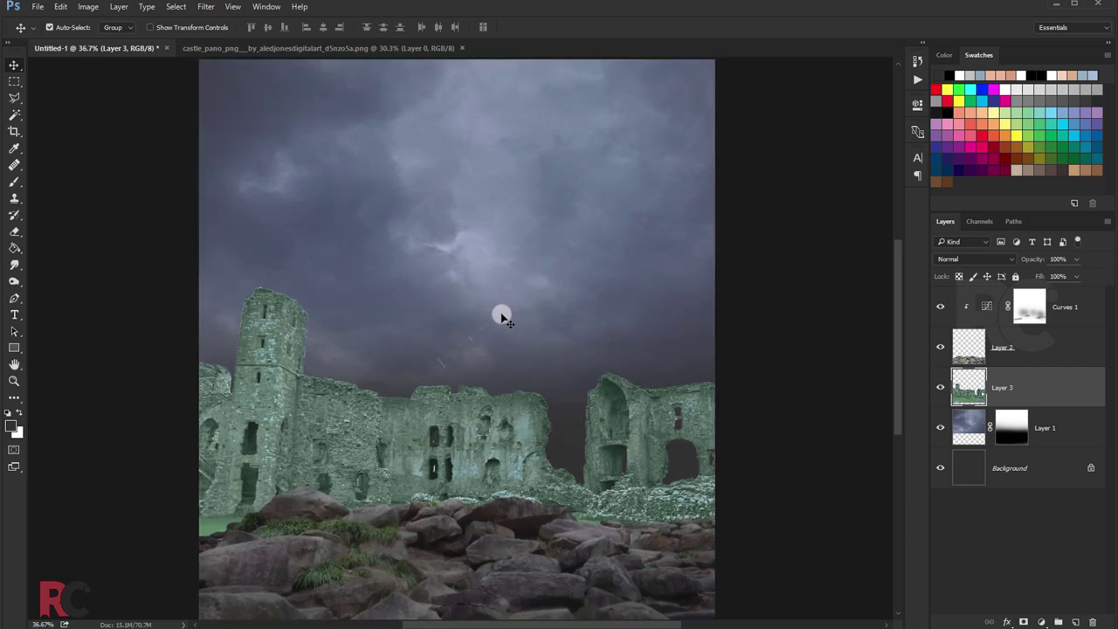
{"action": "scroll", "coordinate": [499, 303], "scroll_direction": "down", "scroll_amount": 2}
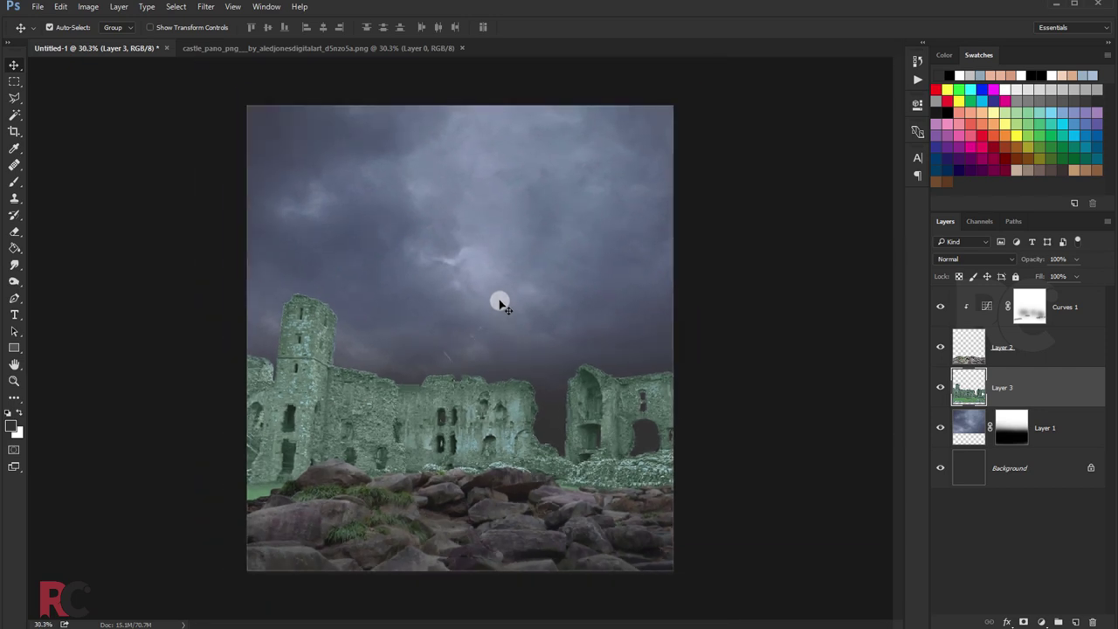
{"action": "key", "text": "ctrl"}
{"action": "key", "text": "ctrl+u"}
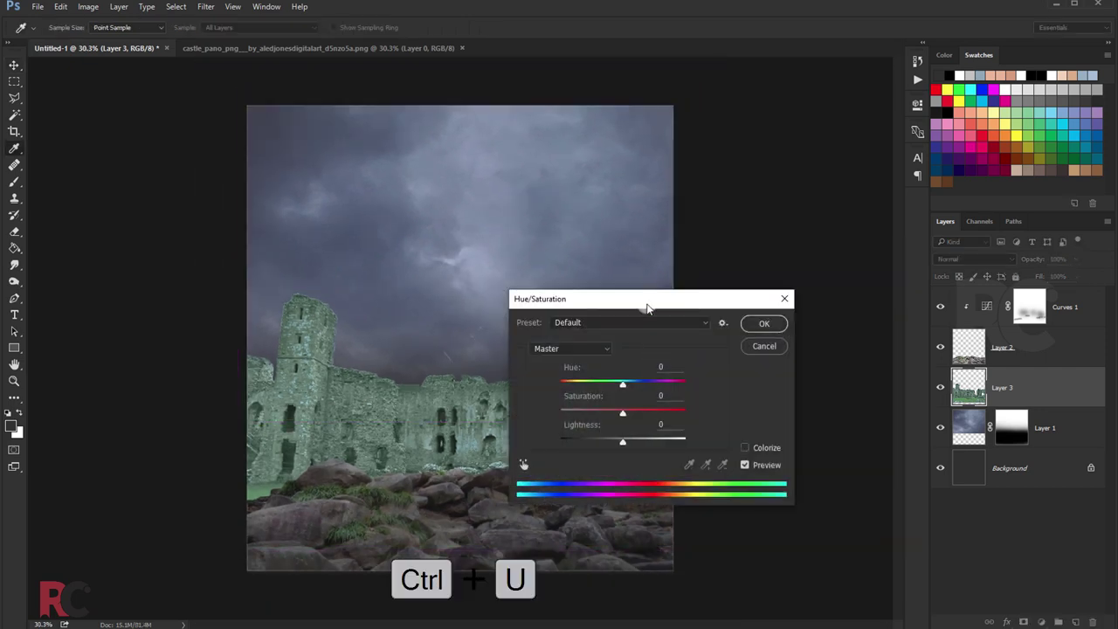
Lower the castle ruins' saturation to -80.
{"action": "left_click_drag", "start_coordinate": [647, 308], "coordinate": [740, 310]}
{"action": "left_click_drag", "start_coordinate": [715, 414], "coordinate": [665, 415]}
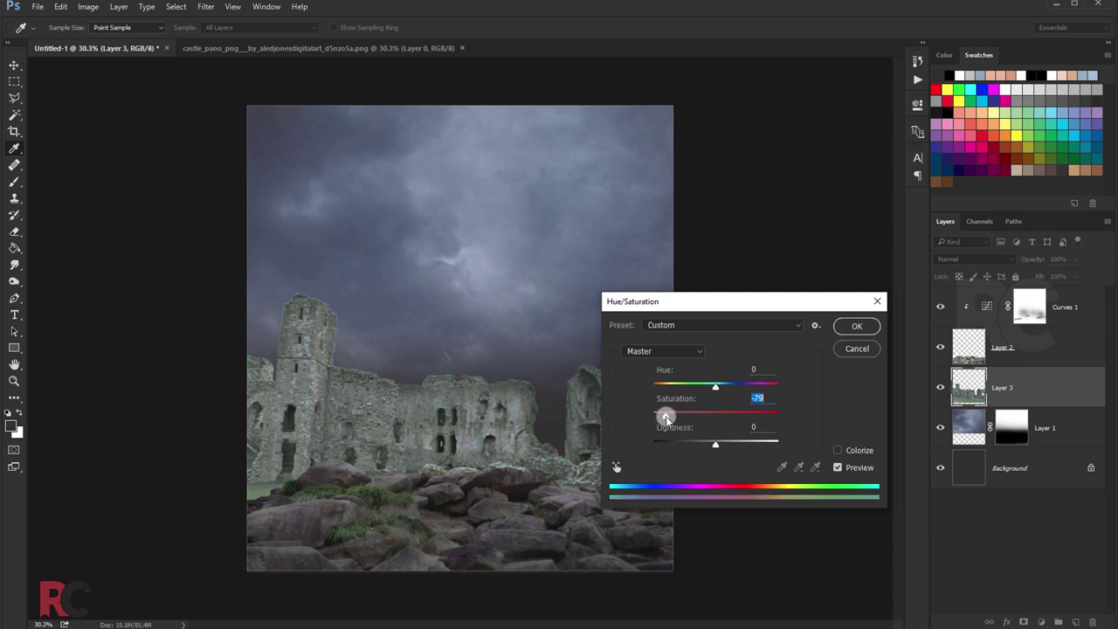
{"action": "left_click", "coordinate": [855, 325]}
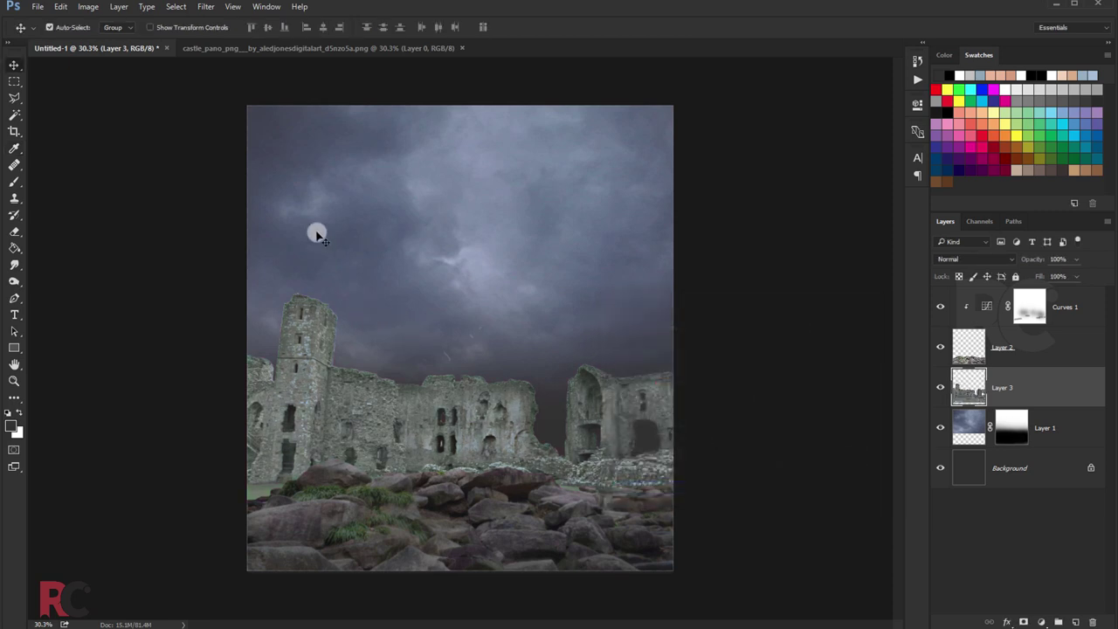
Defringe the castle layer's edges by 1 px.
{"action": "left_click", "coordinate": [125, 13]}
{"action": "mouse_move", "coordinate": [131, 473]}
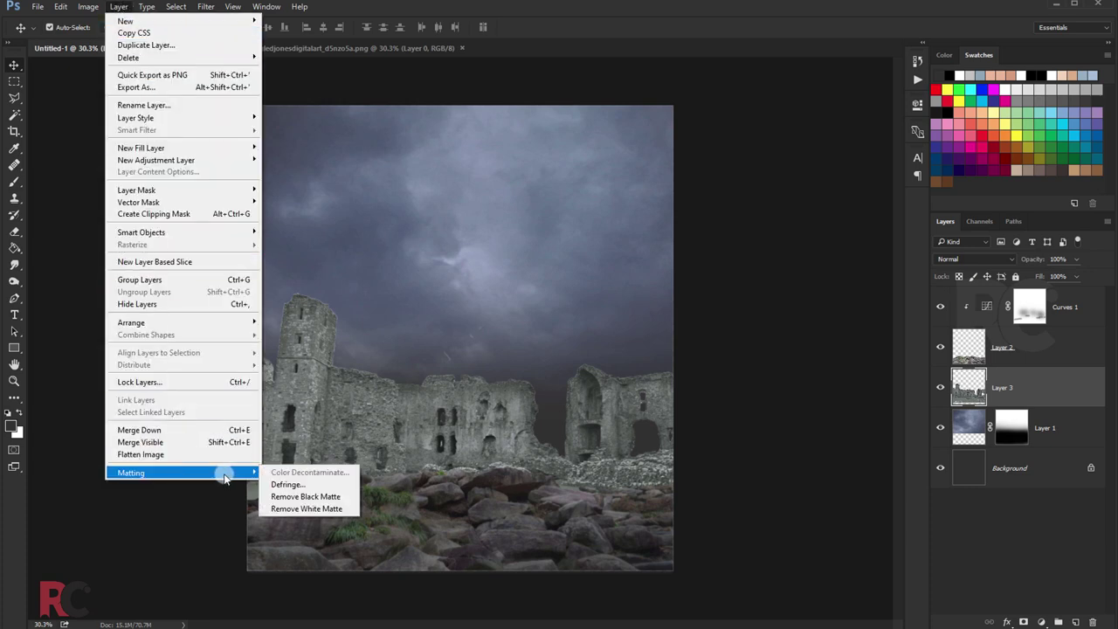
{"action": "left_click", "coordinate": [303, 486]}
{"action": "left_click", "coordinate": [544, 206]}
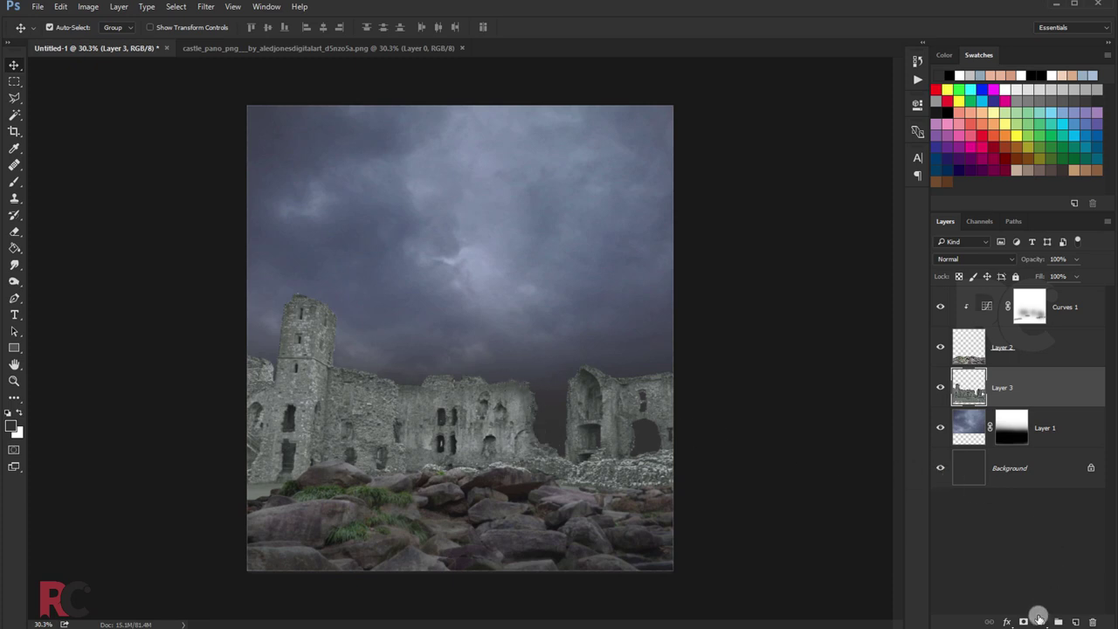
Add a Curves adjustment clipped to the castle layer, pulling the top point down to darken it.
{"action": "left_click", "coordinate": [1038, 618]}
{"action": "left_click", "coordinate": [1021, 425]}
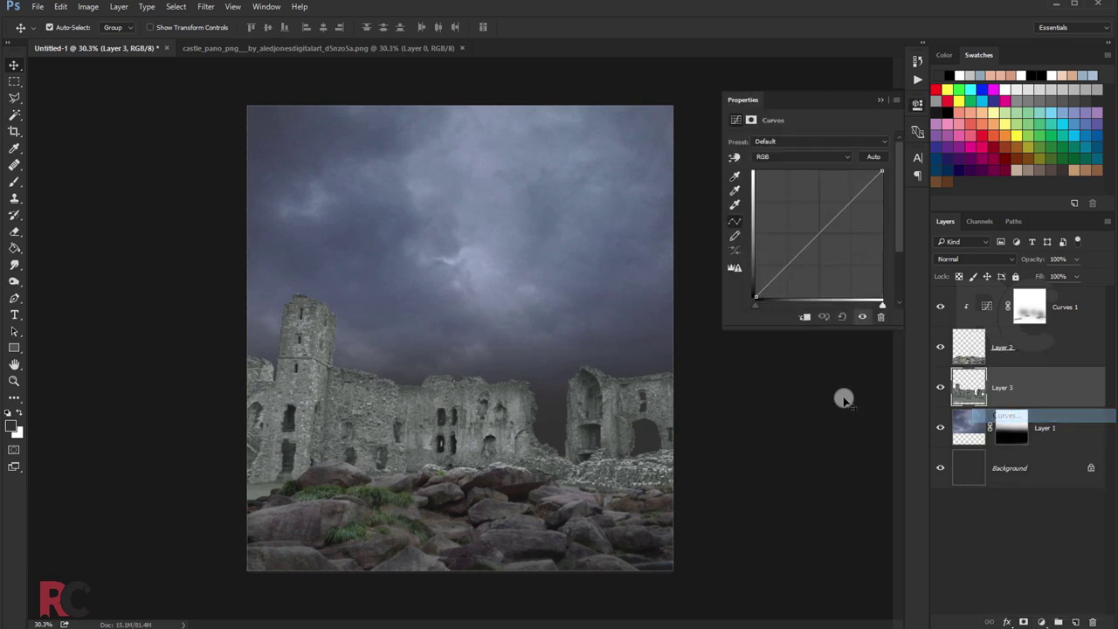
{"action": "left_click", "coordinate": [805, 317]}
{"action": "left_click_drag", "start_coordinate": [882, 173], "coordinate": [890, 218]}
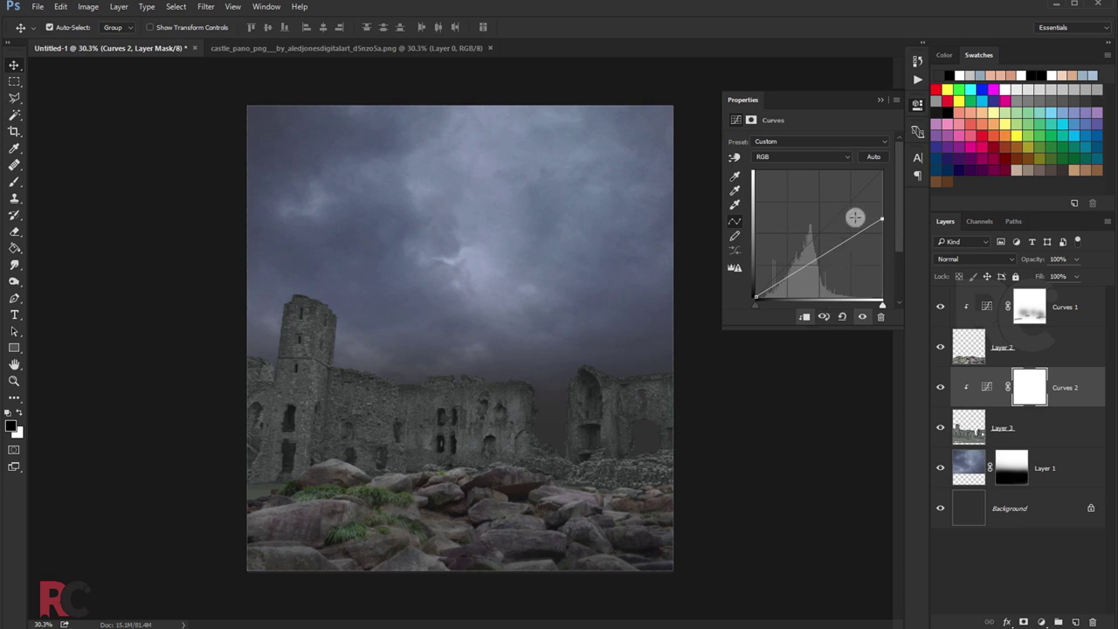
{"action": "left_click", "coordinate": [879, 102]}
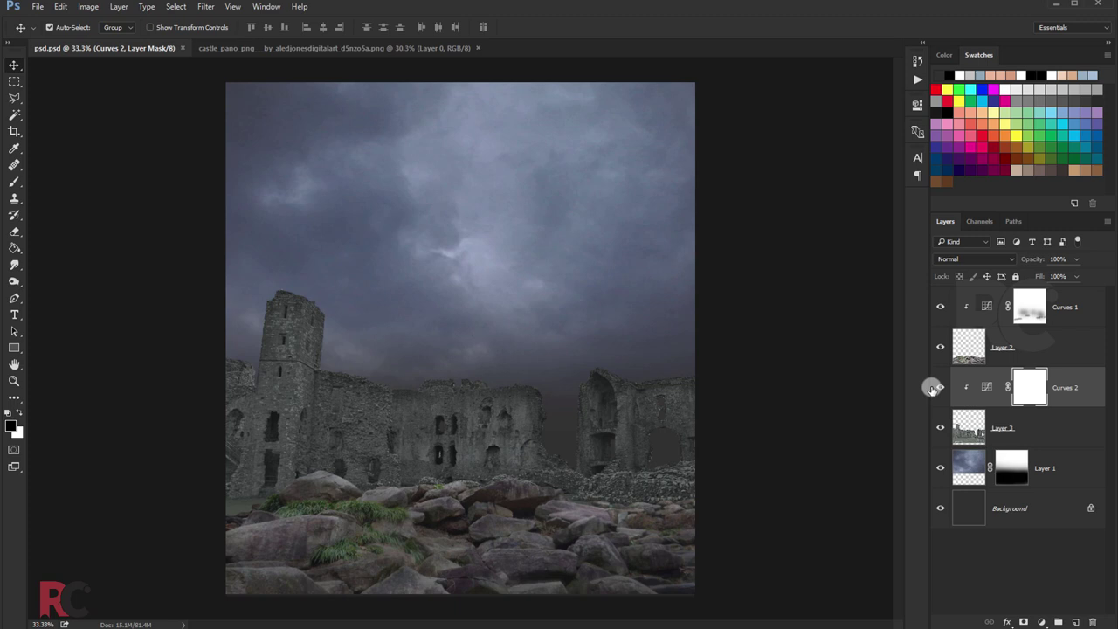
Compare the castle with and without darkening, then merge the Curves into the castle layer with Ctrl+E.
{"action": "double_click", "coordinate": [932, 389]}
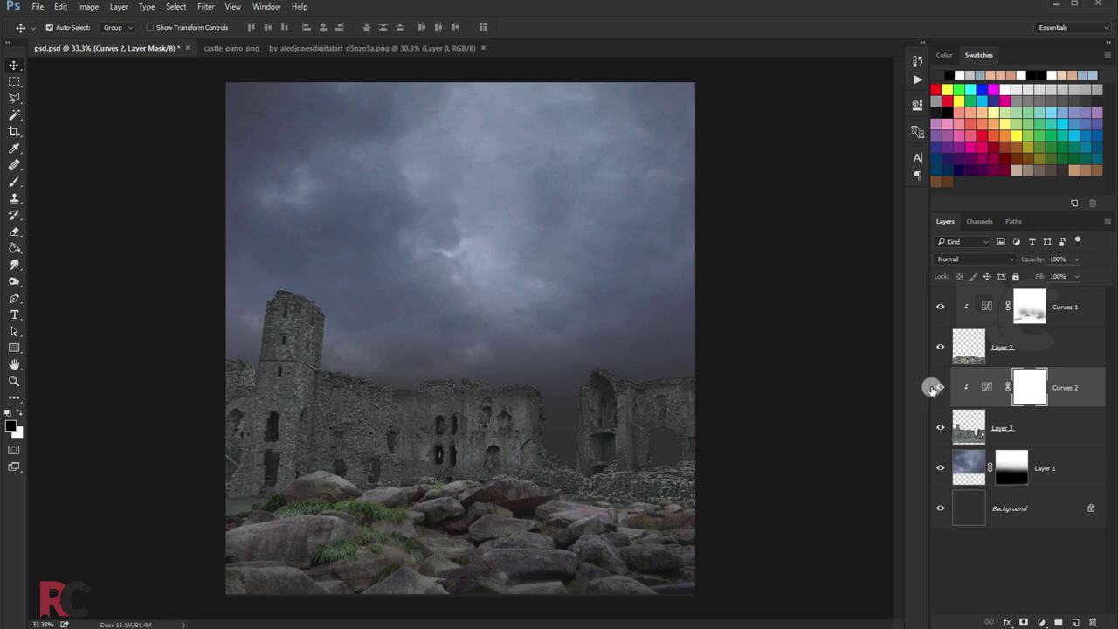
{"action": "left_click", "coordinate": [932, 390]}
{"action": "left_click", "coordinate": [932, 389]}
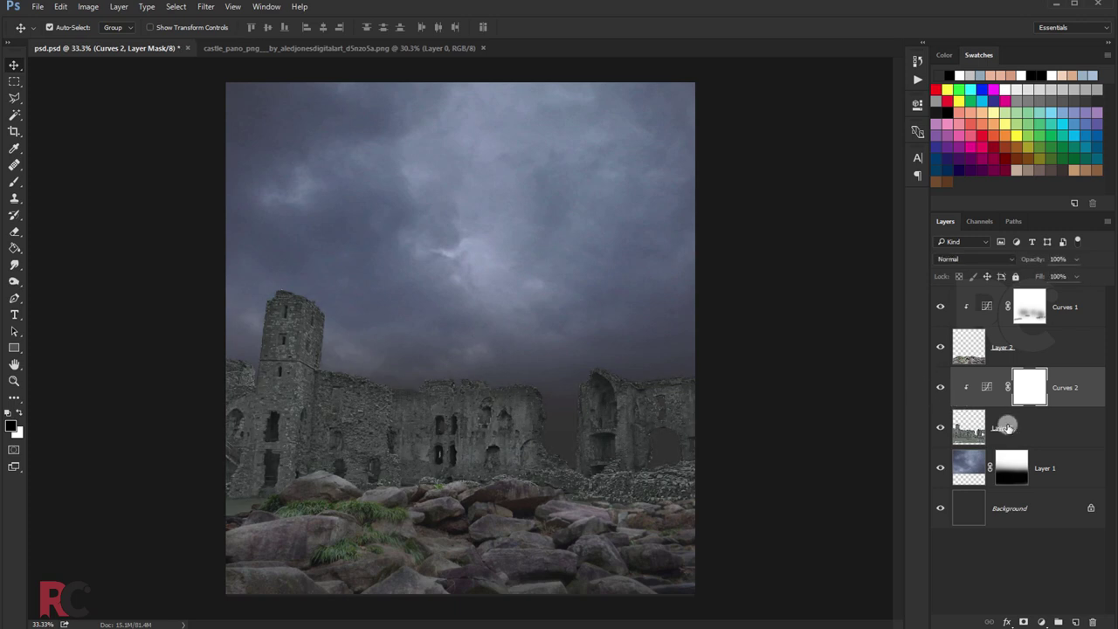
{"action": "left_click", "coordinate": [1007, 427]}
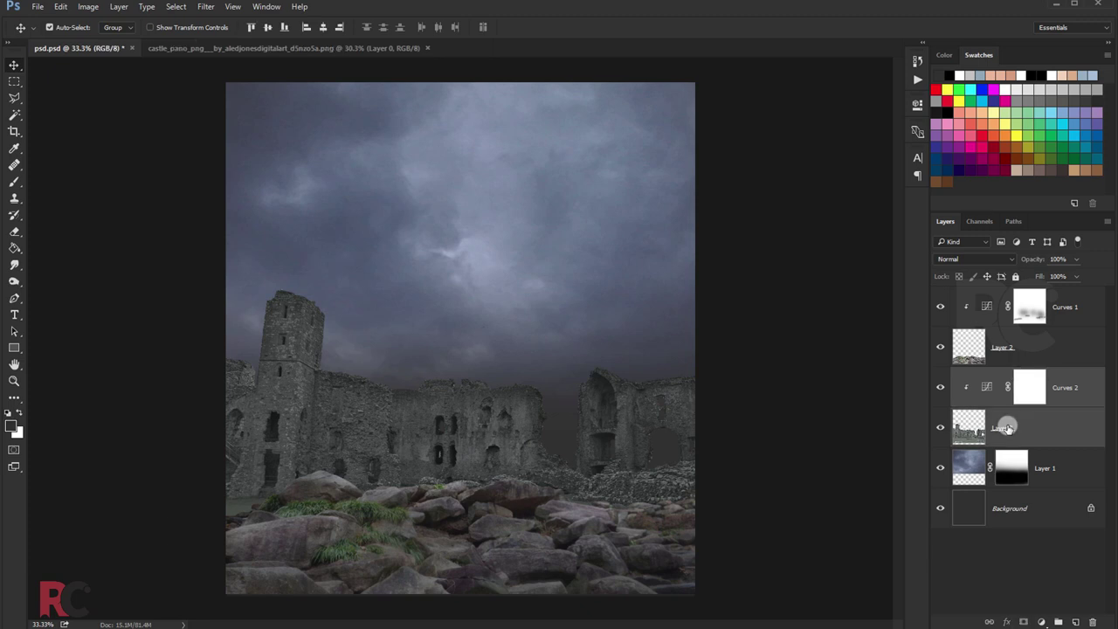
{"action": "key", "text": "ctrl+e"}
{"action": "left_click", "coordinate": [935, 391]}
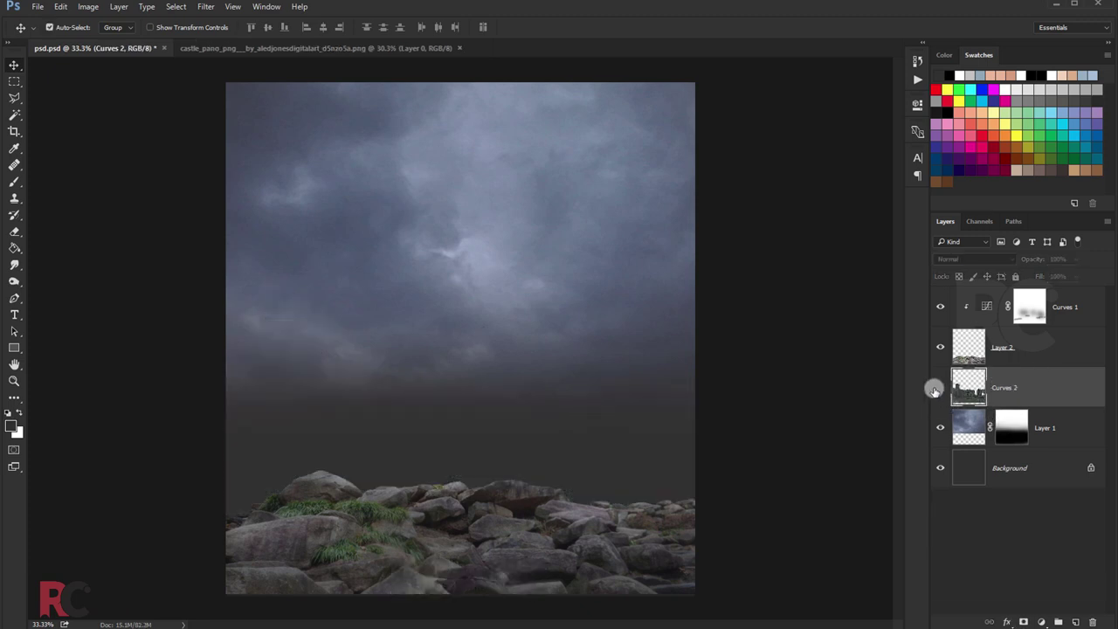
{"action": "left_click", "coordinate": [936, 390]}
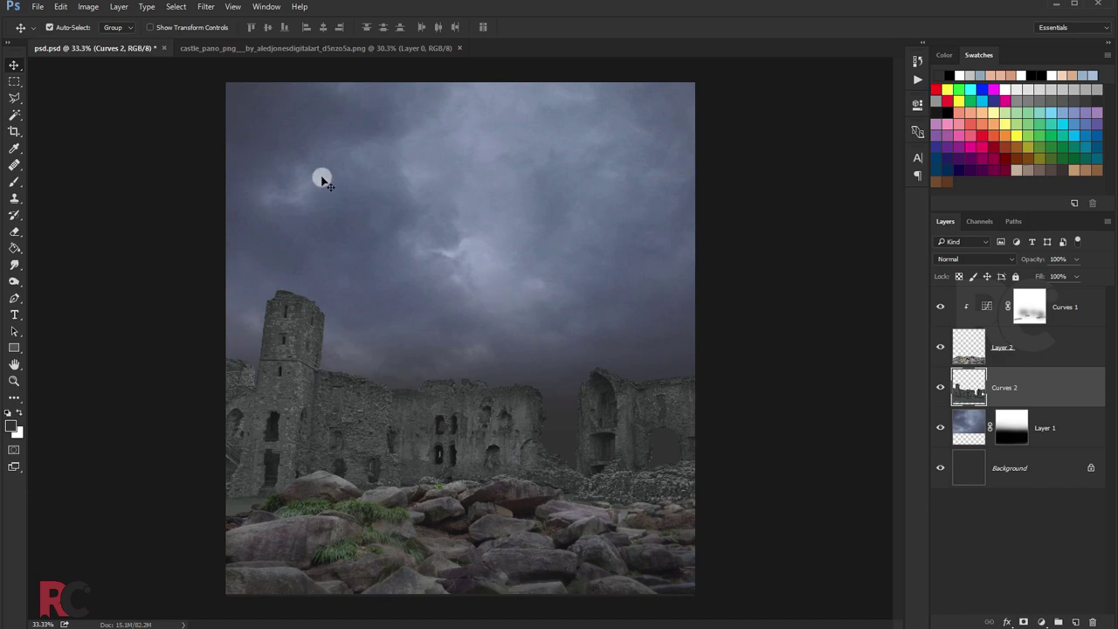
{"action": "scroll", "coordinate": [336, 200], "scroll_direction": "down", "scroll_amount": 1}
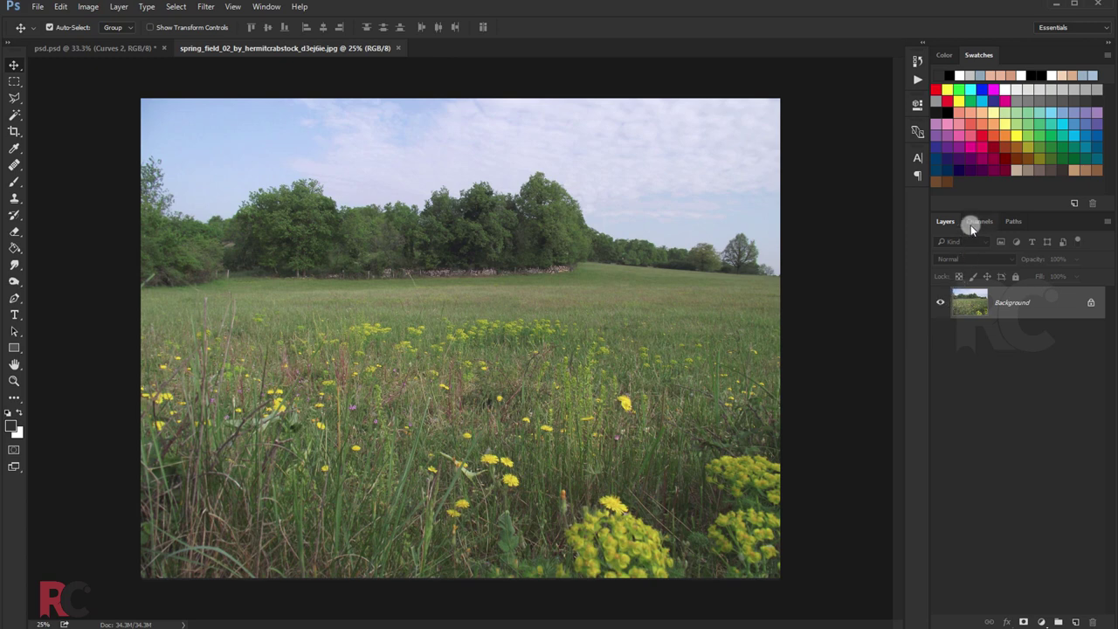
Duplicate the field photo's Blue channel and boost its contrast with Levels.
{"action": "left_click", "coordinate": [971, 223]}
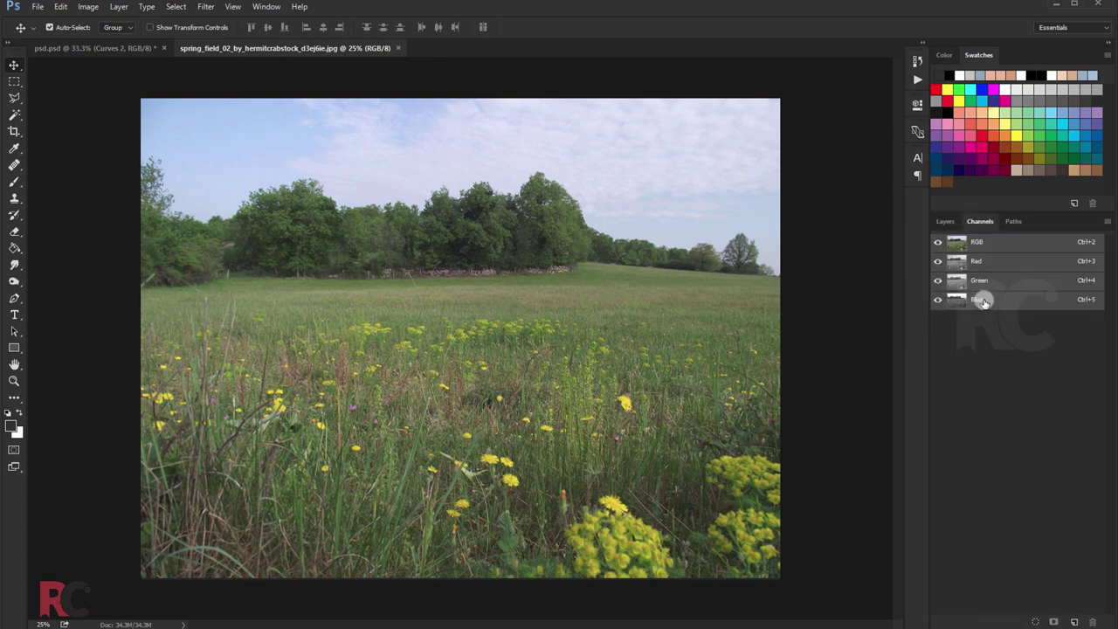
{"action": "left_click_drag", "start_coordinate": [978, 299], "coordinate": [1074, 621]}
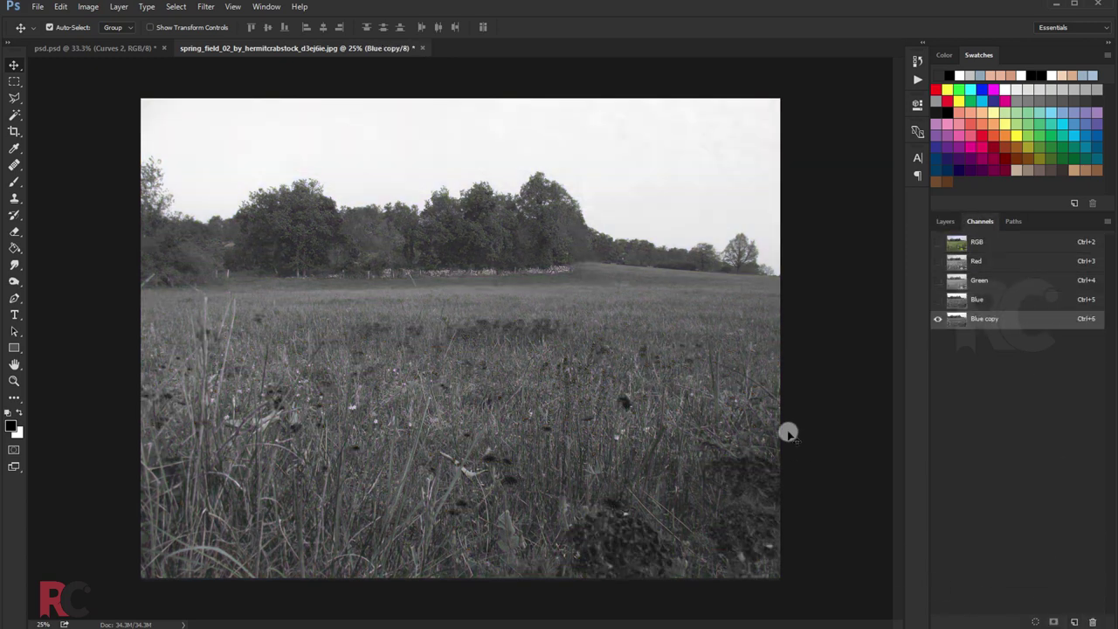
{"action": "key", "text": "ctrl+l"}
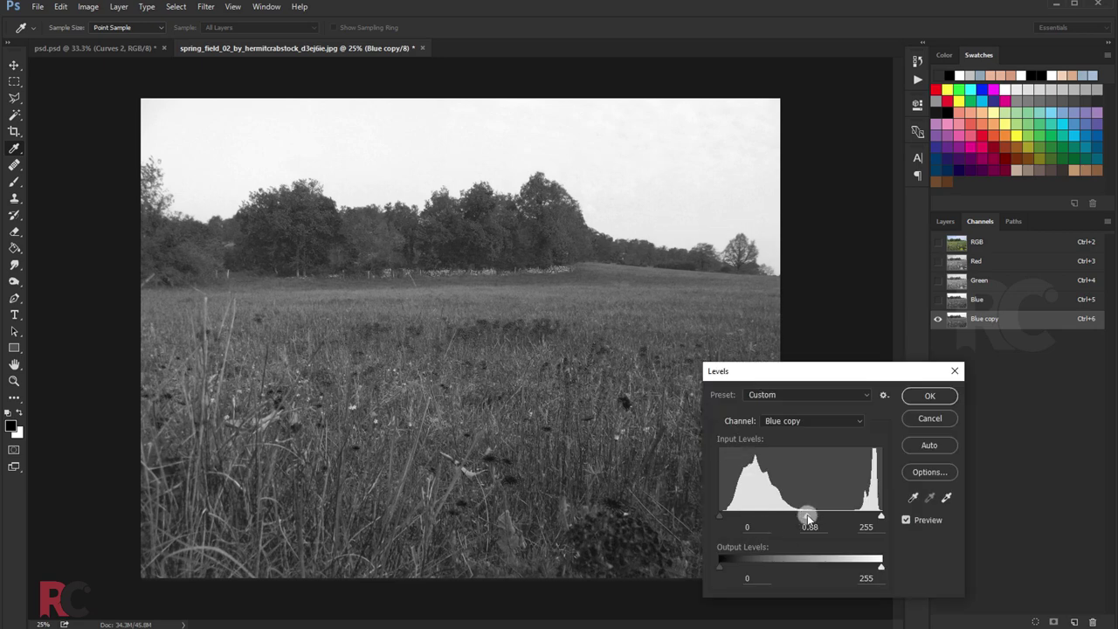
{"action": "left_click_drag", "start_coordinate": [808, 519], "coordinate": [863, 519]}
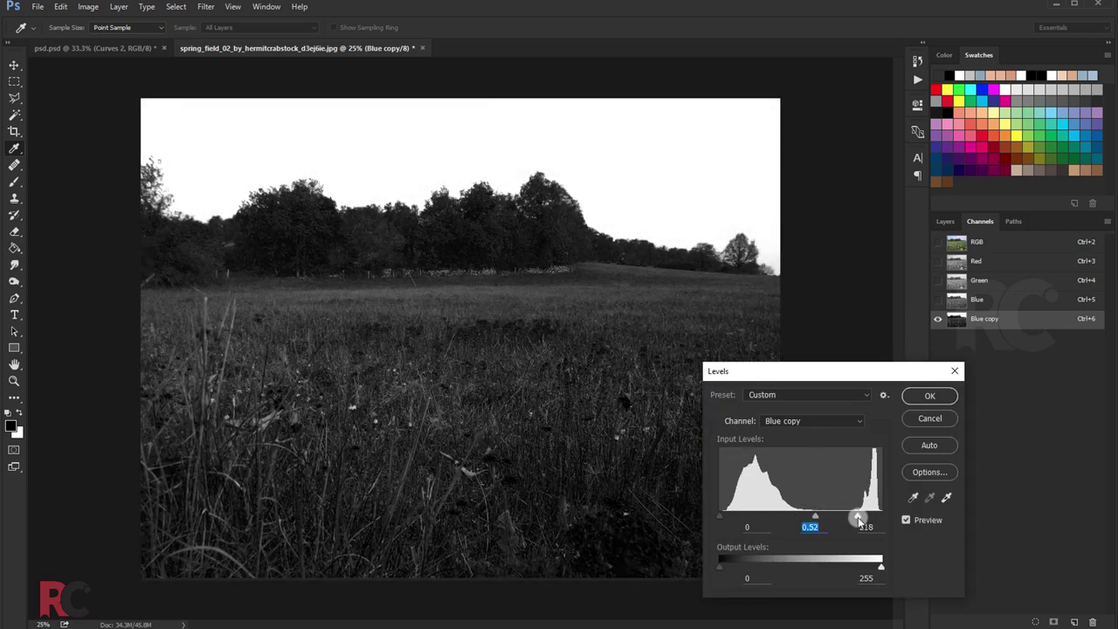
{"action": "left_click", "coordinate": [858, 519]}
{"action": "left_click_drag", "start_coordinate": [725, 516], "coordinate": [752, 517]}
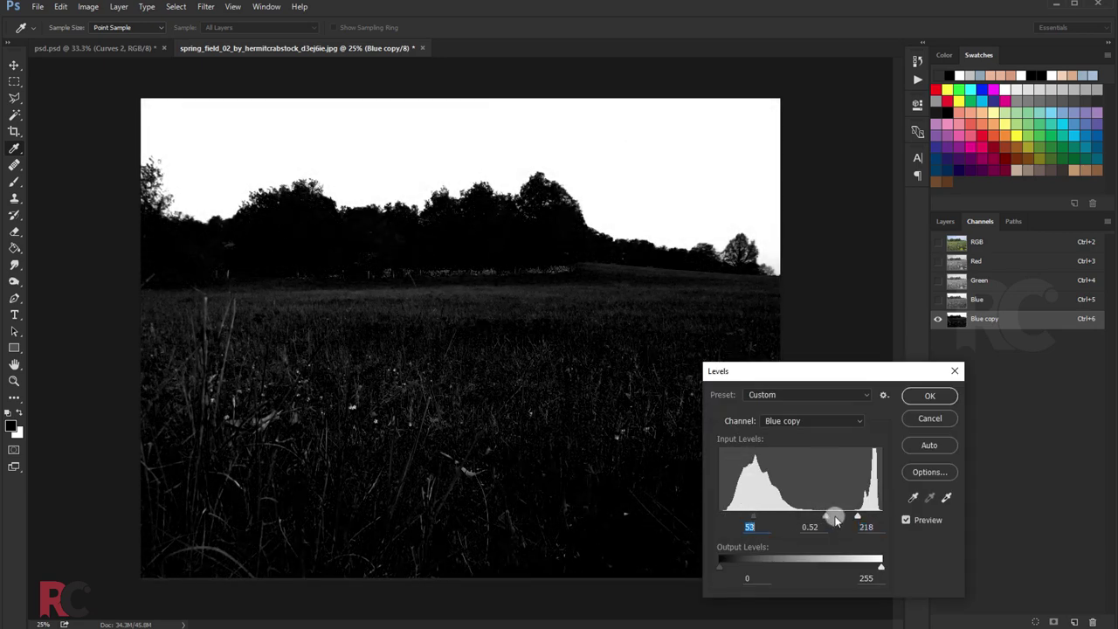
{"action": "left_click_drag", "start_coordinate": [854, 516], "coordinate": [830, 517]}
{"action": "key", "text": "Return"}
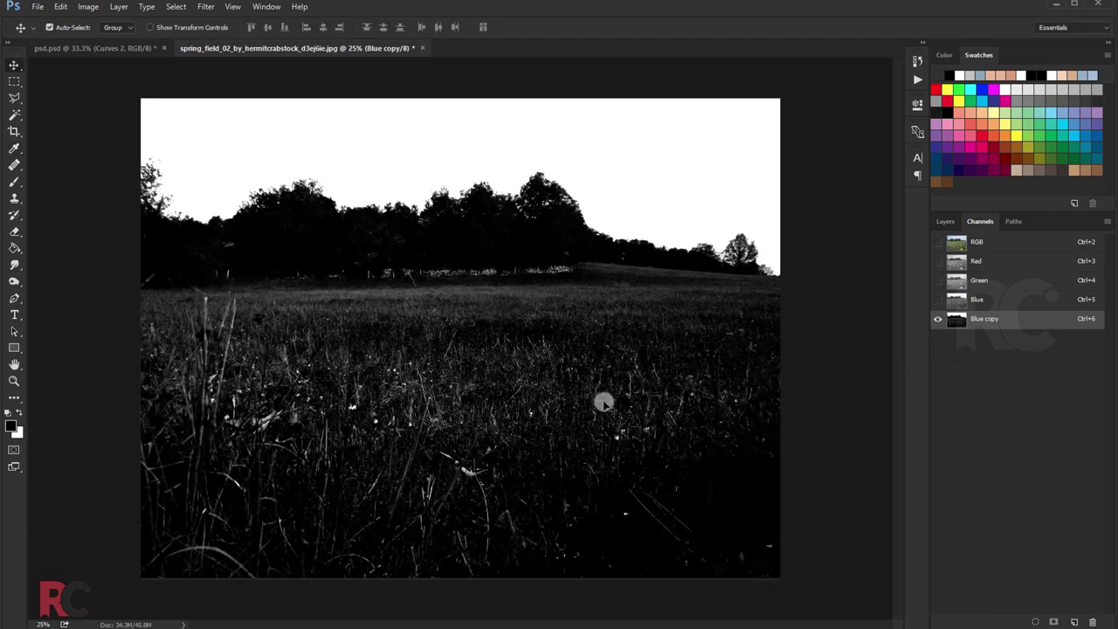
Apply a second Levels pass crushing the grass and trees black and the sky white.
{"action": "key", "text": "ctrl+l"}
{"action": "left_click_drag", "start_coordinate": [723, 517], "coordinate": [749, 517]}
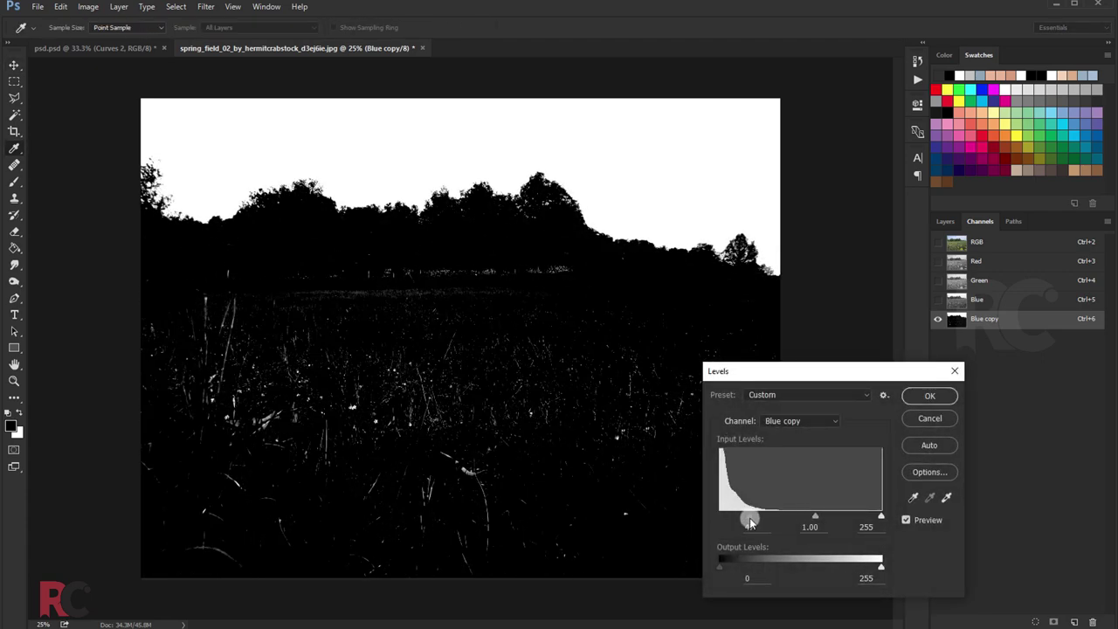
{"action": "left_click_drag", "start_coordinate": [880, 516], "coordinate": [846, 517]}
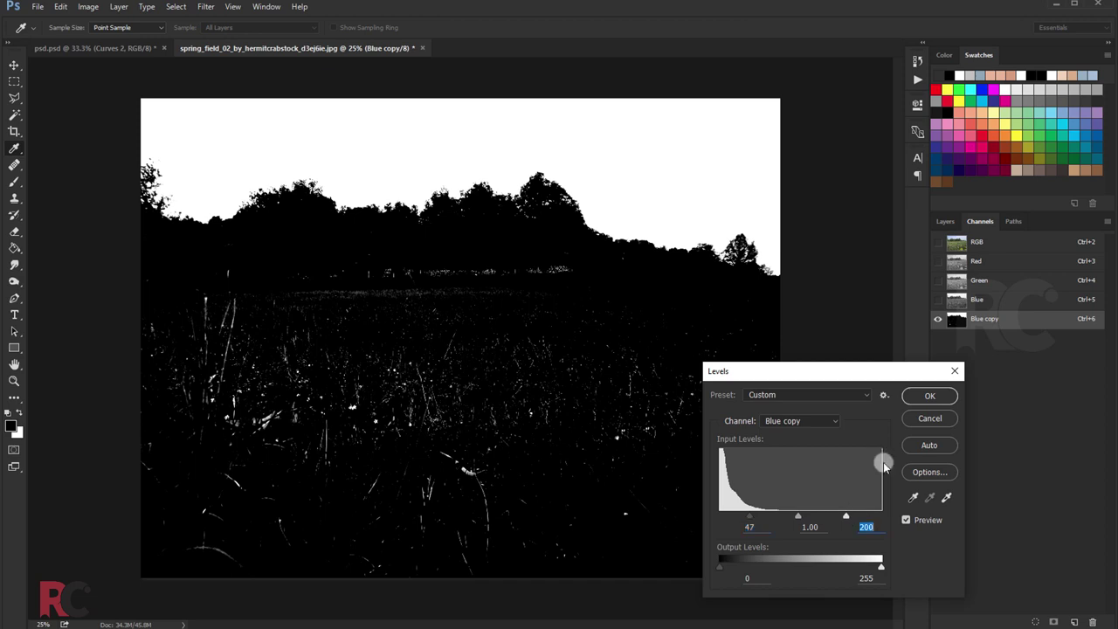
{"action": "left_click", "coordinate": [909, 395]}
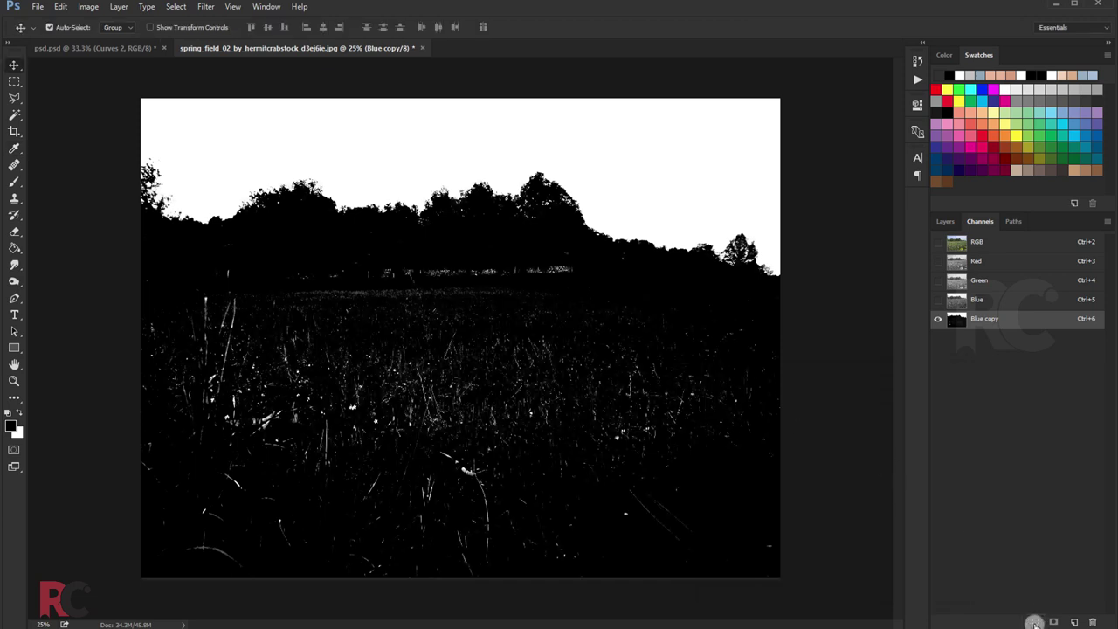
Paint the grey grass band black at 100% opacity and flow, then load the channel as a selection.
{"action": "left_click", "coordinate": [14, 181]}
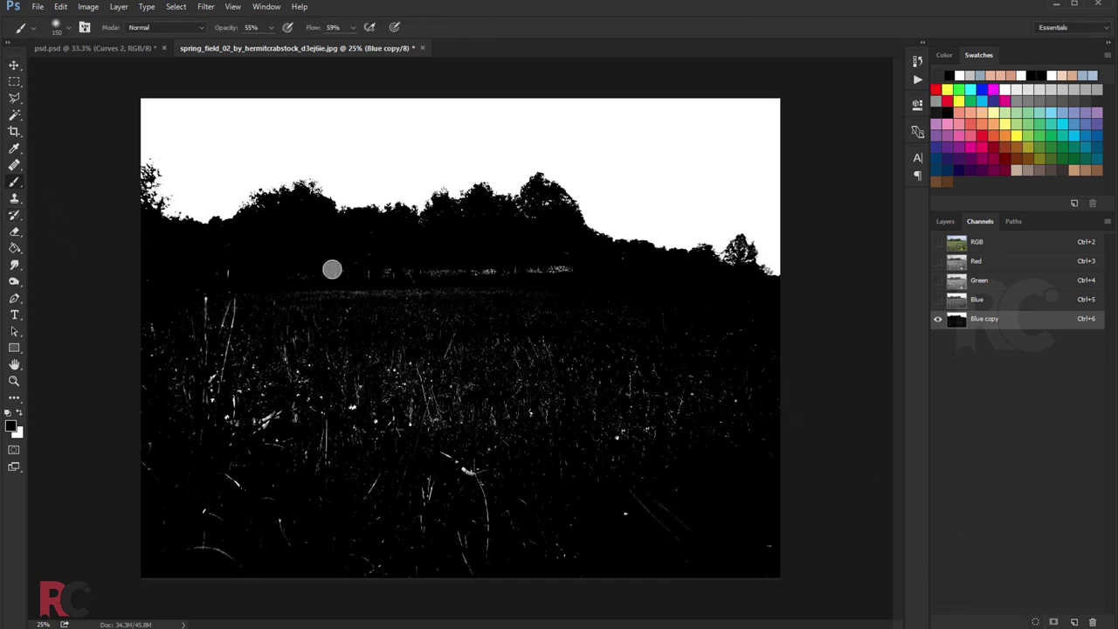
{"action": "left_click_drag", "start_coordinate": [272, 27], "coordinate": [377, 44]}
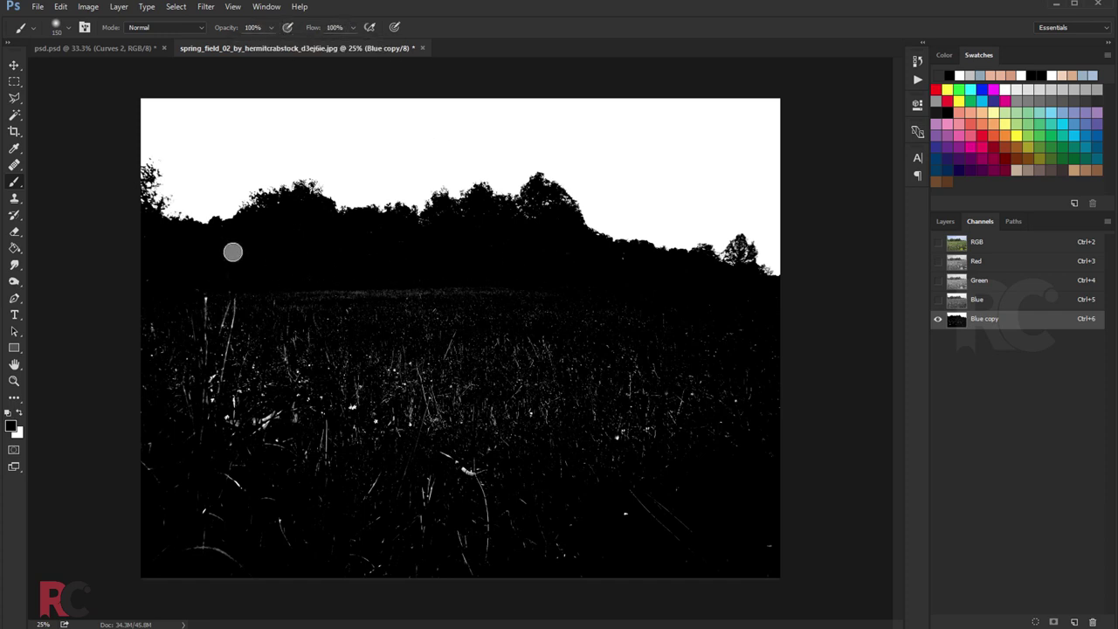
{"action": "mouse_move", "coordinate": [275, 292]}
{"action": "left_mouse_down"}
{"action": "mouse_move", "coordinate": [446, 287]}
{"action": "mouse_move", "coordinate": [439, 298]}
{"action": "left_mouse_up"}
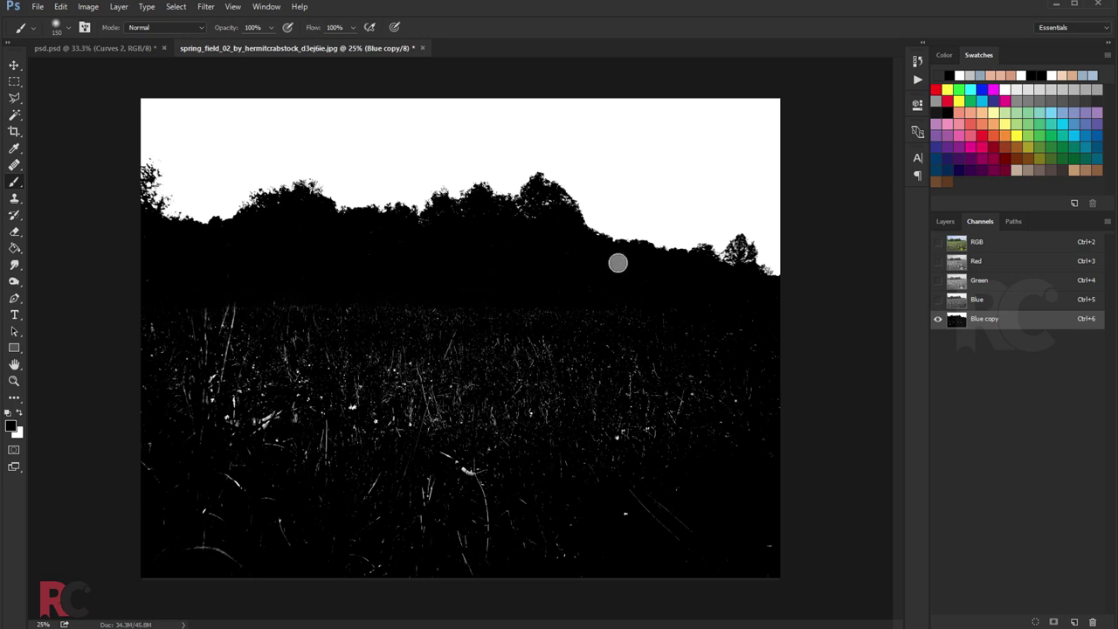
{"action": "left_click", "coordinate": [1035, 622]}
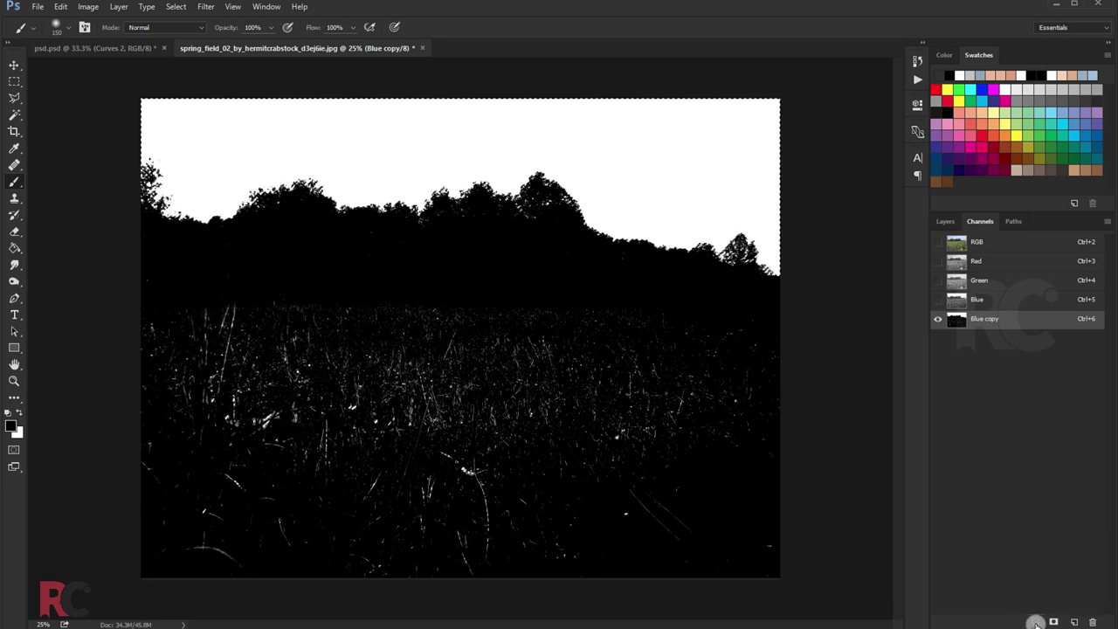
Add a layer mask from the sky selection and invert it so the sky is hidden.
{"action": "left_click", "coordinate": [994, 244]}
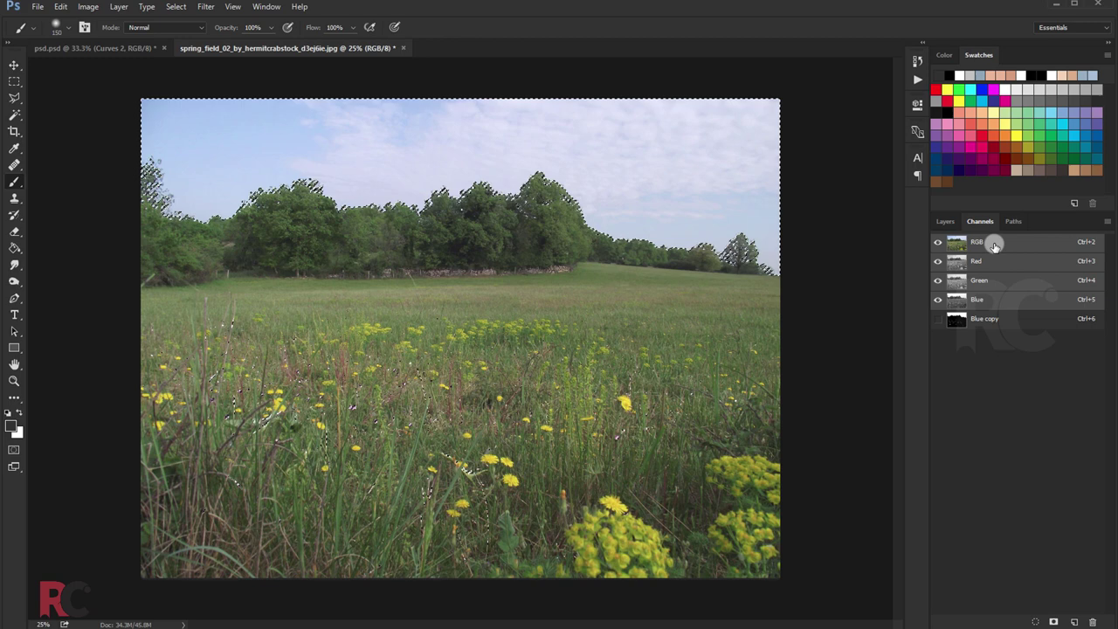
{"action": "left_click", "coordinate": [945, 222]}
{"action": "left_click", "coordinate": [1017, 618]}
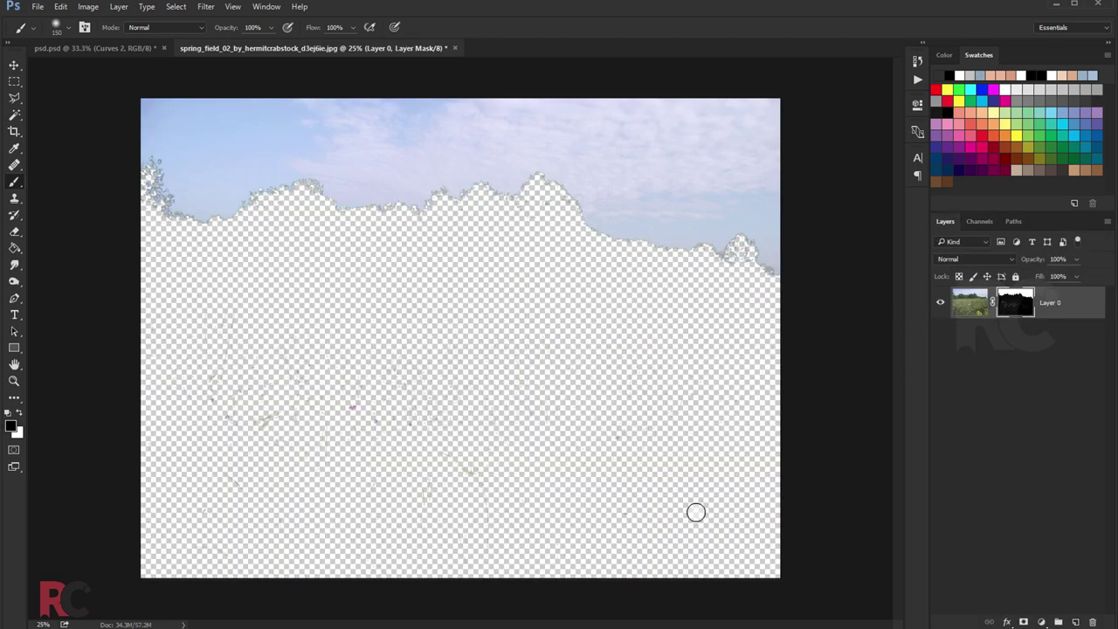
{"action": "key", "text": "ctrl+i"}
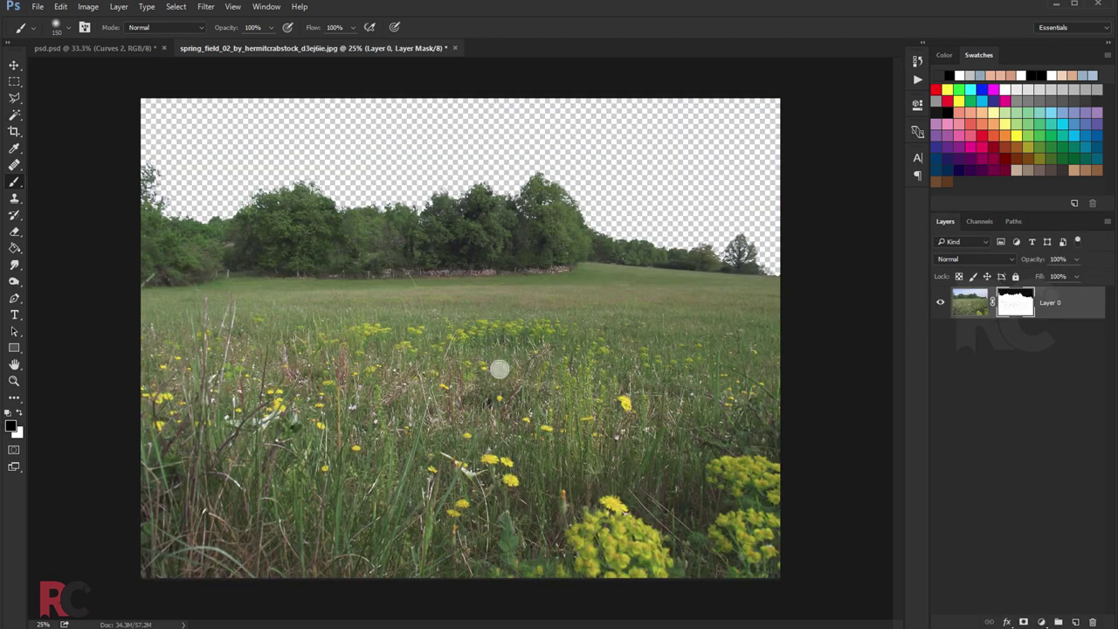
Crop the bottom of the field photo up to the meadow.
{"action": "left_click", "coordinate": [14, 66]}
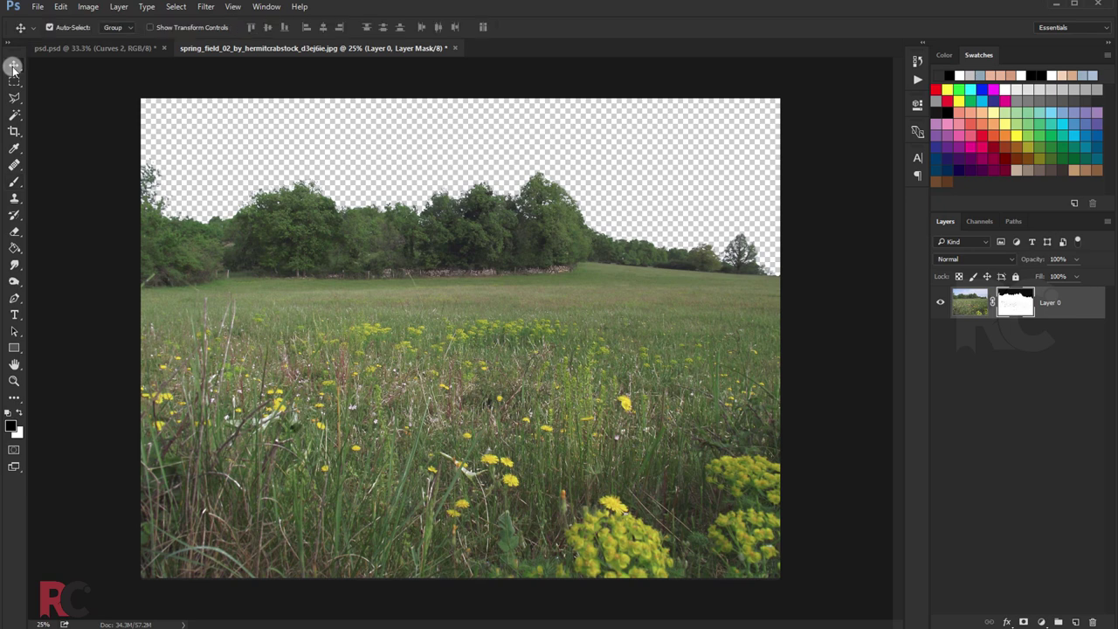
{"action": "left_click", "coordinate": [14, 131]}
{"action": "left_click_drag", "start_coordinate": [454, 577], "coordinate": [455, 446]}
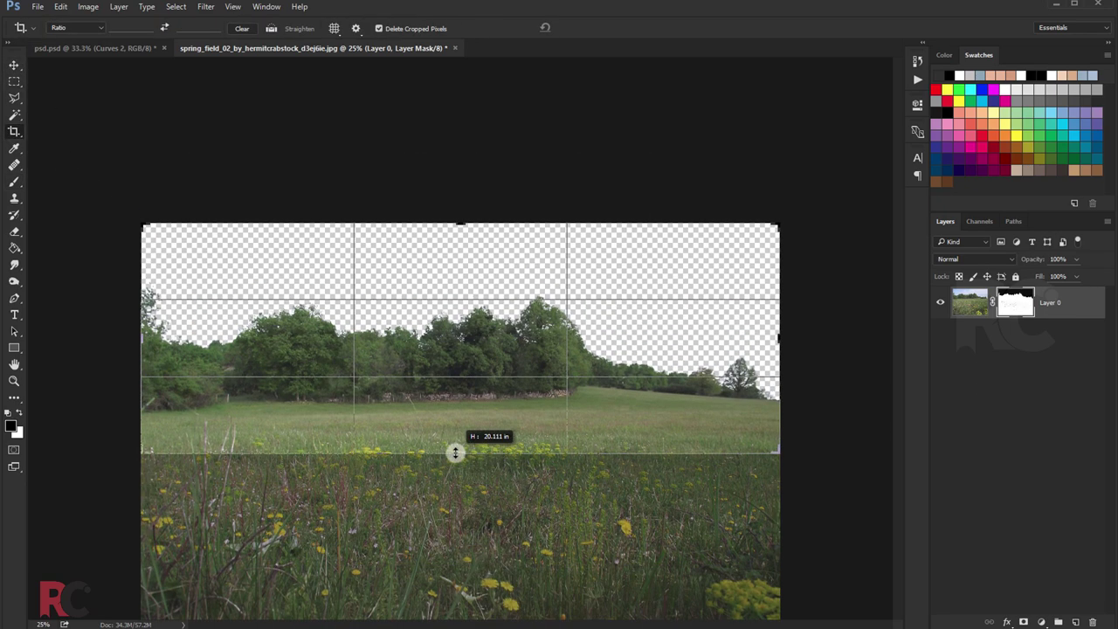
{"action": "left_click", "coordinate": [587, 32]}
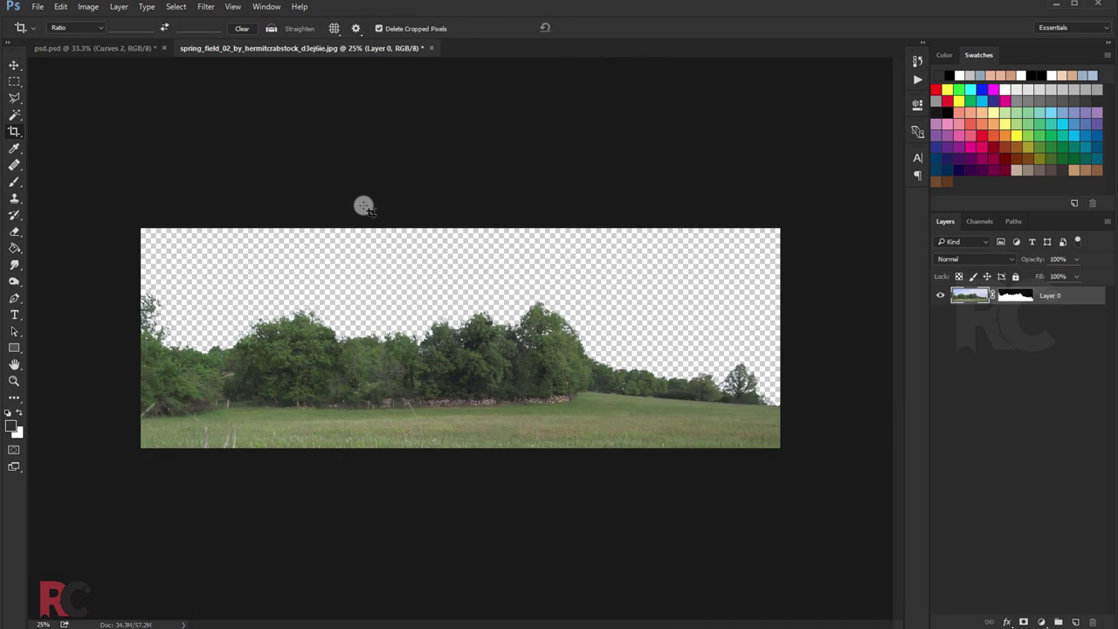
{"action": "left_click", "coordinate": [14, 65]}
Refine the mask edge with Shift Edge, then apply the layer mask permanently.
{"action": "right_click", "coordinate": [1028, 311]}
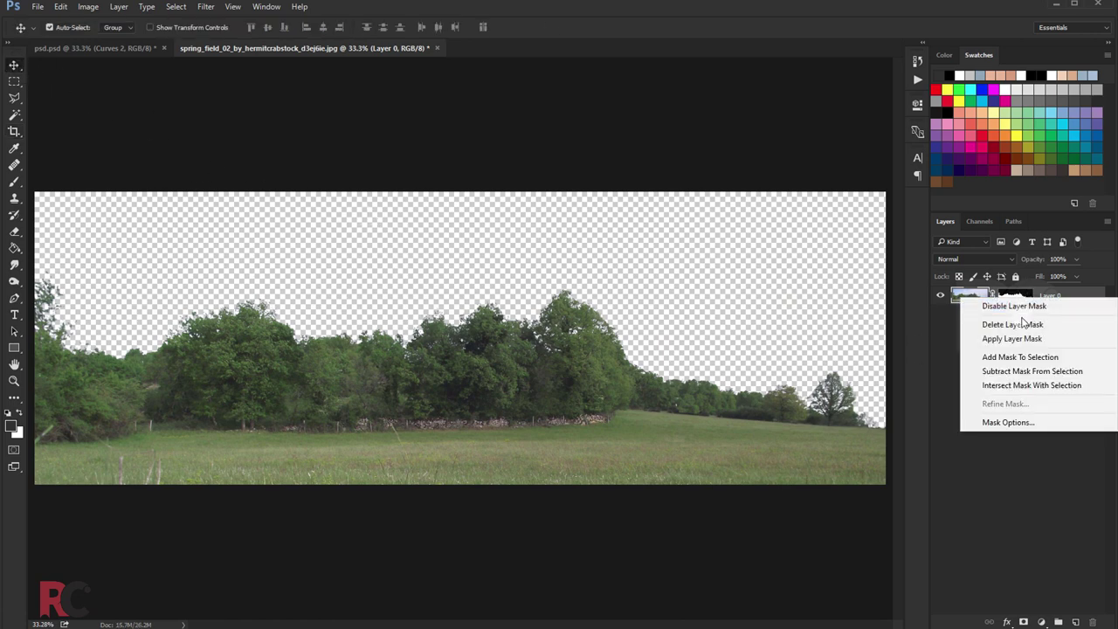
{"action": "left_click", "coordinate": [1009, 299]}
{"action": "right_click", "coordinate": [1008, 299]}
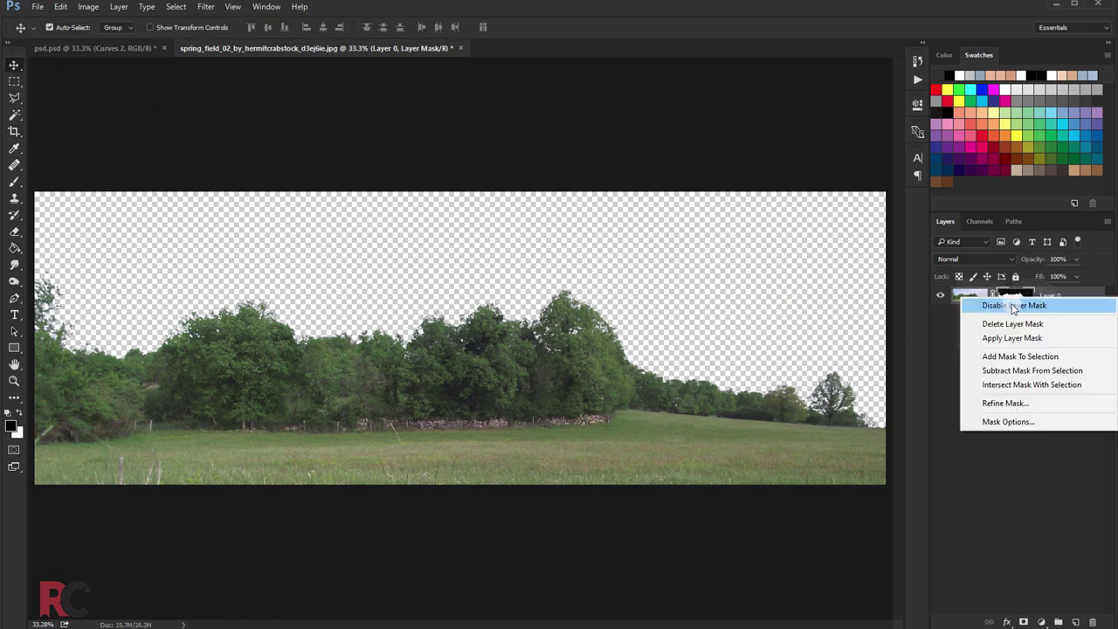
{"action": "left_click", "coordinate": [1005, 401]}
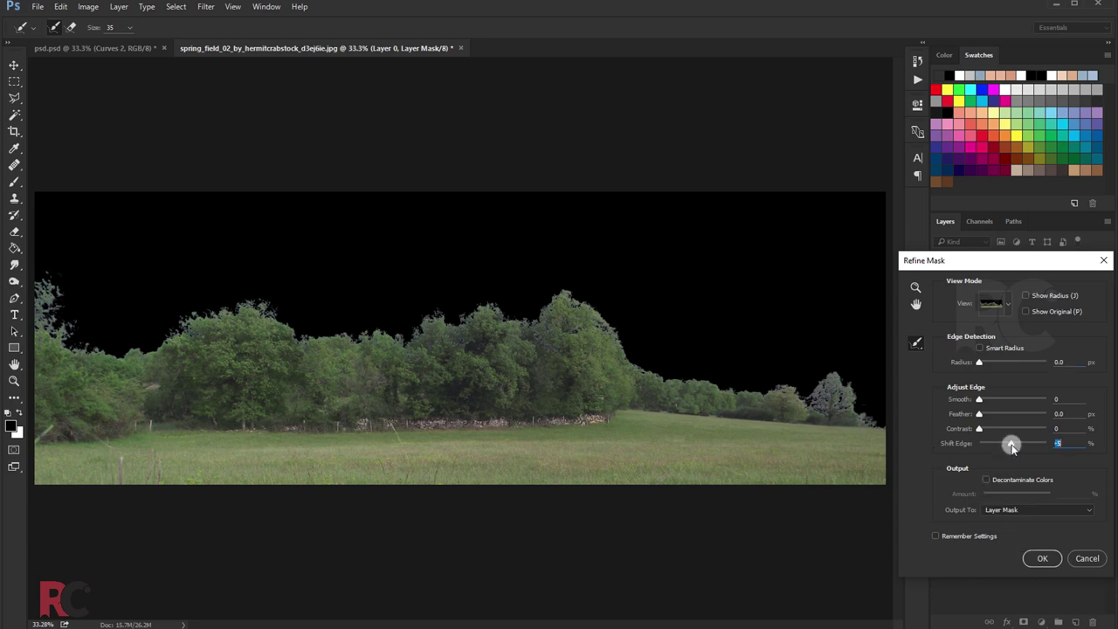
{"action": "left_click", "coordinate": [1042, 558]}
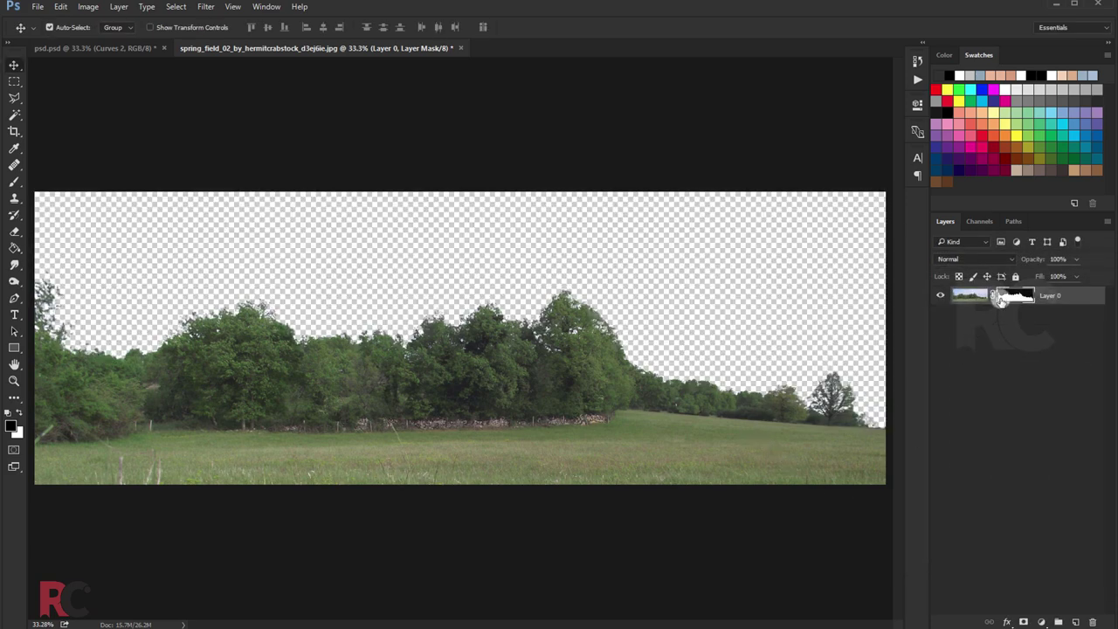
{"action": "right_click", "coordinate": [1003, 299]}
{"action": "left_click", "coordinate": [1004, 340]}
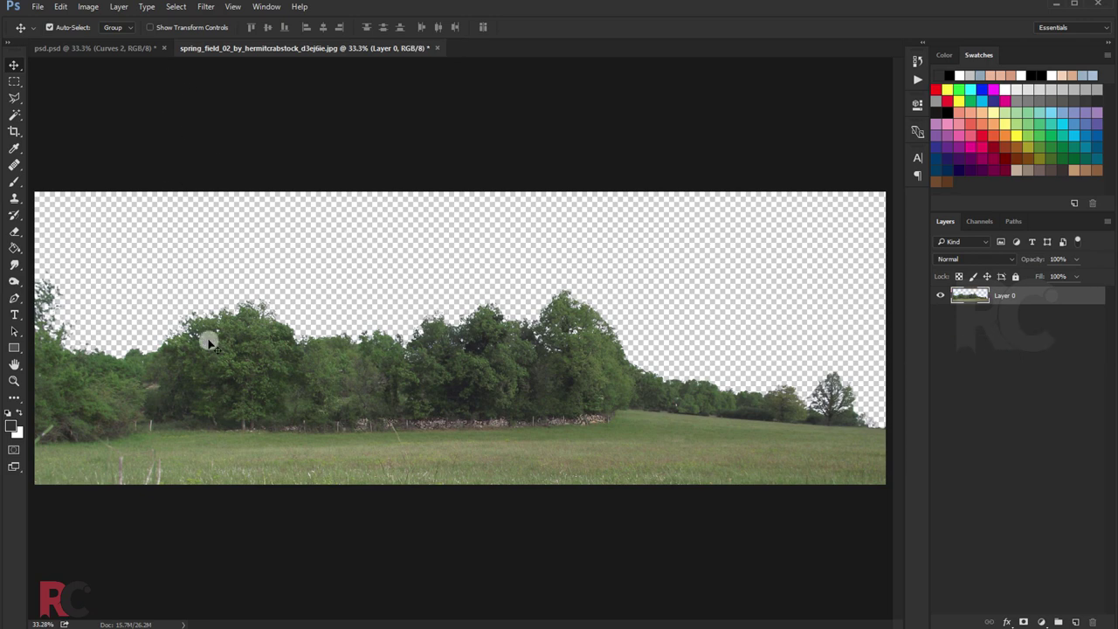
Bring the tree layer into psd.psd, shifted left and scaled to about 89%.
{"action": "left_click_drag", "start_coordinate": [210, 342], "coordinate": [360, 287]}
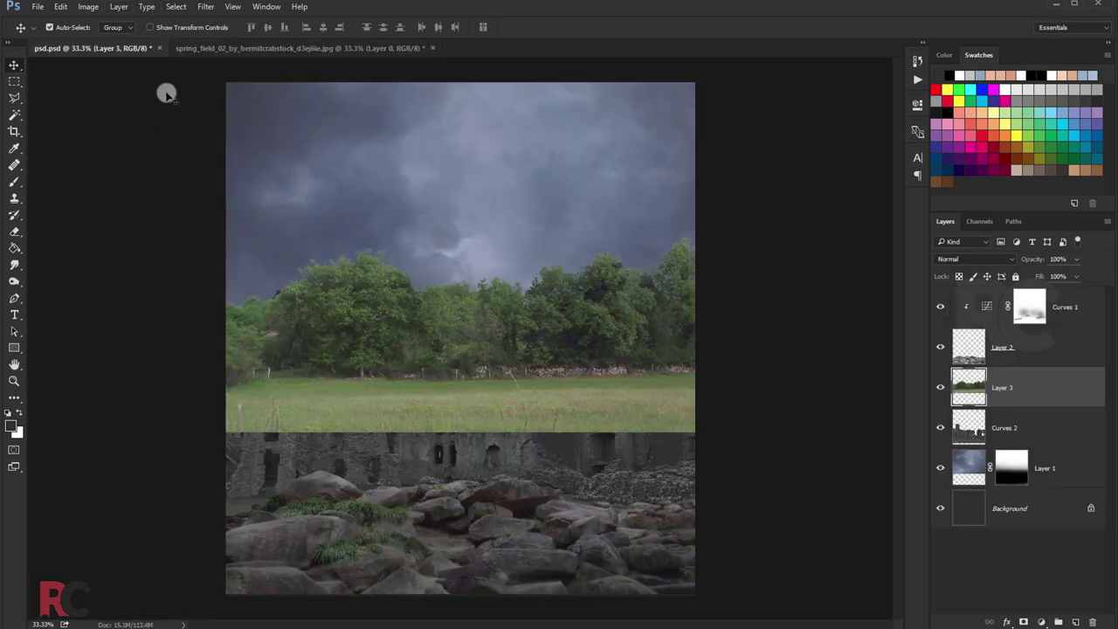
{"action": "key", "text": "ctrl+t"}
{"action": "left_click_drag", "start_coordinate": [673, 305], "coordinate": [559, 308]}
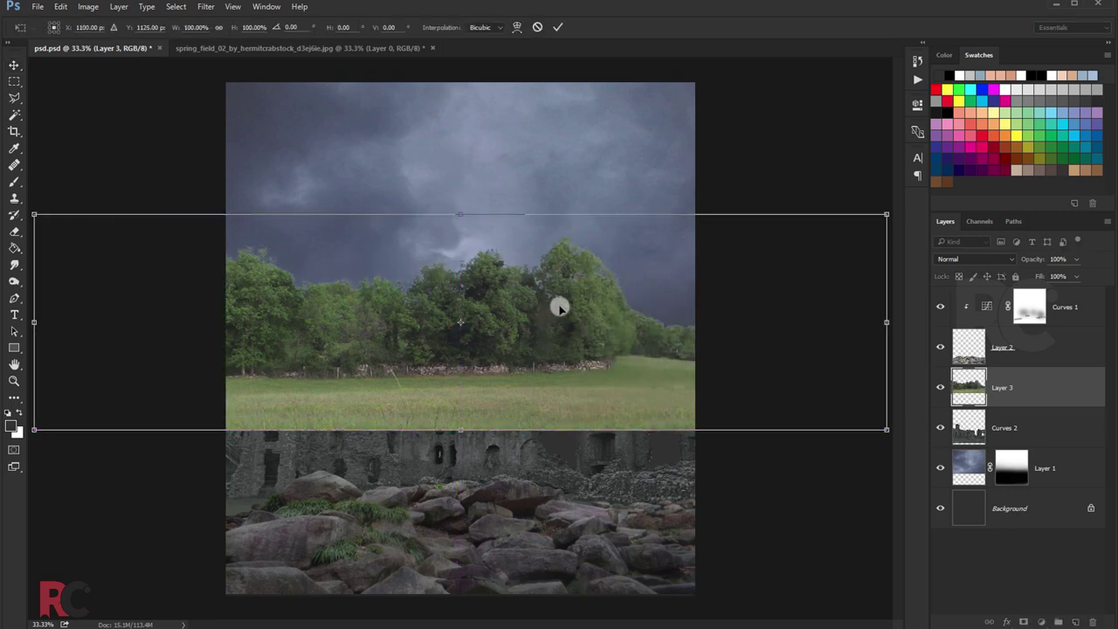
{"action": "left_click_drag", "start_coordinate": [880, 215], "coordinate": [775, 296]}
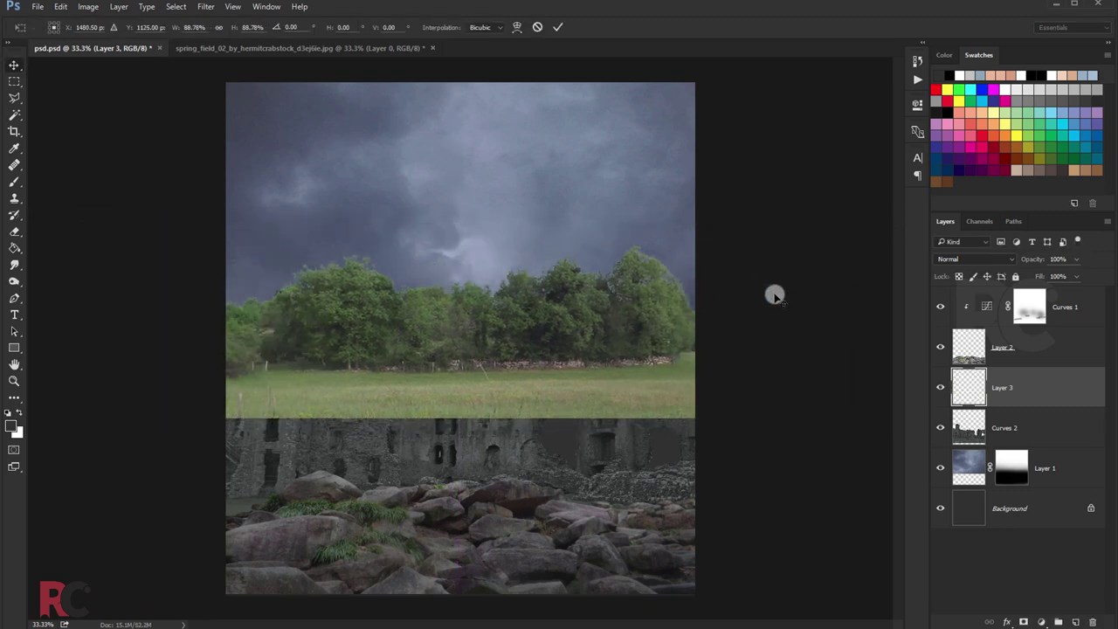
{"action": "key", "text": "Return"}
Place the tree layer below Curves 2 and enlarge it to about 146% so trees top the walls.
{"action": "left_click_drag", "start_coordinate": [1033, 386], "coordinate": [1036, 446]}
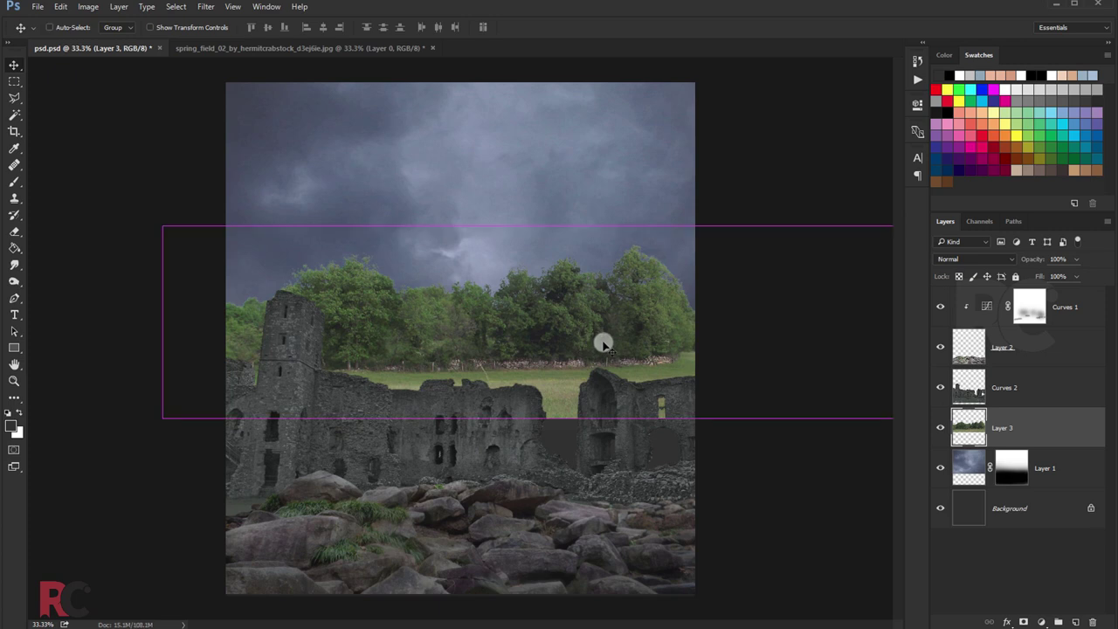
{"action": "key", "text": "ctrl+t"}
{"action": "left_click_drag", "start_coordinate": [624, 332], "coordinate": [644, 397]}
{"action": "left_click_drag", "start_coordinate": [172, 334], "coordinate": [40, 297]}
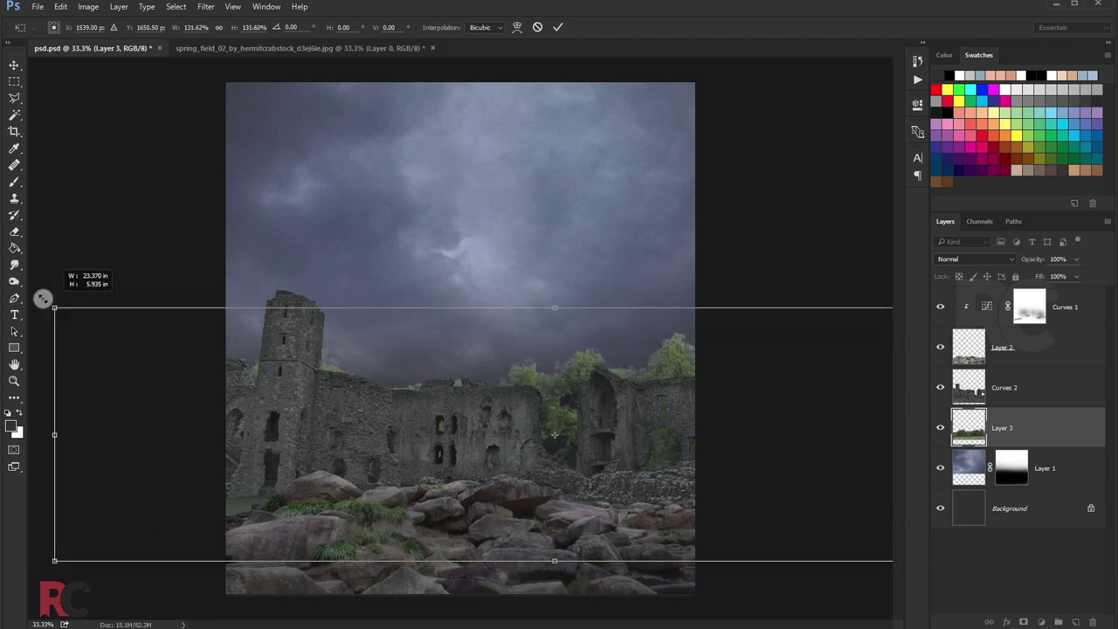
{"action": "mouse_move", "coordinate": [399, 362]}
{"action": "left_mouse_down"}
{"action": "mouse_move", "coordinate": [466, 375]}
{"action": "mouse_move", "coordinate": [451, 365]}
{"action": "mouse_move", "coordinate": [453, 349]}
{"action": "left_mouse_up"}
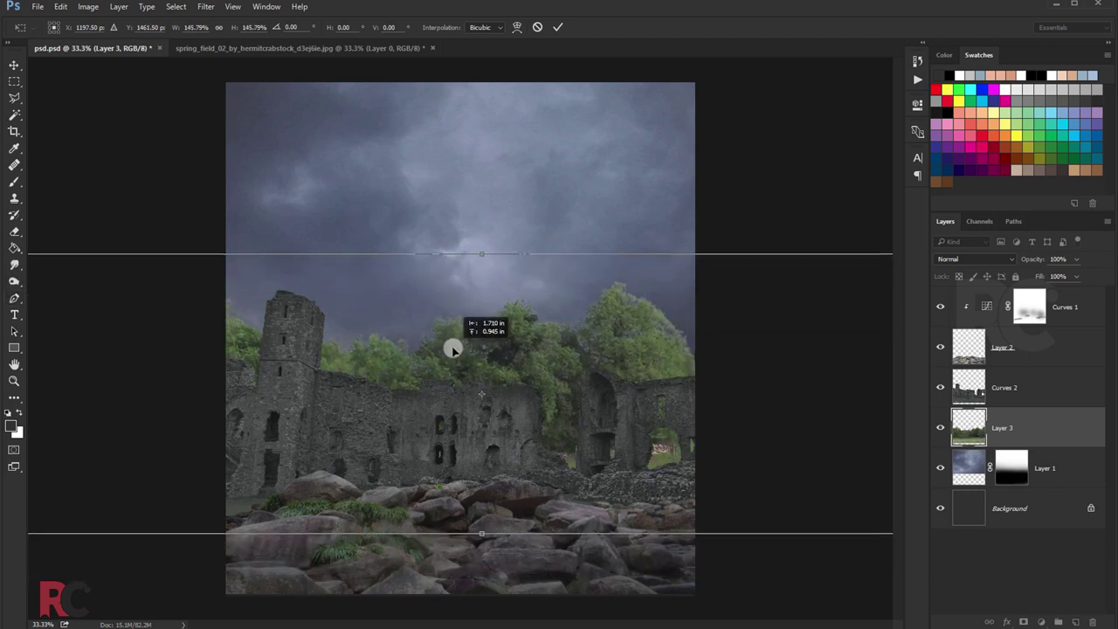
{"action": "key", "text": "Return"}
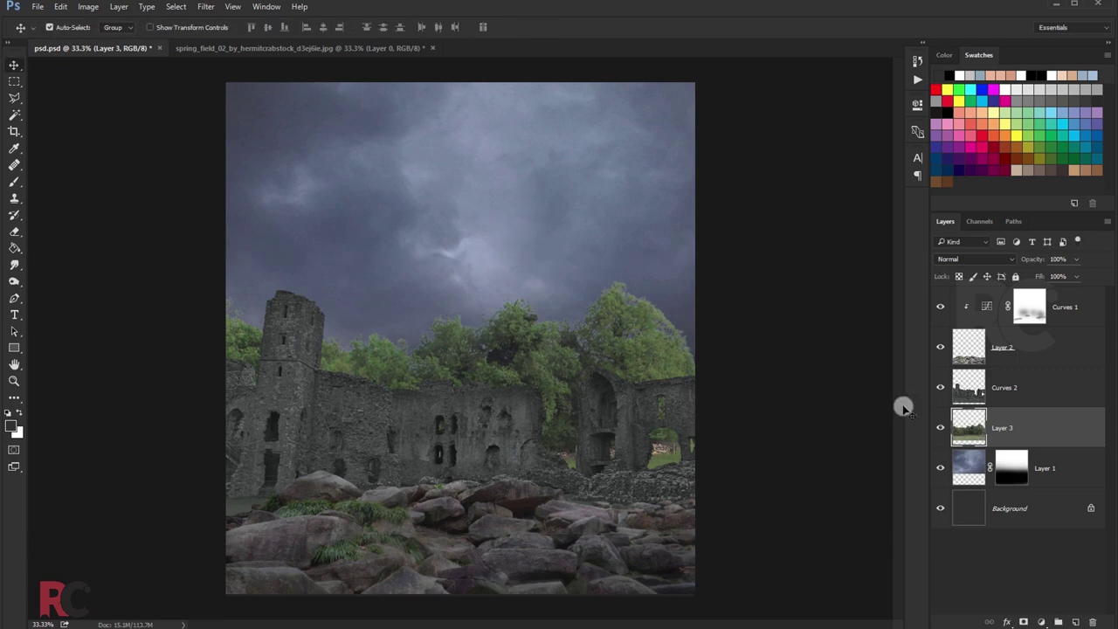
Enlarge the Curves 2 castle ruins to about 121% and shift them right and up.
{"action": "left_click", "coordinate": [1010, 376]}
{"action": "key", "text": "ctrl+t"}
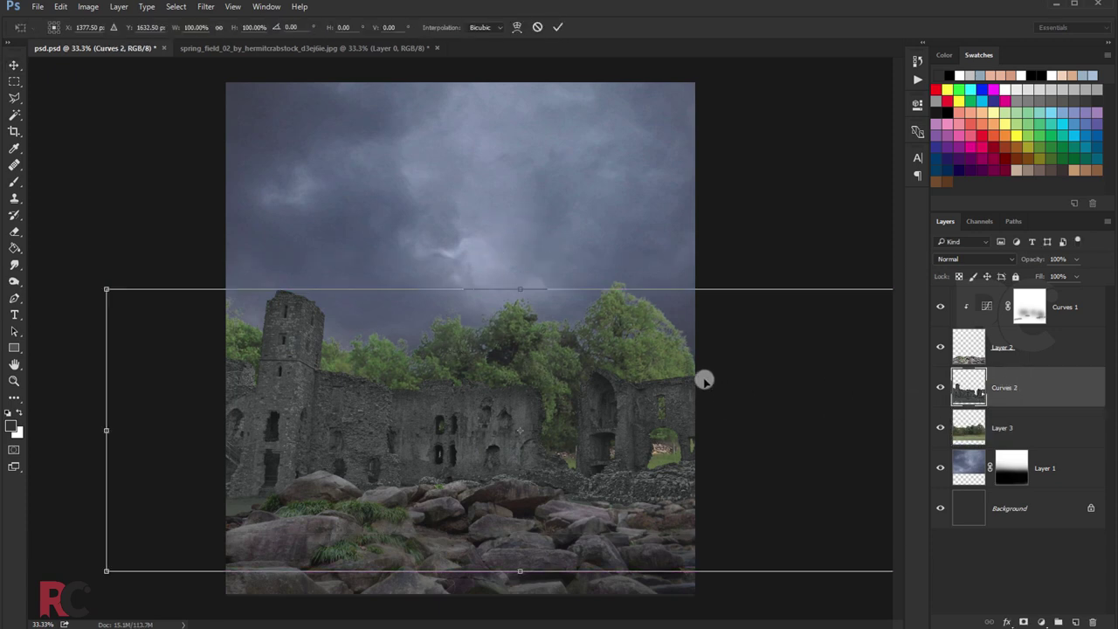
{"action": "left_click_drag", "start_coordinate": [102, 290], "coordinate": [55, 267]}
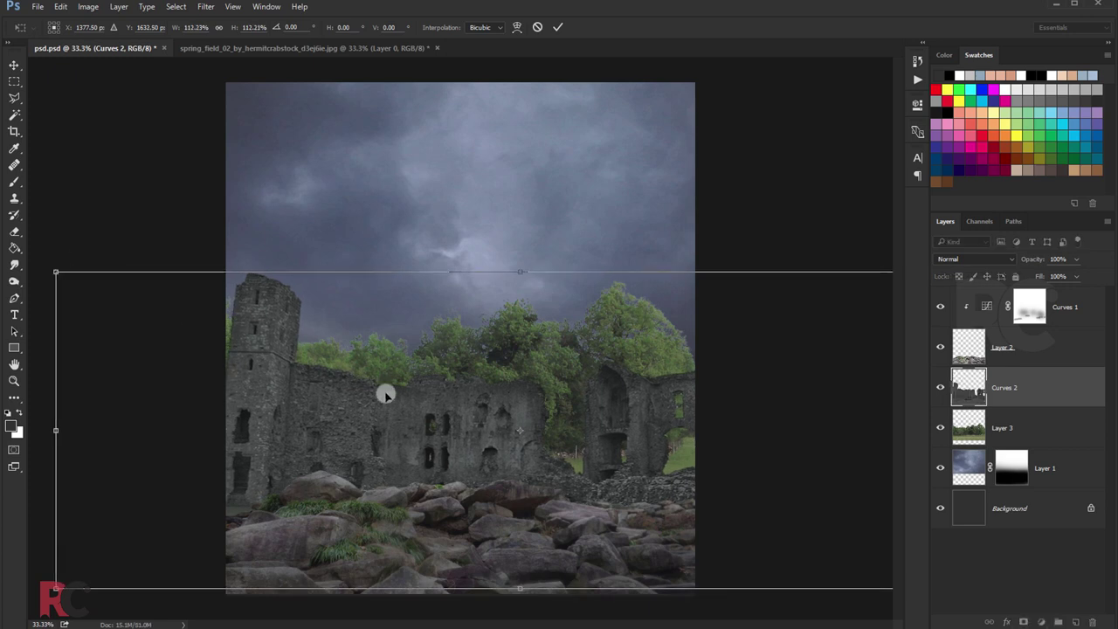
{"action": "left_click_drag", "start_coordinate": [387, 394], "coordinate": [390, 360]}
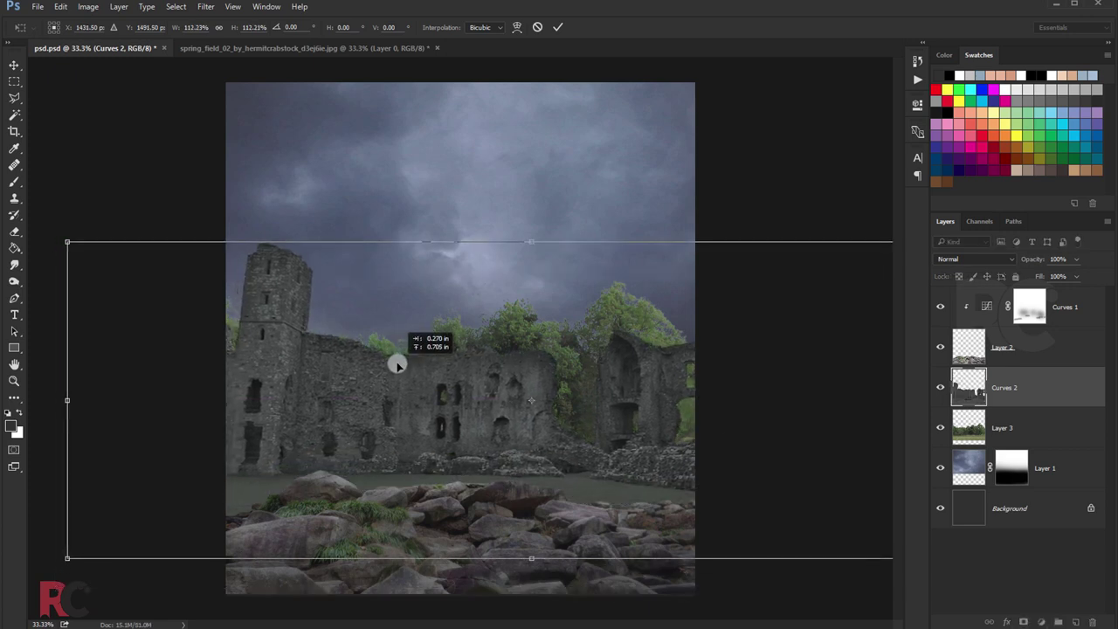
{"action": "left_click_drag", "start_coordinate": [67, 241], "coordinate": [40, 232]}
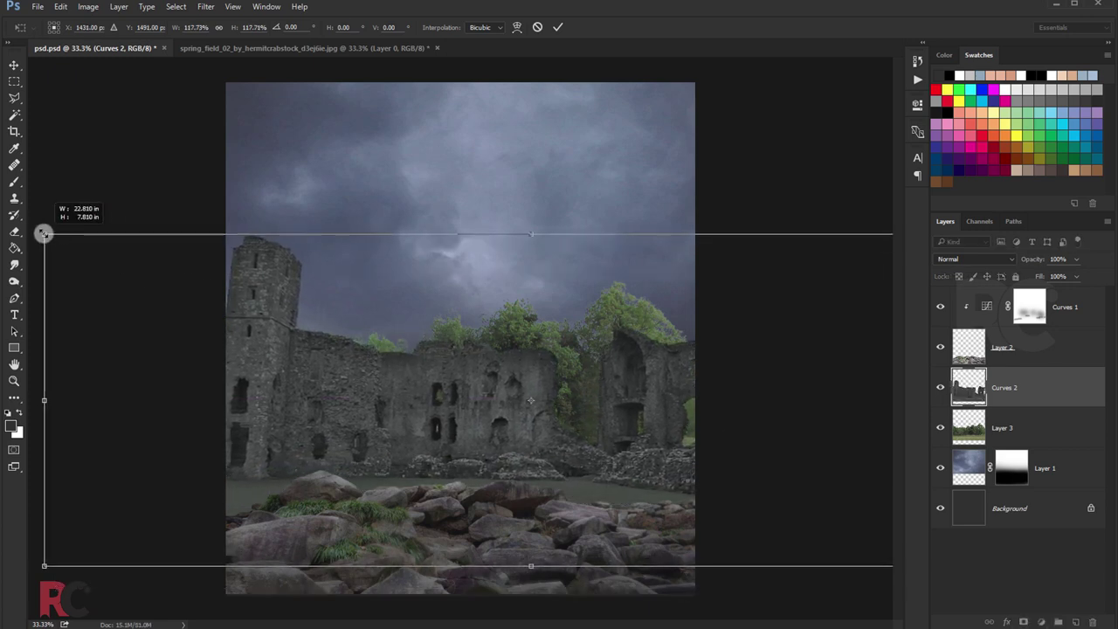
{"action": "mouse_move", "coordinate": [306, 332]}
{"action": "left_mouse_down"}
{"action": "mouse_move", "coordinate": [407, 341]}
{"action": "mouse_move", "coordinate": [355, 342]}
{"action": "left_mouse_up"}
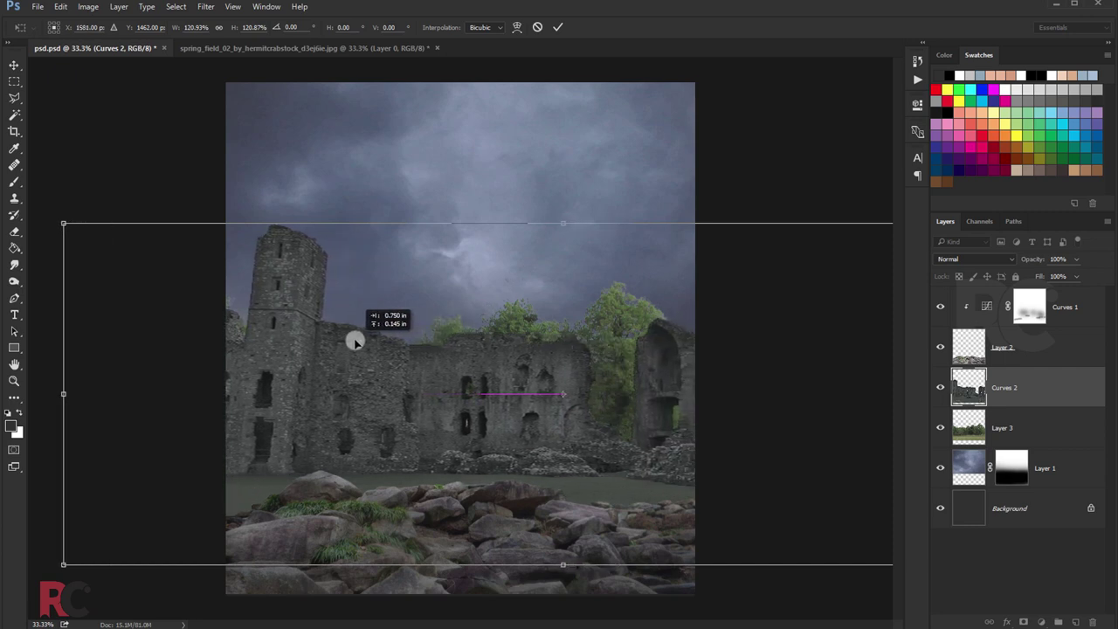
{"action": "left_click", "coordinate": [557, 27]}
Nudge the Layer 2 rocks slightly up and move the trees down and right behind the ruins.
{"action": "left_click", "coordinate": [1028, 350]}
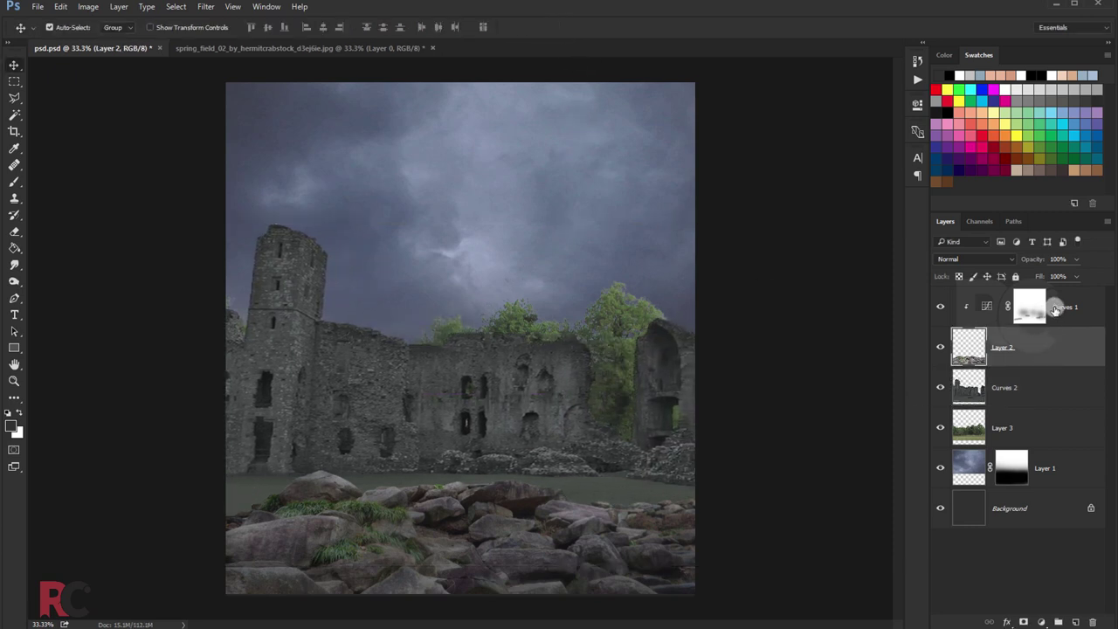
{"action": "key", "text": "ctrl+t"}
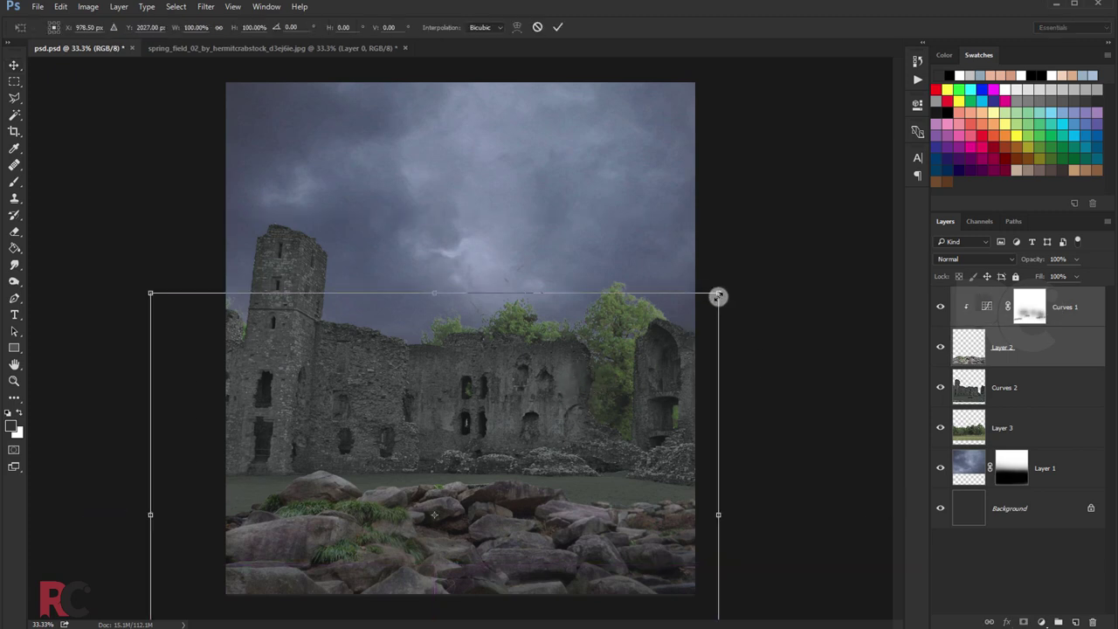
{"action": "left_click_drag", "start_coordinate": [606, 380], "coordinate": [624, 431]}
{"action": "left_click", "coordinate": [559, 28]}
{"action": "left_click", "coordinate": [1005, 387]}
{"action": "key", "text": "ctrl+t"}
{"action": "key", "text": "Return"}
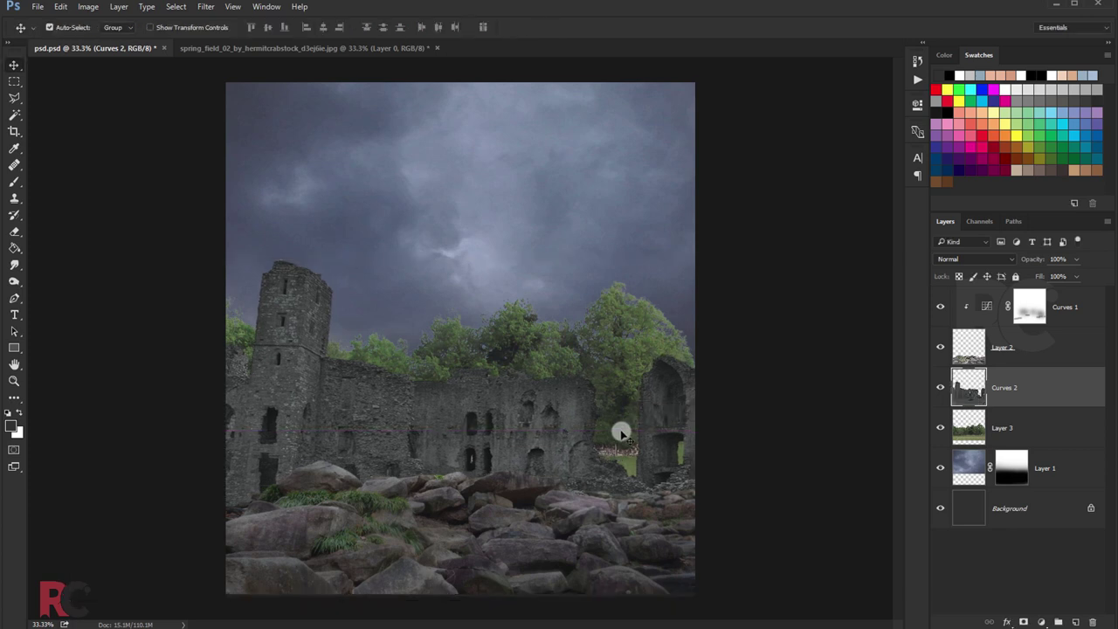
{"action": "left_click_drag", "start_coordinate": [625, 364], "coordinate": [637, 392]}
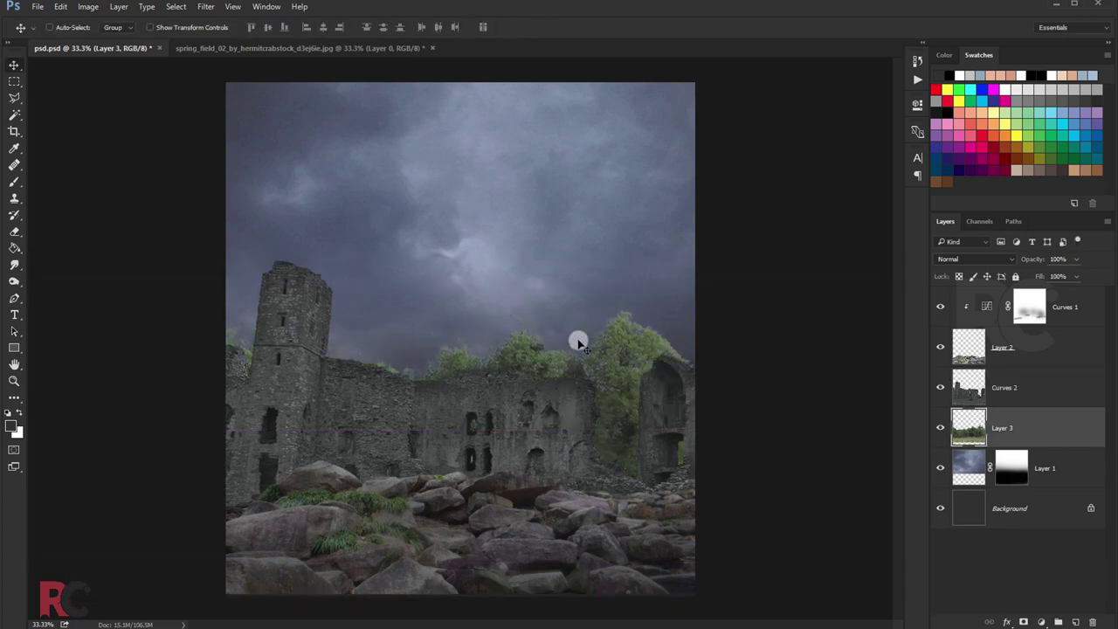
Stretch the tree layer taller and apply Layer > Matting > Defringe to clean its edges.
{"action": "key", "text": "ctrl+t"}
{"action": "left_click_drag", "start_coordinate": [492, 280], "coordinate": [491, 234]}
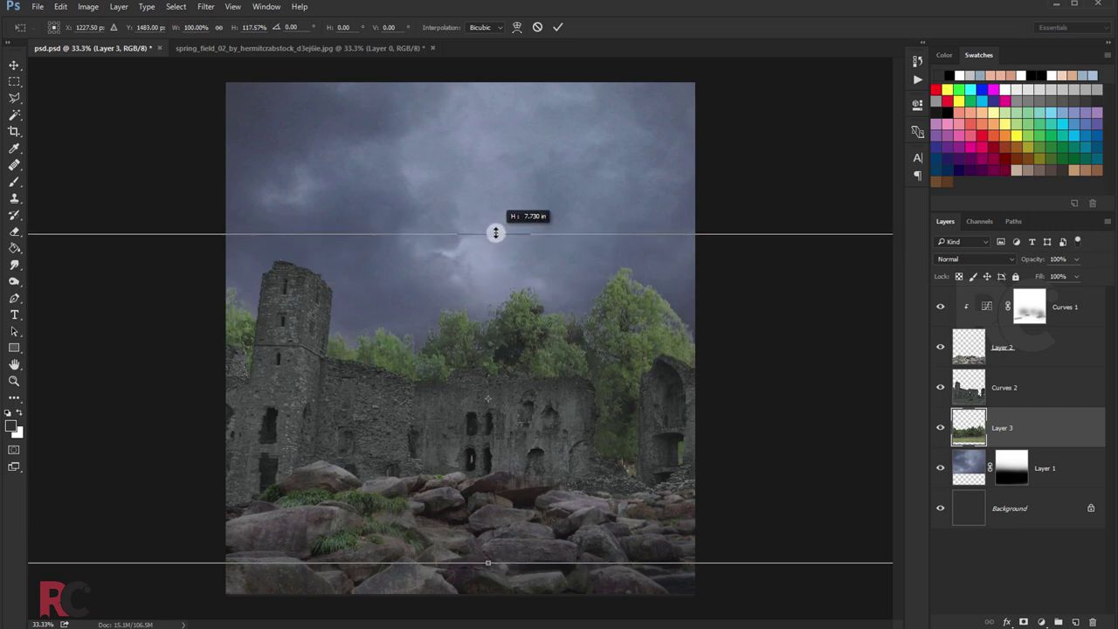
{"action": "left_click_drag", "start_coordinate": [556, 336], "coordinate": [605, 345]}
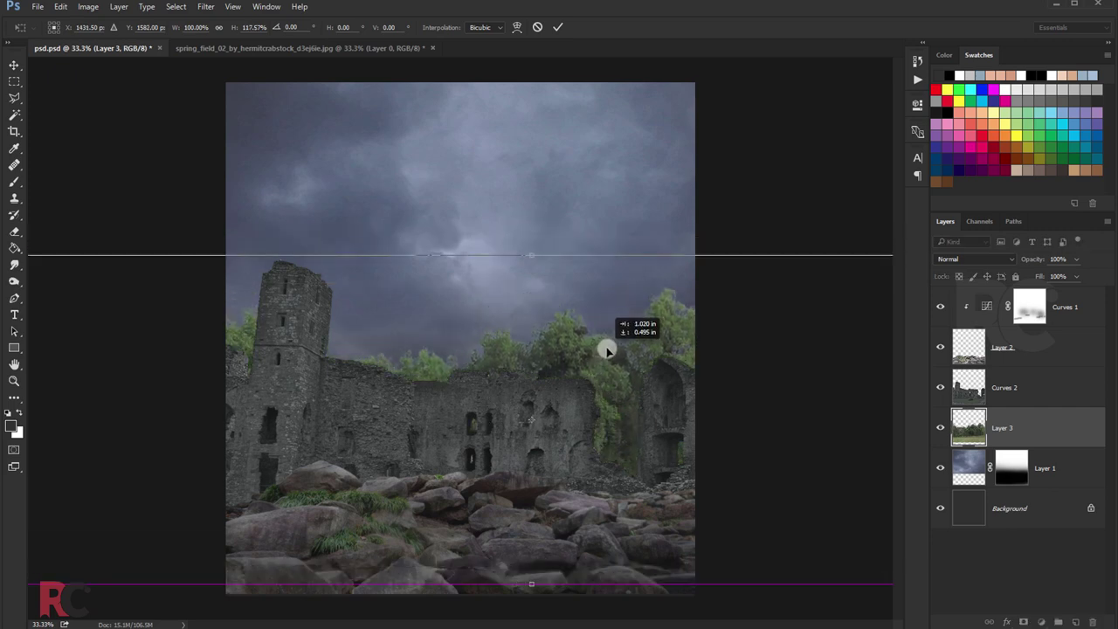
{"action": "left_click", "coordinate": [557, 27]}
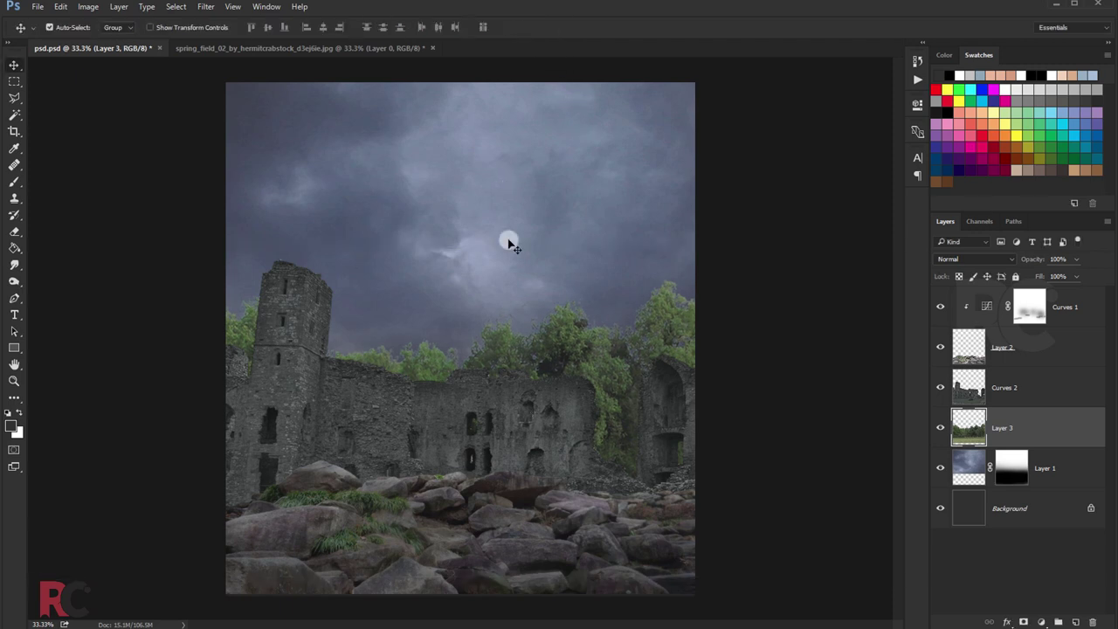
{"action": "left_click", "coordinate": [127, 7]}
{"action": "left_click", "coordinate": [294, 485]}
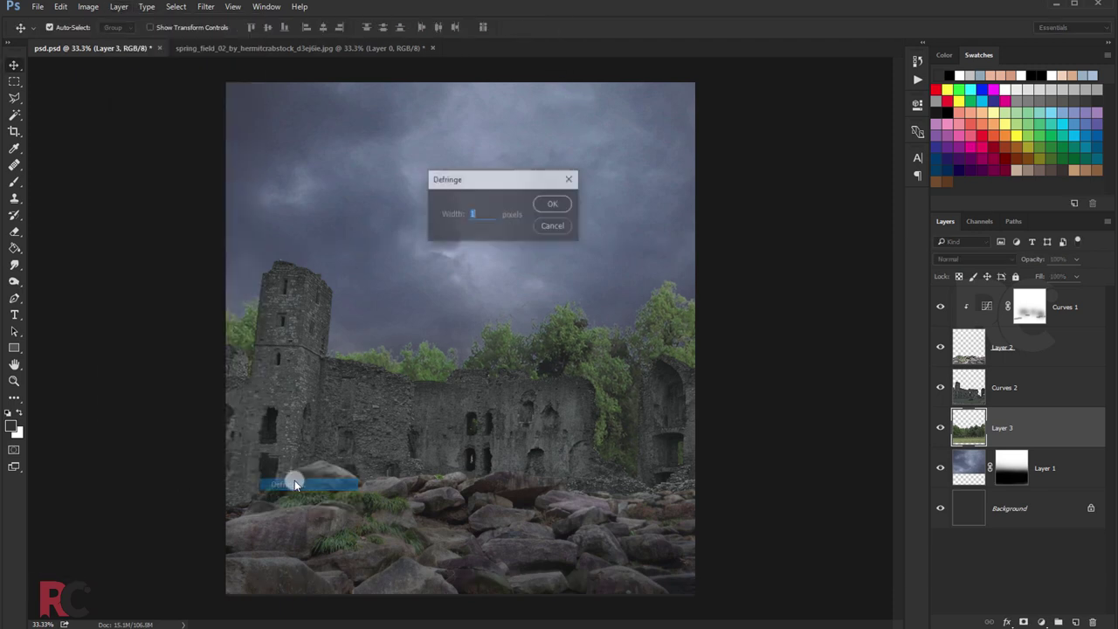
{"action": "left_click", "coordinate": [552, 203]}
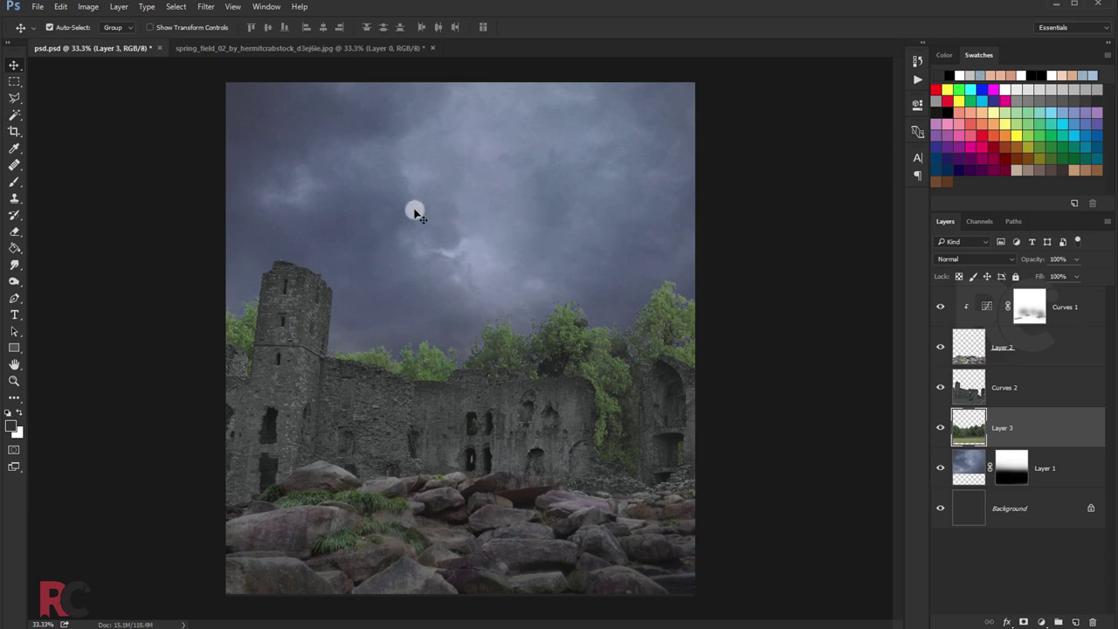
Close the spring field photo without saving.
{"action": "left_click", "coordinate": [319, 48]}
{"action": "left_click", "coordinate": [424, 50]}
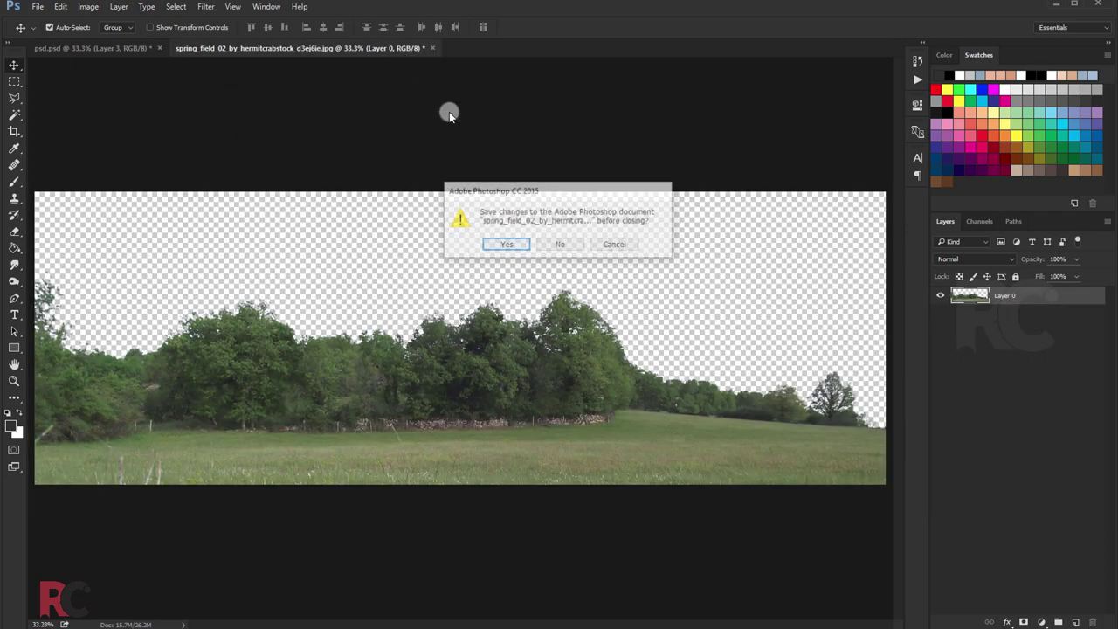
{"action": "left_click", "coordinate": [559, 246]}
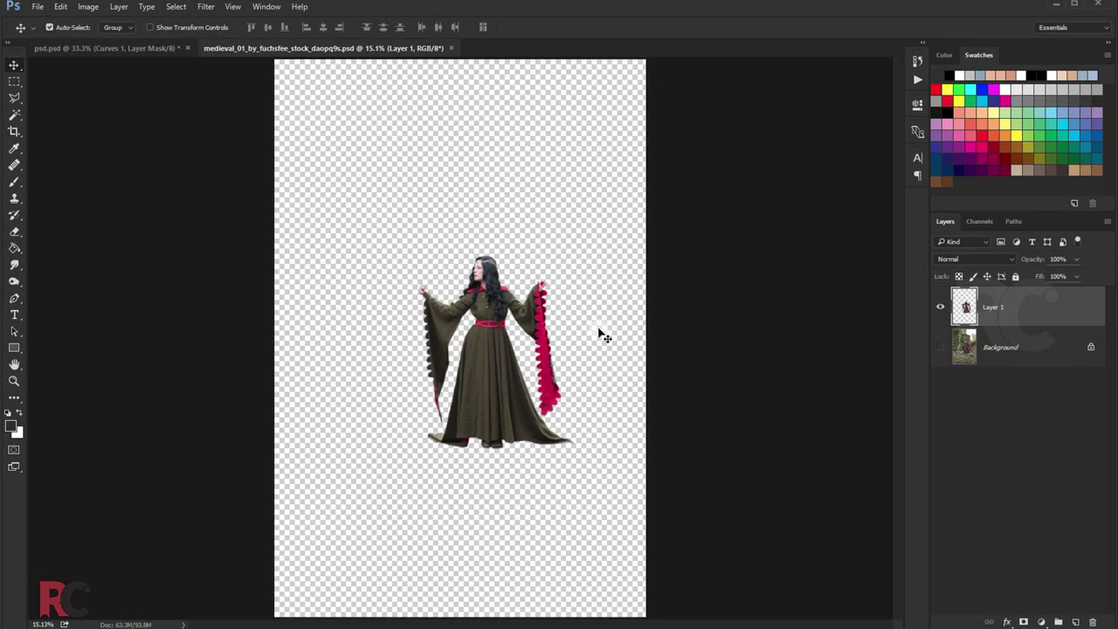
Copy the woman cutout into psd.psd as Layer 4, scaled to about 60% and standing on the rocks.
{"action": "left_click", "coordinate": [939, 347]}
{"action": "left_click", "coordinate": [939, 349]}
{"action": "left_click_drag", "start_coordinate": [475, 309], "coordinate": [418, 314]}
{"action": "key", "text": "ctrl+t"}
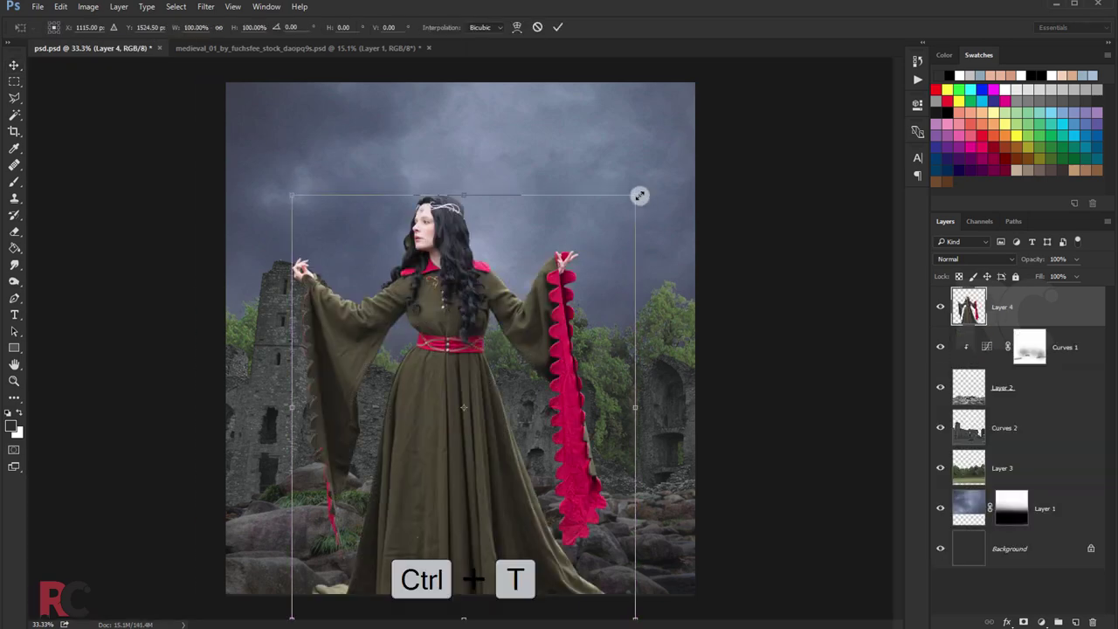
{"action": "left_click_drag", "start_coordinate": [639, 196], "coordinate": [583, 258]}
{"action": "left_click_drag", "start_coordinate": [559, 304], "coordinate": [595, 329]}
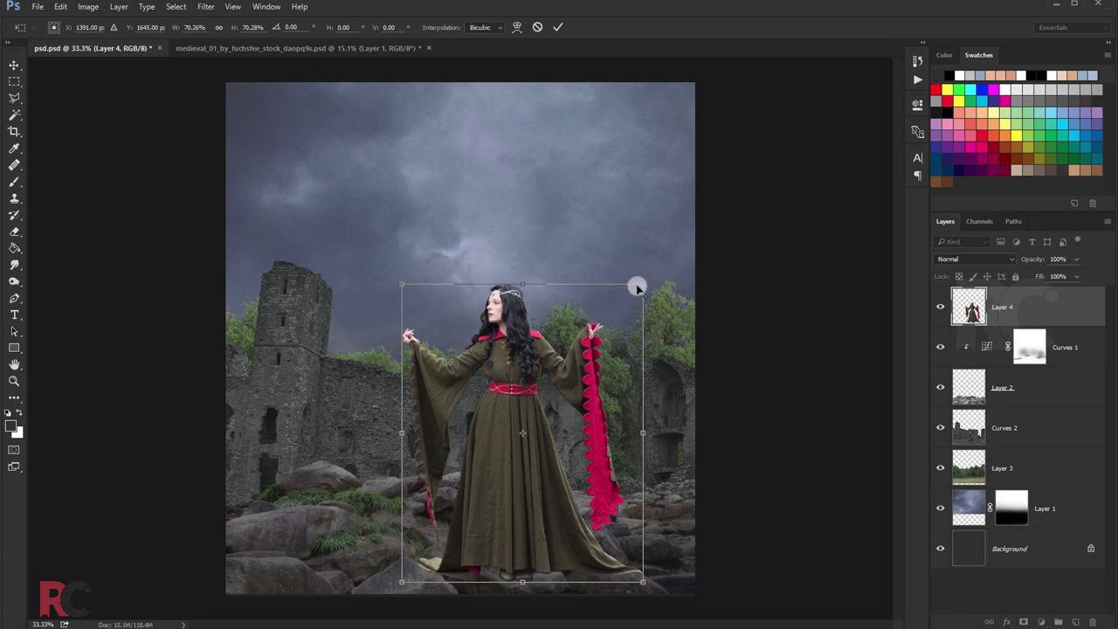
{"action": "mouse_move", "coordinate": [637, 288]}
{"action": "left_mouse_down"}
{"action": "mouse_move", "coordinate": [536, 317]}
{"action": "mouse_move", "coordinate": [523, 281]}
{"action": "left_mouse_up"}
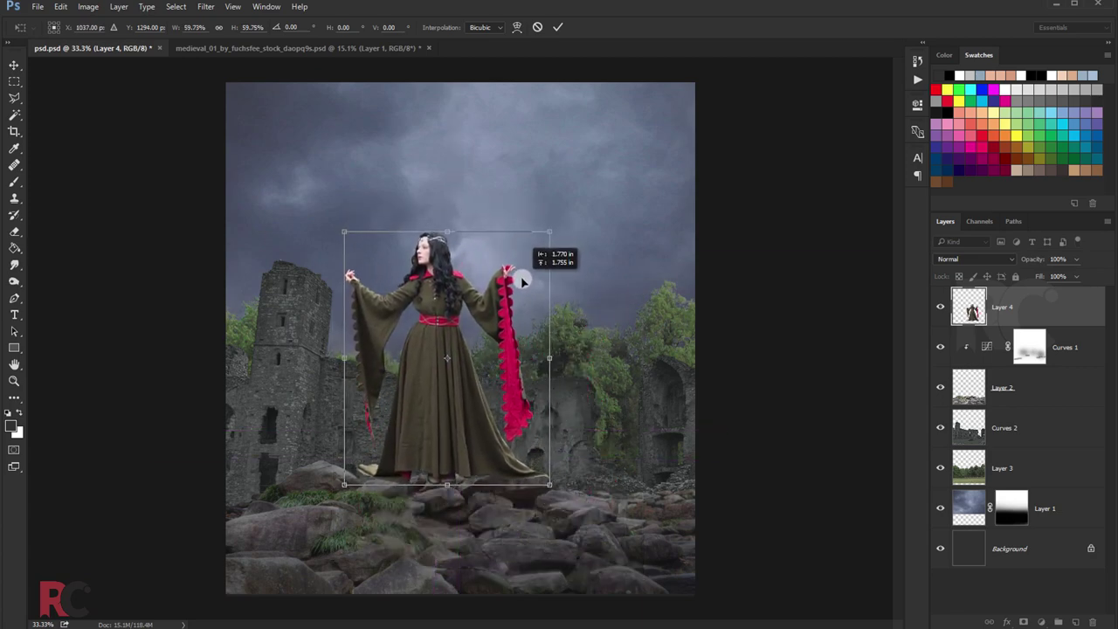
{"action": "key", "text": "Return"}
{"action": "scroll", "coordinate": [521, 269], "scroll_direction": "up", "scroll_amount": 1}
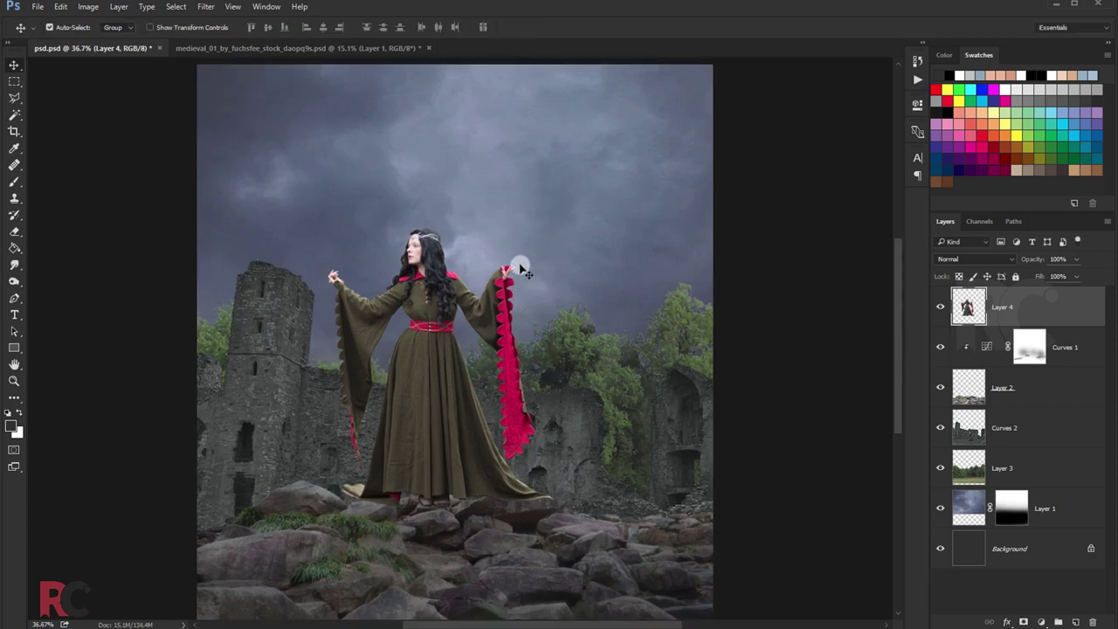
{"action": "scroll", "coordinate": [521, 269], "scroll_direction": "down", "scroll_amount": 1}
{"action": "scroll", "coordinate": [521, 269], "scroll_direction": "down", "scroll_amount": 1}
{"action": "scroll", "coordinate": [502, 284], "scroll_direction": "up", "scroll_amount": 2}
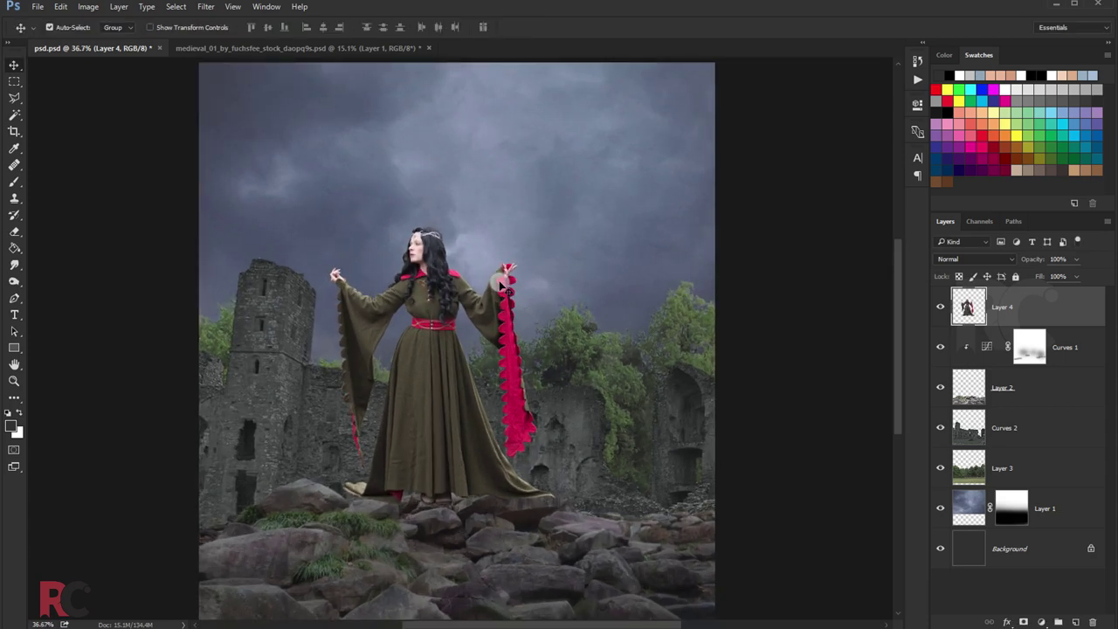
{"action": "scroll", "coordinate": [502, 284], "scroll_direction": "up", "scroll_amount": 1}
{"action": "scroll", "coordinate": [502, 284], "scroll_direction": "down", "scroll_amount": 2}
{"action": "scroll", "coordinate": [502, 286], "scroll_direction": "down", "scroll_amount": 2}
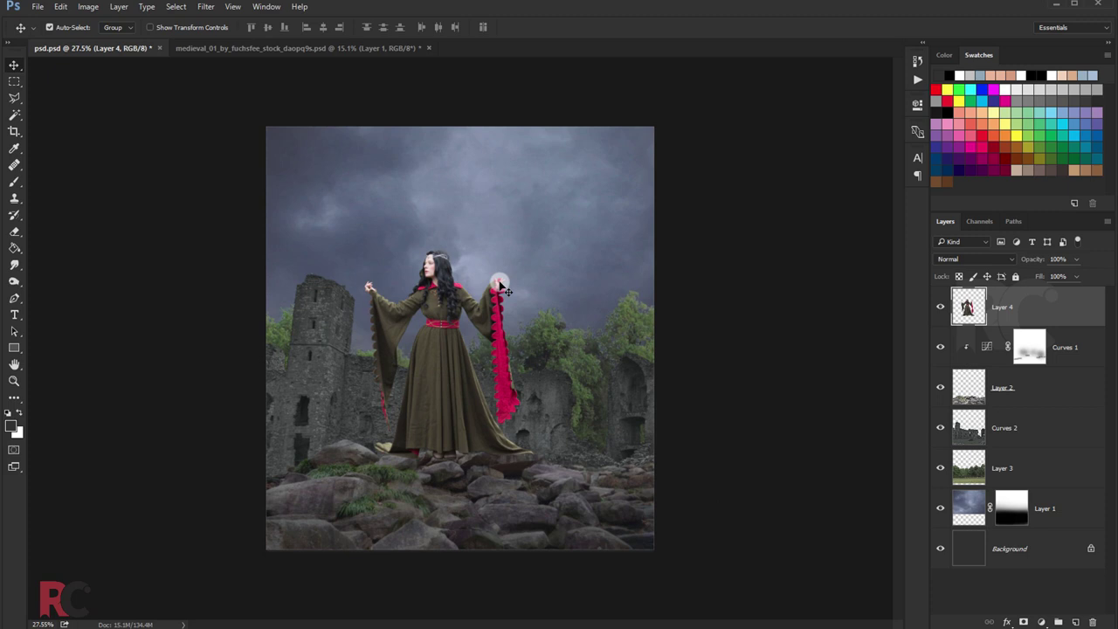
Duplicate the Curves 2 ruins and Layer 3 trees layers, hiding the original ruins.
{"action": "scroll", "coordinate": [502, 285], "scroll_direction": "up", "scroll_amount": 1}
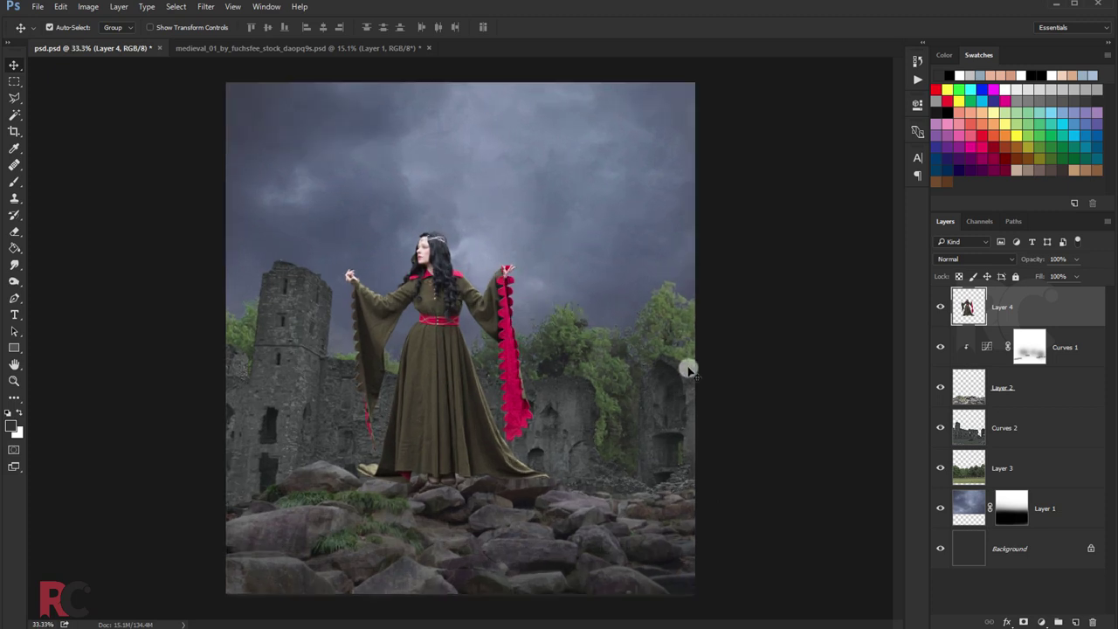
{"action": "left_click", "coordinate": [1006, 426]}
{"action": "key", "text": "ctrl+j"}
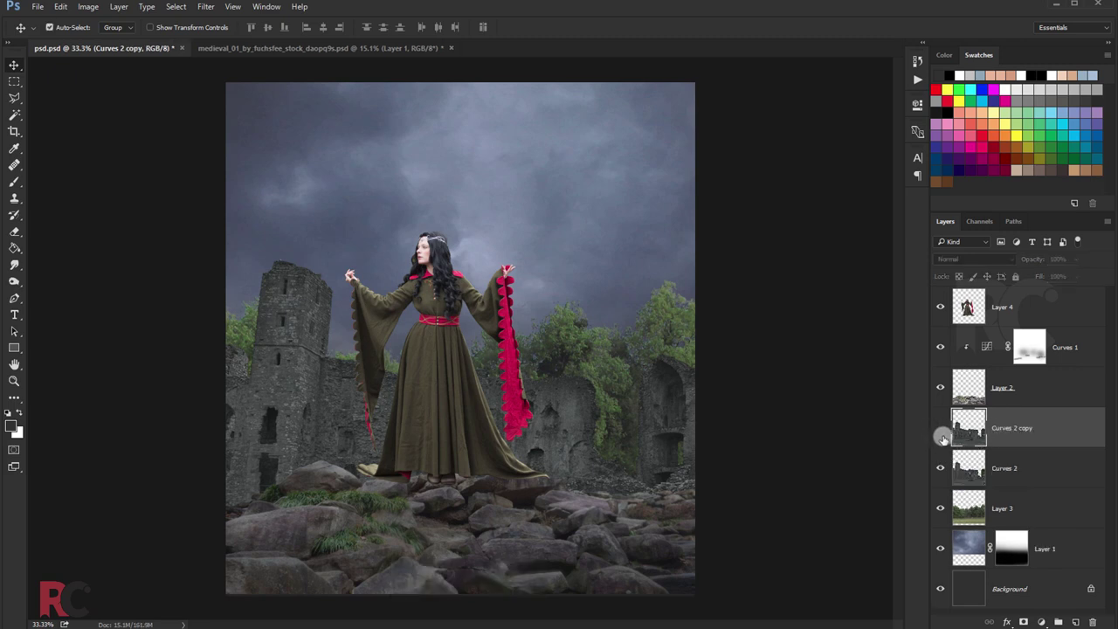
{"action": "left_click", "coordinate": [939, 463]}
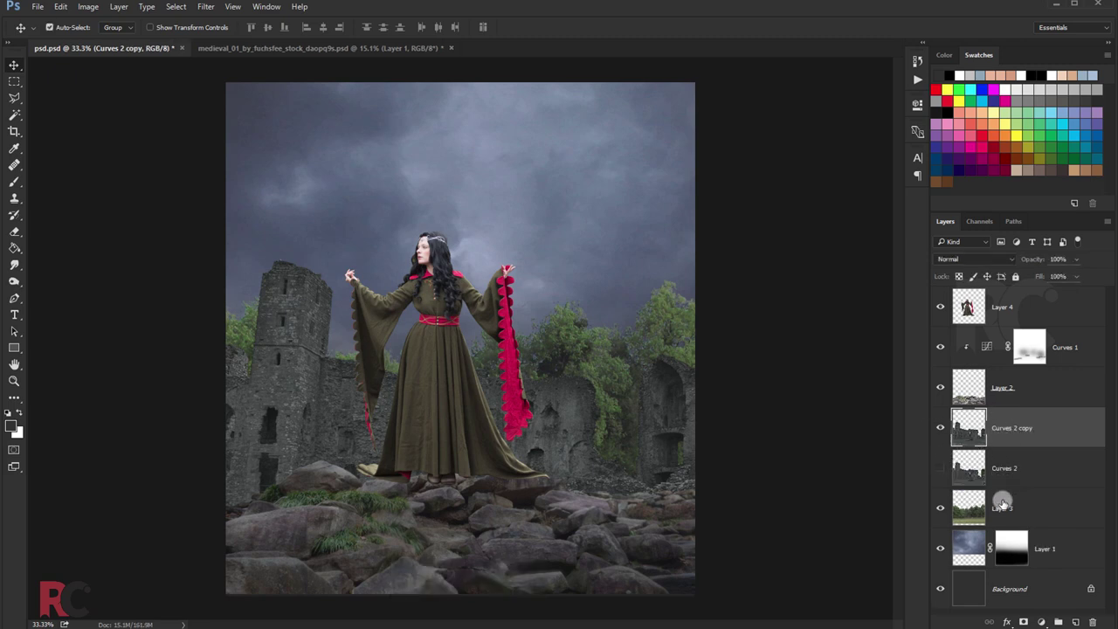
{"action": "left_click", "coordinate": [1001, 504]}
{"action": "key", "text": "ctrl+j"}
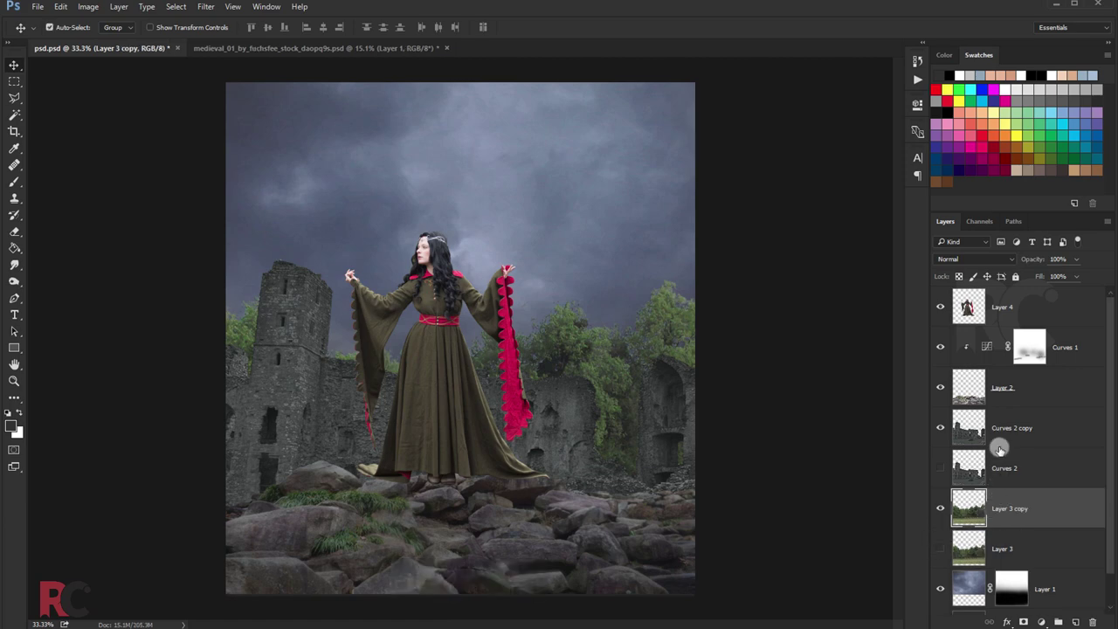
Apply a 5.6-pixel Gaussian Blur to the Curves 2 copy ruins layer.
{"action": "left_click", "coordinate": [999, 436]}
{"action": "left_click", "coordinate": [206, 7]}
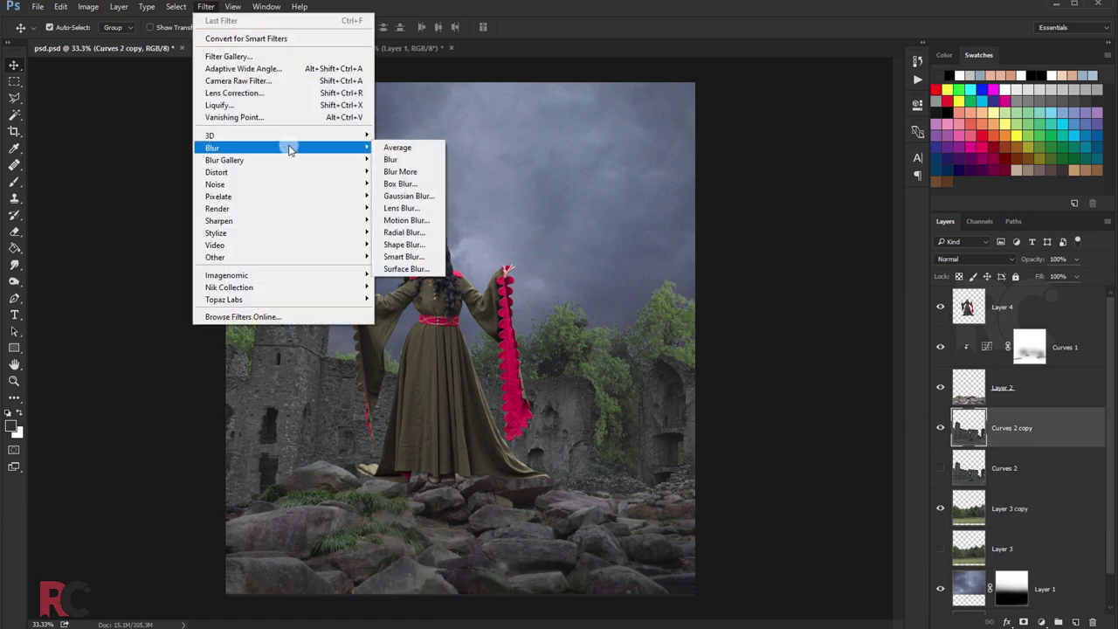
{"action": "left_click", "coordinate": [411, 200]}
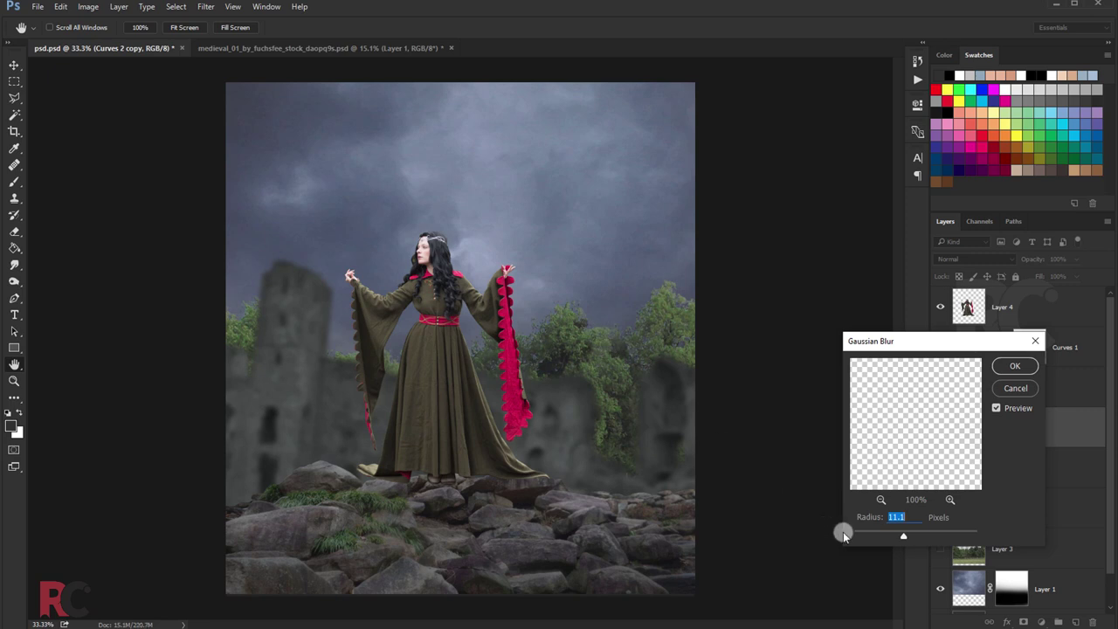
{"action": "left_click_drag", "start_coordinate": [884, 536], "coordinate": [883, 537]}
{"action": "left_click", "coordinate": [1014, 365]}
{"action": "left_click", "coordinate": [1019, 516]}
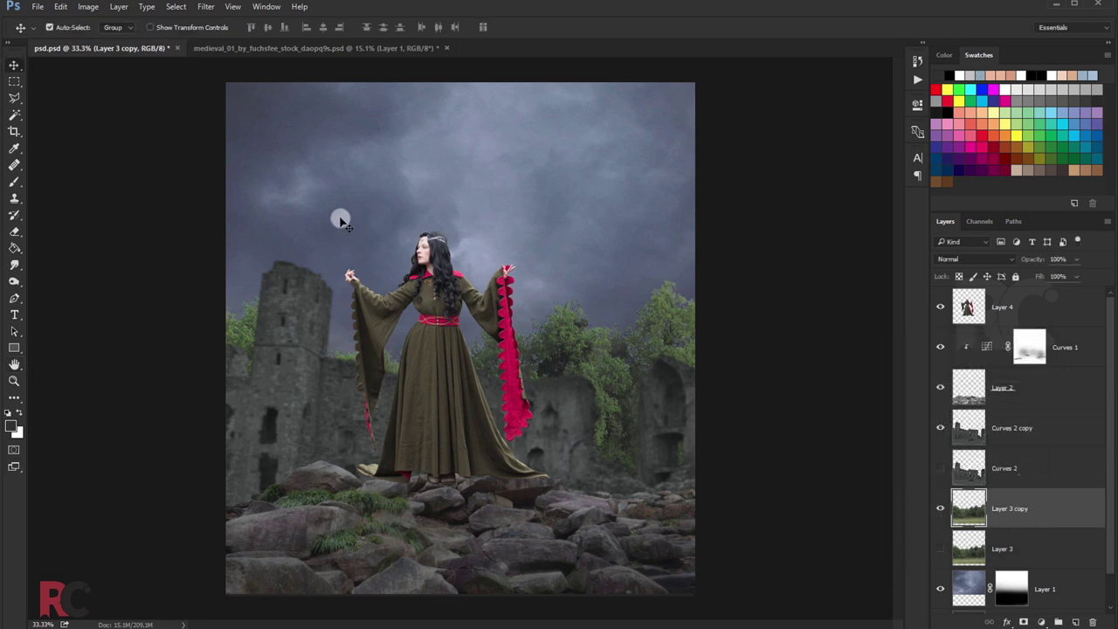
Blur Layer 3 copy with a 4.5-pixel Gaussian Blur and fade it to 60% opacity.
{"action": "left_click", "coordinate": [207, 8]}
{"action": "mouse_move", "coordinate": [262, 148]}
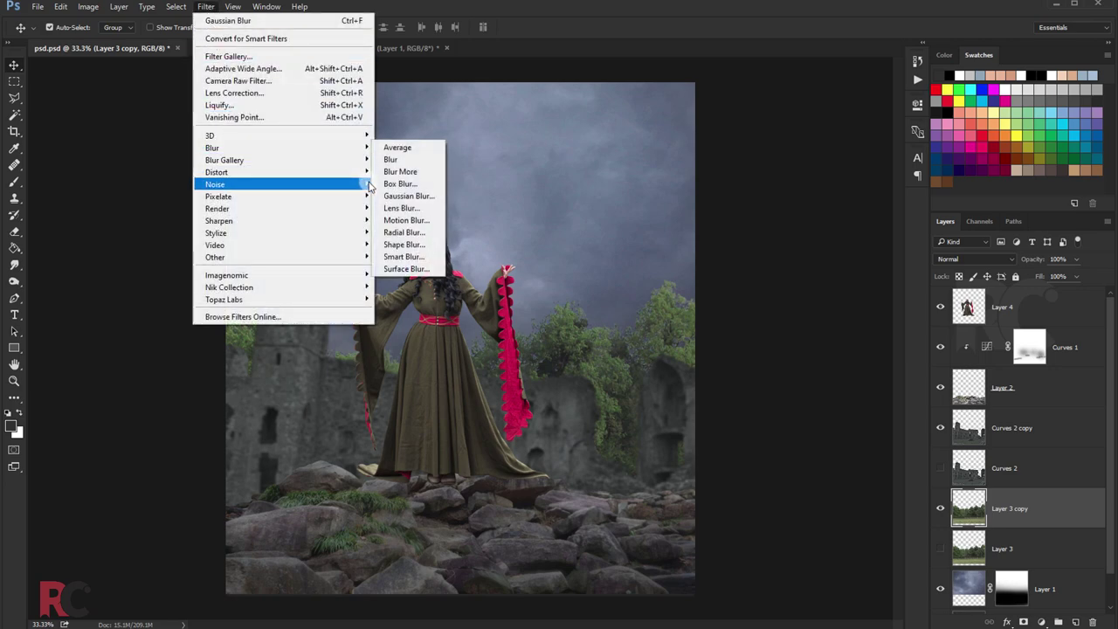
{"action": "left_click", "coordinate": [406, 195]}
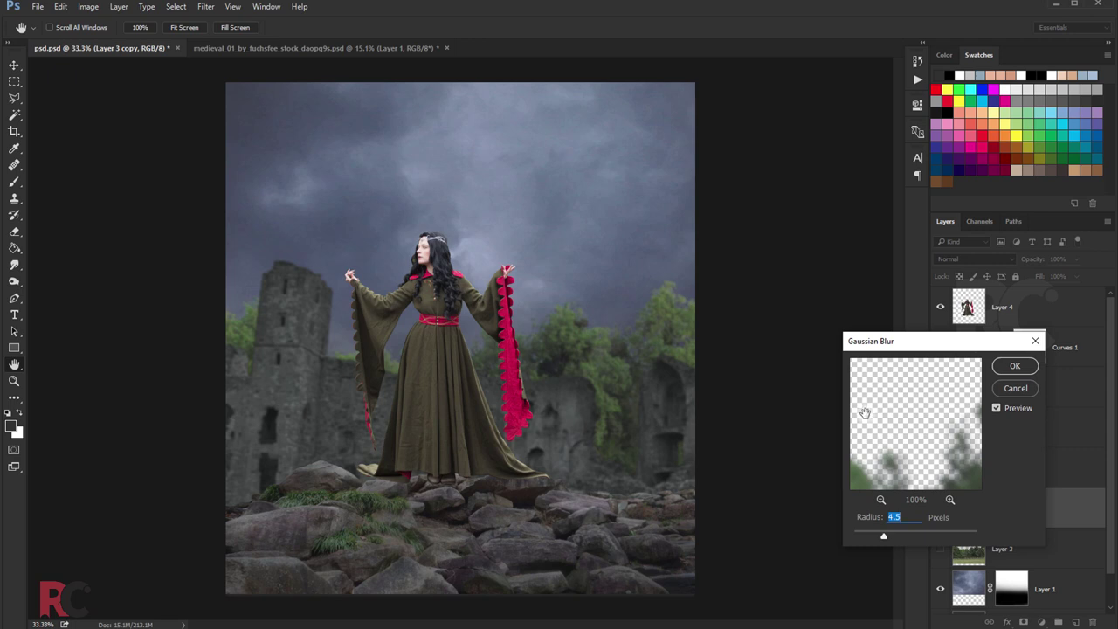
{"action": "left_click", "coordinate": [1001, 369]}
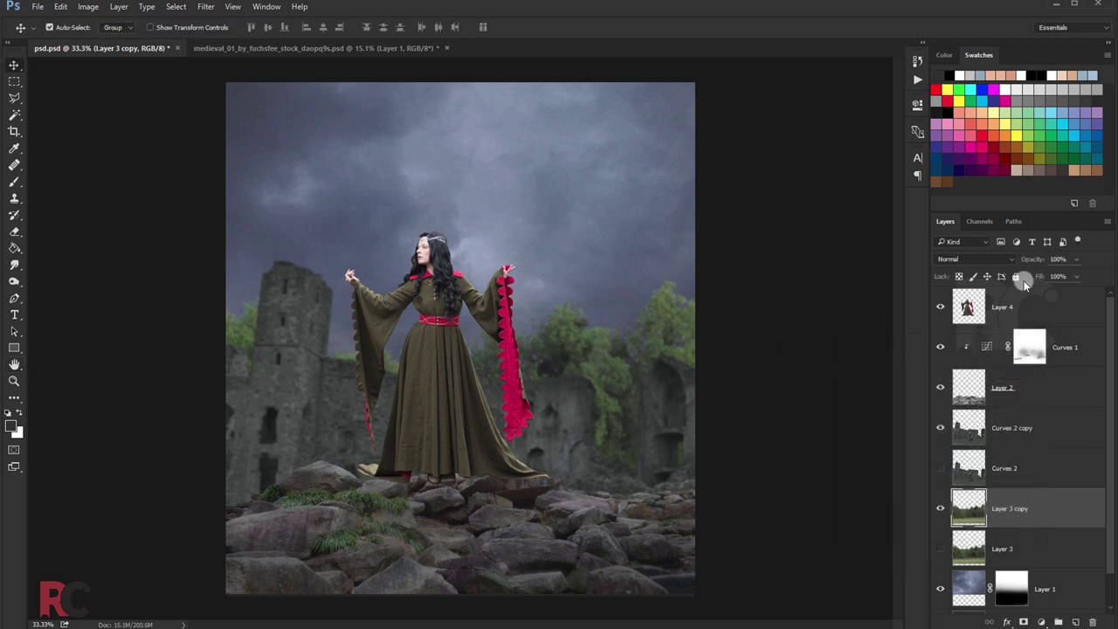
{"action": "left_click", "coordinate": [1075, 259]}
{"action": "left_click_drag", "start_coordinate": [1059, 277], "coordinate": [1061, 278]}
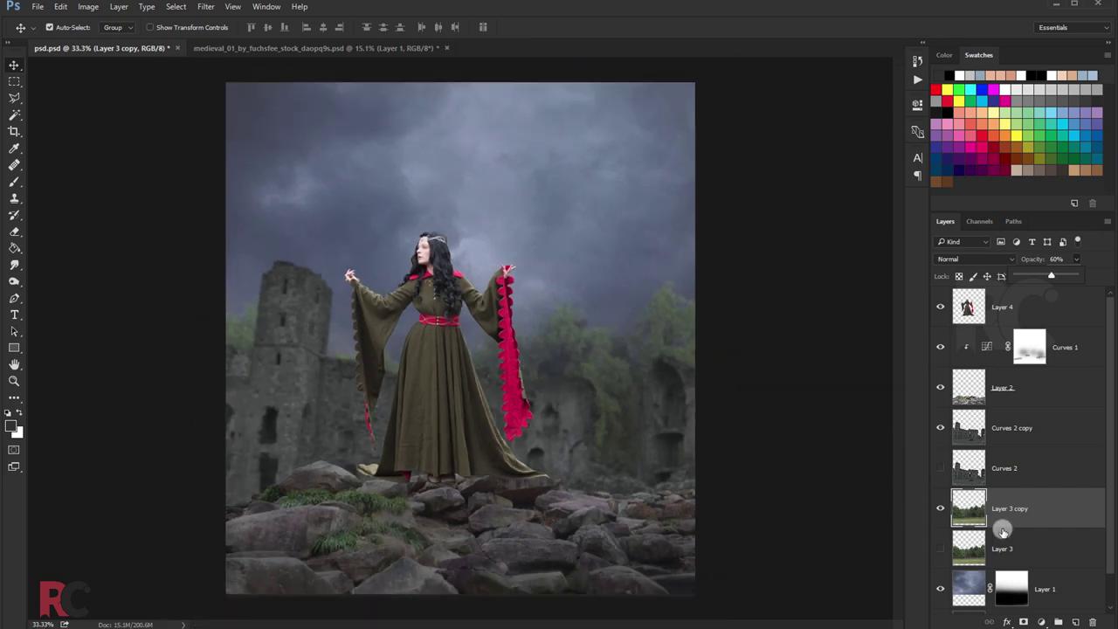
Stretch the Layer 1 stormy sky to about 127% height, down toward the rocks.
{"action": "scroll", "coordinate": [1001, 521], "scroll_direction": "down", "scroll_amount": 2}
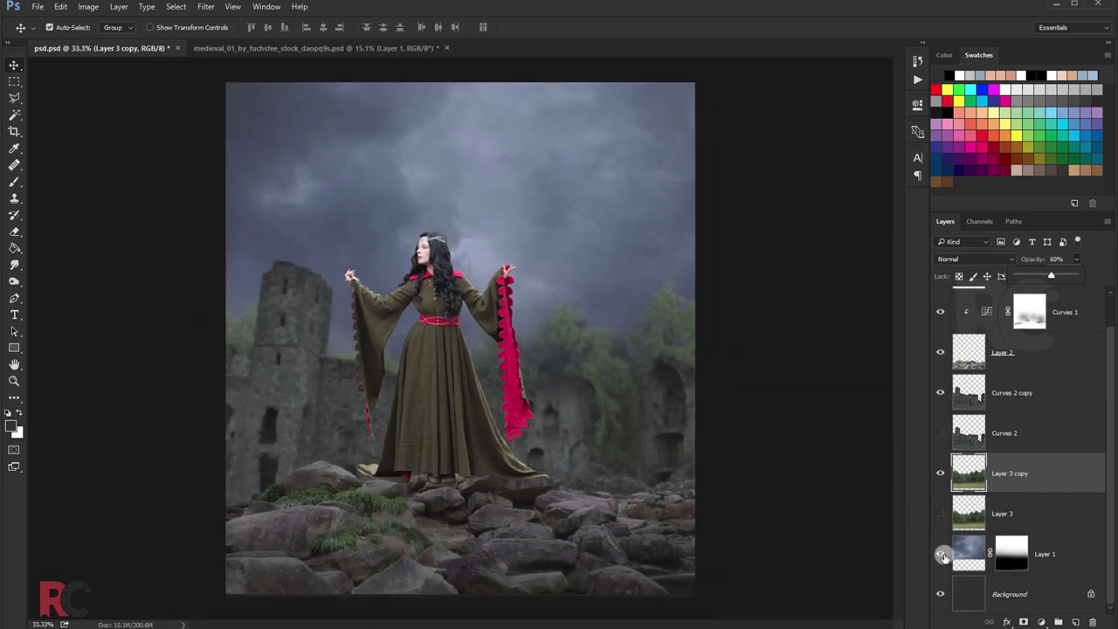
{"action": "left_click", "coordinate": [941, 554]}
{"action": "left_click", "coordinate": [940, 554]}
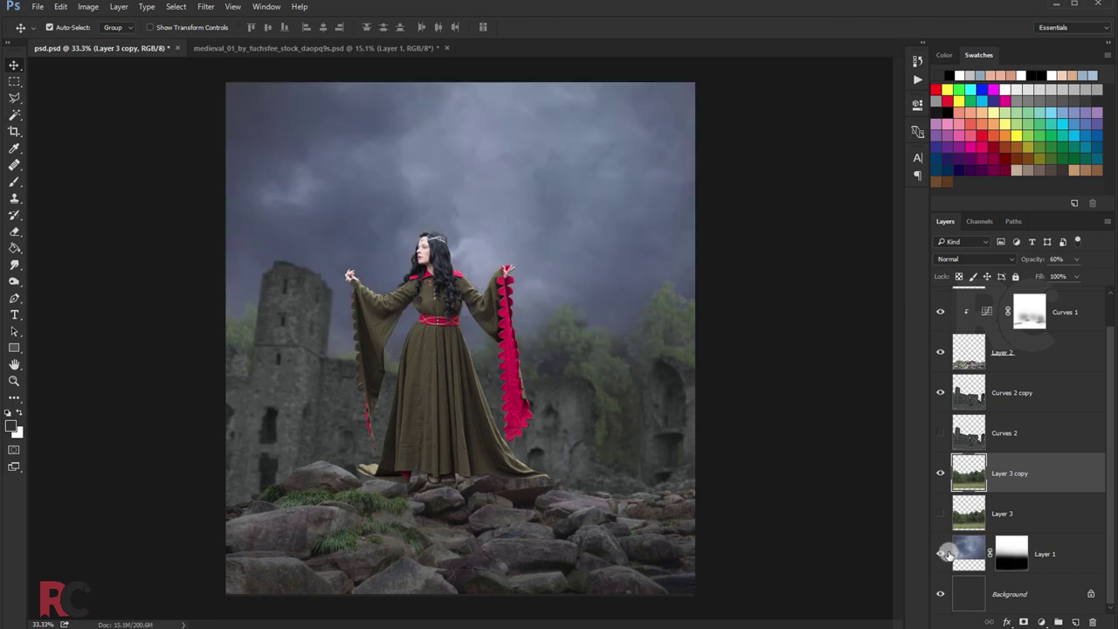
{"action": "left_click", "coordinate": [1033, 545]}
{"action": "key", "text": "ctrl+t"}
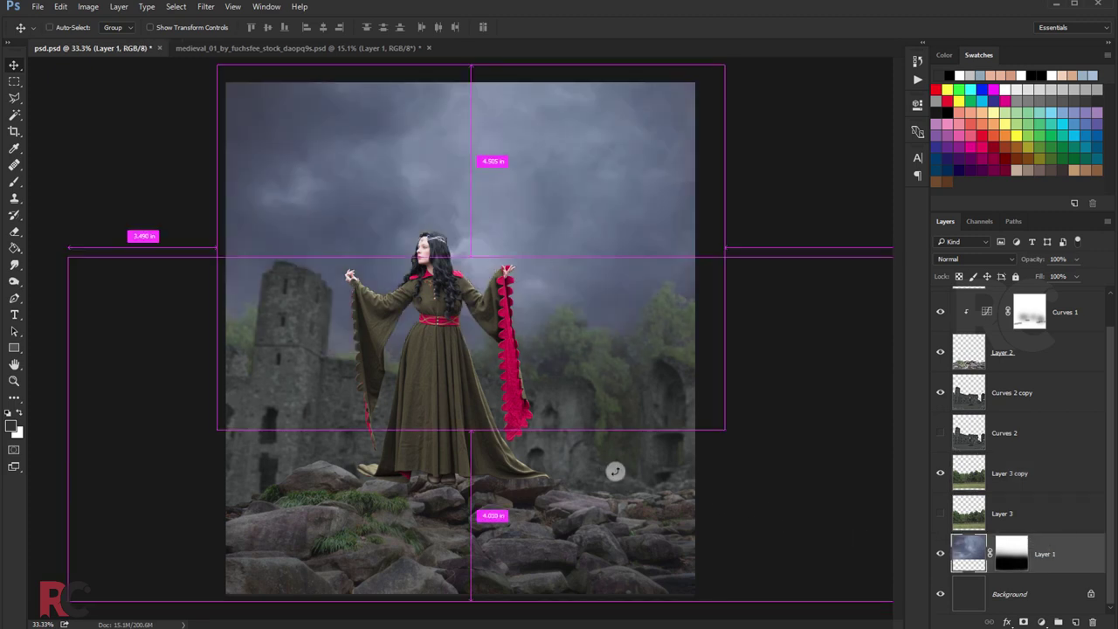
{"action": "left_click_drag", "start_coordinate": [471, 441], "coordinate": [469, 470]}
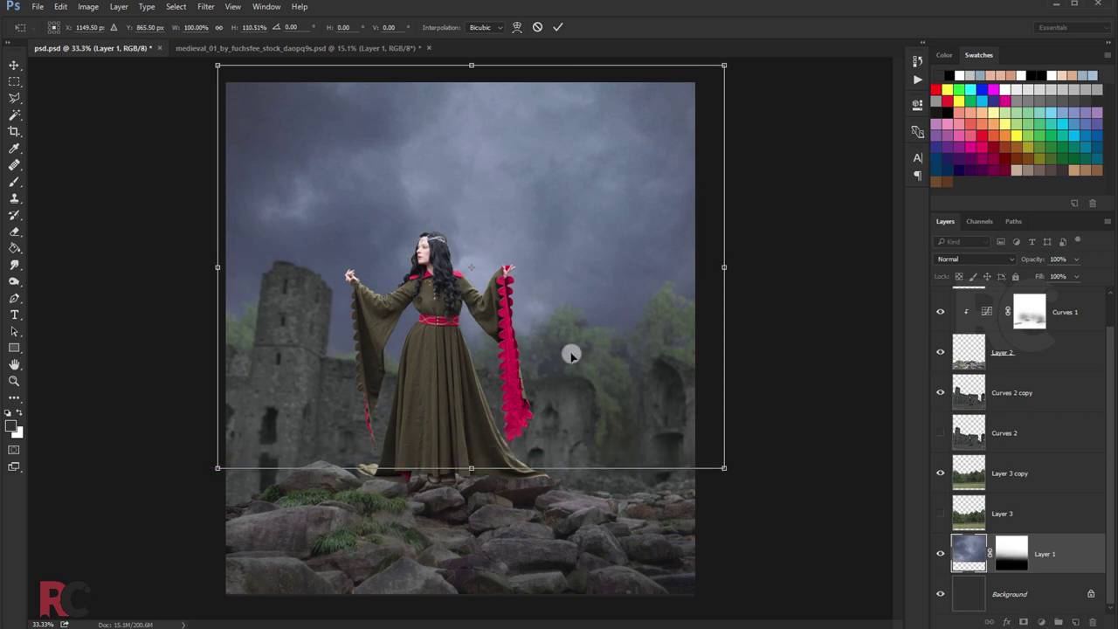
{"action": "key", "text": "ctrl+minus"}
{"action": "left_click_drag", "start_coordinate": [658, 132], "coordinate": [693, 104]}
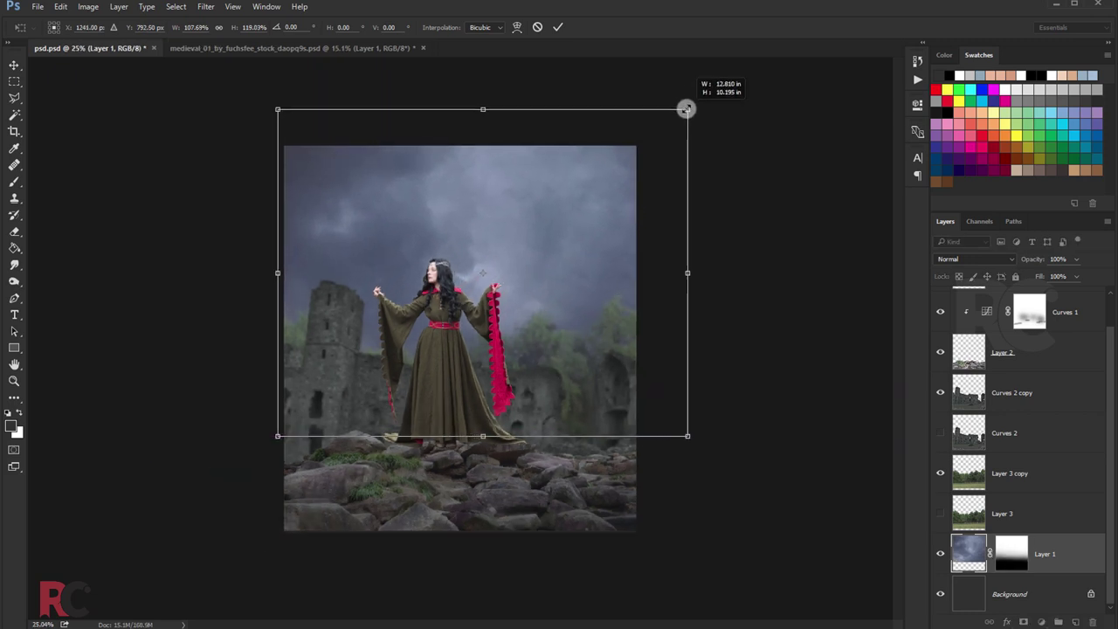
{"action": "left_click_drag", "start_coordinate": [488, 431], "coordinate": [487, 448]}
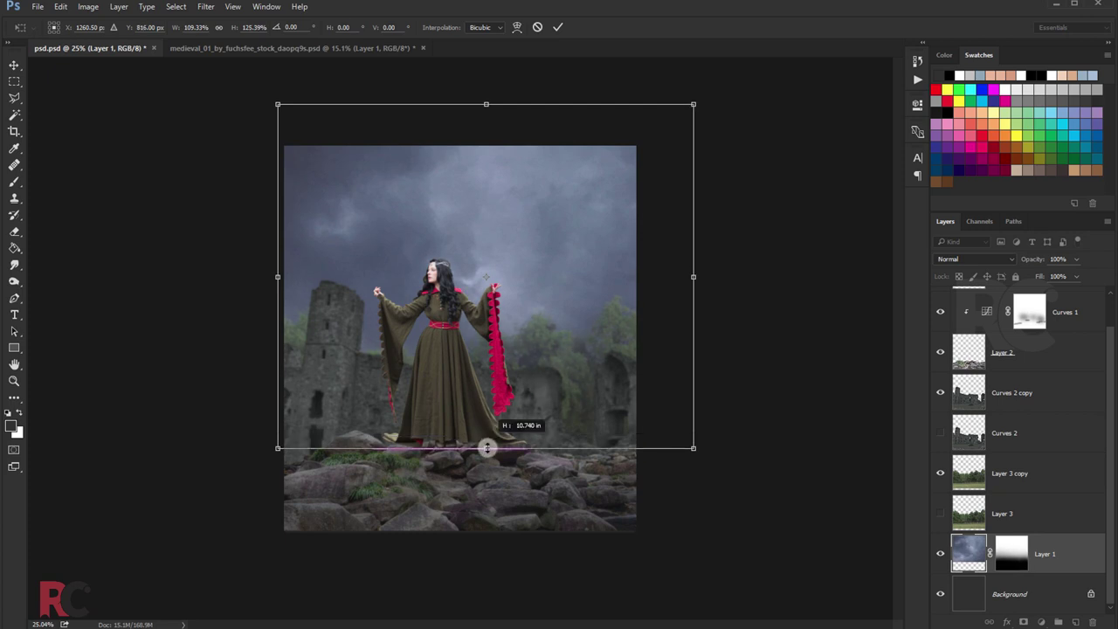
{"action": "left_click_drag", "start_coordinate": [696, 103], "coordinate": [704, 96]}
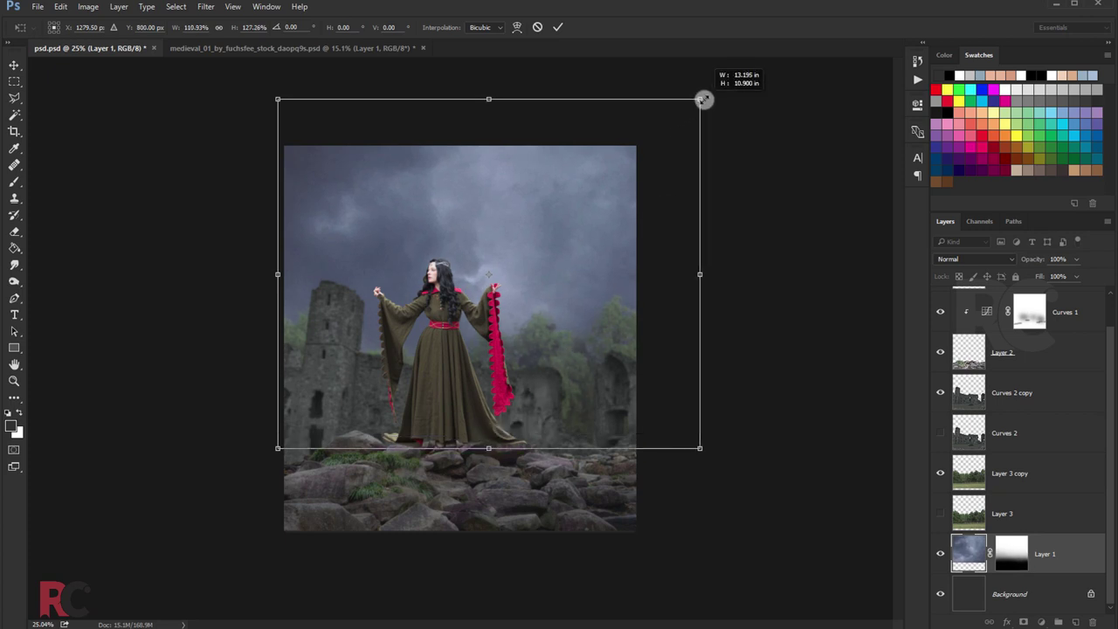
{"action": "left_click", "coordinate": [557, 27]}
Fit the composite in view, nudge the sky into place, and switch to the medieval_01 document.
{"action": "key", "text": "ctrl+0"}
{"action": "key", "text": "ctrl+plus"}
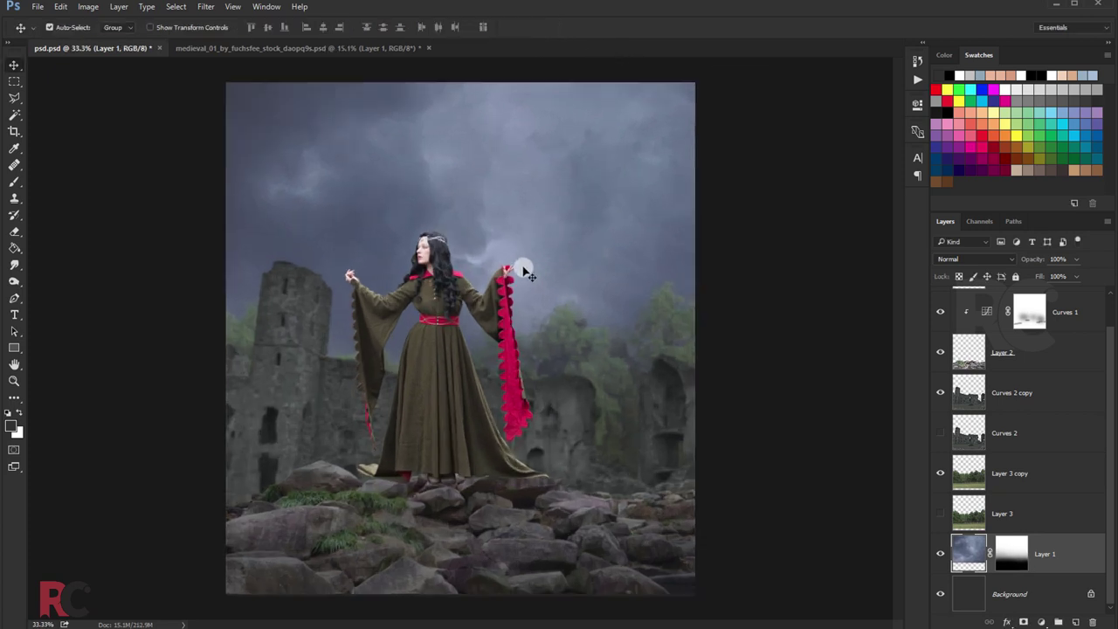
{"action": "mouse_move", "coordinate": [524, 274]}
{"action": "left_mouse_down"}
{"action": "mouse_move", "coordinate": [475, 253]}
{"action": "mouse_move", "coordinate": [569, 358]}
{"action": "left_mouse_up"}
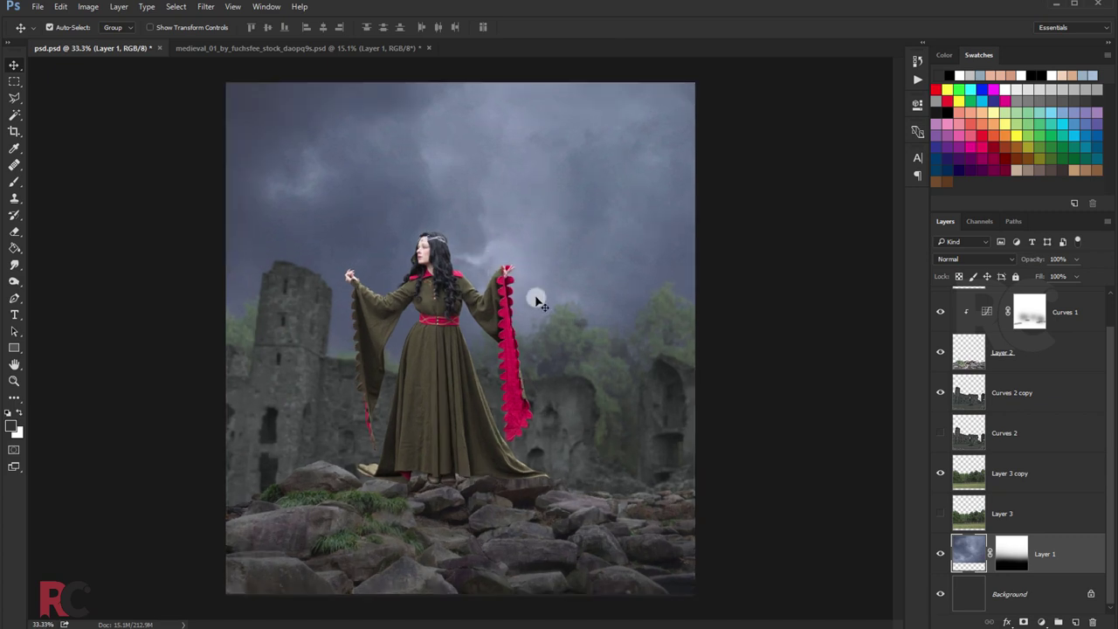
{"action": "scroll", "coordinate": [566, 358], "scroll_direction": "up", "scroll_amount": 1}
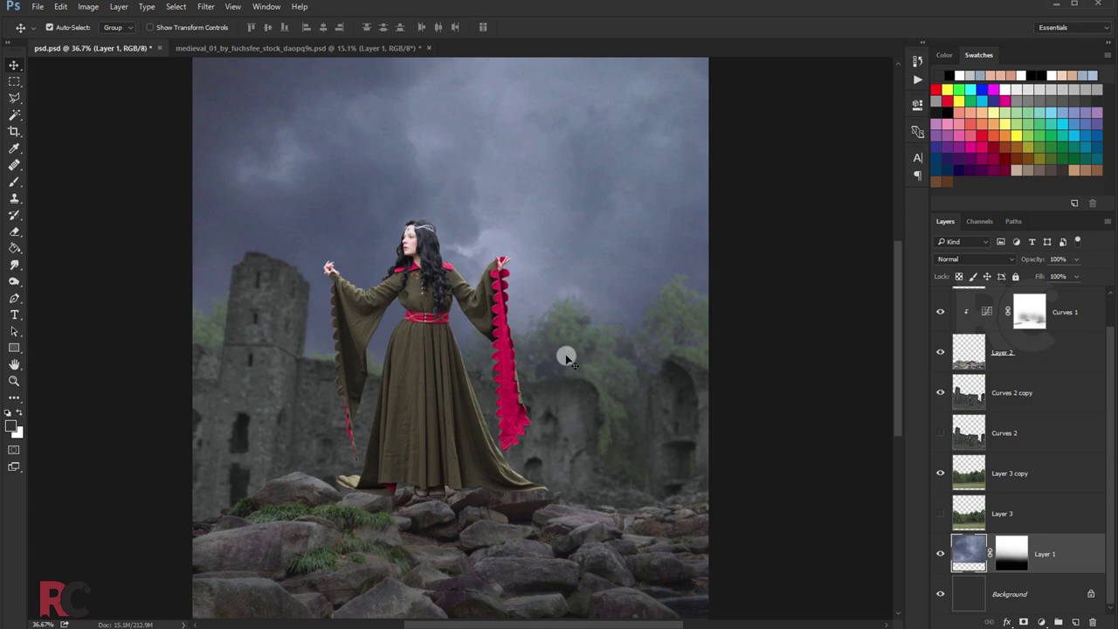
{"action": "scroll", "coordinate": [566, 358], "scroll_direction": "down", "scroll_amount": 1}
{"action": "scroll", "coordinate": [566, 358], "scroll_direction": "up", "scroll_amount": 1}
{"action": "scroll", "coordinate": [566, 358], "scroll_direction": "down", "scroll_amount": 1}
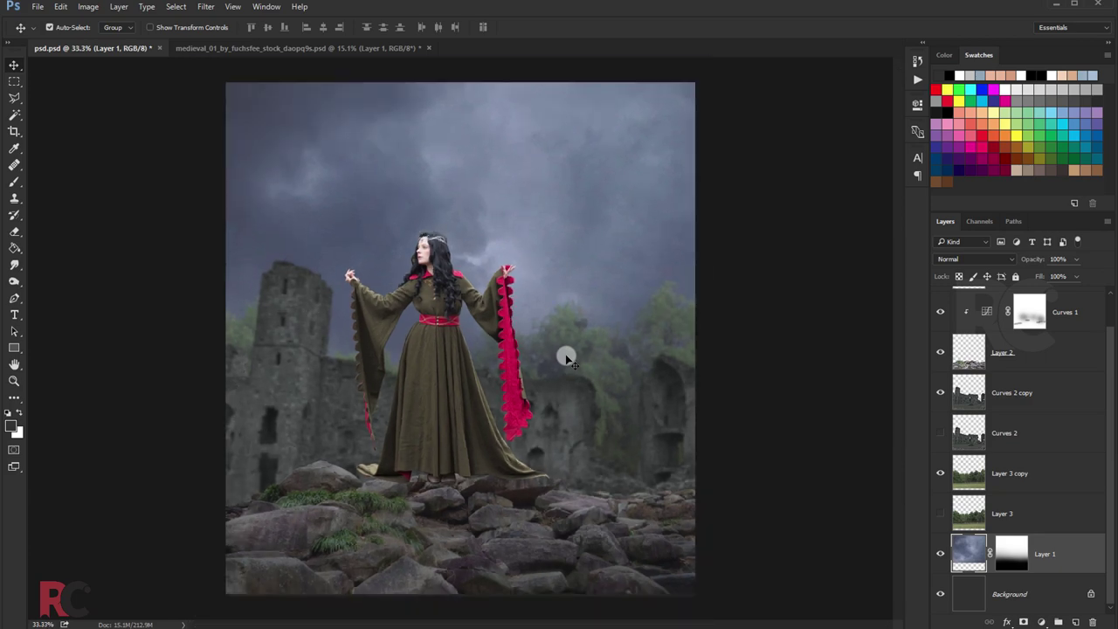
{"action": "left_click", "coordinate": [384, 49]}
Close the medieval_01 source without saving and crop the title band off the branches image.
{"action": "left_click", "coordinate": [424, 48]}
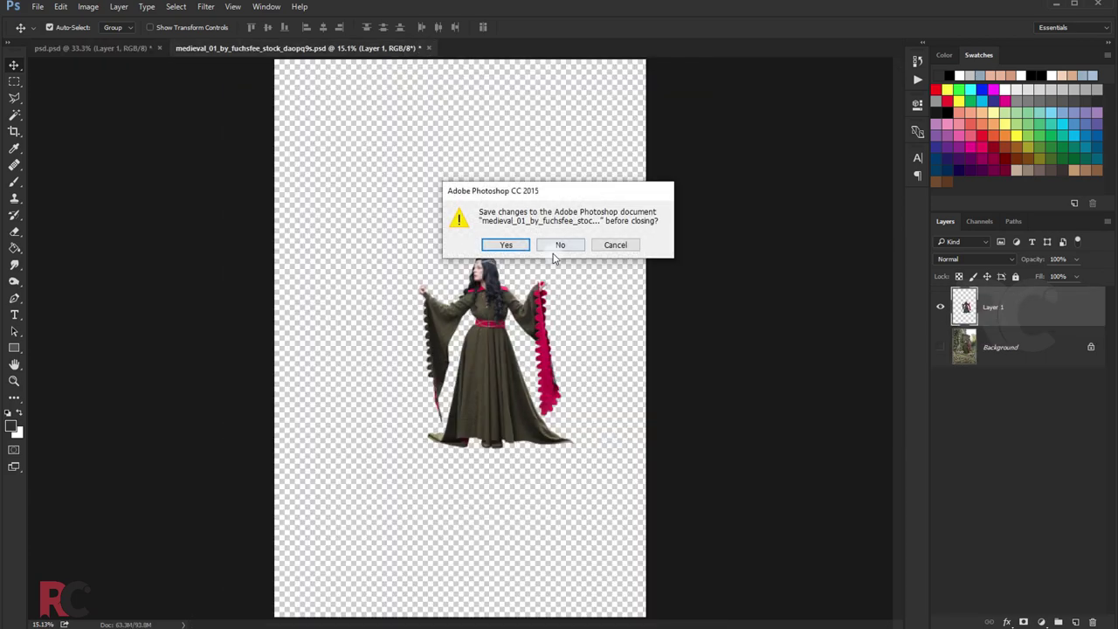
{"action": "left_click", "coordinate": [559, 243]}
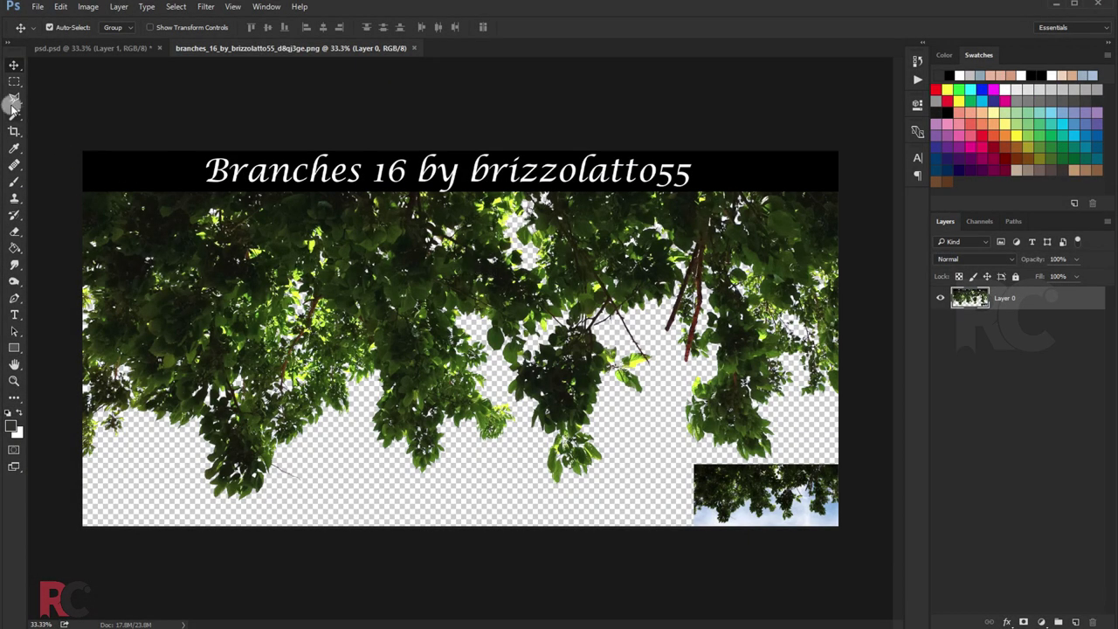
{"action": "left_click", "coordinate": [14, 131]}
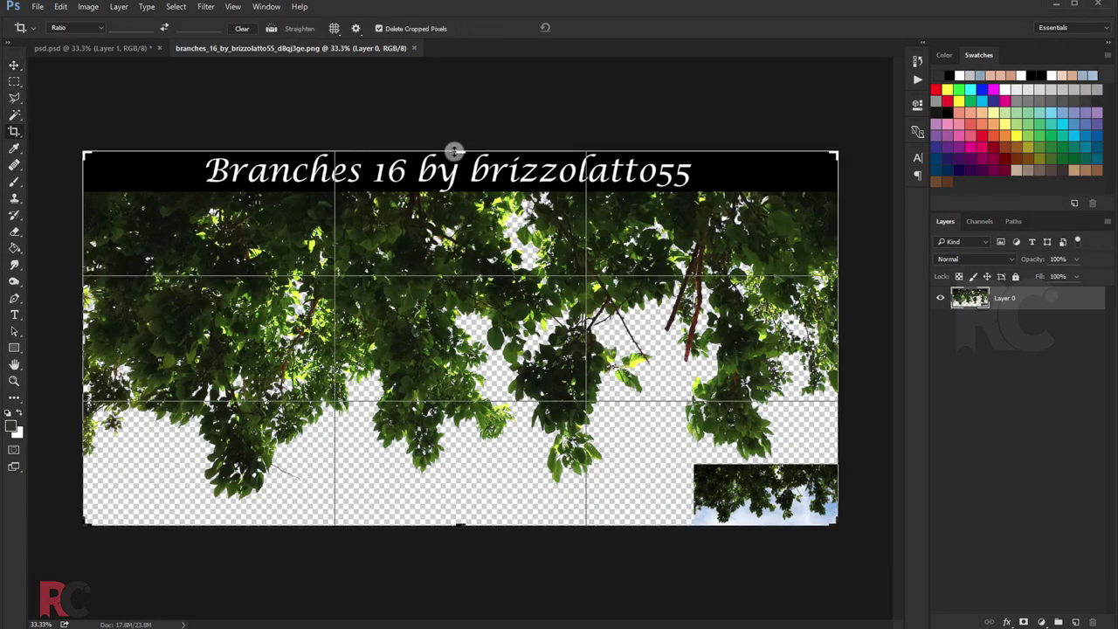
{"action": "left_click_drag", "start_coordinate": [450, 152], "coordinate": [451, 171]}
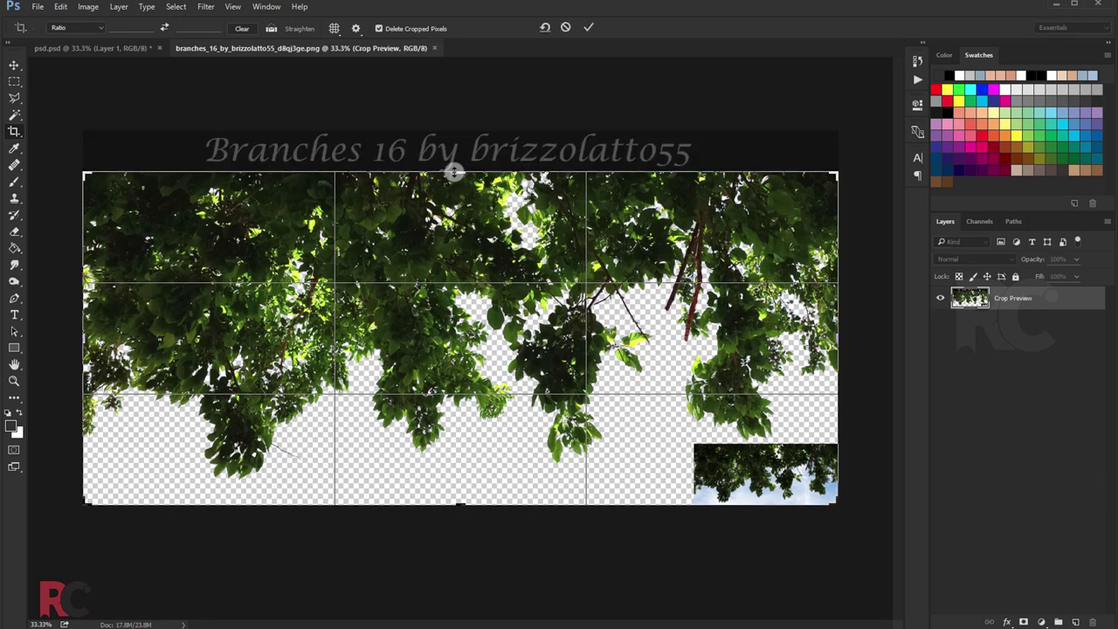
{"action": "left_click", "coordinate": [585, 31]}
Delete the bottom-right sky inset and drag the branches into psd.psd as Layer 5.
{"action": "left_click", "coordinate": [14, 81]}
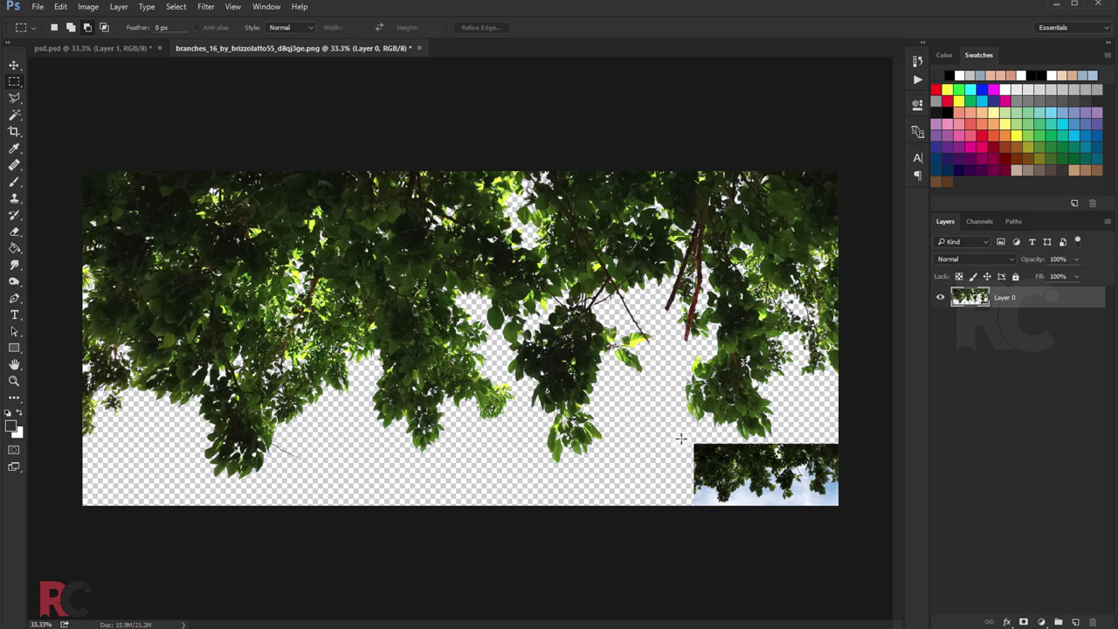
{"action": "left_click_drag", "start_coordinate": [680, 438], "coordinate": [861, 530]}
{"action": "key", "text": "Delete"}
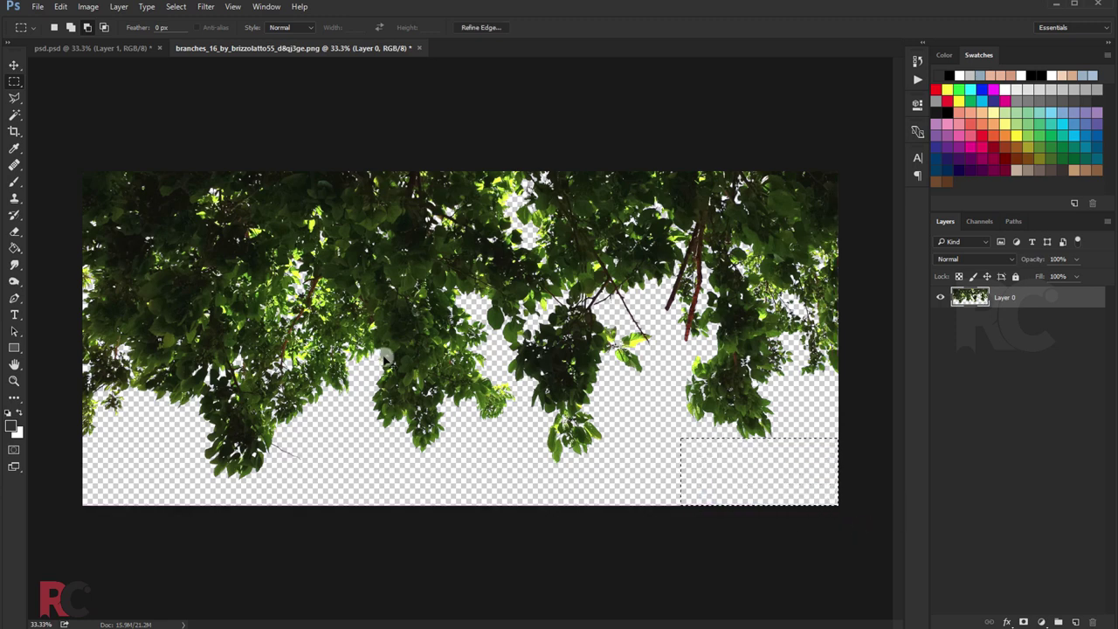
{"action": "left_click", "coordinate": [14, 66]}
{"action": "mouse_move", "coordinate": [230, 224]}
{"action": "left_mouse_down"}
{"action": "mouse_move", "coordinate": [180, 75]}
{"action": "mouse_move", "coordinate": [149, 48]}
{"action": "mouse_move", "coordinate": [295, 139]}
{"action": "left_mouse_up"}
{"action": "key", "text": "ctrl+t"}
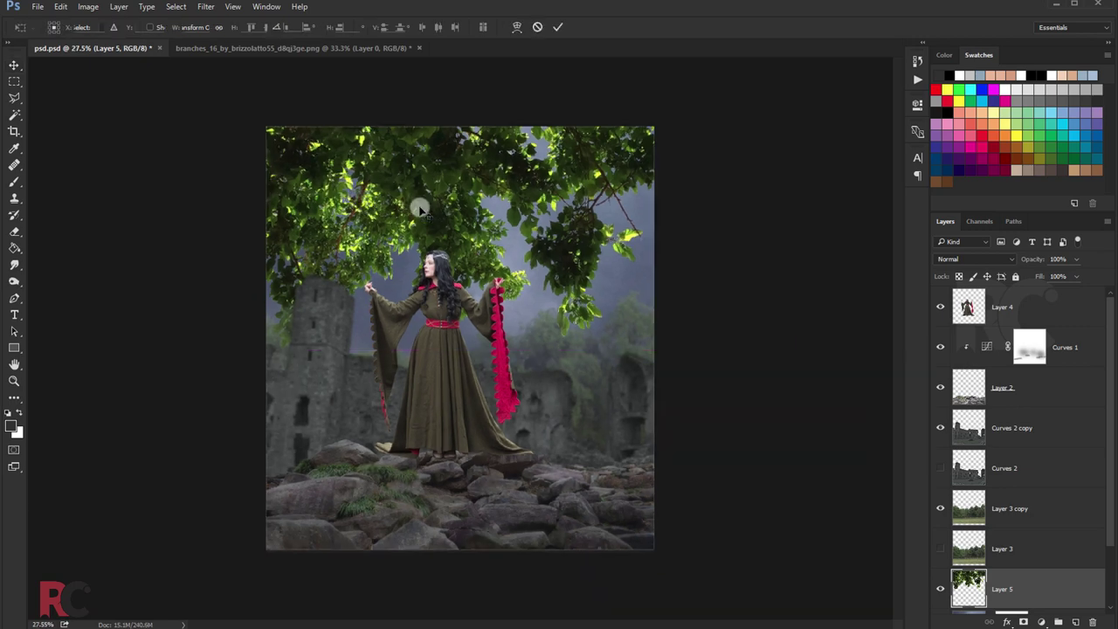
Scale the branches to 64%, flip horizontally, tilt about 17.5° and commit over the top-right corner.
{"action": "mouse_move", "coordinate": [781, 113]}
{"action": "left_mouse_down"}
{"action": "mouse_move", "coordinate": [693, 155]}
{"action": "mouse_move", "coordinate": [685, 141]}
{"action": "left_mouse_up"}
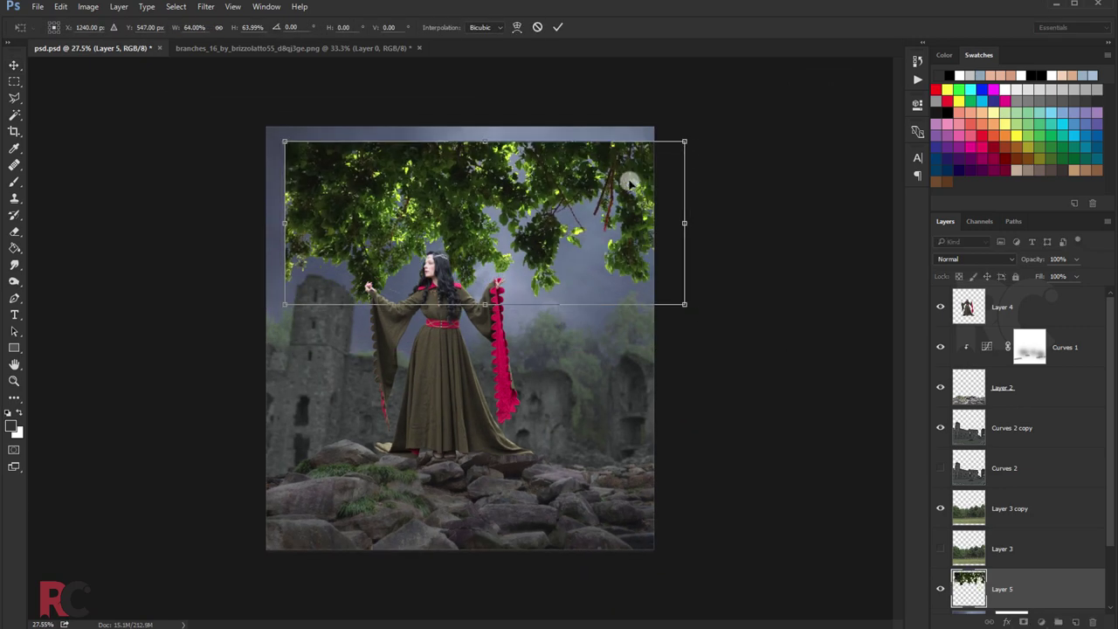
{"action": "left_click_drag", "start_coordinate": [629, 184], "coordinate": [627, 158]}
{"action": "right_click", "coordinate": [612, 164]}
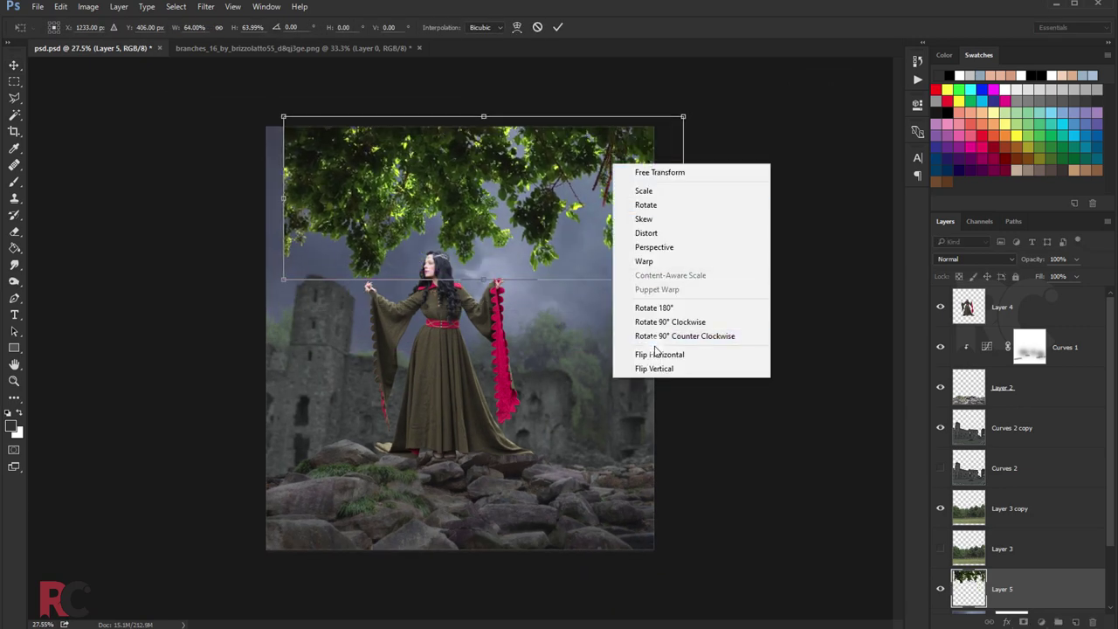
{"action": "left_click", "coordinate": [657, 354]}
{"action": "left_click_drag", "start_coordinate": [686, 125], "coordinate": [754, 149]}
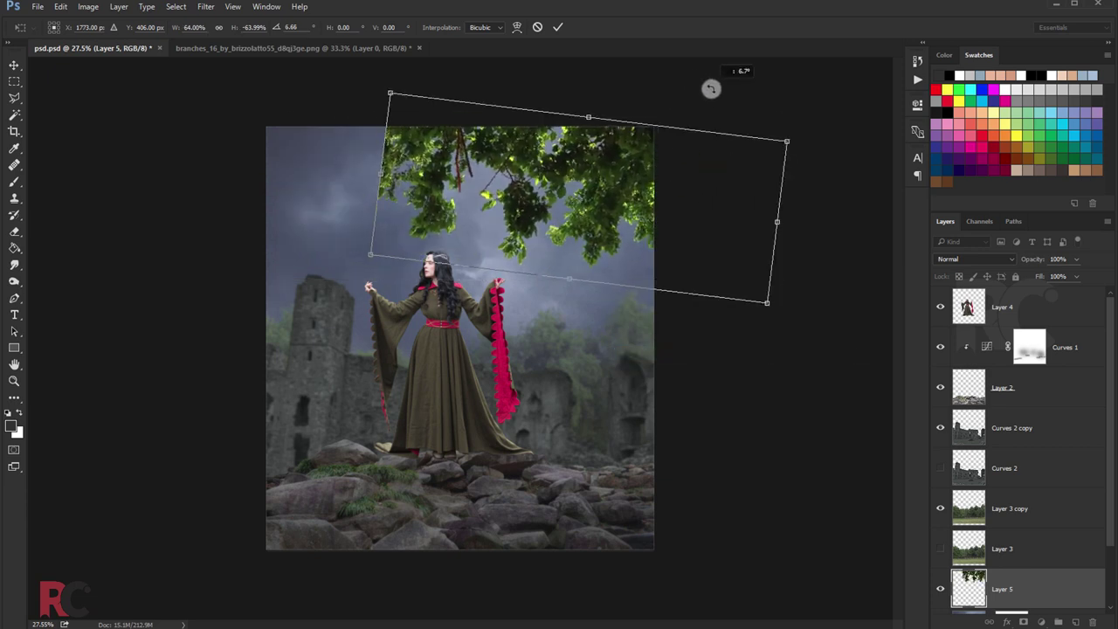
{"action": "left_click_drag", "start_coordinate": [681, 236], "coordinate": [688, 185]}
{"action": "left_click_drag", "start_coordinate": [733, 105], "coordinate": [699, 88]}
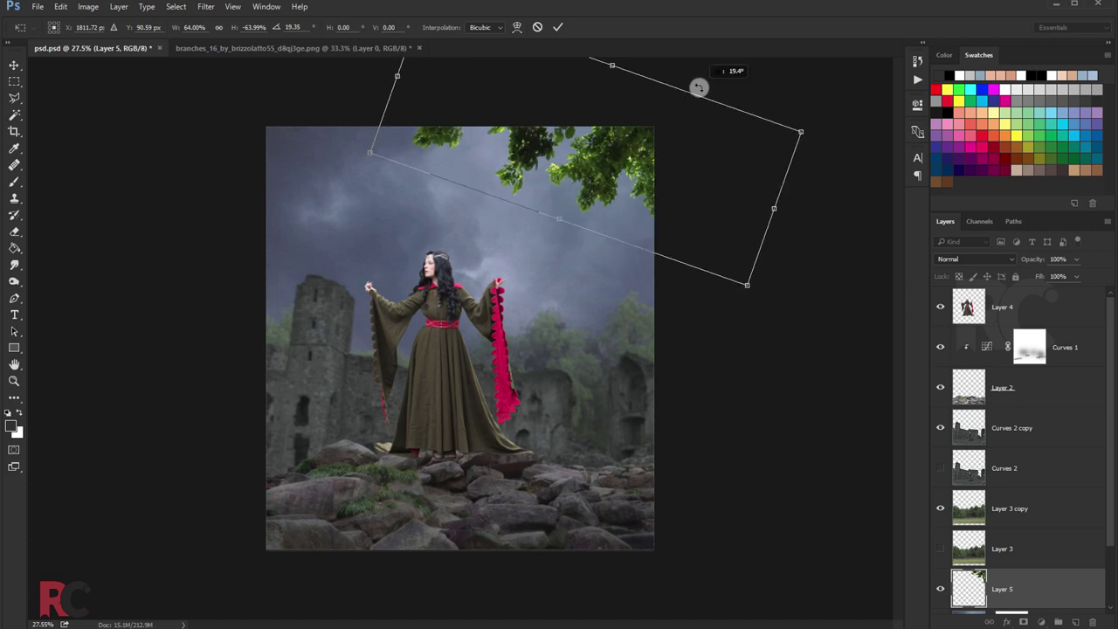
{"action": "left_click_drag", "start_coordinate": [687, 167], "coordinate": [674, 182]}
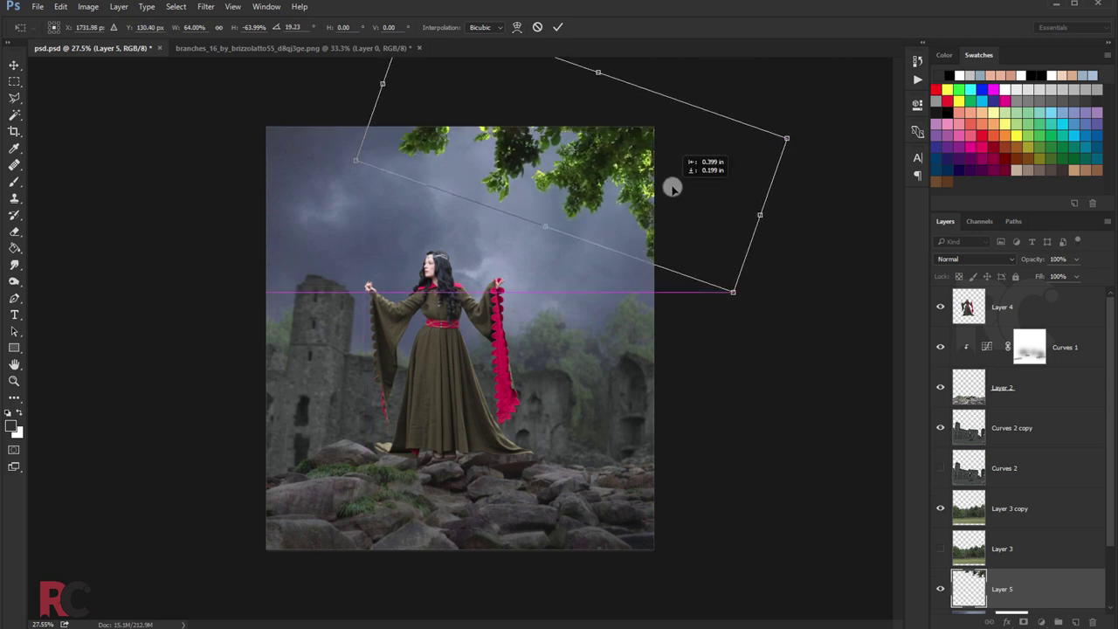
{"action": "left_click_drag", "start_coordinate": [726, 96], "coordinate": [722, 92]}
{"action": "left_click_drag", "start_coordinate": [680, 175], "coordinate": [661, 157]}
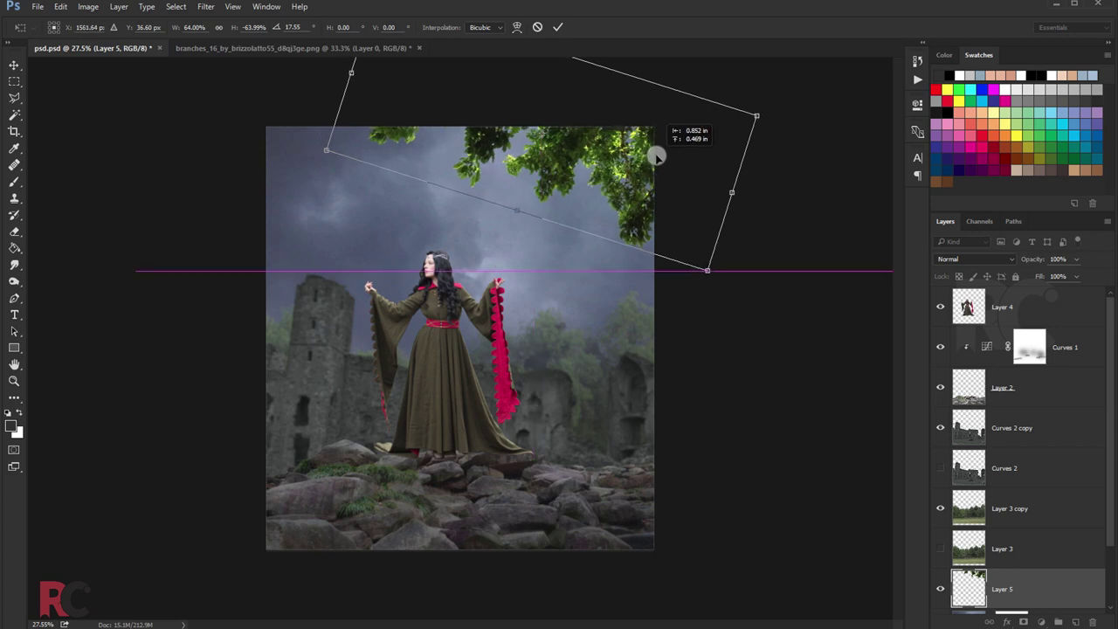
{"action": "left_click", "coordinate": [555, 28]}
Desaturate the branches layer with Hue/Saturation.
{"action": "scroll", "coordinate": [586, 211], "scroll_direction": "up", "scroll_amount": 2}
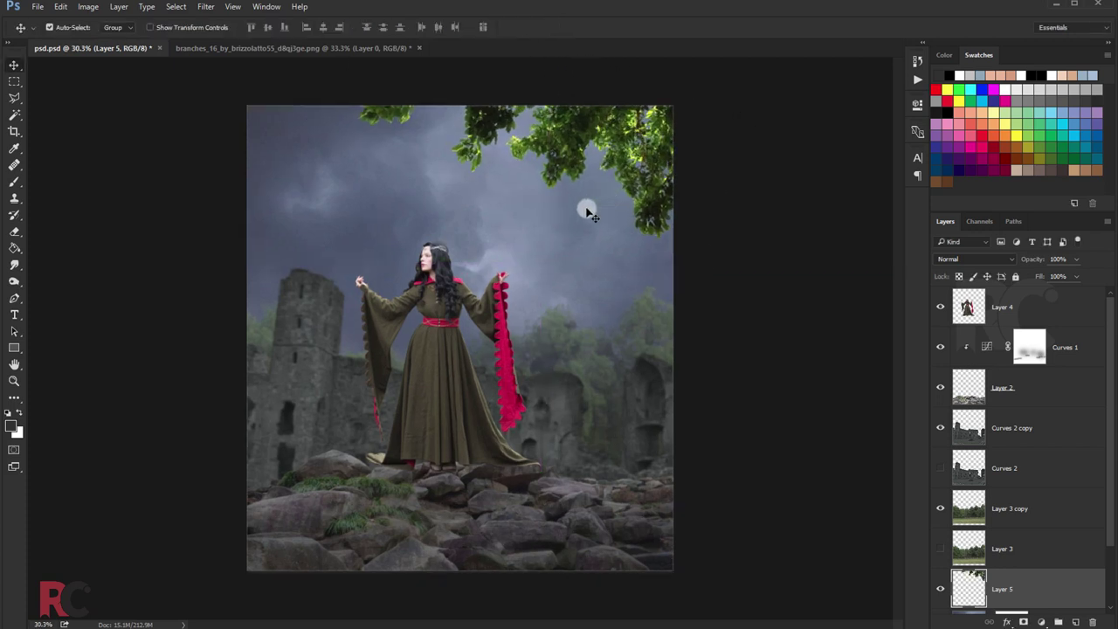
{"action": "scroll", "coordinate": [586, 211], "scroll_direction": "up", "scroll_amount": 2}
{"action": "scroll", "coordinate": [586, 211], "scroll_direction": "down", "scroll_amount": 2}
{"action": "key", "text": "ctrl+u"}
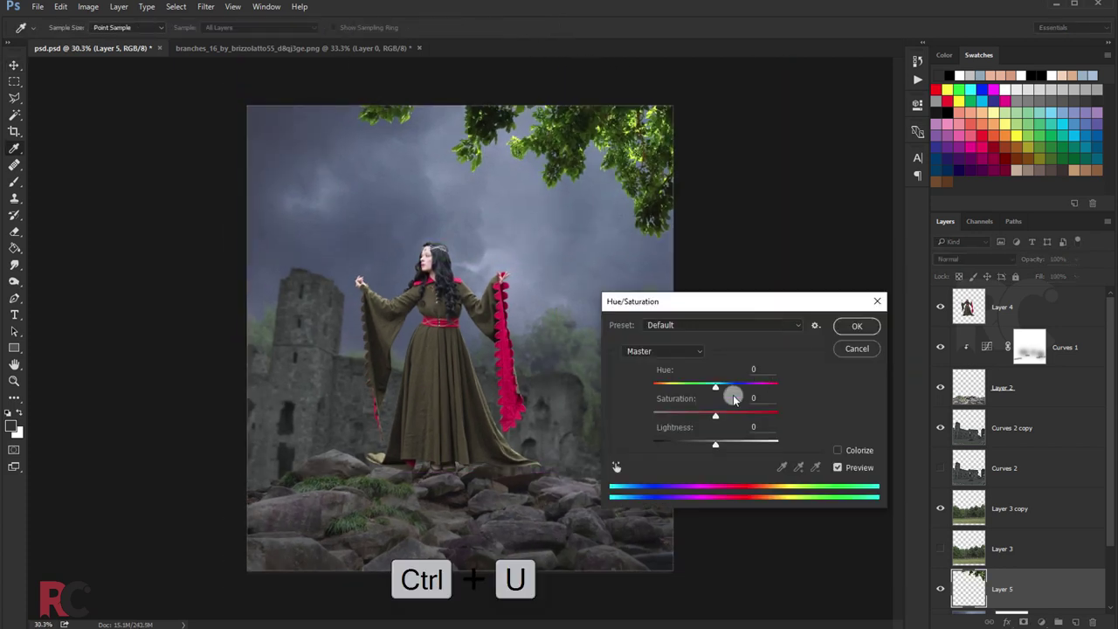
{"action": "left_click_drag", "start_coordinate": [715, 412], "coordinate": [684, 420]}
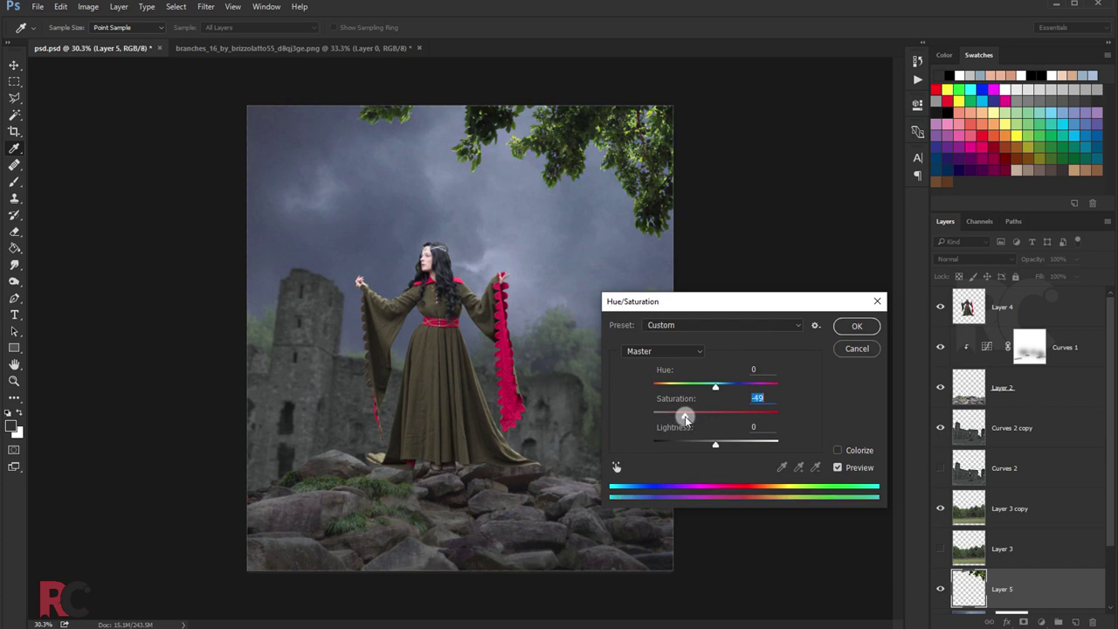
{"action": "left_click", "coordinate": [856, 326]}
Duplicate the branches, shift the copy up-left beneath Layer 5, and merge both layers.
{"action": "key", "text": "ctrl+j"}
{"action": "key", "text": "ctrl+t"}
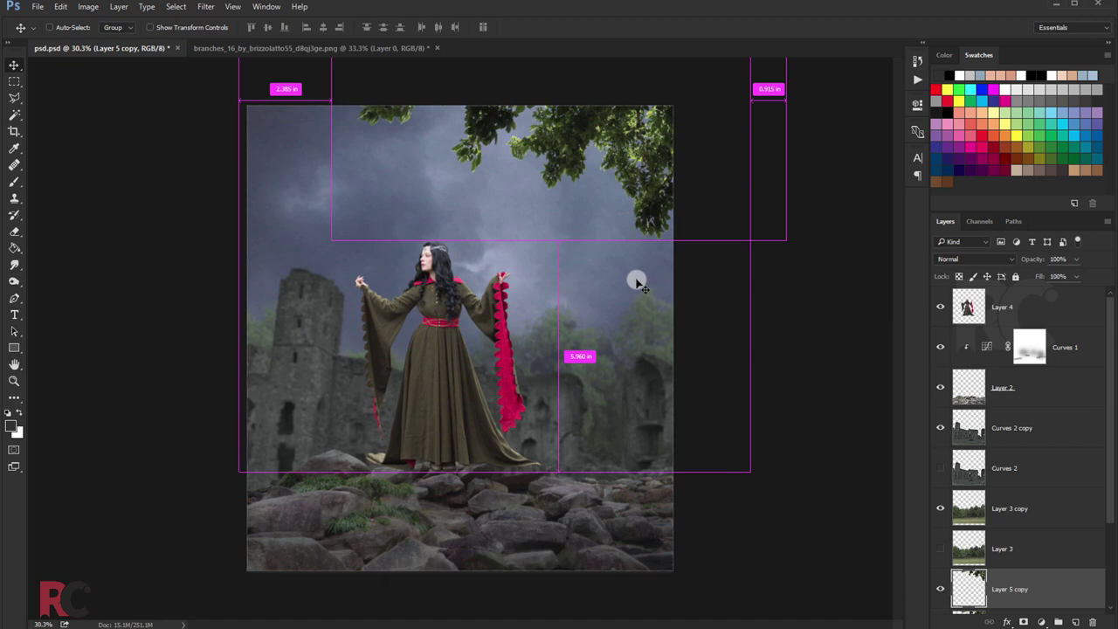
{"action": "mouse_move", "coordinate": [637, 216]}
{"action": "left_mouse_down"}
{"action": "mouse_move", "coordinate": [437, 151]}
{"action": "mouse_move", "coordinate": [422, 117]}
{"action": "left_mouse_up"}
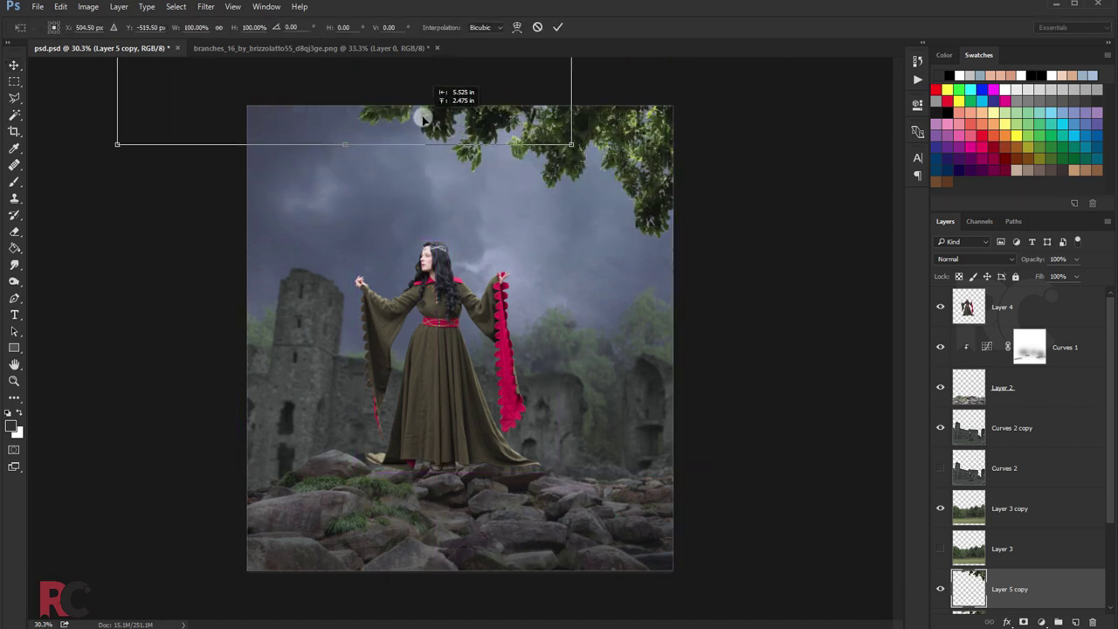
{"action": "left_click", "coordinate": [557, 27]}
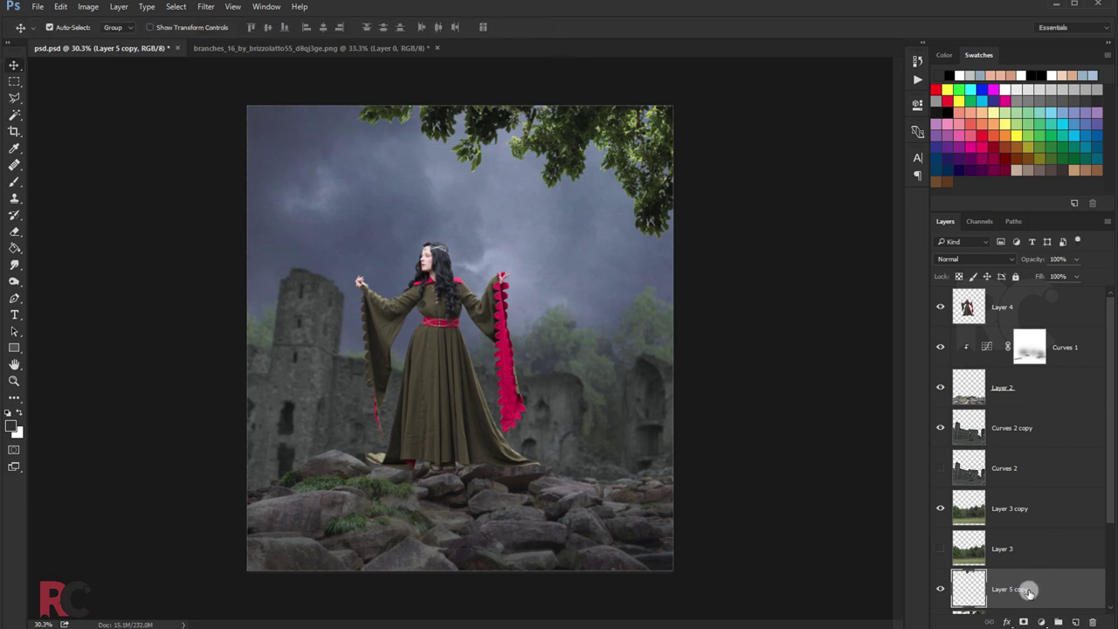
{"action": "scroll", "coordinate": [1026, 559], "scroll_direction": "down", "scroll_amount": 2}
{"action": "left_click_drag", "start_coordinate": [1020, 515], "coordinate": [996, 559]}
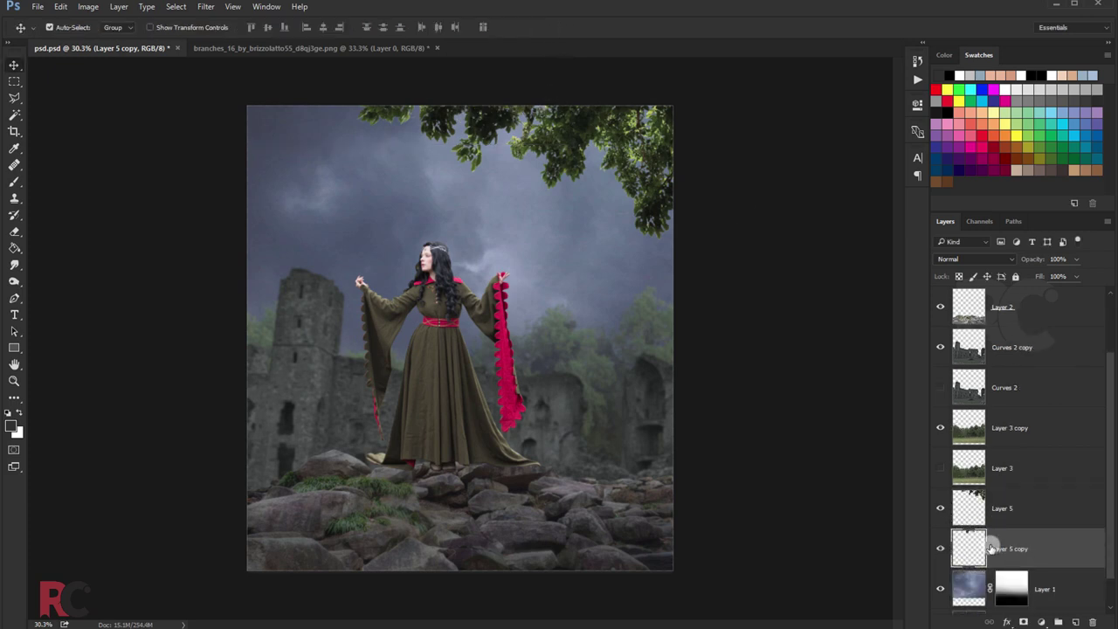
{"action": "left_click", "coordinate": [1024, 508], "text": "ctrl"}
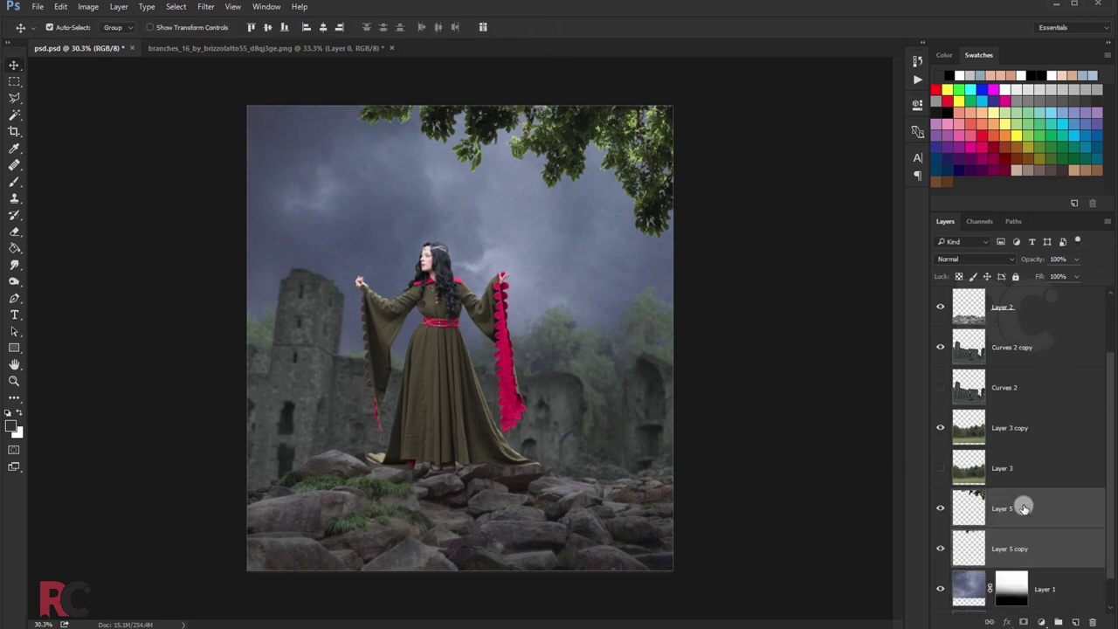
{"action": "key", "text": "ctrl+e"}
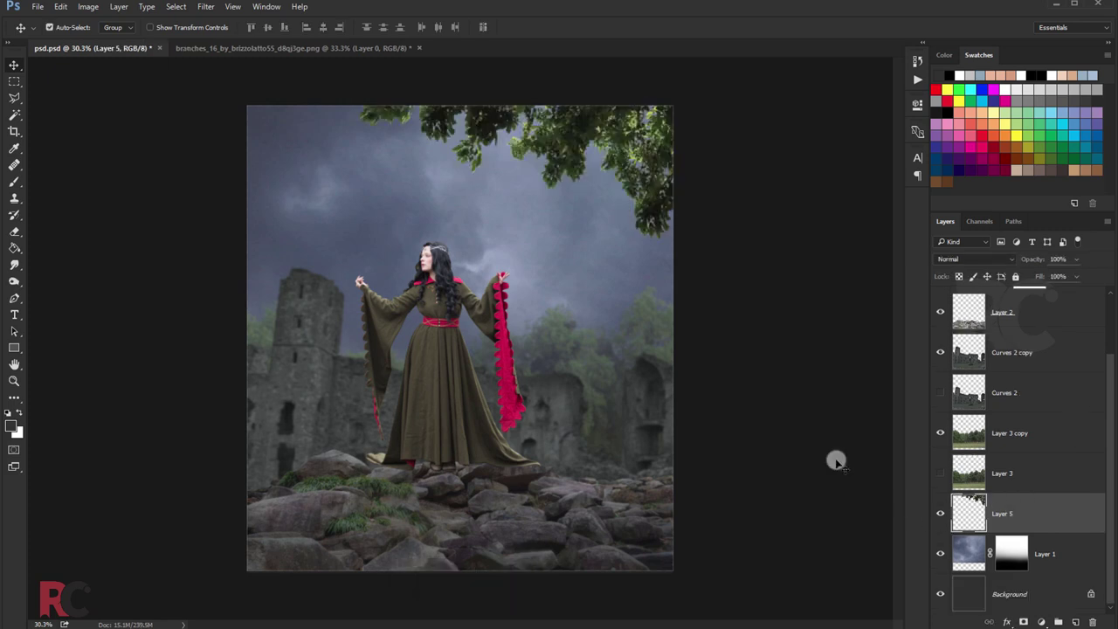
Re-angle the merged branches to about -9.8°, shifting them left above the woman.
{"action": "key", "text": "ctrl+plus"}
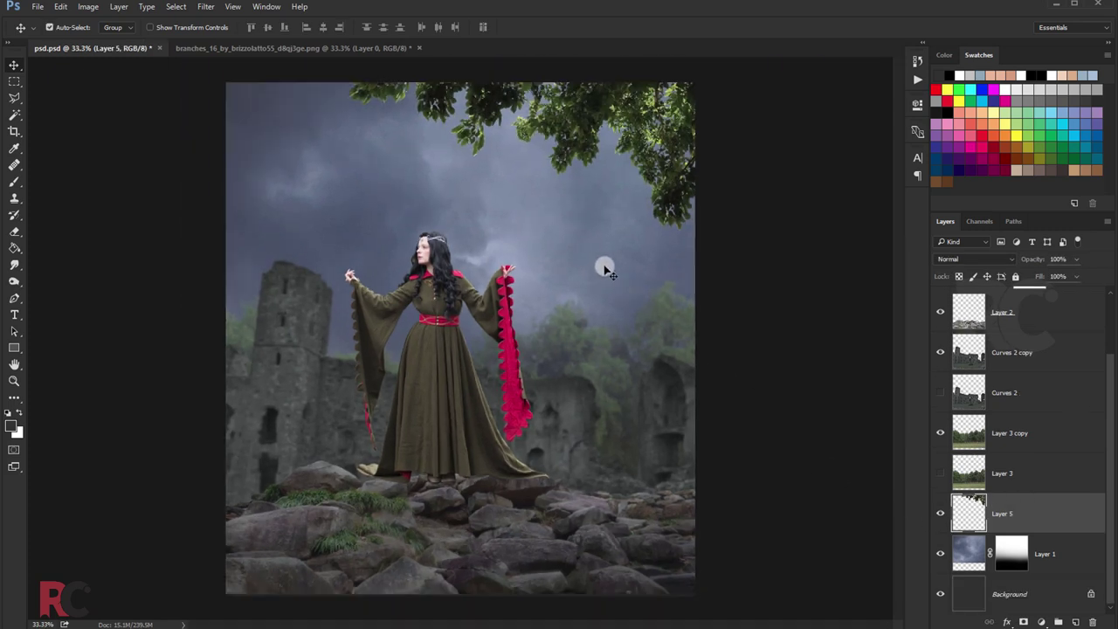
{"action": "key", "text": "ctrl+t"}
{"action": "mouse_move", "coordinate": [759, 242]}
{"action": "left_mouse_down"}
{"action": "mouse_move", "coordinate": [874, 177]}
{"action": "mouse_move", "coordinate": [864, 110]}
{"action": "mouse_move", "coordinate": [704, 133]}
{"action": "left_mouse_up"}
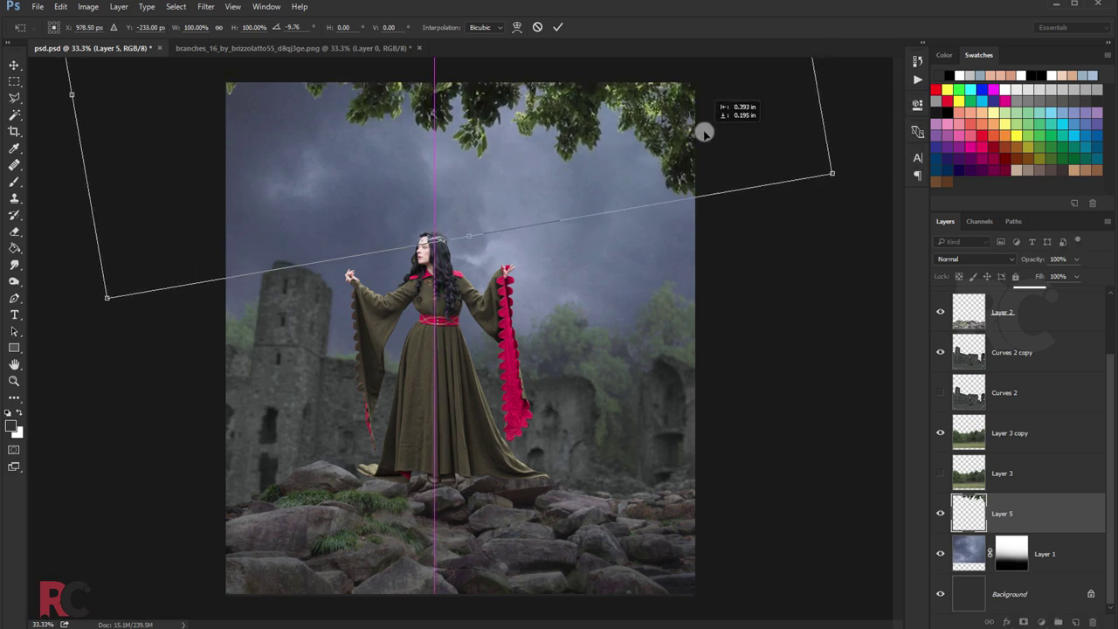
{"action": "left_click", "coordinate": [558, 27]}
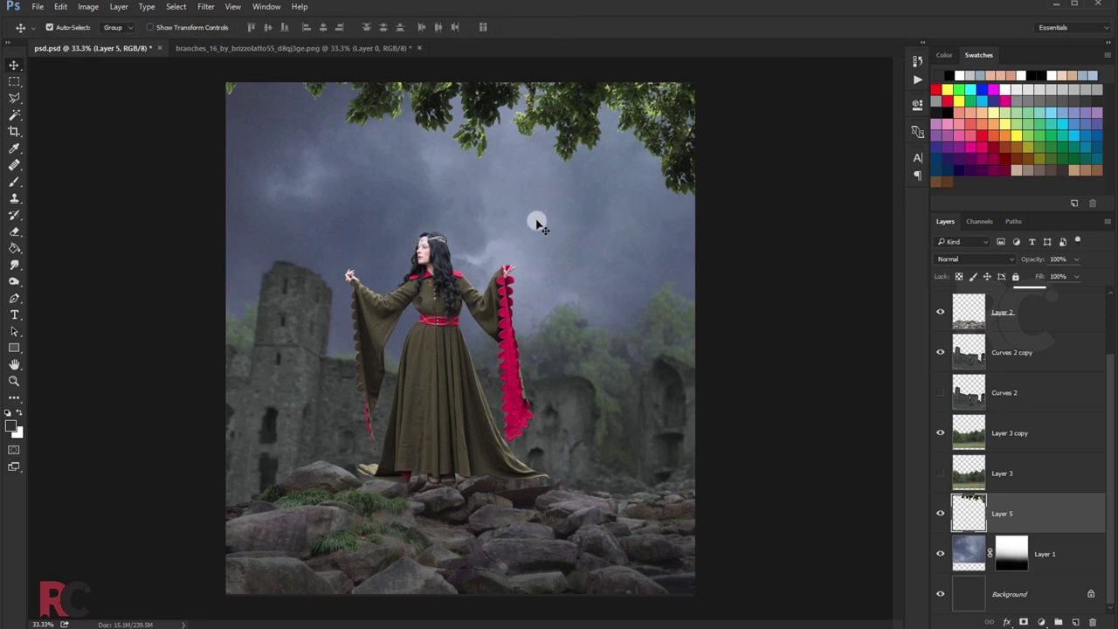
Set the Eraser to size 300 for trimming the foliage layer.
{"action": "scroll", "coordinate": [516, 225], "scroll_direction": "down", "scroll_amount": 1}
{"action": "key", "text": "ctrl+plus"}
{"action": "left_click", "coordinate": [14, 232]}
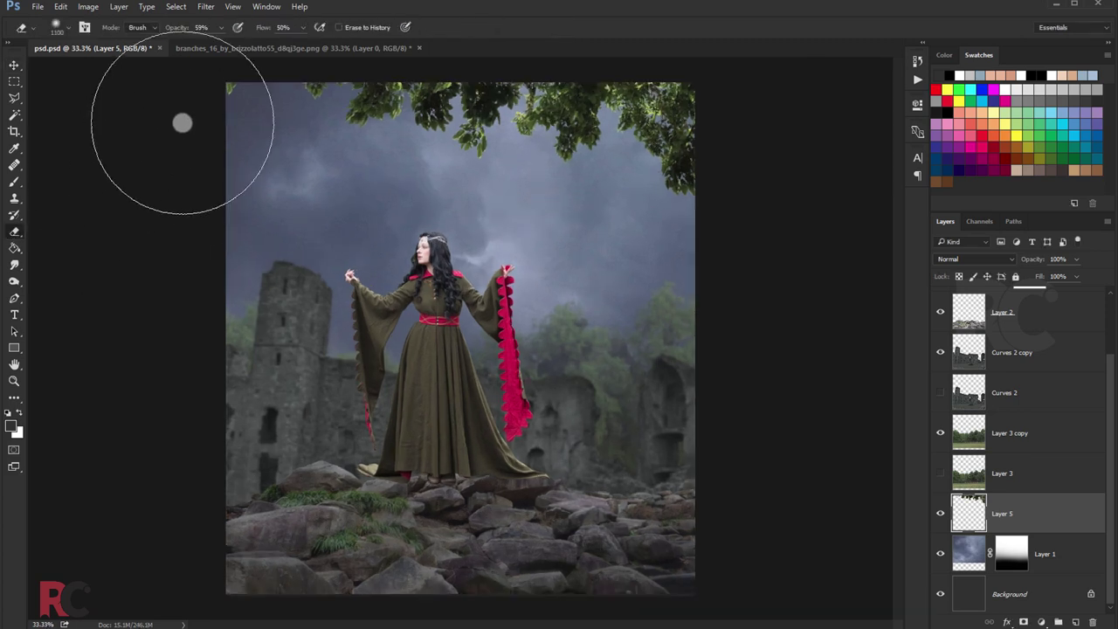
{"action": "key", "text": "bracketleft"}
{"action": "key", "text": "bracketleft"}
{"action": "key", "text": "bracketleft"}
{"action": "key", "text": "bracketleft"}
{"action": "key", "text": "bracketleft"}
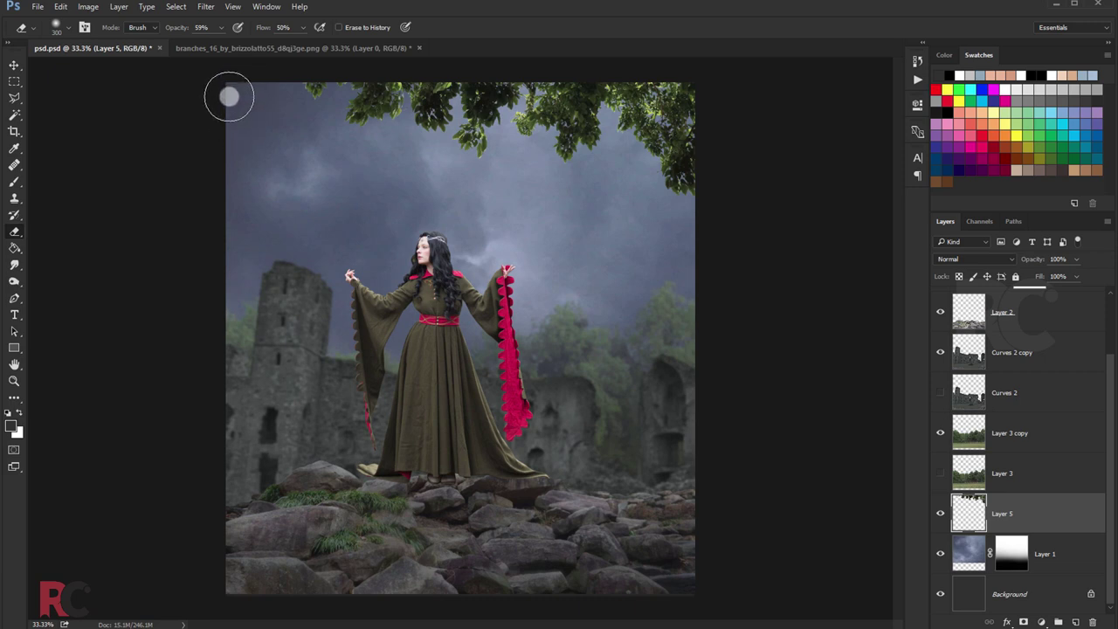
{"action": "left_click", "coordinate": [18, 67]}
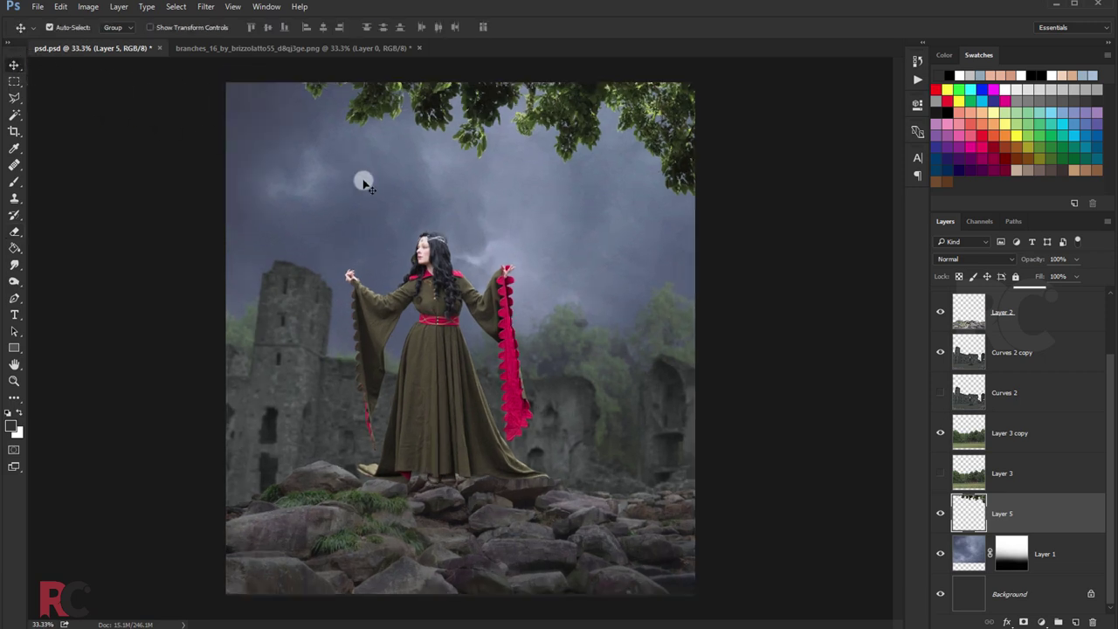
Close the branches_16 document without saving.
{"action": "left_click", "coordinate": [337, 48]}
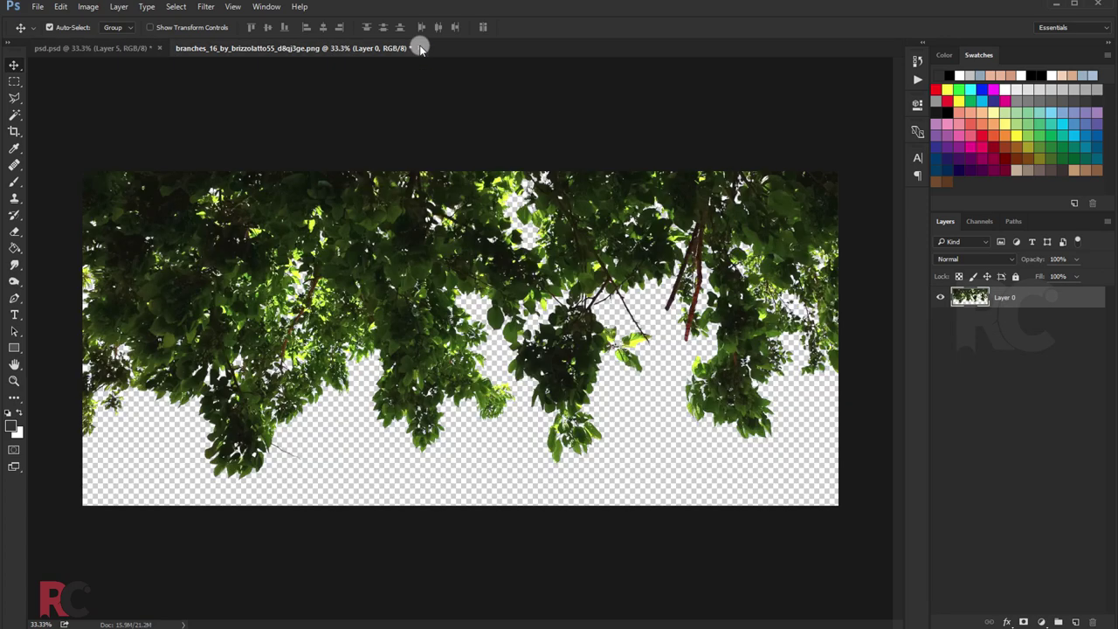
{"action": "left_click", "coordinate": [419, 48]}
{"action": "left_click", "coordinate": [574, 244]}
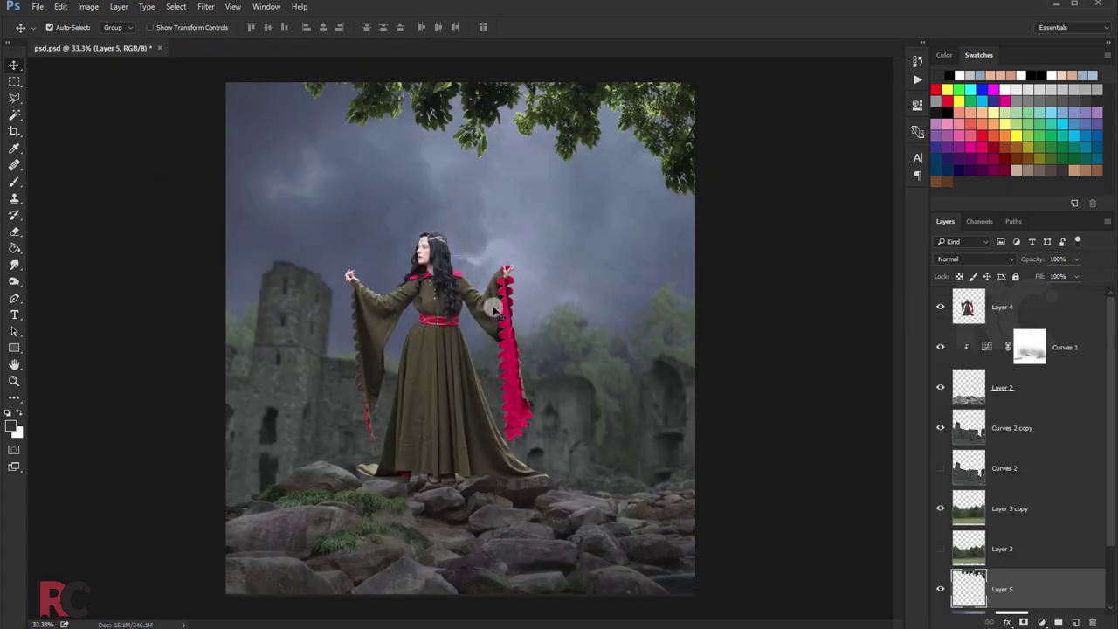
Apply a Camera Raw Filter to Layer 5 with Shadows raised to +47.
{"action": "scroll", "coordinate": [342, 157], "scroll_direction": "down", "scroll_amount": 1, "text": "alt"}
{"action": "left_click", "coordinate": [206, 6]}
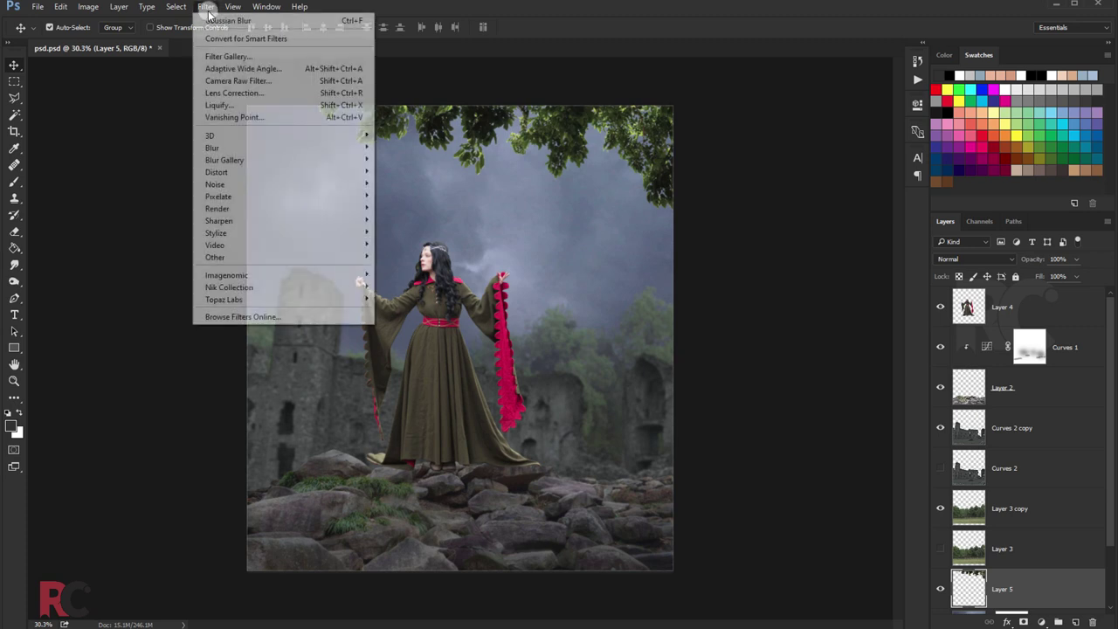
{"action": "left_click", "coordinate": [219, 79]}
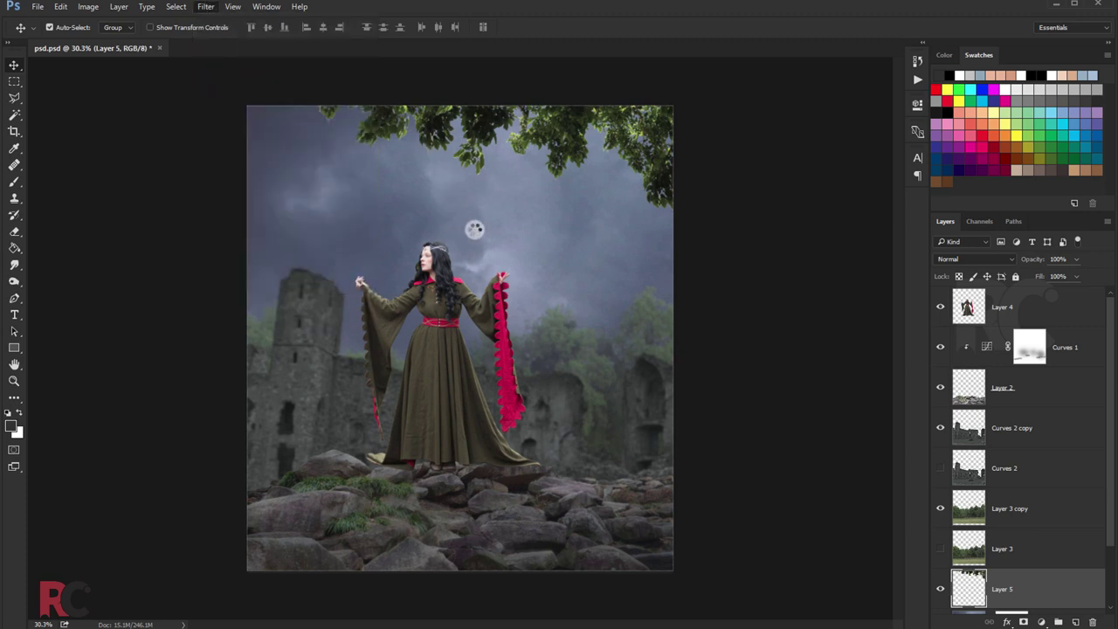
{"action": "left_click", "coordinate": [472, 249]}
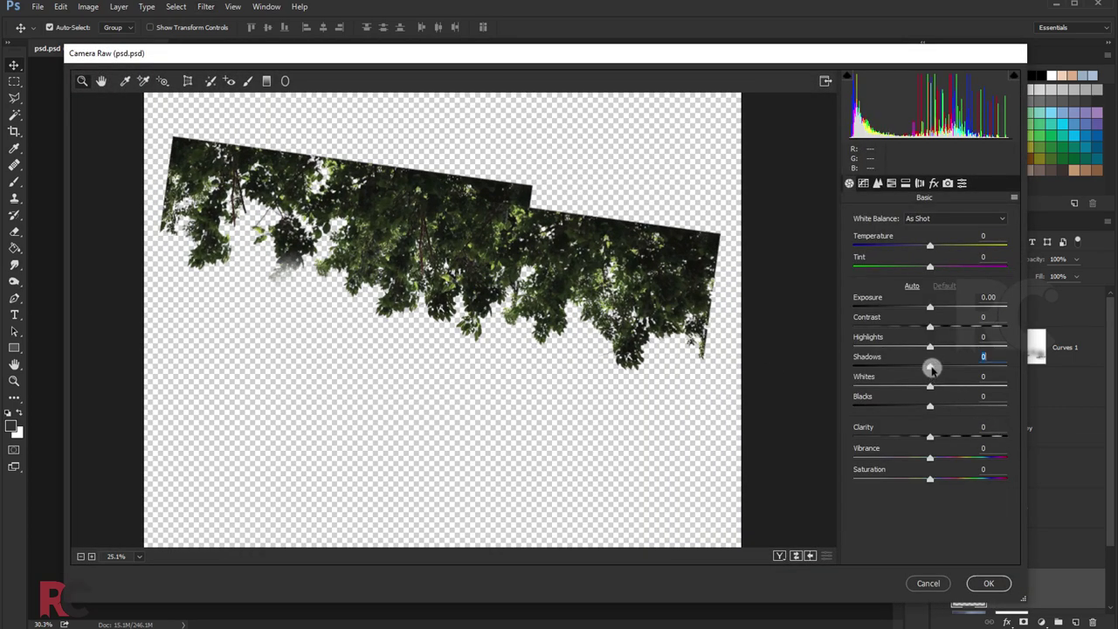
{"action": "left_click_drag", "start_coordinate": [931, 368], "coordinate": [966, 367]}
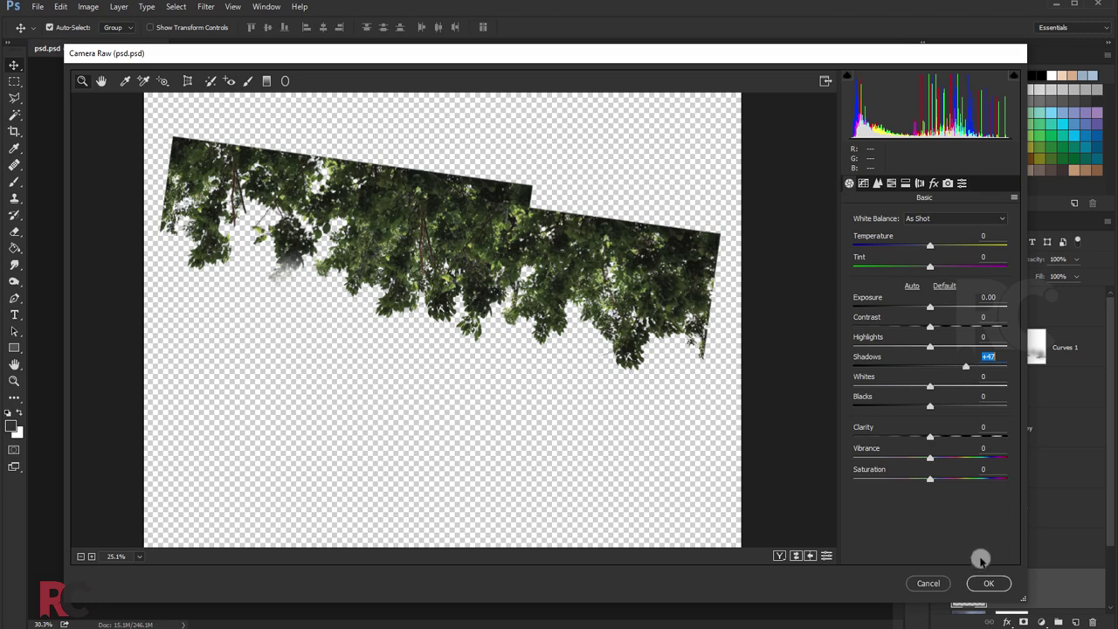
{"action": "left_click", "coordinate": [985, 582]}
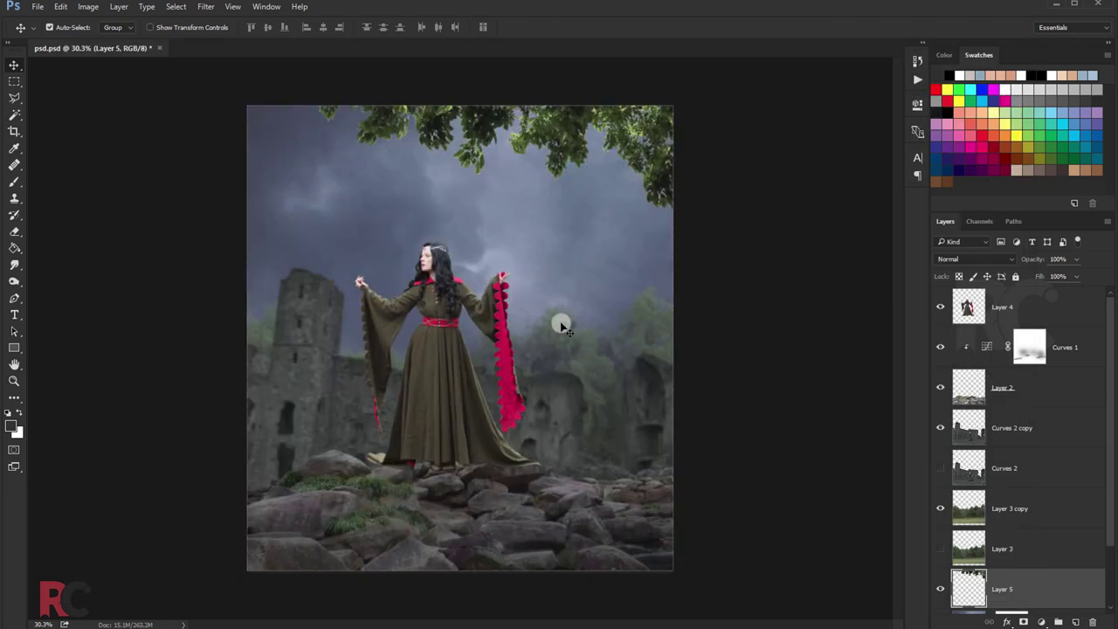
Fit the image on screen, toggle Curves 1 to compare, and select Layer 4.
{"action": "key", "text": "ctrl+plus"}
{"action": "key", "text": "ctrl+0"}
{"action": "left_click", "coordinate": [943, 348]}
{"action": "left_click", "coordinate": [942, 348]}
{"action": "left_click", "coordinate": [990, 350]}
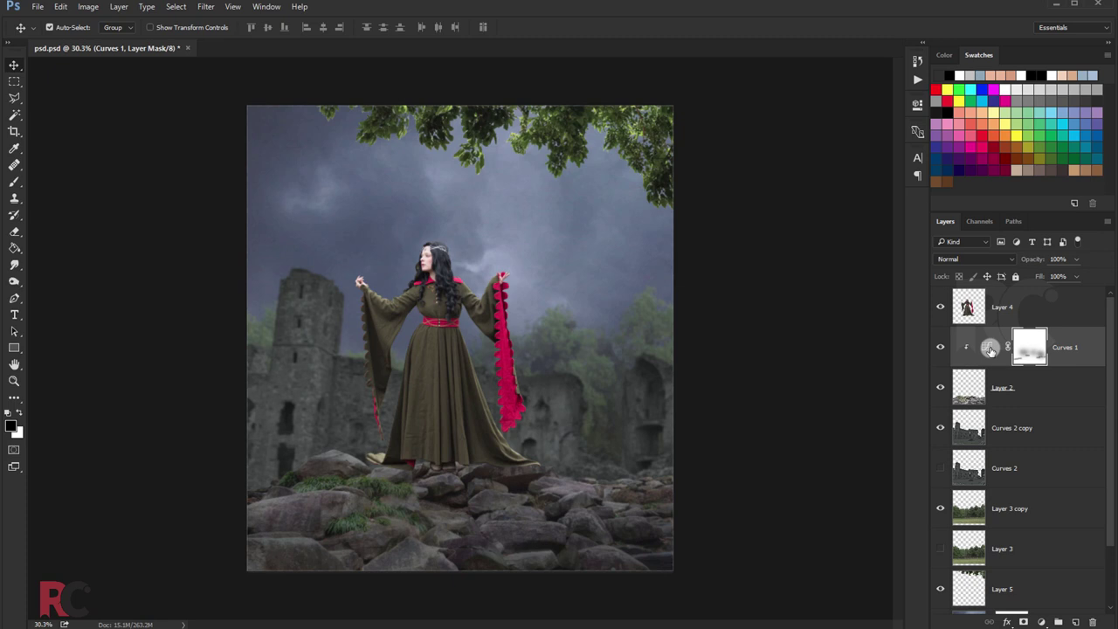
{"action": "left_click", "coordinate": [1021, 382]}
{"action": "left_click", "coordinate": [1044, 312]}
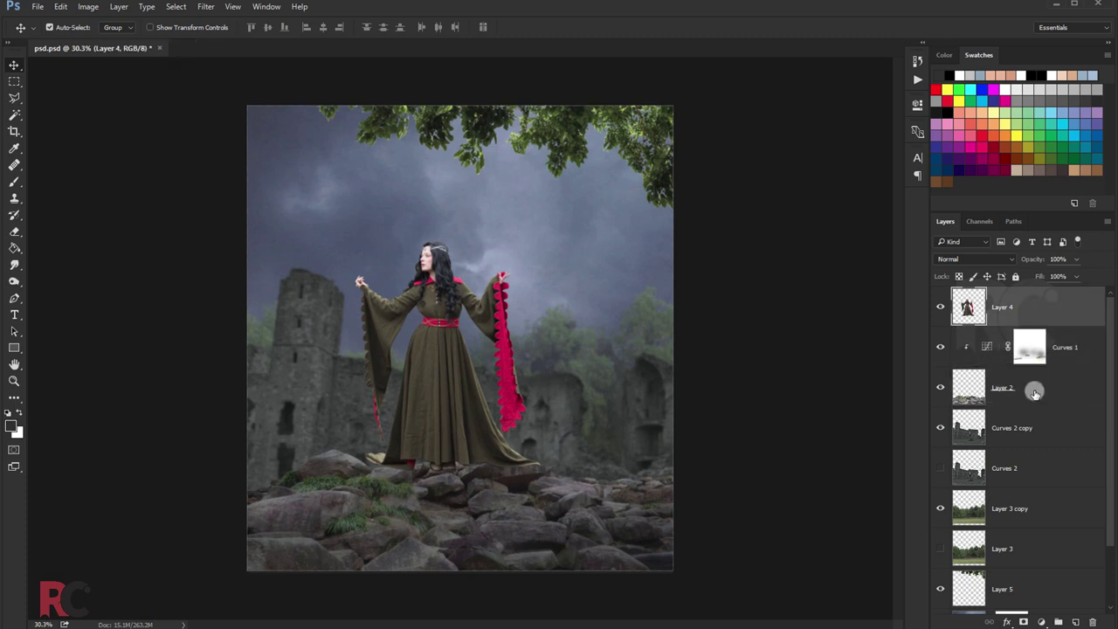
Add a Gradient fill layer above Layer 4 with a black left colour stop.
{"action": "left_click", "coordinate": [1042, 621]}
{"action": "left_click", "coordinate": [1009, 358]}
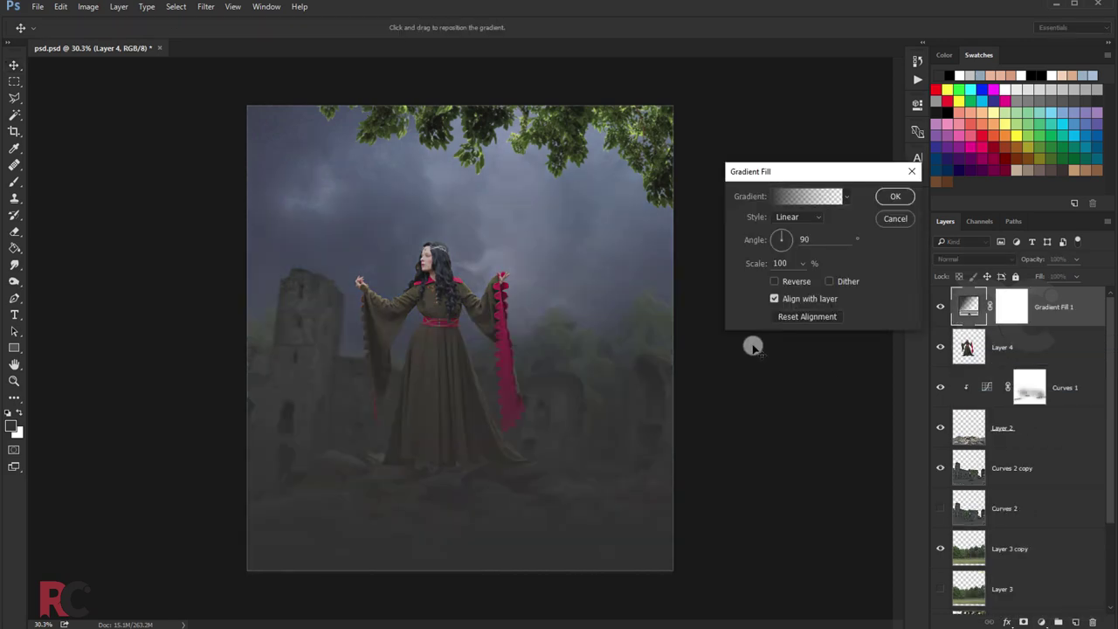
{"action": "left_click", "coordinate": [775, 196]}
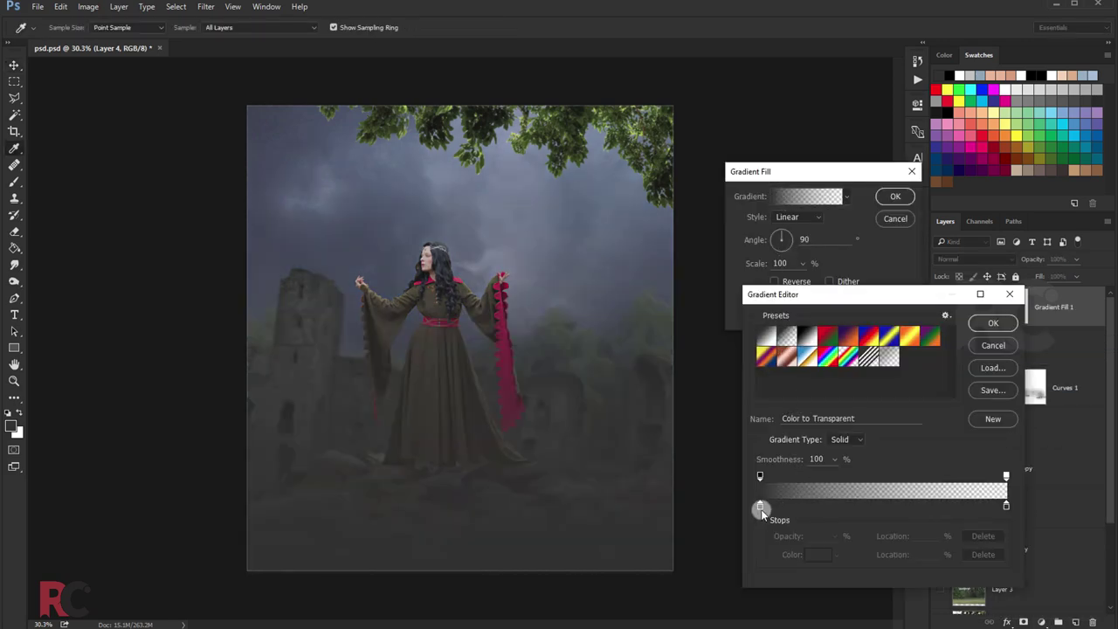
{"action": "left_click", "coordinate": [760, 507]}
{"action": "left_click", "coordinate": [814, 554]}
{"action": "left_click_drag", "start_coordinate": [808, 544], "coordinate": [804, 565]}
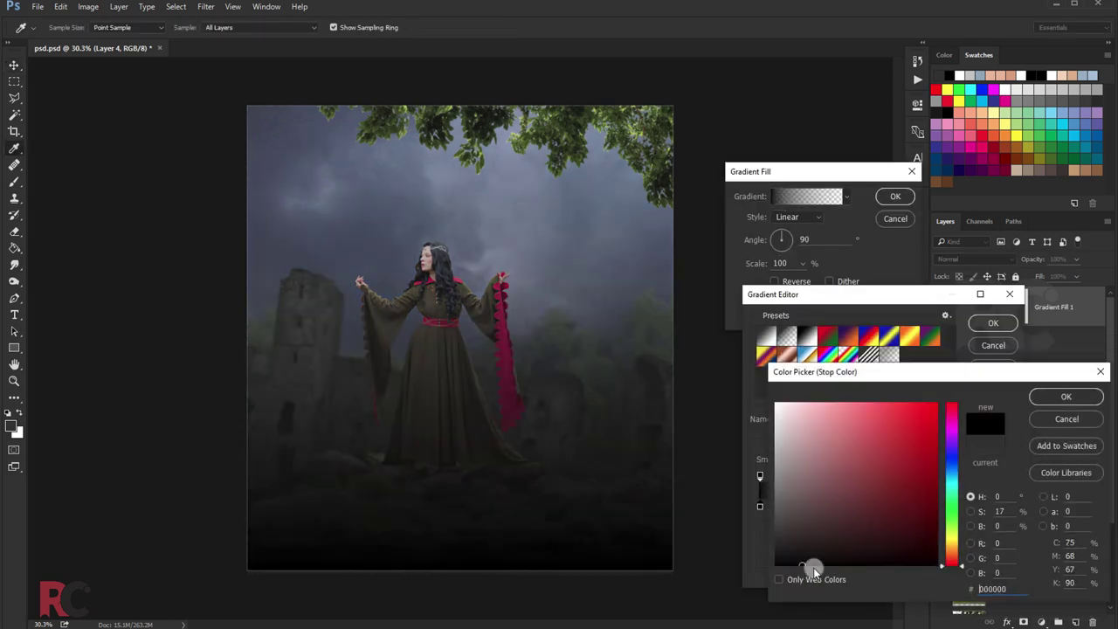
{"action": "left_click", "coordinate": [1045, 399]}
{"action": "left_click", "coordinate": [990, 345]}
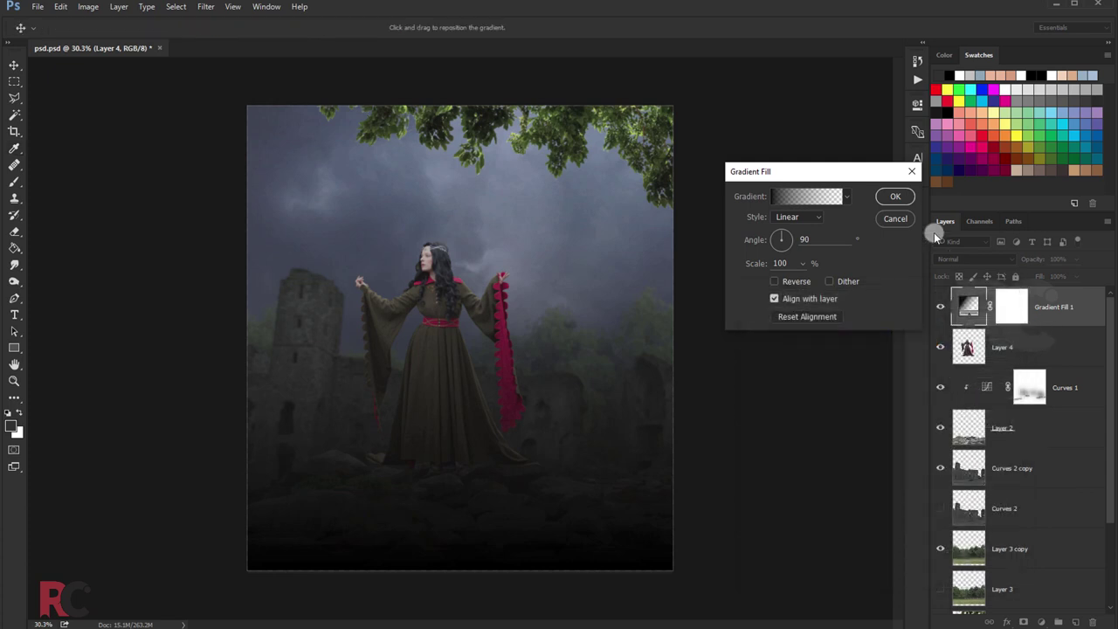
{"action": "left_click", "coordinate": [895, 197]}
Lower the gradient fill to 53% opacity and paint its mask out around the woman.
{"action": "left_click_drag", "start_coordinate": [1076, 259], "coordinate": [1057, 276]}
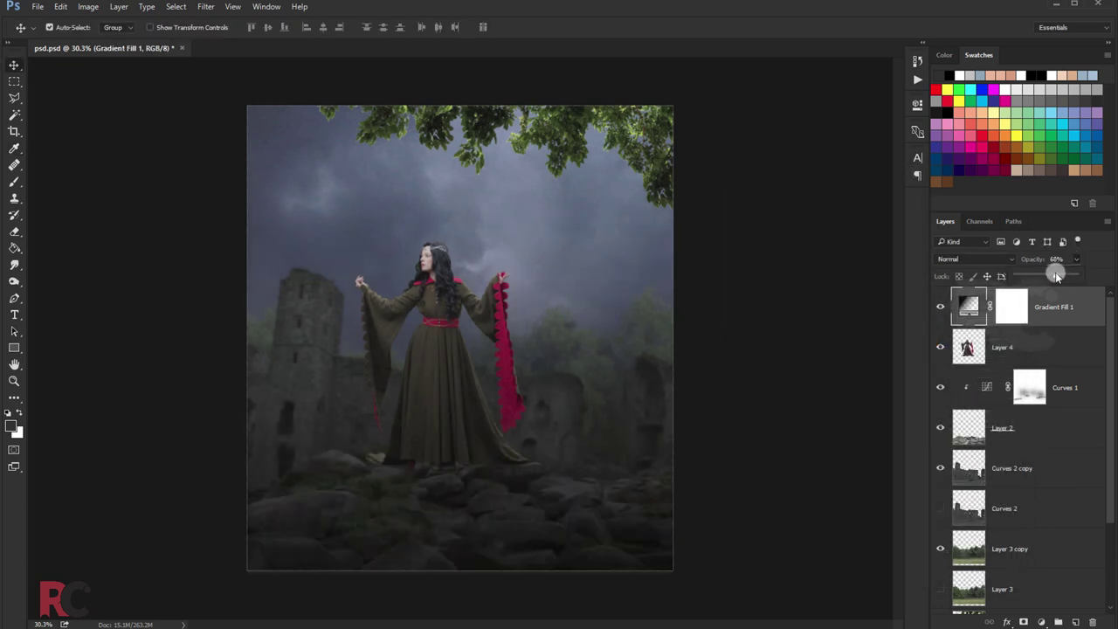
{"action": "left_click", "coordinate": [1011, 307]}
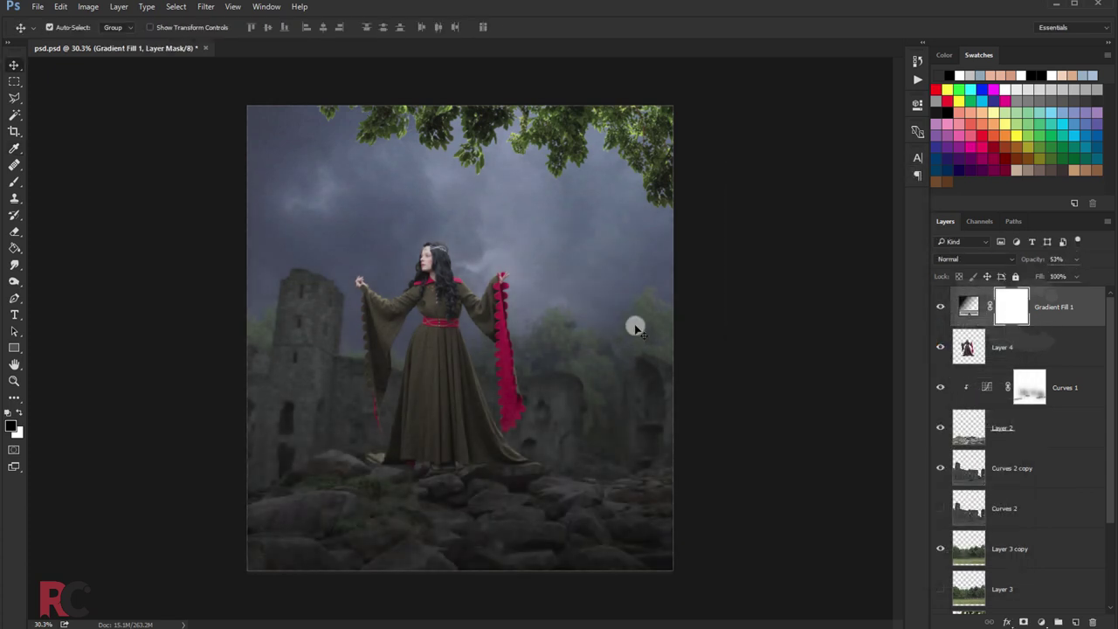
{"action": "left_click", "coordinate": [13, 183]}
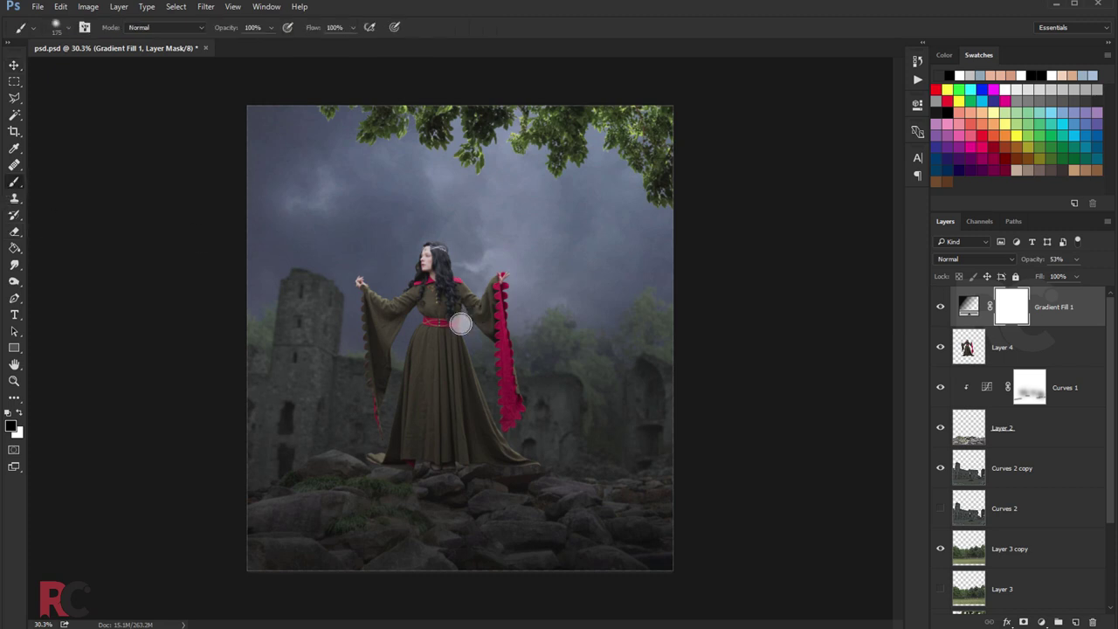
{"action": "left_click", "coordinate": [459, 327]}
{"action": "mouse_move", "coordinate": [460, 326]}
{"action": "left_mouse_down"}
{"action": "mouse_move", "coordinate": [466, 396]}
{"action": "mouse_move", "coordinate": [429, 404]}
{"action": "mouse_move", "coordinate": [399, 387]}
{"action": "mouse_move", "coordinate": [385, 322]}
{"action": "mouse_move", "coordinate": [522, 312]}
{"action": "mouse_move", "coordinate": [541, 375]}
{"action": "mouse_move", "coordinate": [532, 359]}
{"action": "mouse_move", "coordinate": [392, 372]}
{"action": "mouse_move", "coordinate": [394, 262]}
{"action": "mouse_move", "coordinate": [512, 242]}
{"action": "mouse_move", "coordinate": [395, 241]}
{"action": "left_mouse_up"}
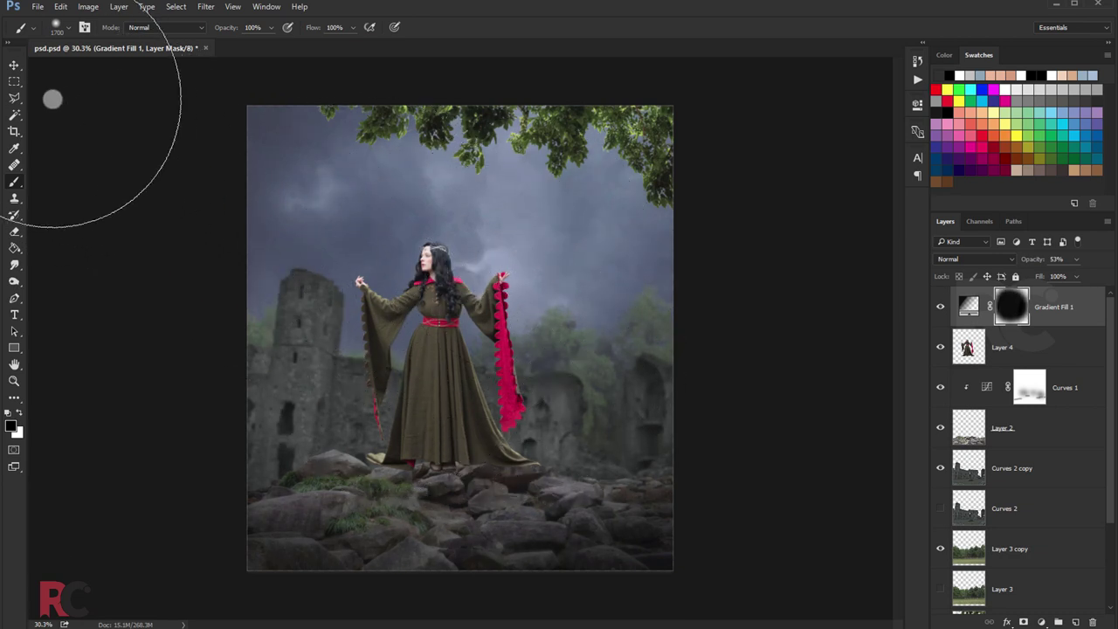
{"action": "left_click", "coordinate": [14, 65]}
{"action": "key", "text": "ctrl+minus"}
{"action": "key", "text": "ctrl+plus"}
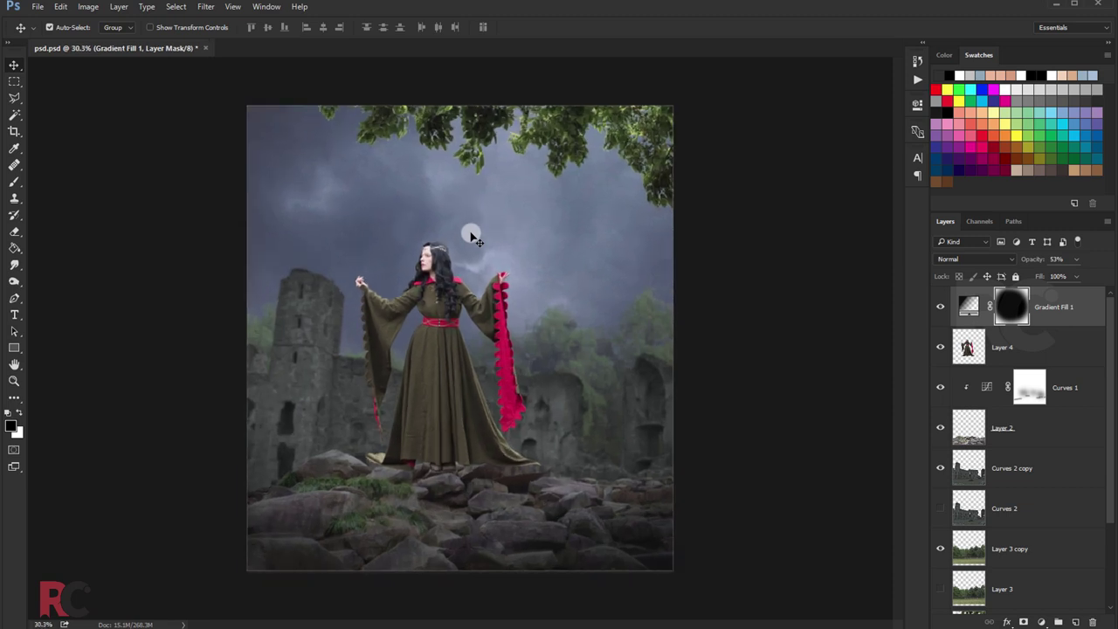
Compare the gradient fill, then lower the sky Layer 1 saturation by 22.
{"action": "left_click", "coordinate": [937, 311]}
{"action": "left_click", "coordinate": [937, 312]}
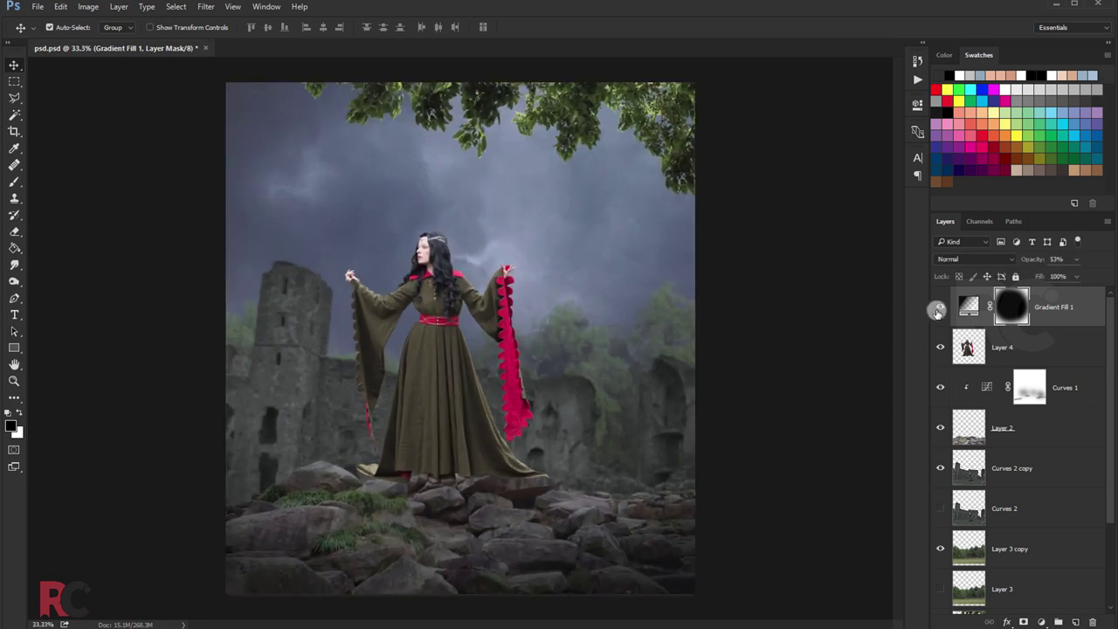
{"action": "left_click", "coordinate": [937, 311]}
{"action": "left_click", "coordinate": [937, 312]}
{"action": "scroll", "coordinate": [1011, 489], "scroll_direction": "down", "scroll_amount": 3}
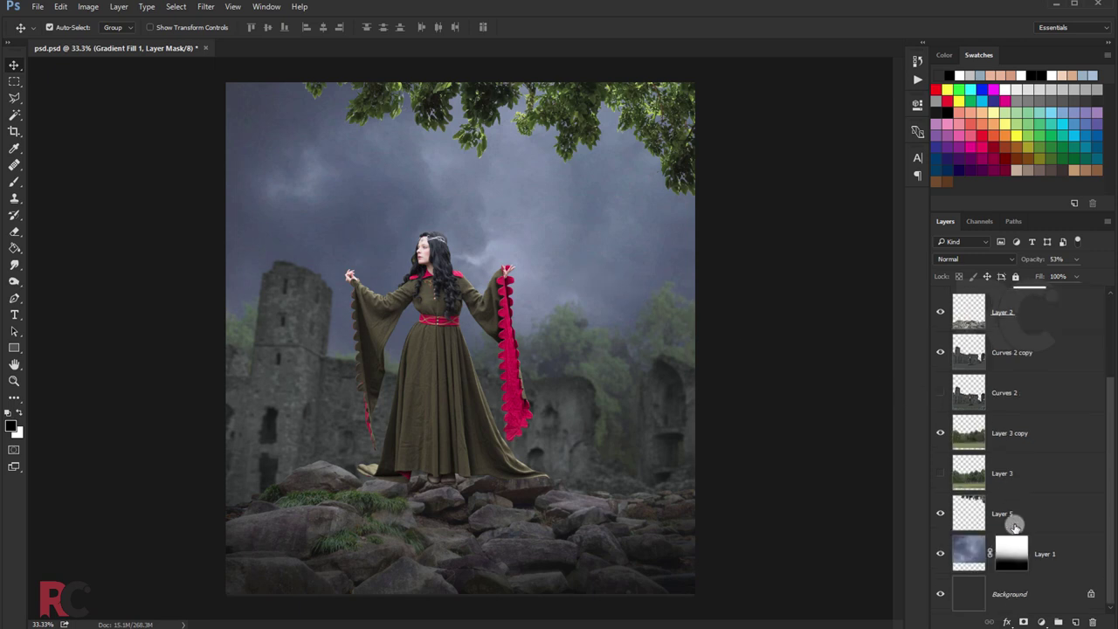
{"action": "left_click", "coordinate": [969, 546]}
{"action": "left_click_drag", "start_coordinate": [769, 457], "coordinate": [712, 362]}
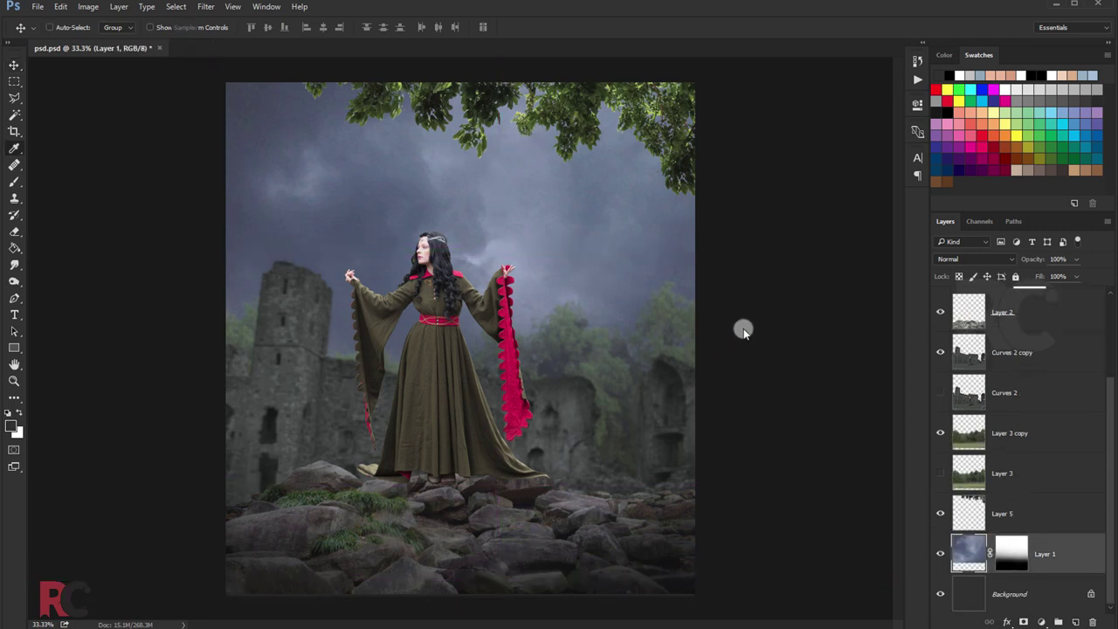
{"action": "key", "text": "ctrl+u"}
{"action": "left_click_drag", "start_coordinate": [715, 417], "coordinate": [702, 420]}
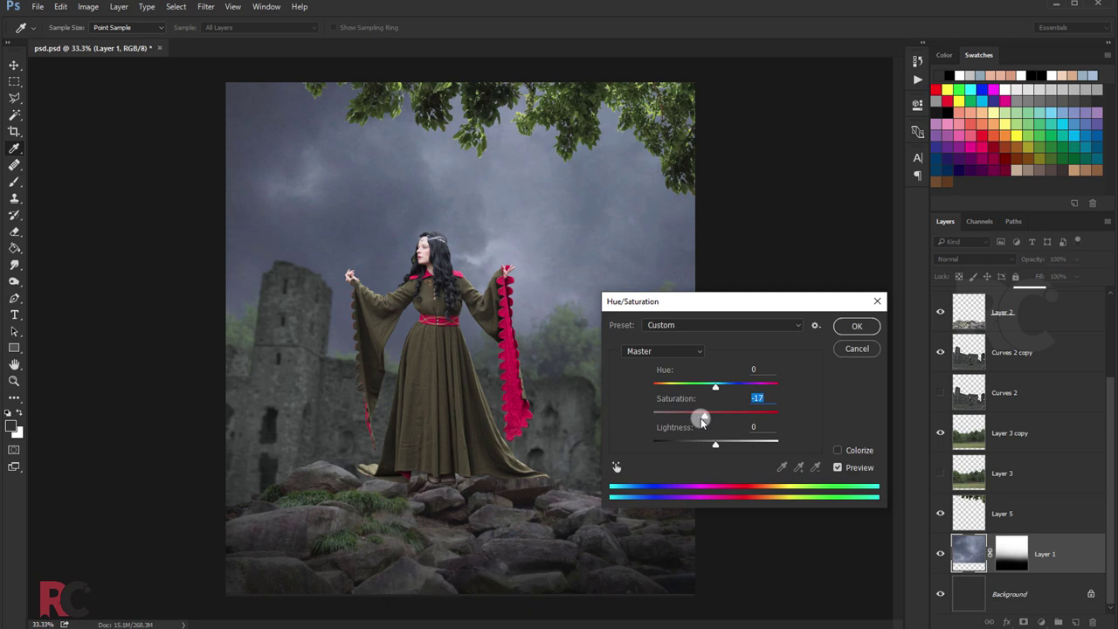
{"action": "left_click", "coordinate": [842, 328]}
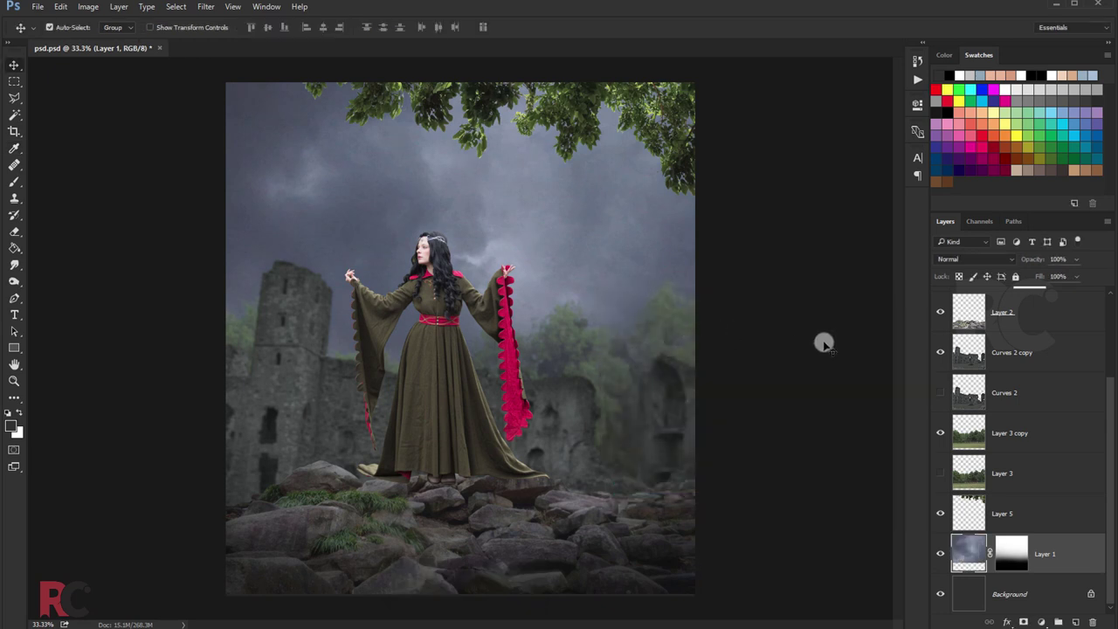
Set Layer 5 foliage saturation to about -40 in Hue/Saturation.
{"action": "scroll", "coordinate": [1026, 382], "scroll_direction": "up", "scroll_amount": 3}
{"action": "scroll", "coordinate": [1015, 452], "scroll_direction": "down", "scroll_amount": 2}
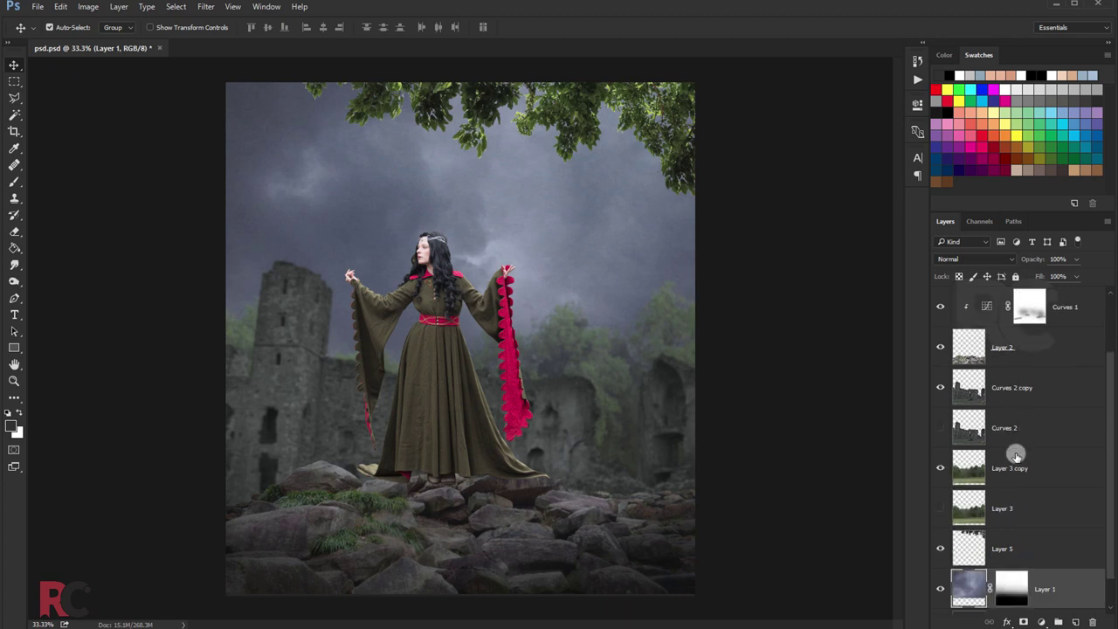
{"action": "left_click", "coordinate": [1020, 538]}
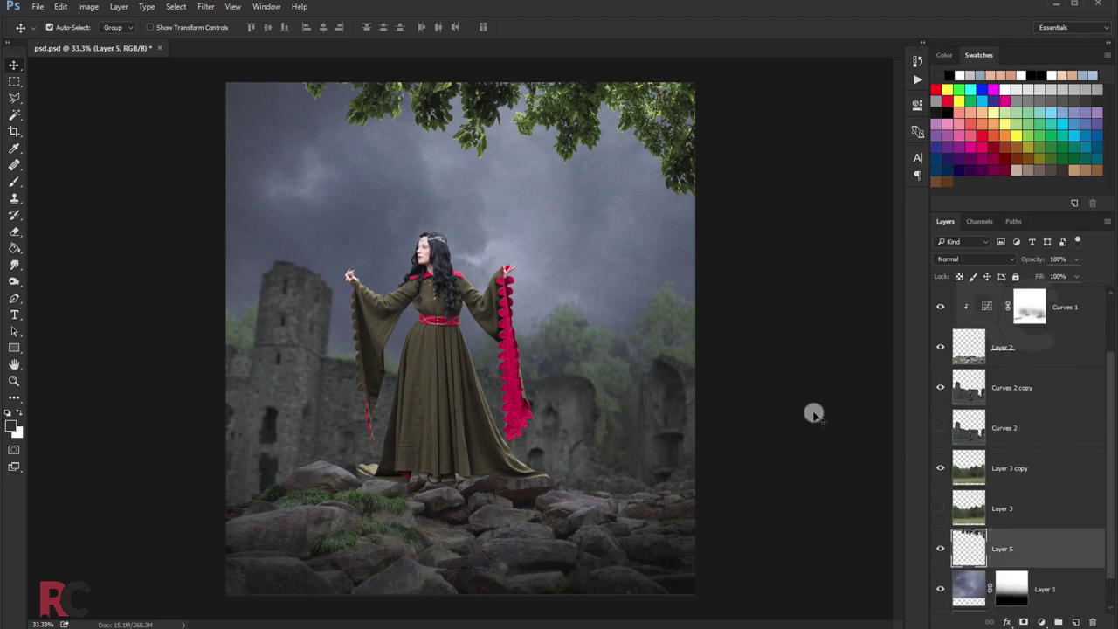
{"action": "key", "text": "ctrl+u"}
{"action": "left_click_drag", "start_coordinate": [701, 423], "coordinate": [702, 418]}
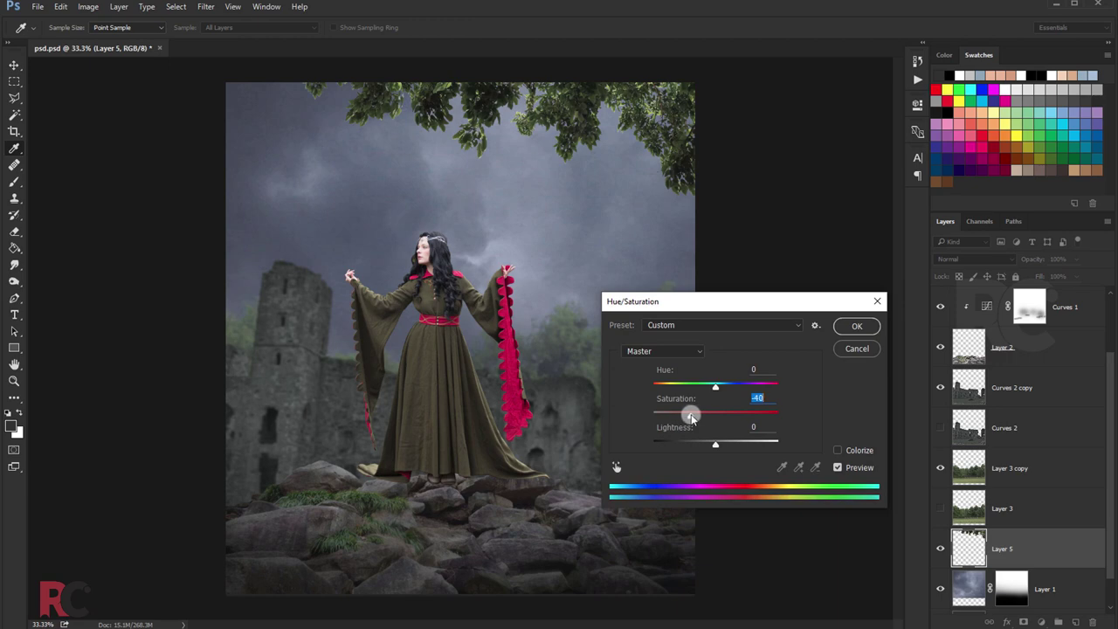
Apply the foliage desaturation and add new Layer 6 above Curves 1.
{"action": "left_click", "coordinate": [852, 324]}
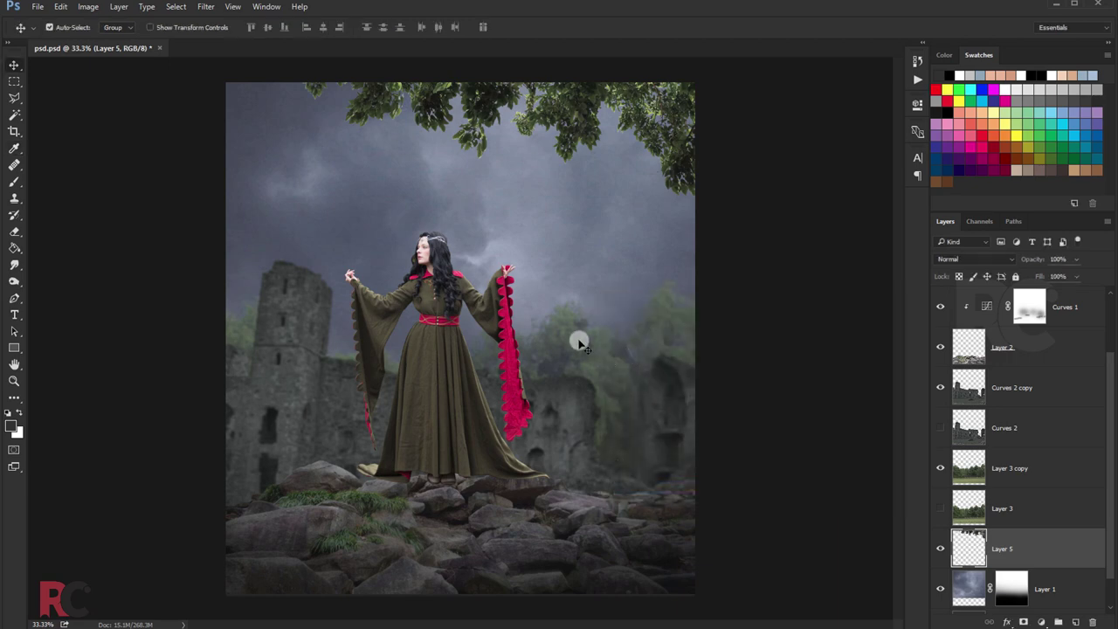
{"action": "scroll", "coordinate": [434, 495], "scroll_direction": "up", "scroll_amount": 1}
{"action": "scroll", "coordinate": [434, 495], "scroll_direction": "up", "scroll_amount": 1}
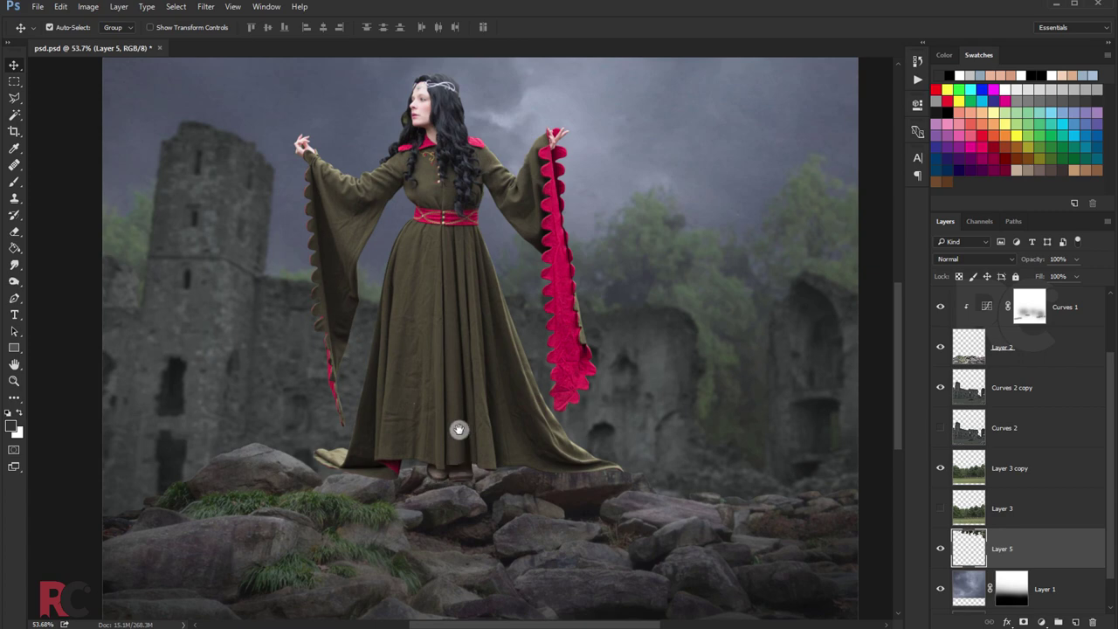
{"action": "scroll", "coordinate": [459, 429], "scroll_direction": "up", "scroll_amount": 1}
{"action": "scroll", "coordinate": [437, 427], "scroll_direction": "up", "scroll_amount": 1}
{"action": "scroll", "coordinate": [1051, 424], "scroll_direction": "up", "scroll_amount": 2}
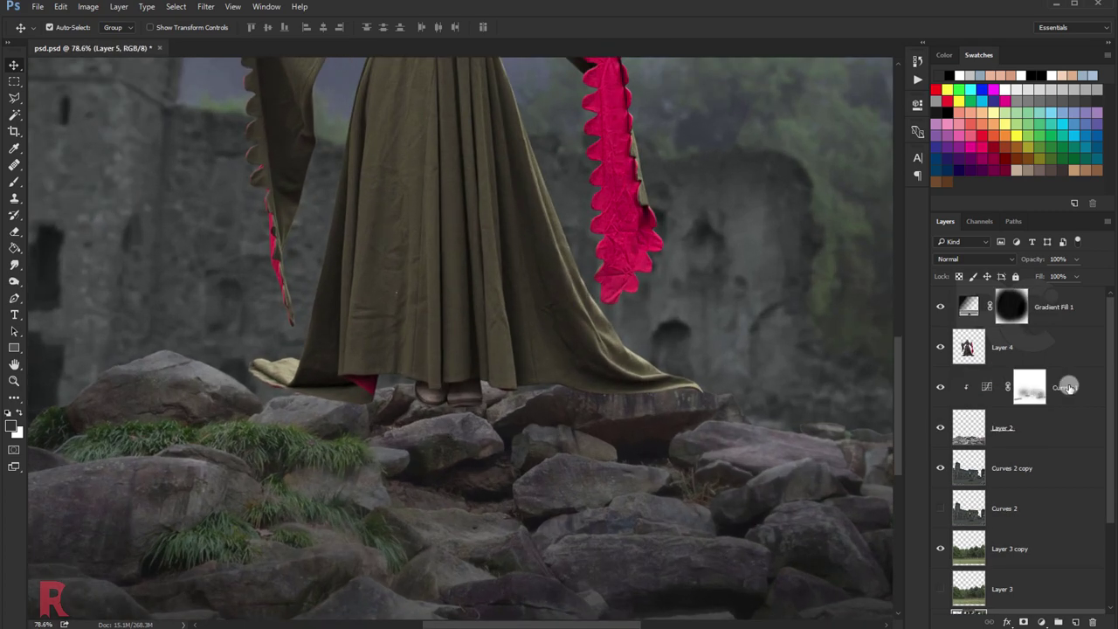
{"action": "left_click", "coordinate": [1067, 388]}
{"action": "left_click", "coordinate": [1076, 621]}
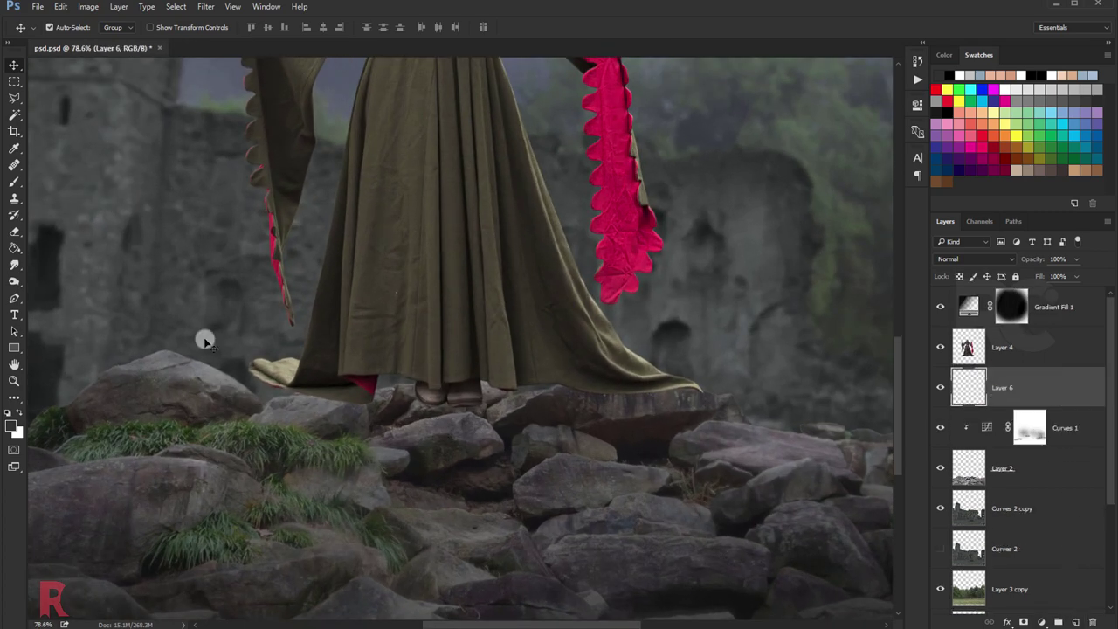
Paint a dark contact shadow stroke on the left boot with a small brush.
{"action": "left_click", "coordinate": [13, 184]}
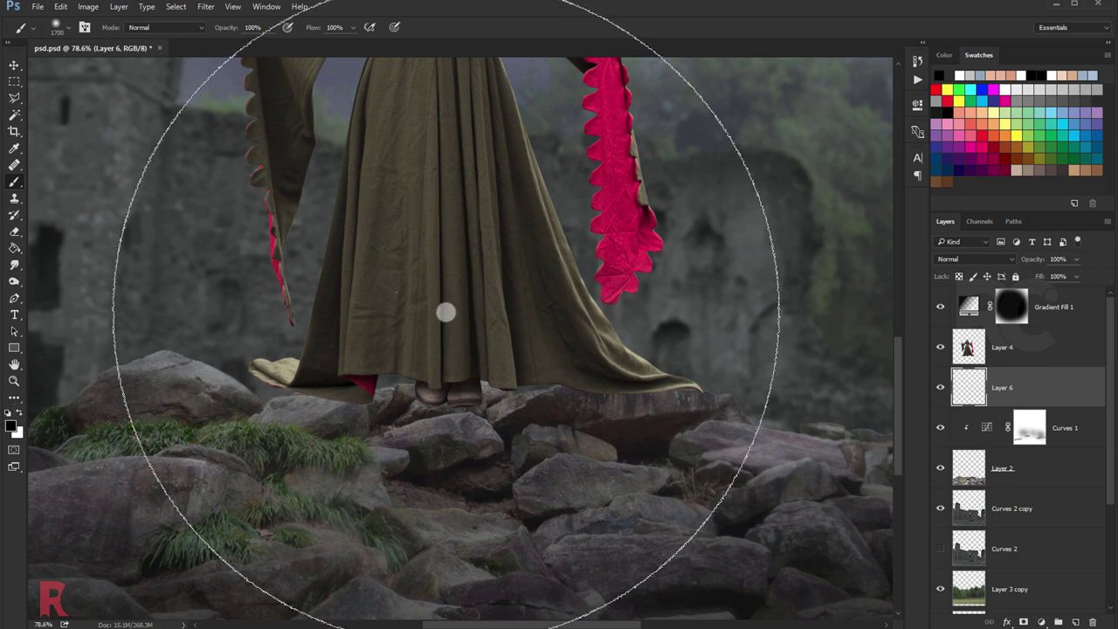
{"action": "key", "text": "bracketleft"}
{"action": "key", "text": "bracketleft"}
{"action": "key", "text": "bracketleft"}
{"action": "scroll", "coordinate": [448, 409], "scroll_direction": "up", "scroll_amount": 2}
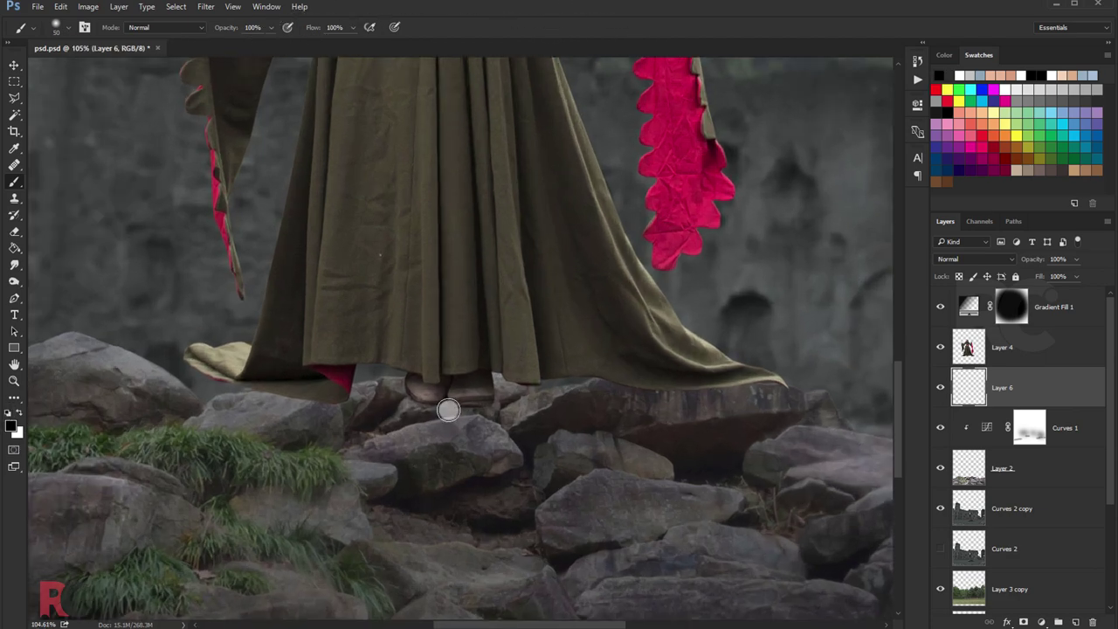
{"action": "scroll", "coordinate": [448, 409], "scroll_direction": "up", "scroll_amount": 1}
{"action": "key", "text": "bracketleft"}
{"action": "key", "text": "bracketleft"}
{"action": "key", "text": "bracketleft"}
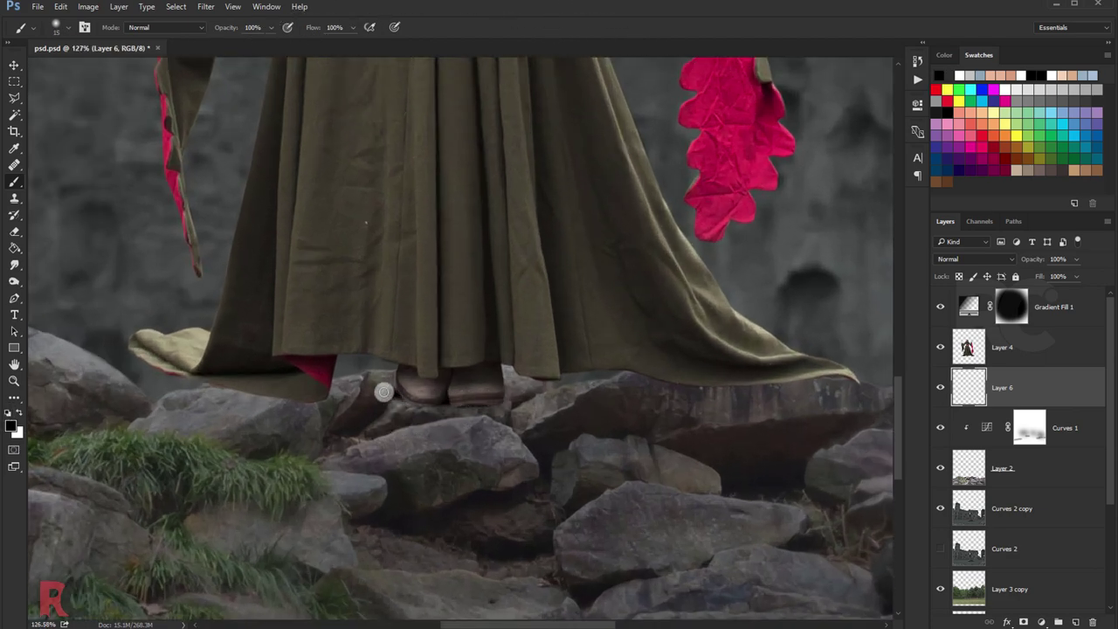
{"action": "scroll", "coordinate": [436, 413], "scroll_direction": "up", "scroll_amount": 1}
{"action": "left_click_drag", "start_coordinate": [396, 392], "coordinate": [457, 399]}
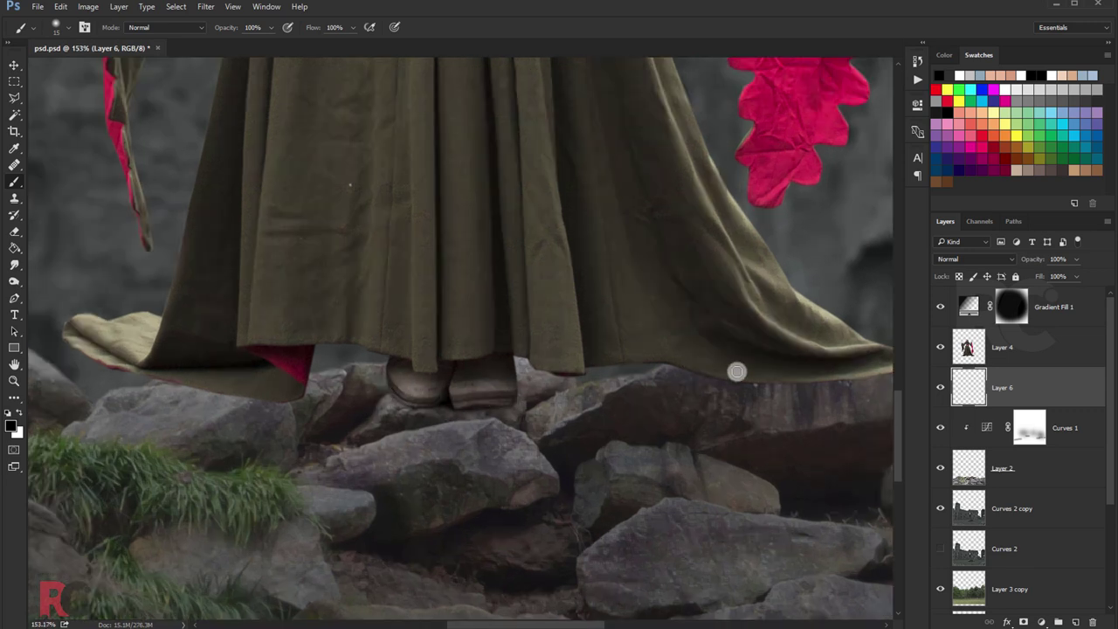
{"action": "scroll", "coordinate": [530, 379], "scroll_direction": "up", "scroll_amount": 1}
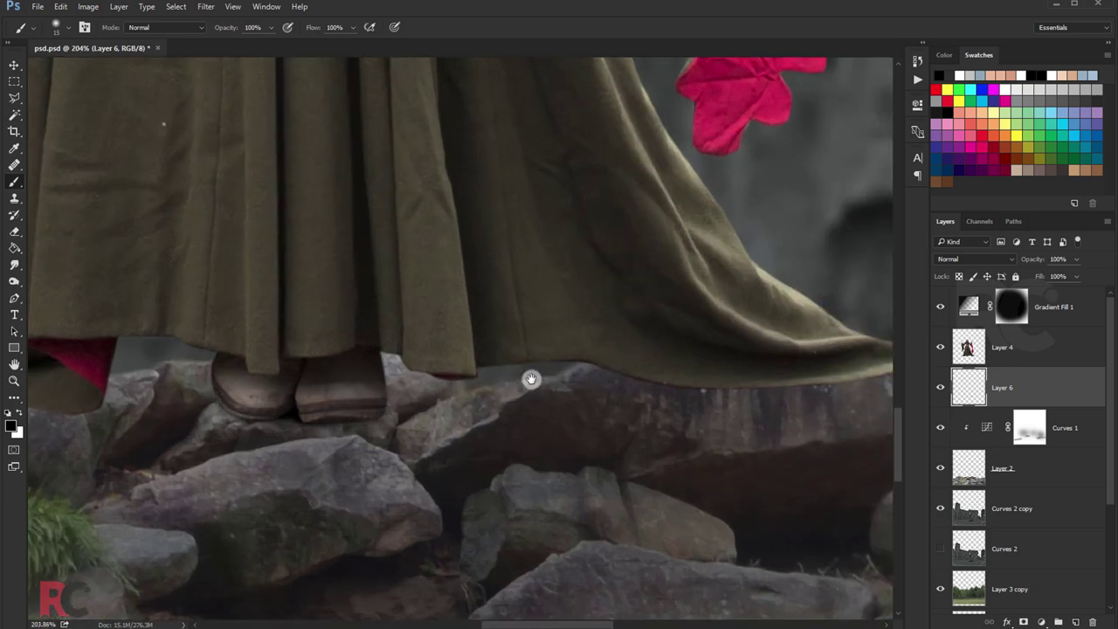
{"action": "scroll", "coordinate": [530, 379], "scroll_direction": "right", "scroll_amount": 2}
{"action": "scroll", "coordinate": [539, 362], "scroll_direction": "right", "scroll_amount": 2}
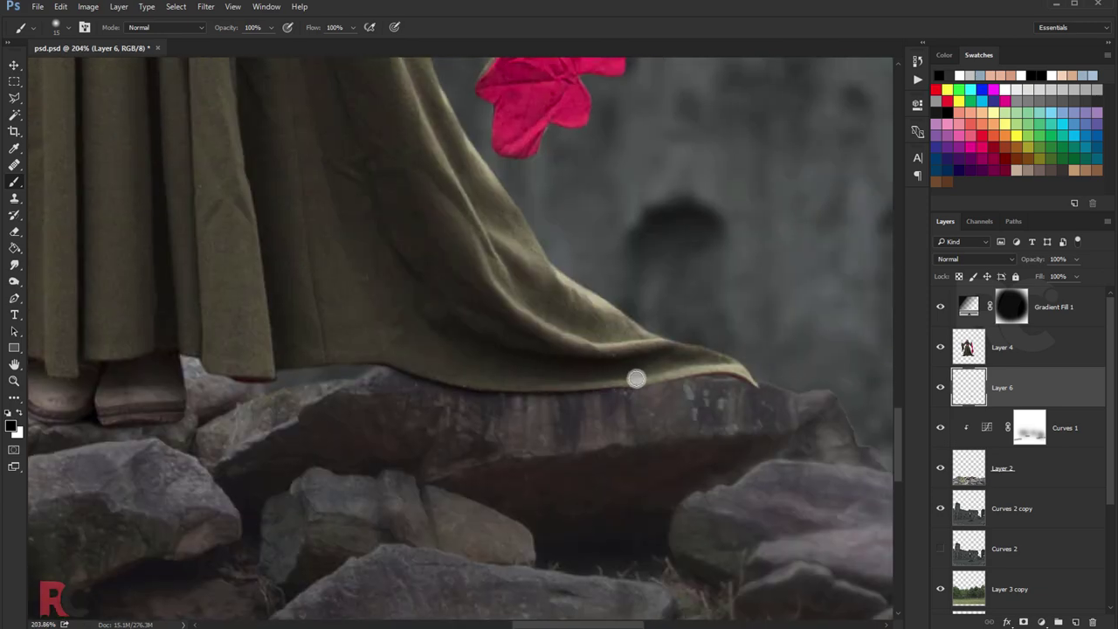
{"action": "scroll", "coordinate": [586, 379], "scroll_direction": "left", "scroll_amount": 5}
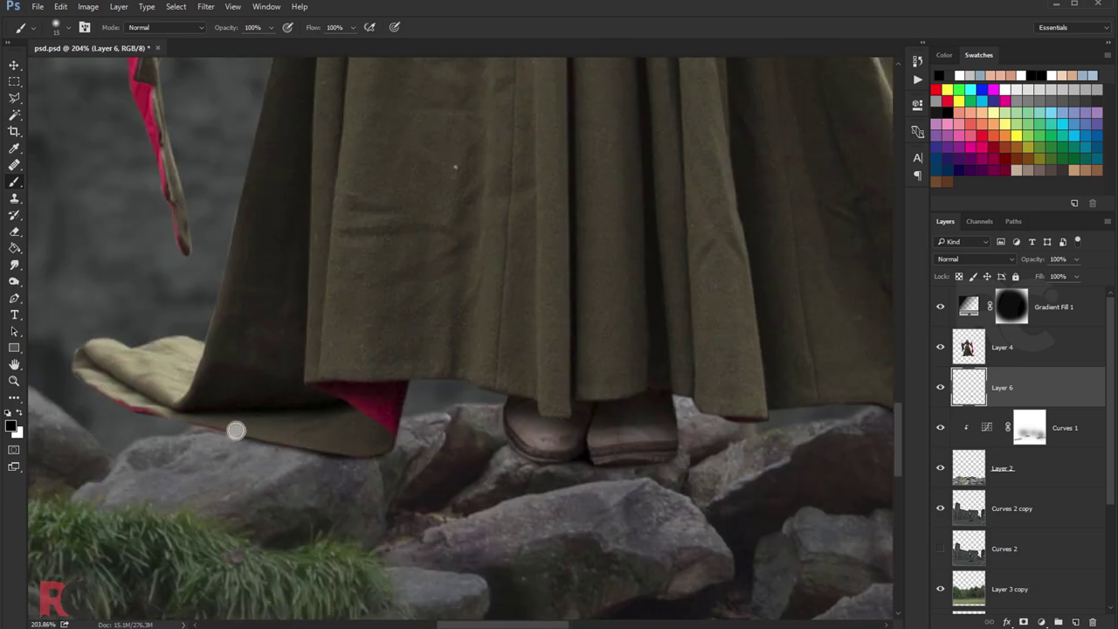
{"action": "scroll", "coordinate": [369, 452], "scroll_direction": "right", "scroll_amount": 1}
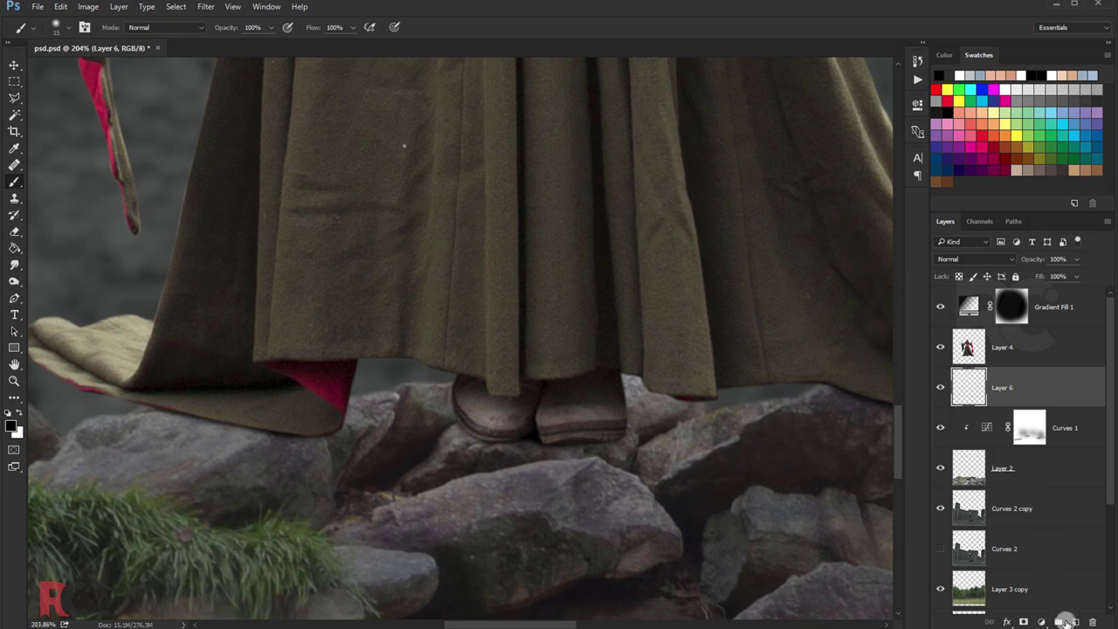
On new Layer 7, paint a dark blob under the skirt hem and stretch it beneath the feet.
{"action": "left_click", "coordinate": [1073, 621]}
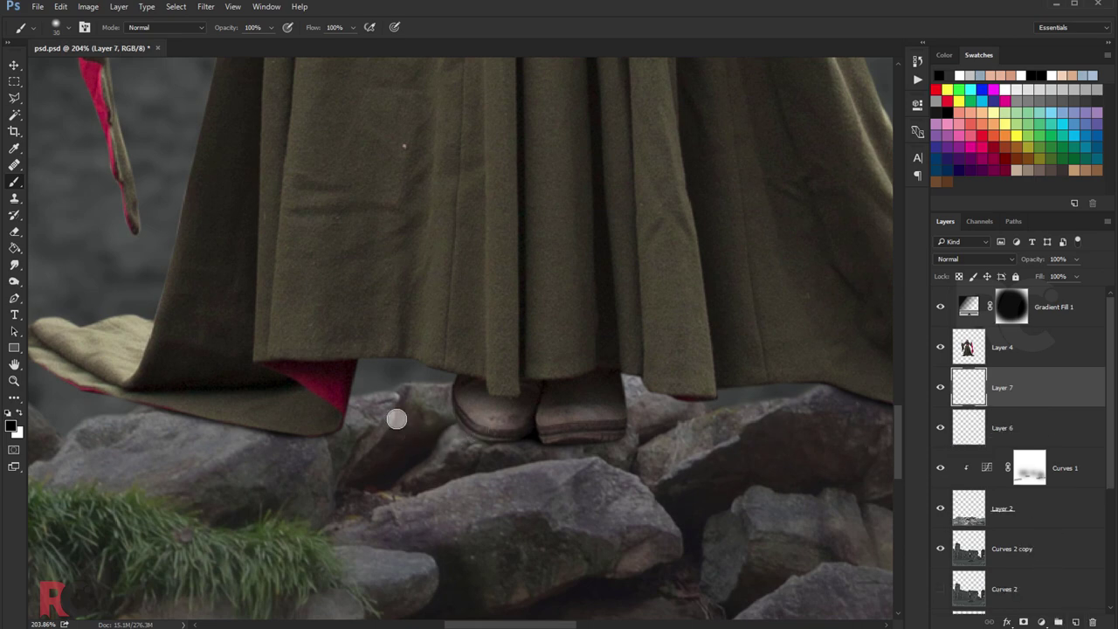
{"action": "key", "text": "bracketright"}
{"action": "key", "text": "bracketright"}
{"action": "key", "text": "bracketright"}
{"action": "mouse_move", "coordinate": [399, 437]}
{"action": "left_mouse_down"}
{"action": "mouse_move", "coordinate": [425, 405]}
{"action": "mouse_move", "coordinate": [759, 396]}
{"action": "left_mouse_up"}
{"action": "scroll", "coordinate": [356, 307], "scroll_direction": "down", "scroll_amount": 2, "text": "alt"}
{"action": "key", "text": "ctrl+t"}
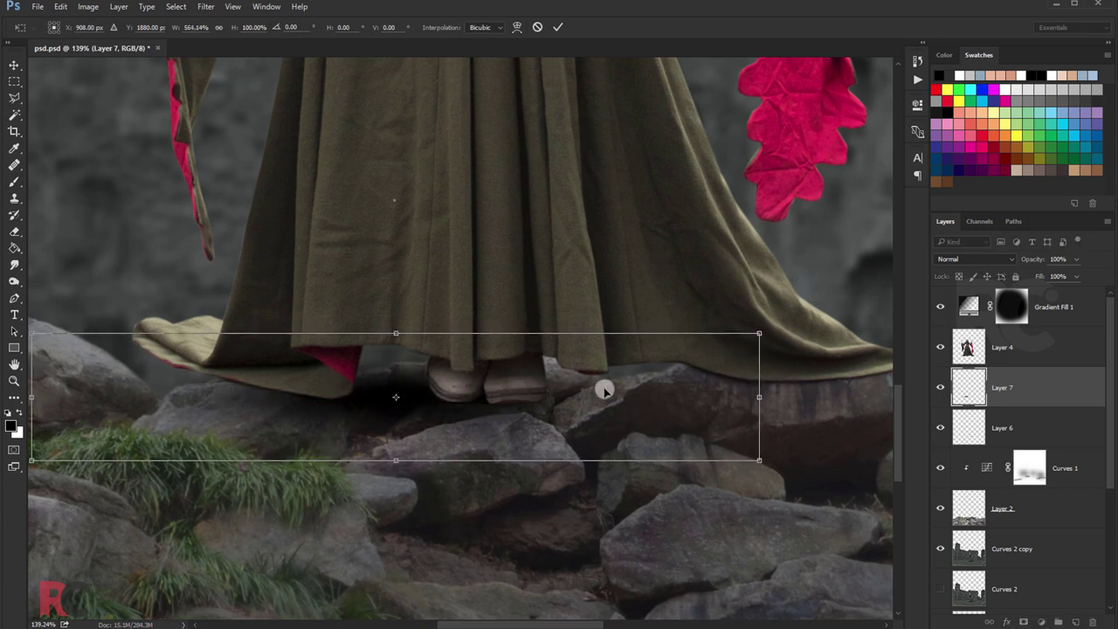
{"action": "left_click_drag", "start_coordinate": [604, 390], "coordinate": [614, 390]}
{"action": "key", "text": "Return"}
Set the Layer 7 shadow to 65% opacity.
{"action": "scroll", "coordinate": [499, 364], "scroll_direction": "down", "scroll_amount": 1, "text": "alt"}
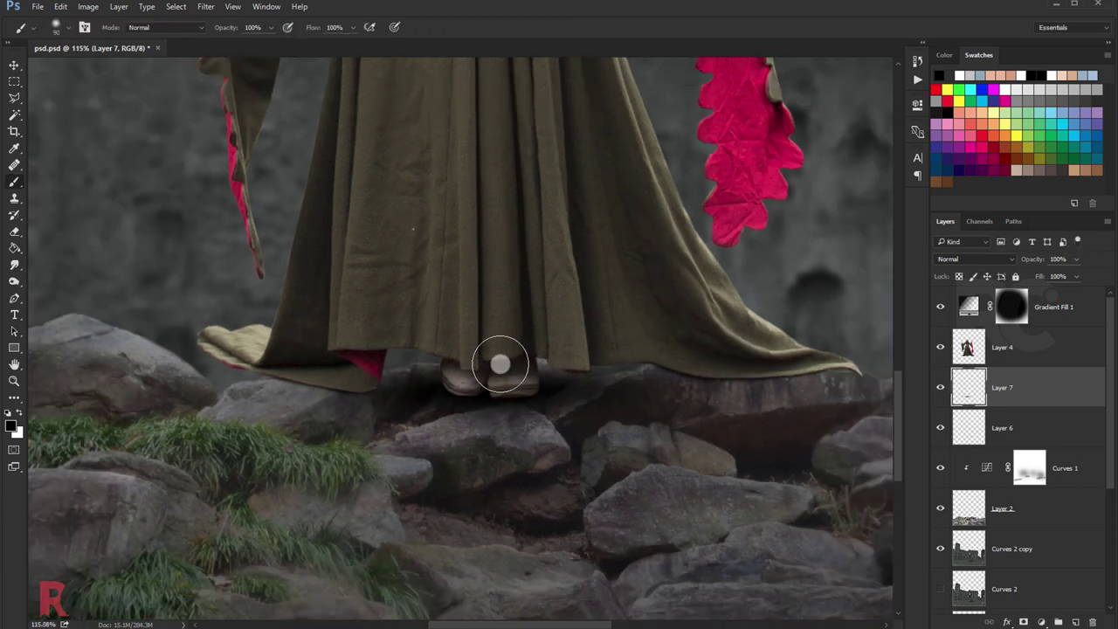
{"action": "left_click_drag", "start_coordinate": [1057, 277], "coordinate": [1056, 277]}
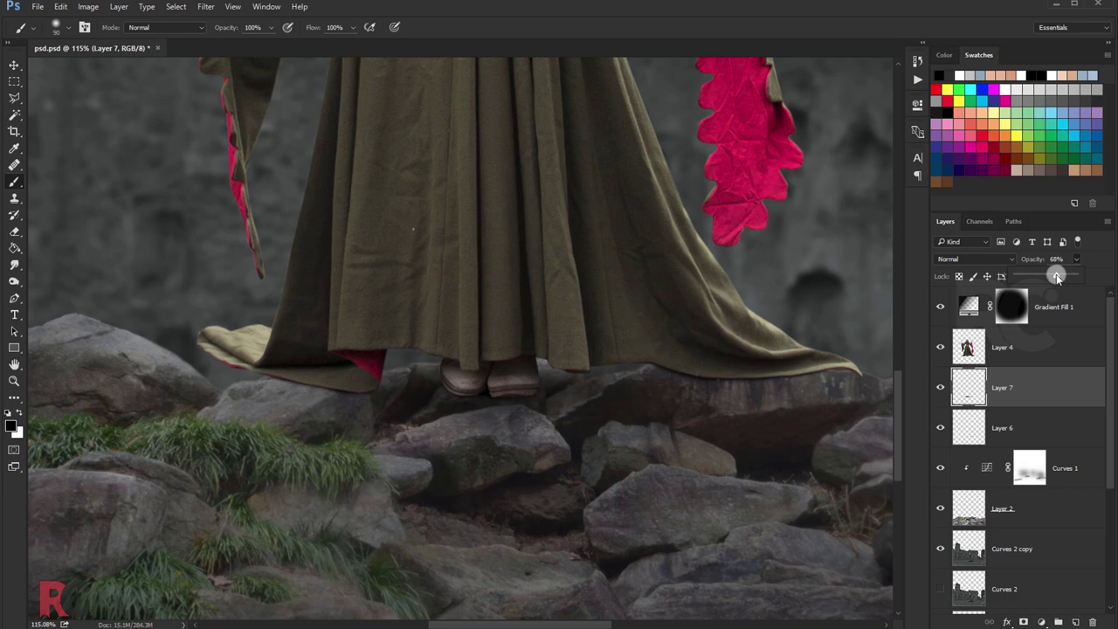
{"action": "scroll", "coordinate": [568, 350], "scroll_direction": "down", "scroll_amount": 2}
{"action": "scroll", "coordinate": [499, 353], "scroll_direction": "down", "scroll_amount": 2}
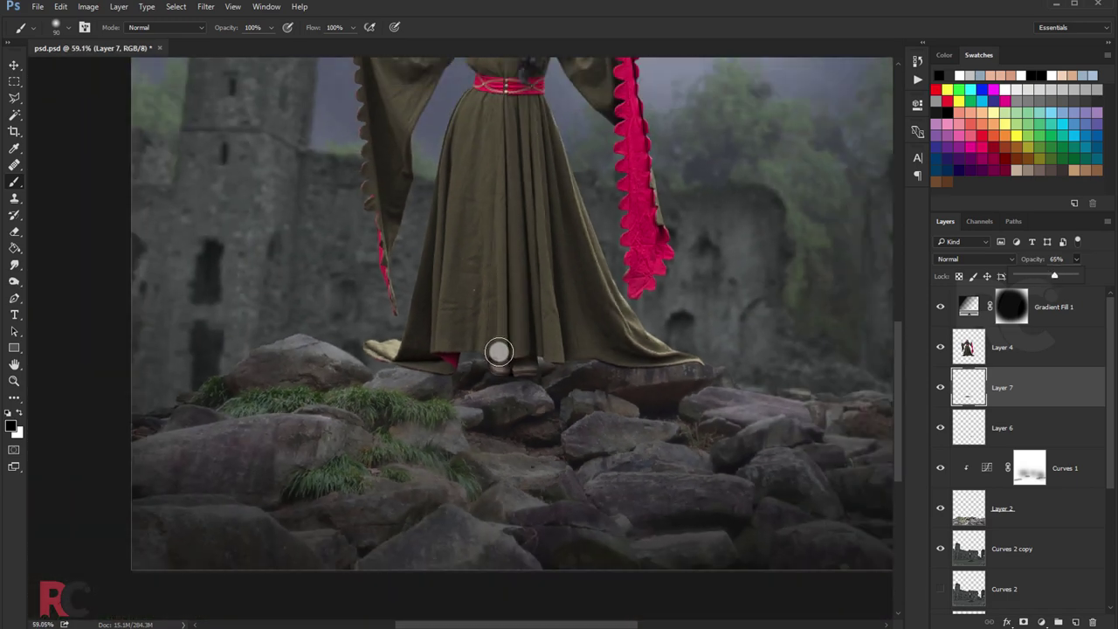
{"action": "scroll", "coordinate": [481, 387], "scroll_direction": "down", "scroll_amount": 2}
{"action": "scroll", "coordinate": [367, 320], "scroll_direction": "down", "scroll_amount": 1}
{"action": "left_click", "coordinate": [13, 65]}
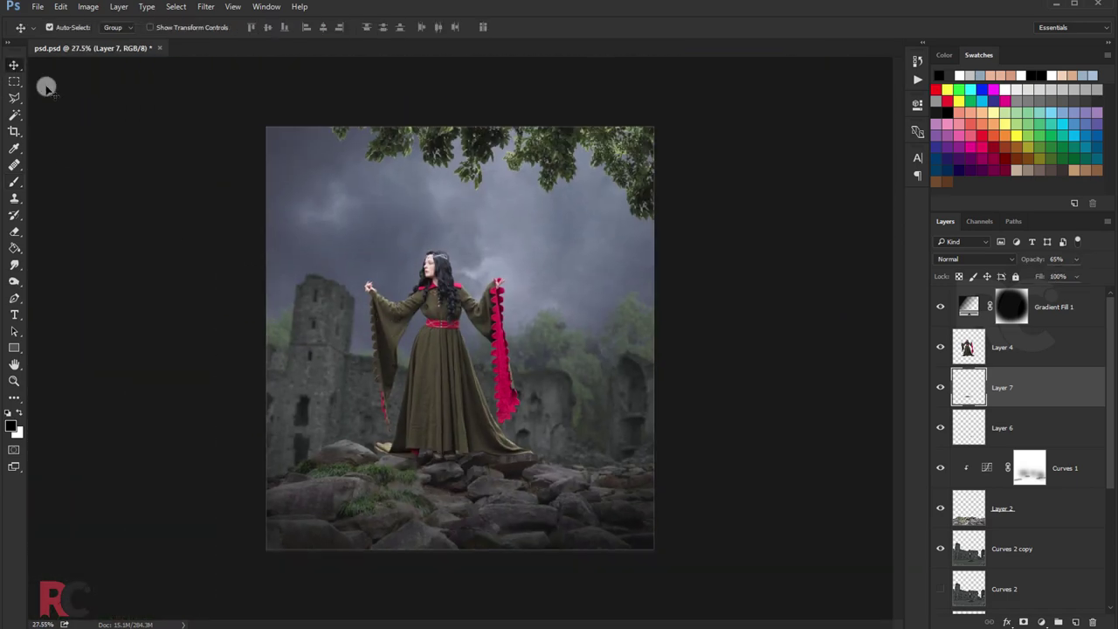
Toggle the hem shadow to compare, then select the sky layer, Layer 1.
{"action": "left_click", "coordinate": [936, 388]}
{"action": "left_click", "coordinate": [937, 389]}
{"action": "scroll", "coordinate": [608, 300], "scroll_direction": "up", "scroll_amount": 1}
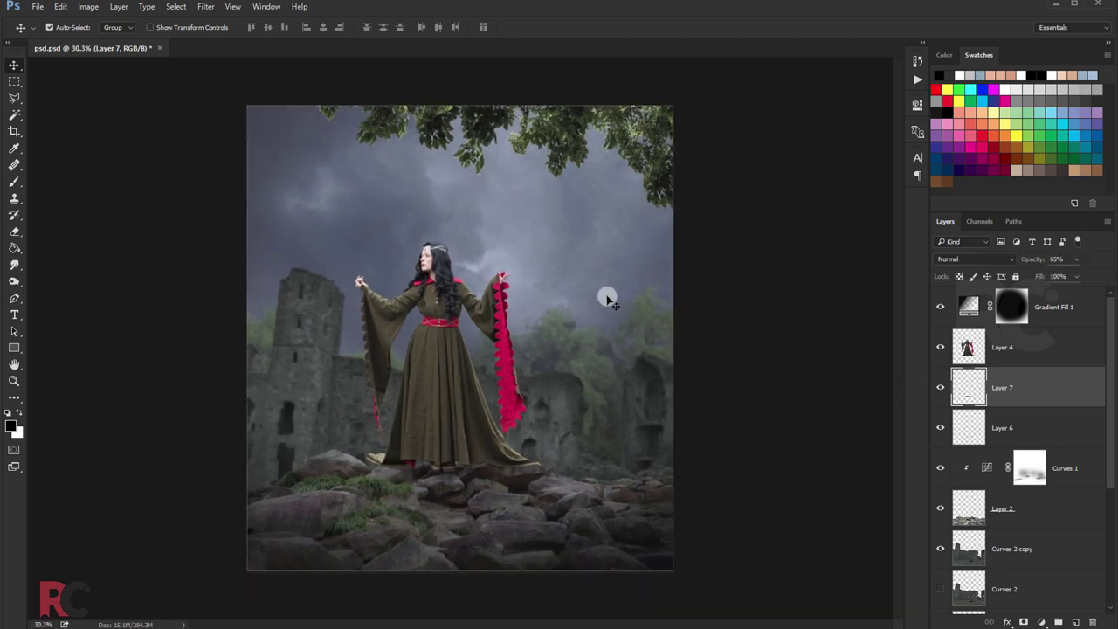
{"action": "scroll", "coordinate": [626, 298], "scroll_direction": "up", "scroll_amount": 1}
{"action": "left_click", "coordinate": [1082, 311]}
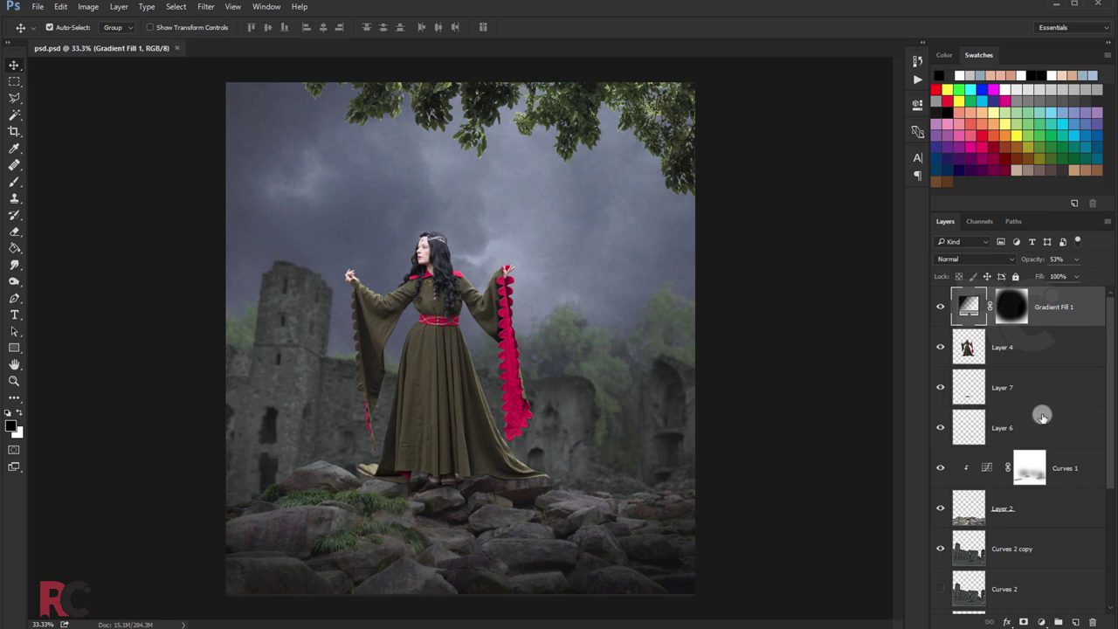
{"action": "scroll", "coordinate": [1042, 416], "scroll_direction": "down", "scroll_amount": 1}
{"action": "scroll", "coordinate": [1043, 414], "scroll_direction": "down", "scroll_amount": 2}
{"action": "scroll", "coordinate": [1042, 414], "scroll_direction": "down", "scroll_amount": 2}
{"action": "left_click", "coordinate": [1001, 542]}
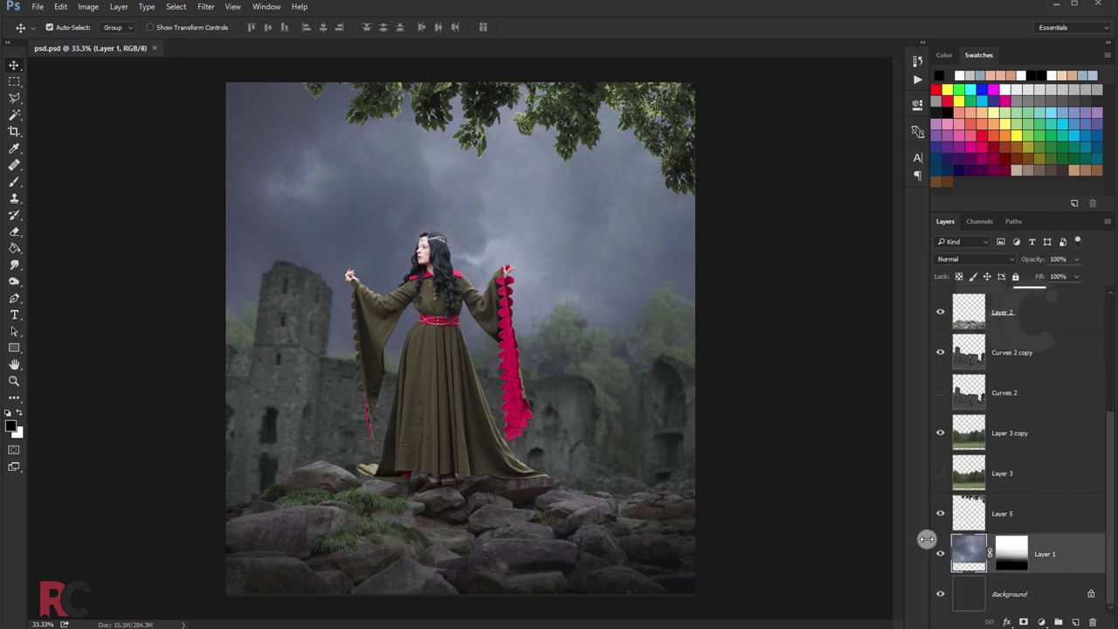
Apply a Camera Raw Filter to the sky with Luminance noise reduction 58.
{"action": "left_click", "coordinate": [206, 6]}
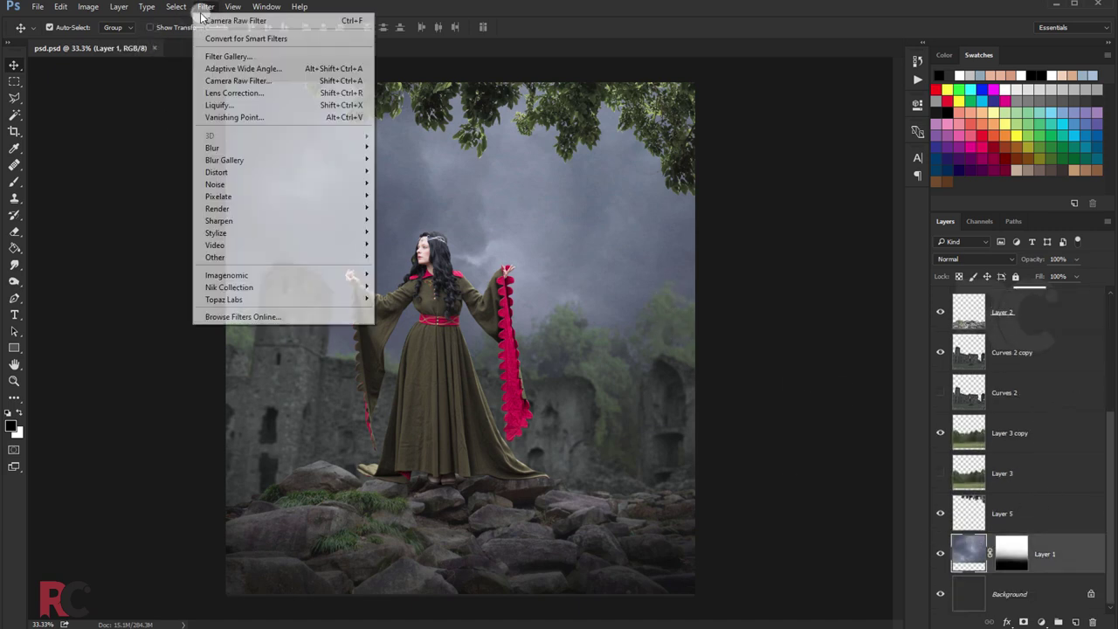
{"action": "left_click", "coordinate": [215, 82]}
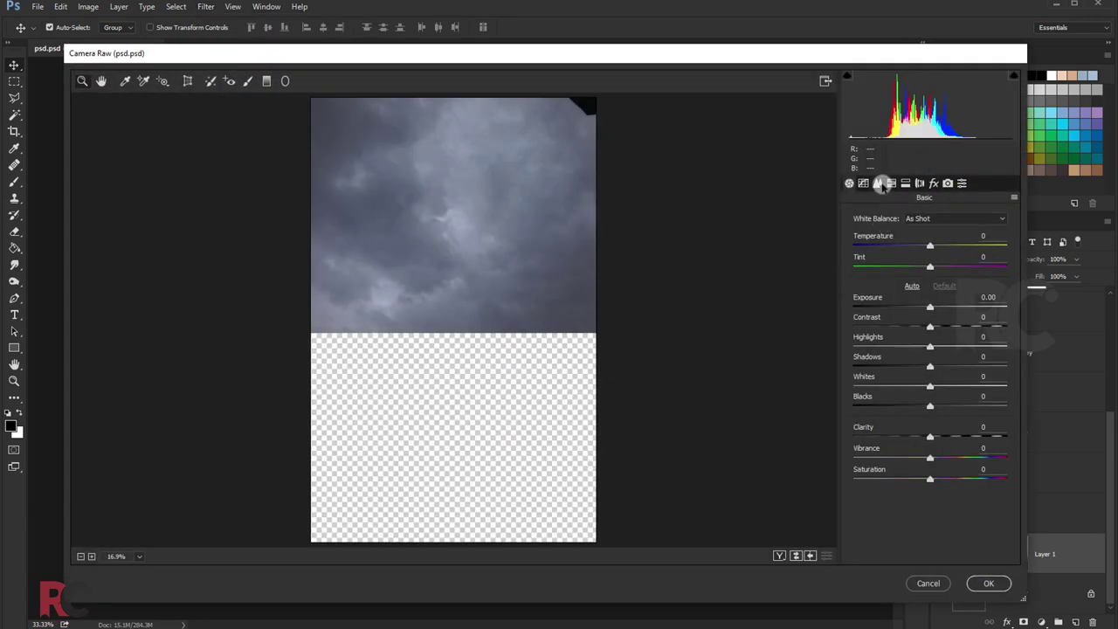
{"action": "left_click", "coordinate": [878, 183]}
{"action": "left_click_drag", "start_coordinate": [866, 342], "coordinate": [942, 343]}
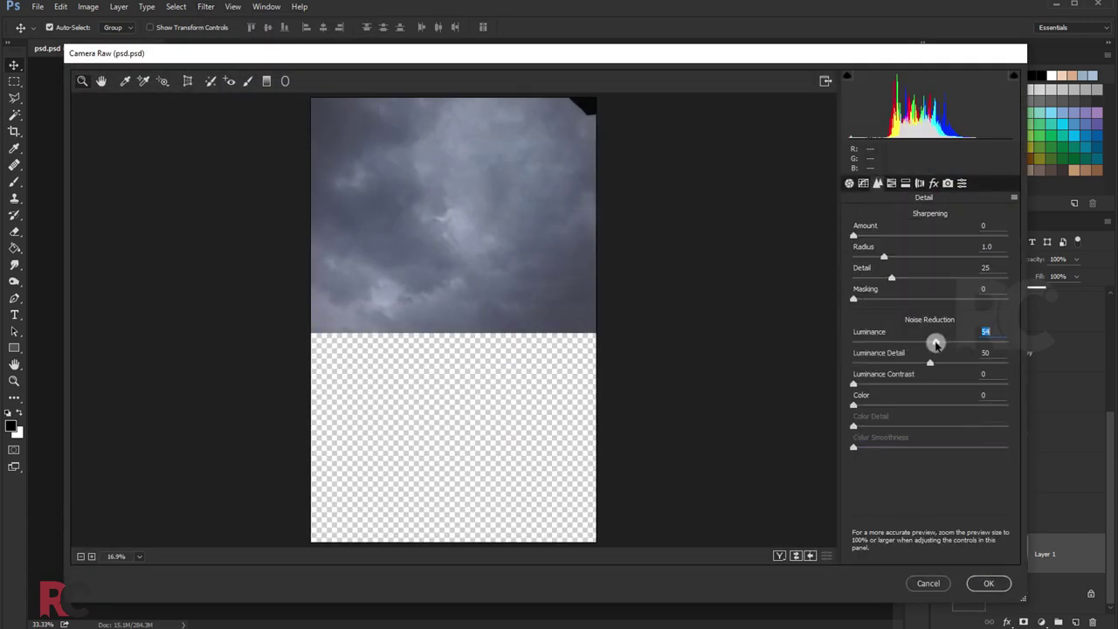
{"action": "left_click", "coordinate": [986, 583]}
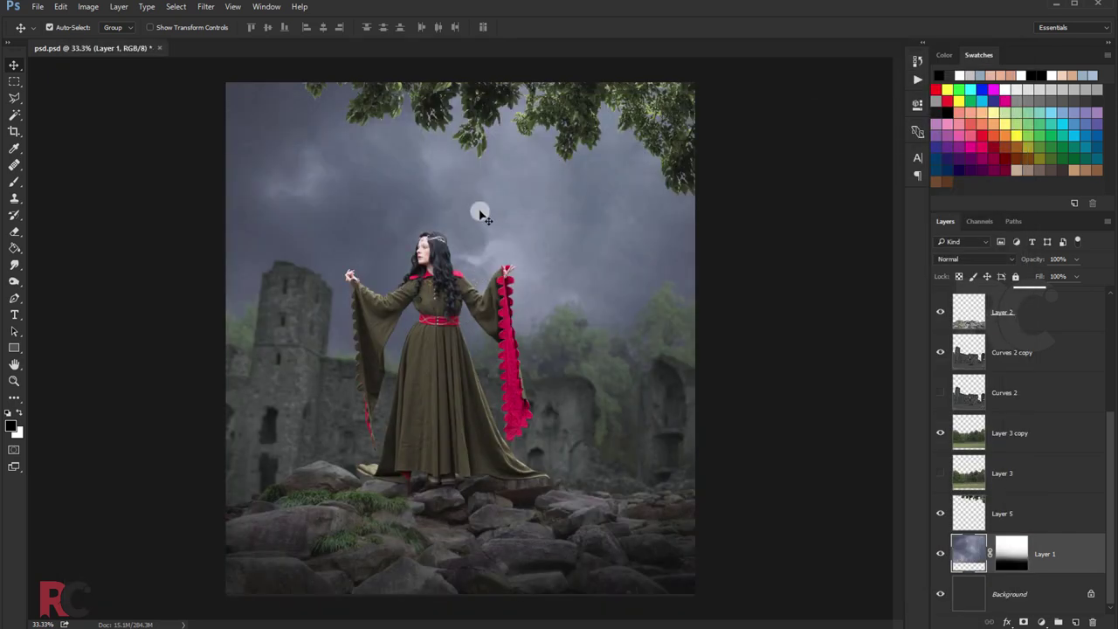
Select the Gradient Fill 1 layer and enter 5 and 3 with the number keys.
{"action": "scroll", "coordinate": [1048, 398], "scroll_direction": "up", "scroll_amount": 5}
{"action": "left_click", "coordinate": [1055, 314]}
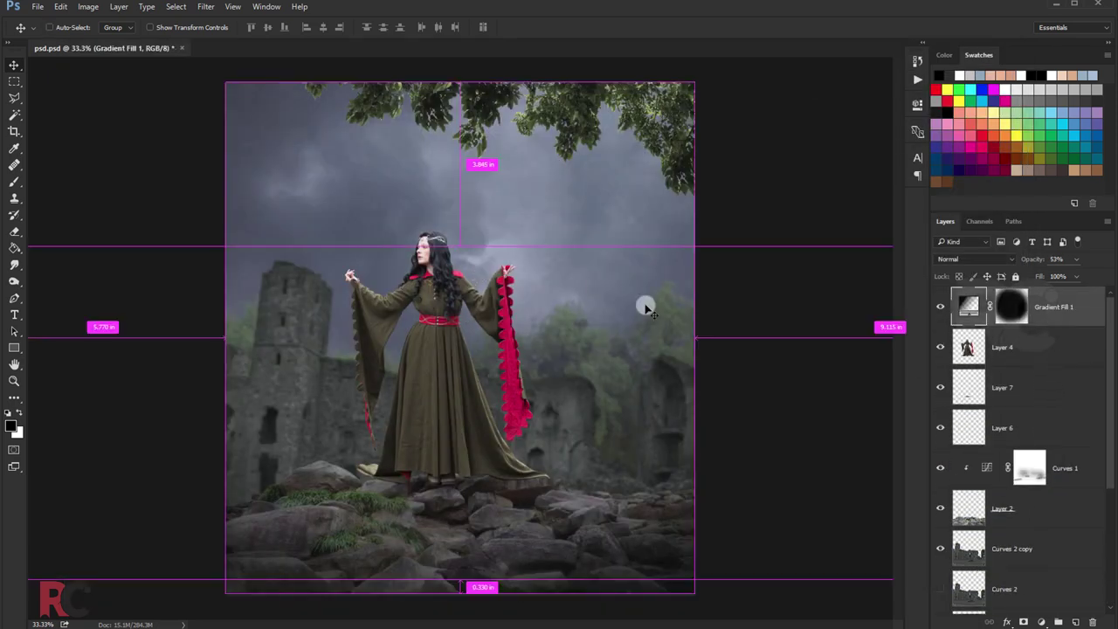
{"action": "key", "text": "5"}
{"action": "key", "text": "3"}
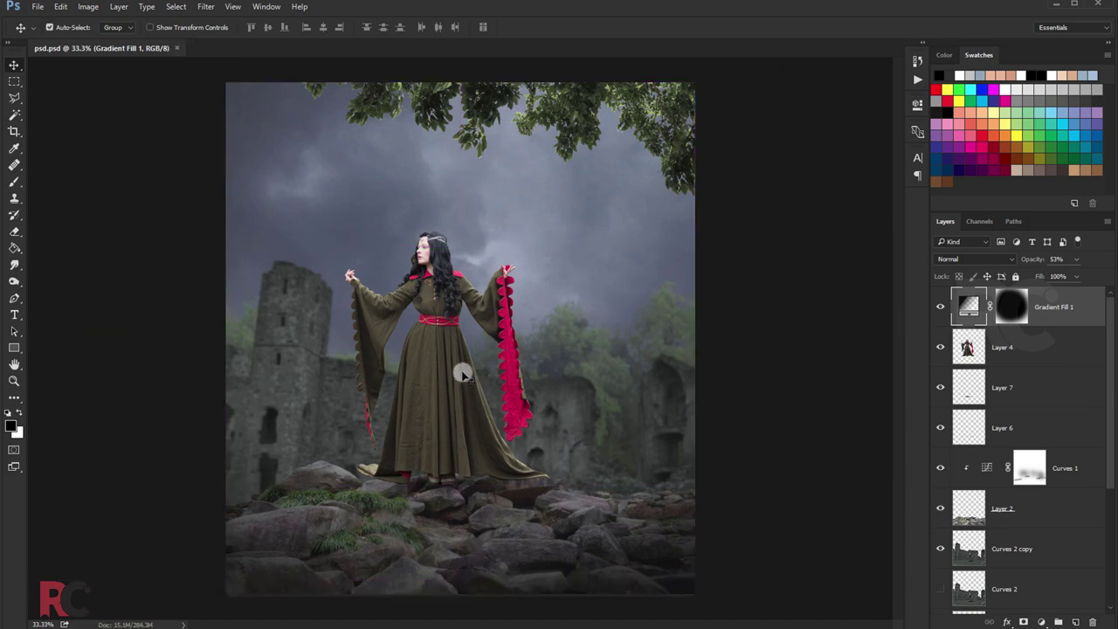
Add a new Layer 8 above Layer 4 and fill it with 50% Gray.
{"action": "left_click", "coordinate": [1011, 348]}
{"action": "left_click", "coordinate": [1075, 622]}
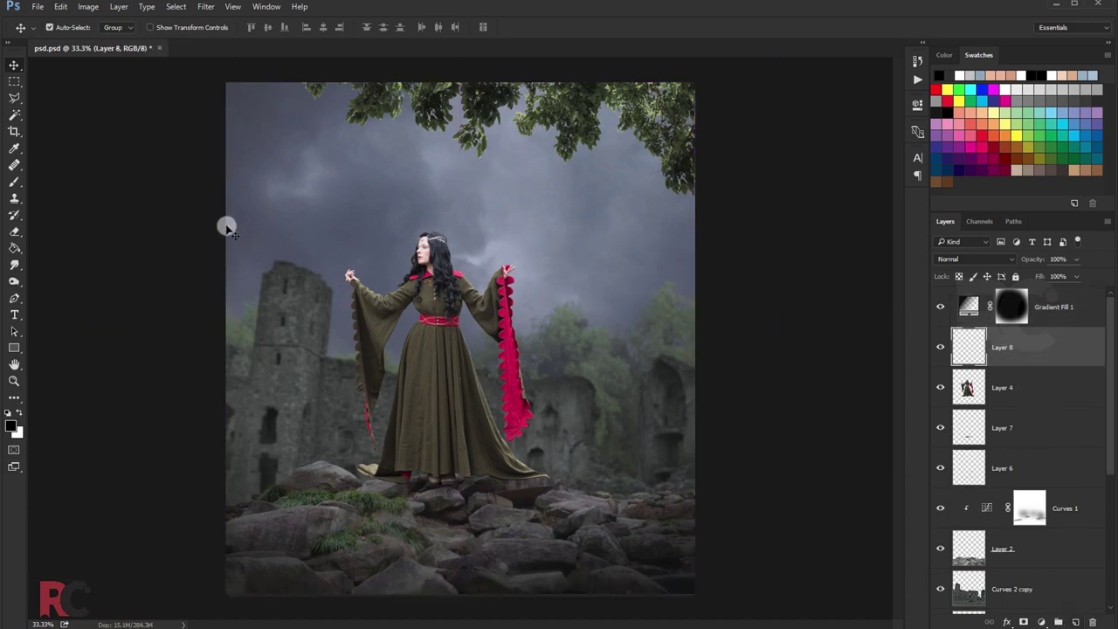
{"action": "left_click", "coordinate": [60, 6]}
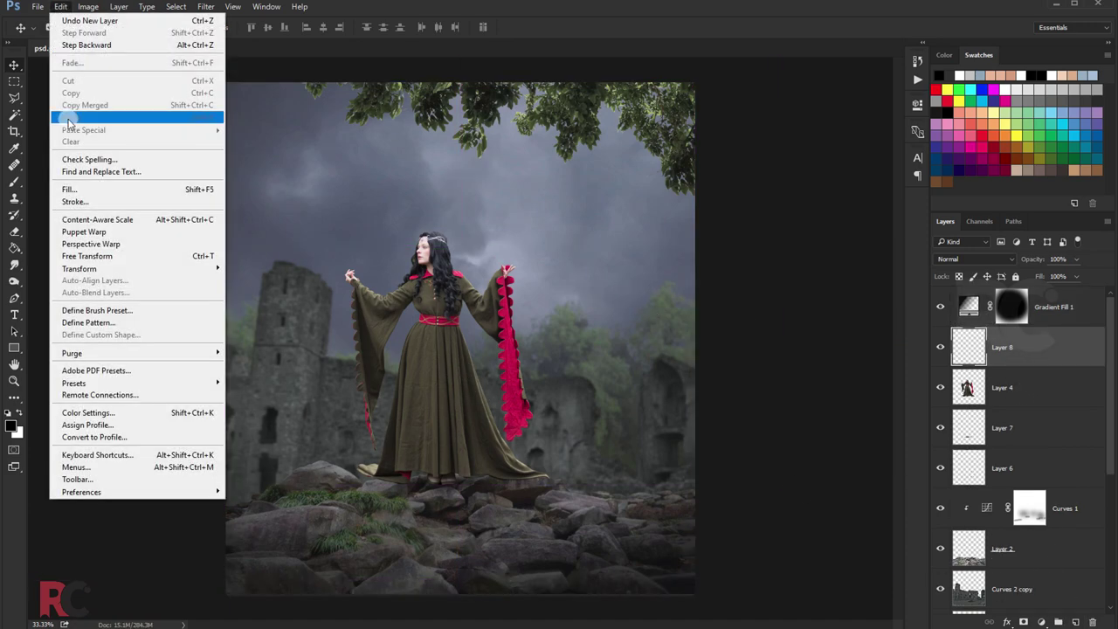
{"action": "left_click", "coordinate": [74, 189]}
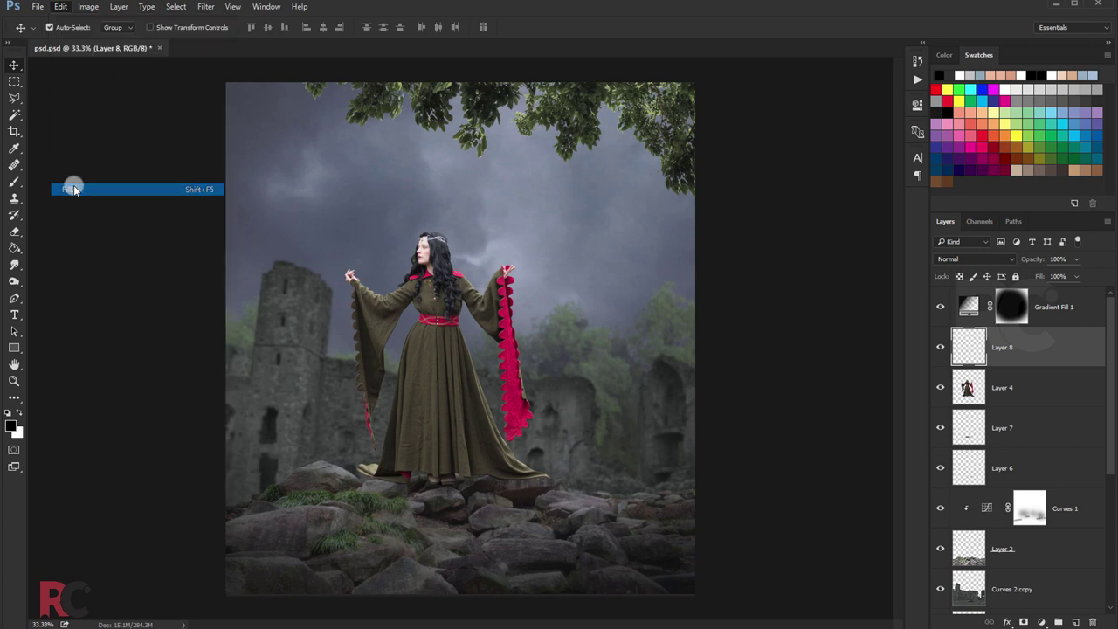
{"action": "left_click", "coordinate": [524, 173]}
{"action": "left_click", "coordinate": [487, 264]}
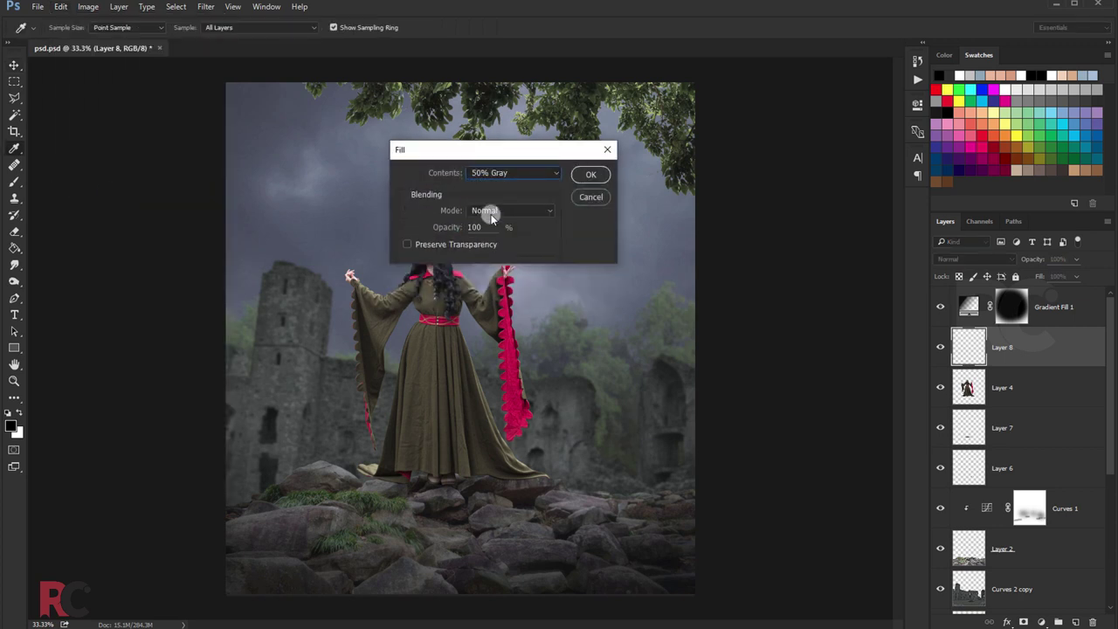
{"action": "left_click", "coordinate": [511, 211]}
{"action": "left_click", "coordinate": [493, 383]}
{"action": "left_click", "coordinate": [587, 174]}
{"action": "key", "text": "v"}
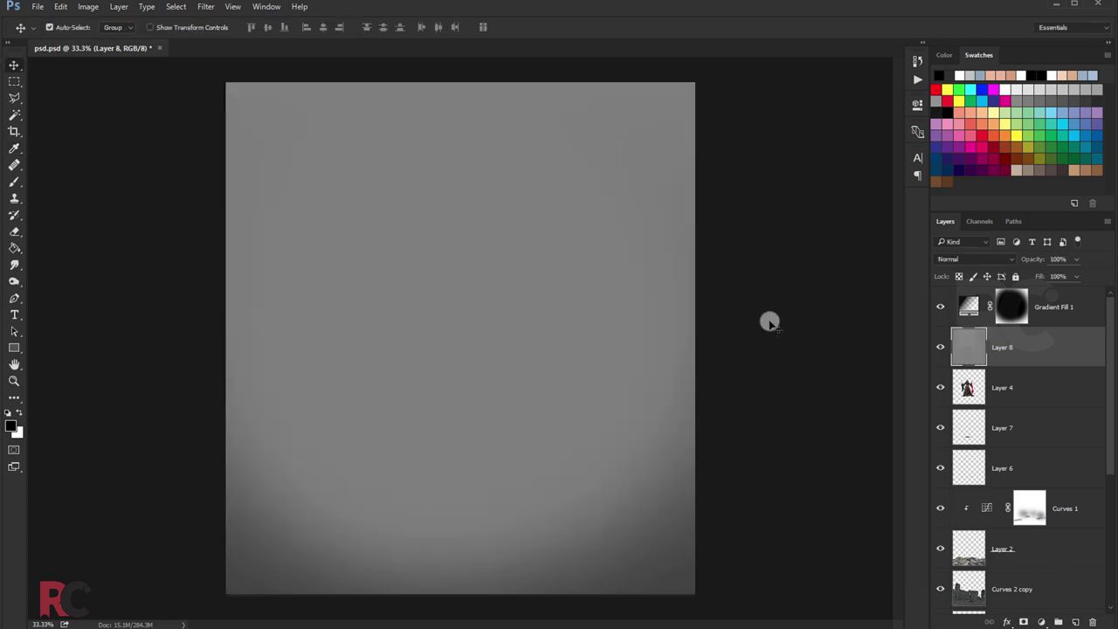
Set Layer 8 to Overlay and clip it to the woman's layer.
{"action": "left_click", "coordinate": [941, 262]}
{"action": "left_click", "coordinate": [960, 385]}
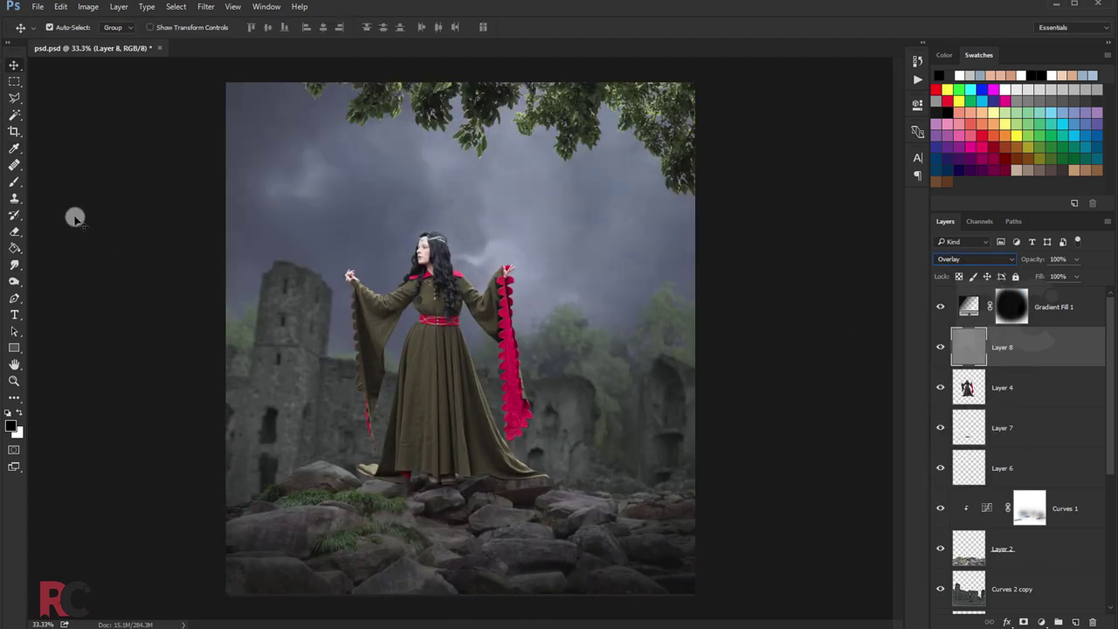
{"action": "left_click", "coordinate": [14, 281]}
{"action": "left_click", "coordinate": [52, 277]}
{"action": "scroll", "coordinate": [454, 441], "scroll_direction": "up", "scroll_amount": 4}
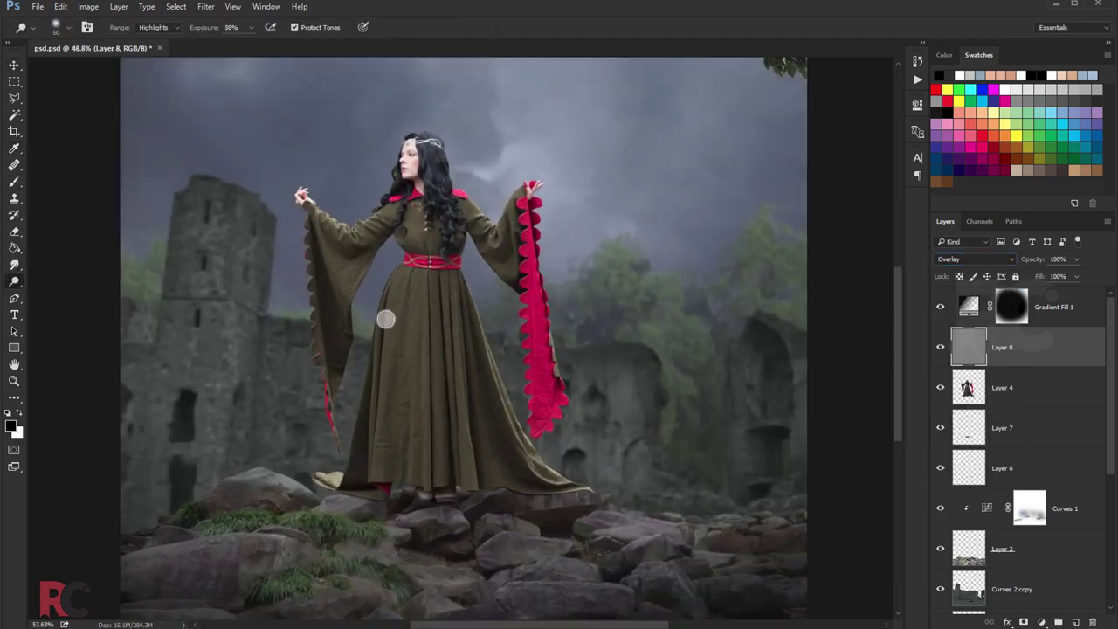
{"action": "scroll", "coordinate": [385, 320], "scroll_direction": "up", "scroll_amount": 4}
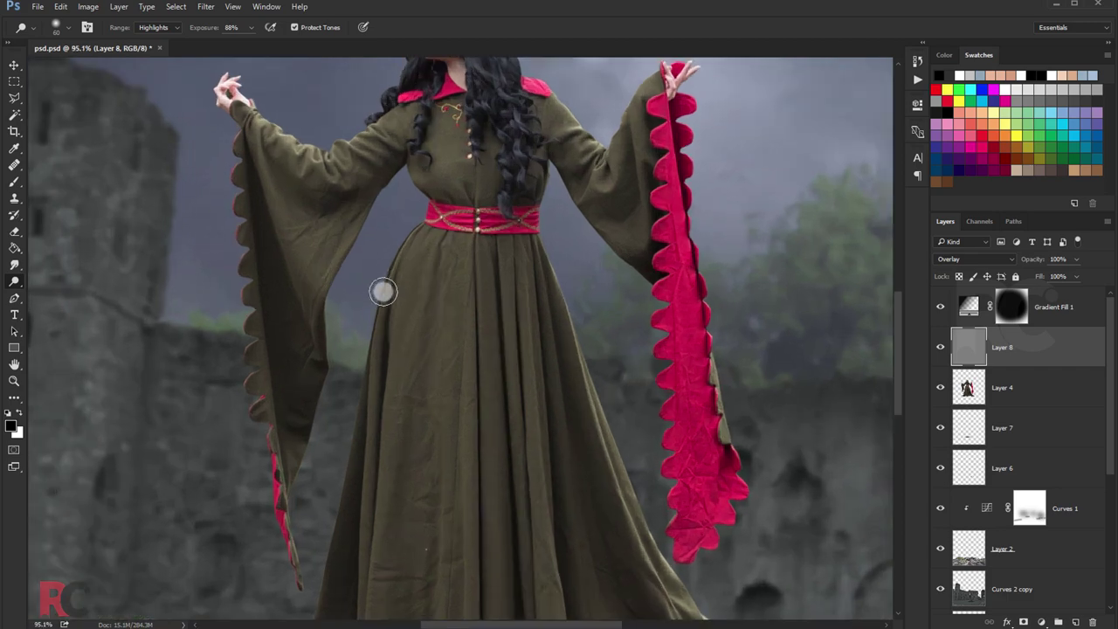
{"action": "right_click", "coordinate": [1059, 358]}
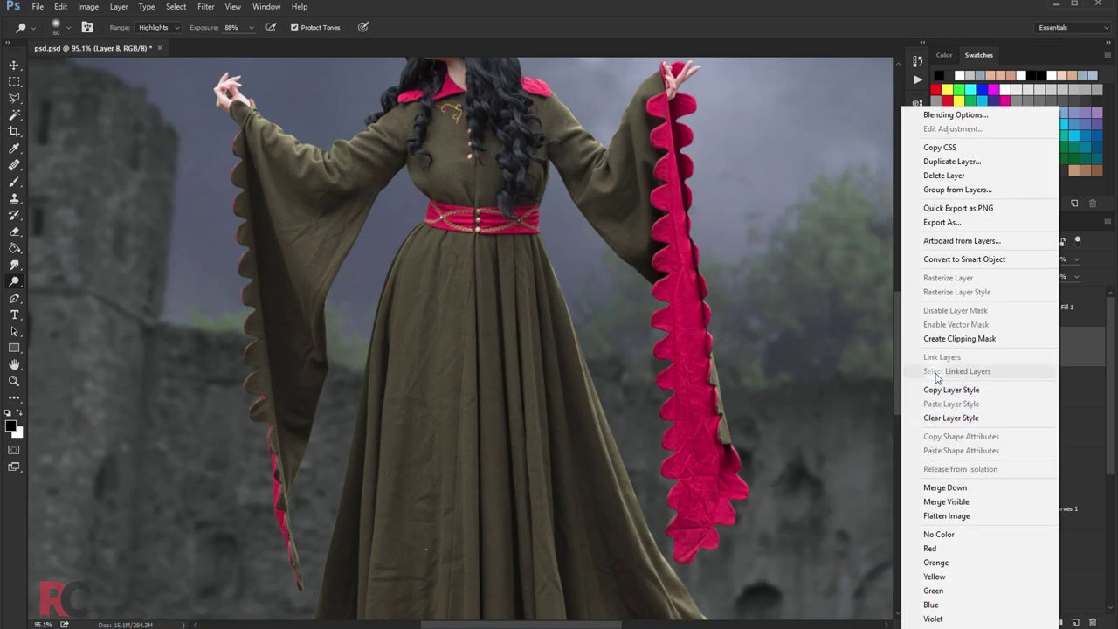
{"action": "left_click", "coordinate": [930, 338]}
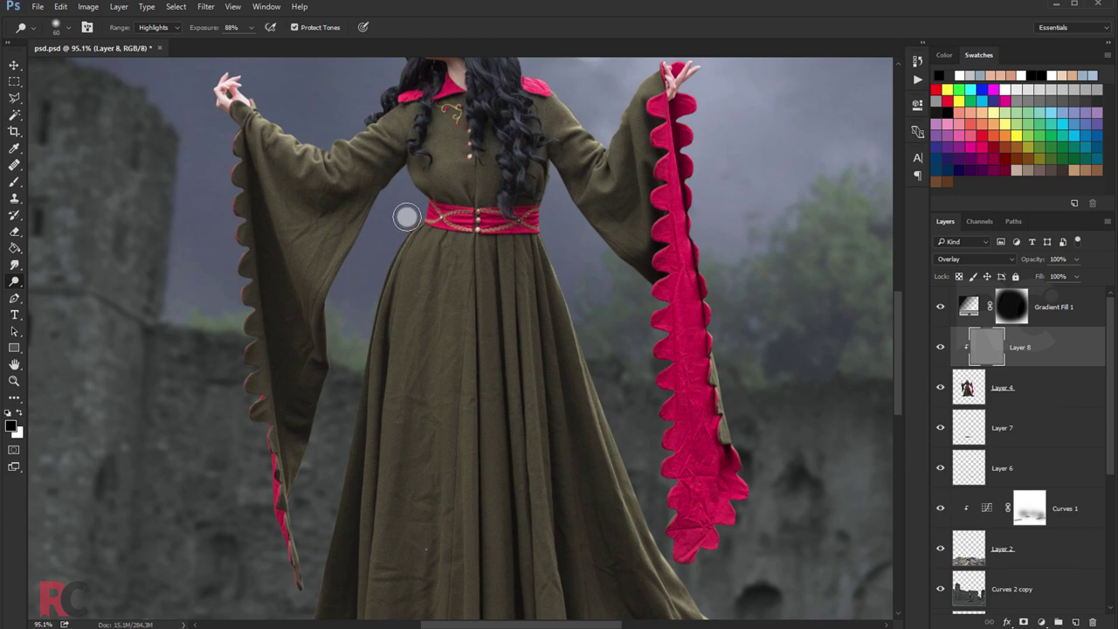
Dodge the gown at 37% exposure with a larger brush, then burn its shadows.
{"action": "scroll", "coordinate": [320, 529], "scroll_direction": "up", "scroll_amount": 1}
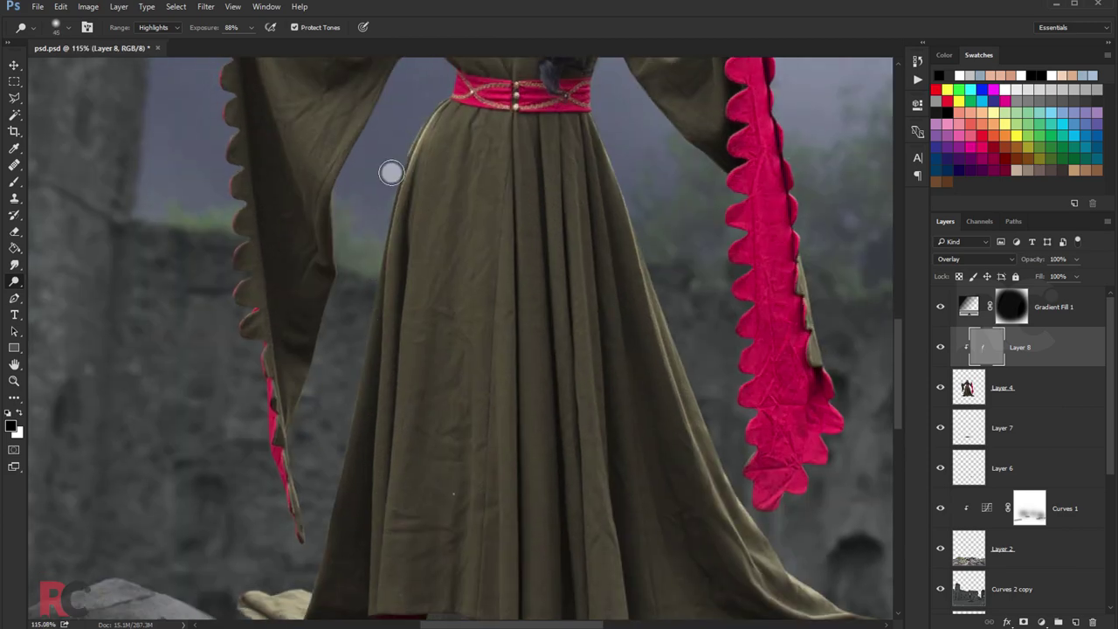
{"action": "scroll", "coordinate": [606, 125], "scroll_direction": "down", "scroll_amount": 2}
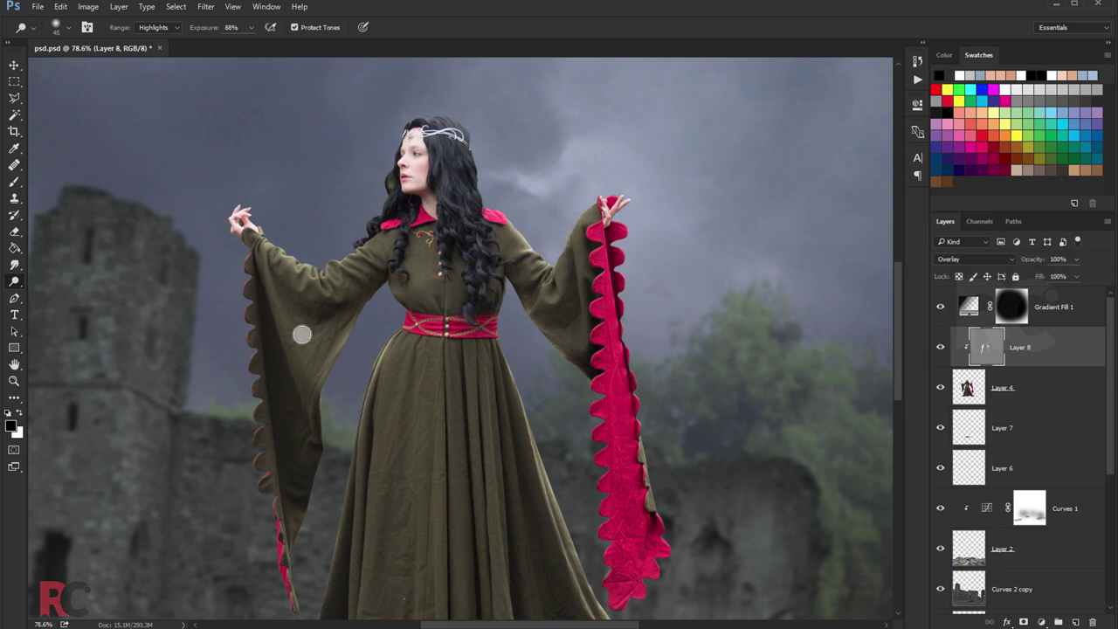
{"action": "scroll", "coordinate": [432, 266], "scroll_direction": "down", "scroll_amount": 3}
{"action": "key", "text": "3"}
{"action": "key", "text": "7"}
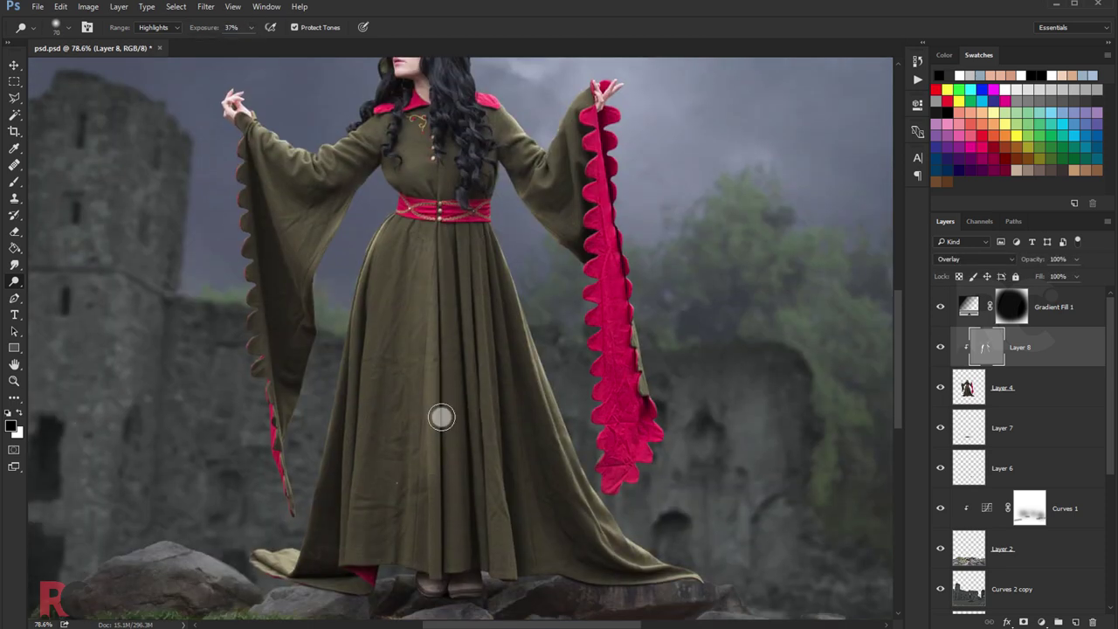
{"action": "key", "text": "shift+o"}
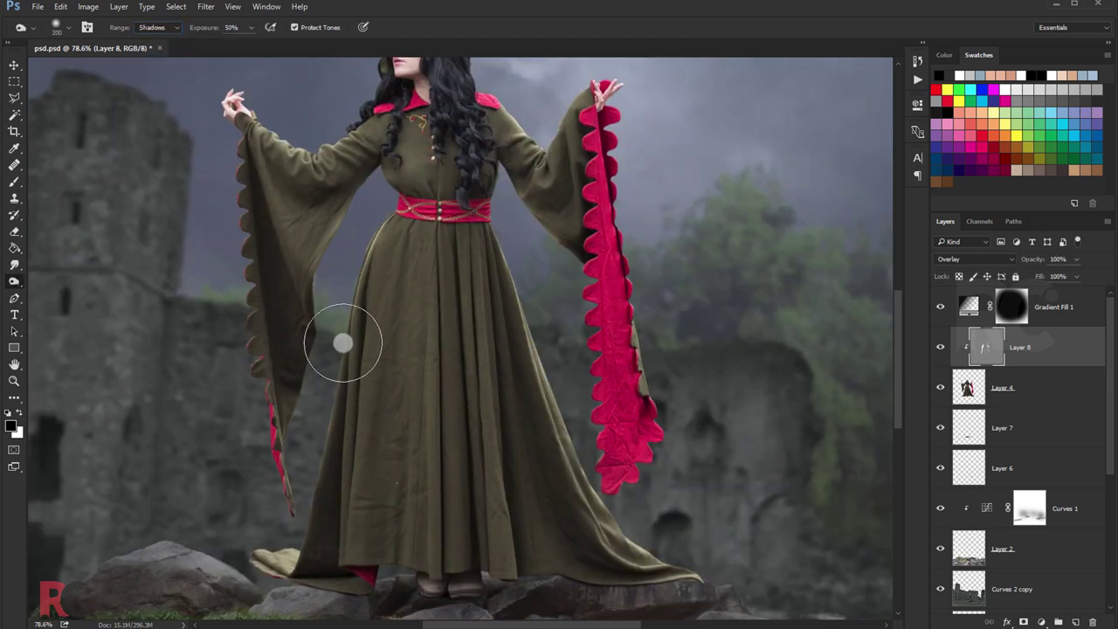
{"action": "scroll", "coordinate": [458, 378], "scroll_direction": "down", "scroll_amount": 2}
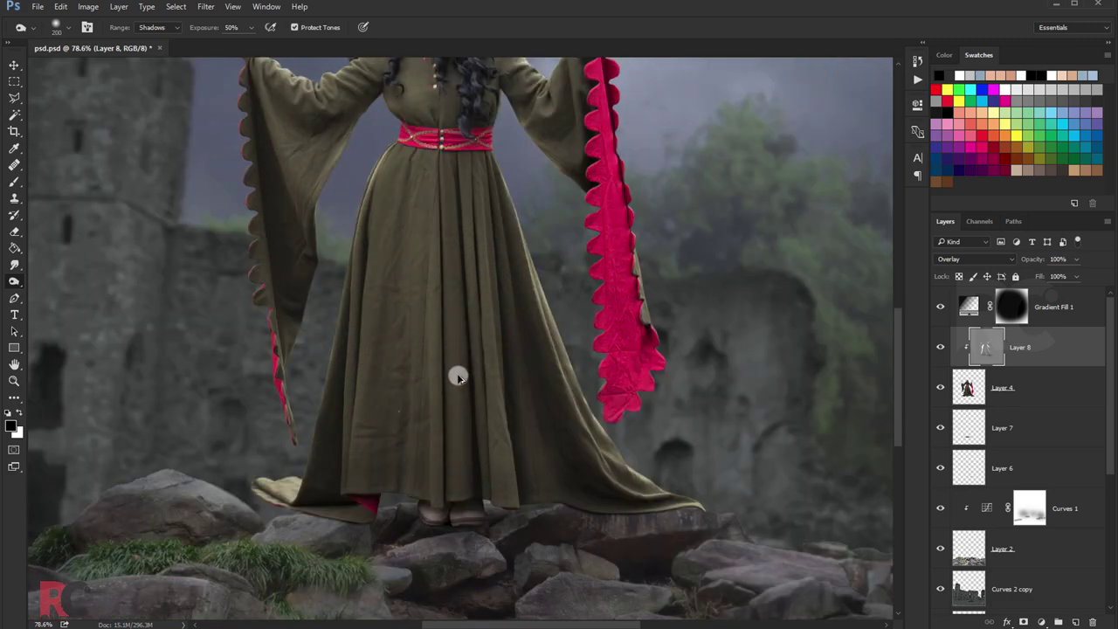
{"action": "scroll", "coordinate": [481, 506], "scroll_direction": "up", "scroll_amount": 3}
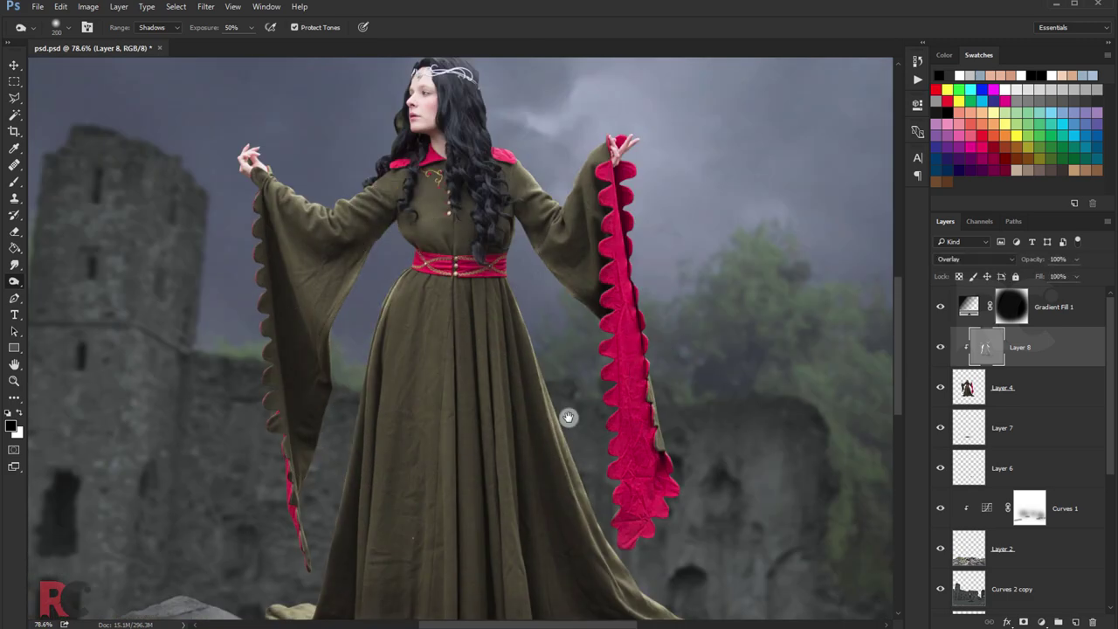
{"action": "left_click_drag", "start_coordinate": [568, 417], "coordinate": [539, 234]}
Hide and reshow Layer 8 to compare the gown before and after.
{"action": "key", "text": "e"}
{"action": "left_click", "coordinate": [938, 348]}
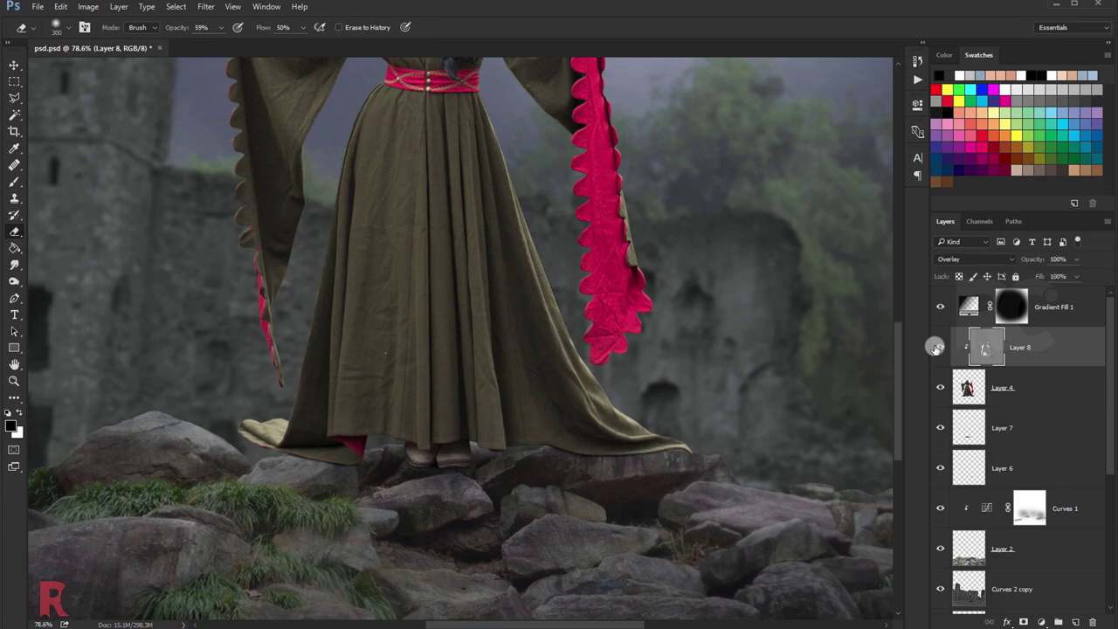
{"action": "left_click", "coordinate": [938, 347]}
{"action": "scroll", "coordinate": [656, 448], "scroll_direction": "up", "scroll_amount": 6}
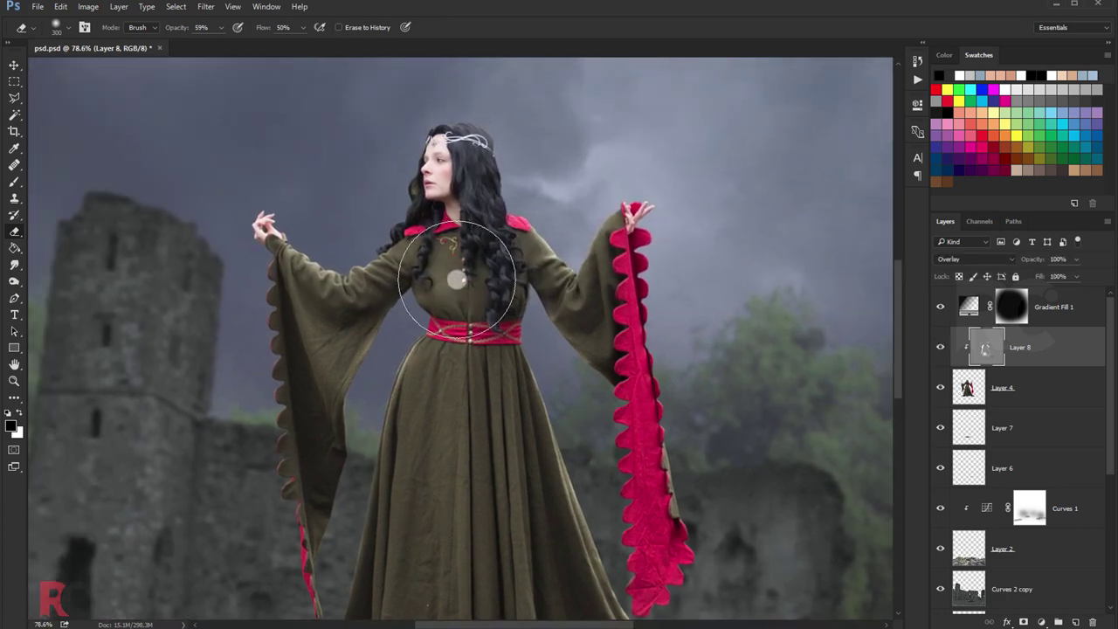
Add a new Layer 9 above the woman's Layer 4 and take the Brush with black paint.
{"action": "left_click", "coordinate": [1004, 384]}
{"action": "left_click", "coordinate": [1072, 621]}
{"action": "scroll", "coordinate": [475, 262], "scroll_direction": "up", "scroll_amount": 2}
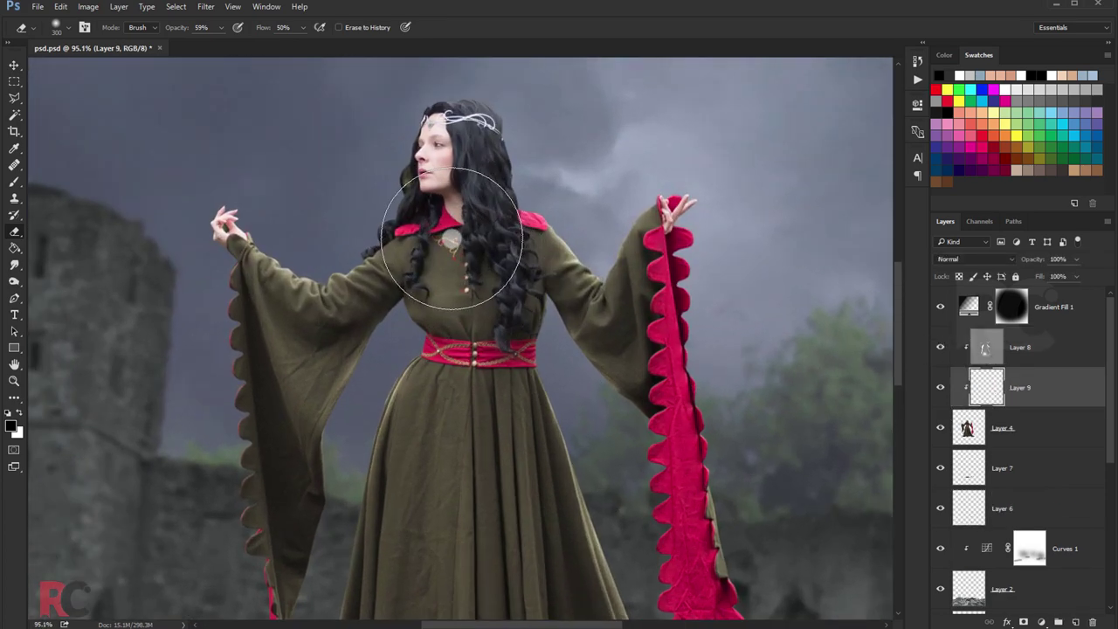
{"action": "scroll", "coordinate": [474, 261], "scroll_direction": "up", "scroll_amount": 2}
{"action": "left_click", "coordinate": [14, 181]}
{"action": "key", "text": "x"}
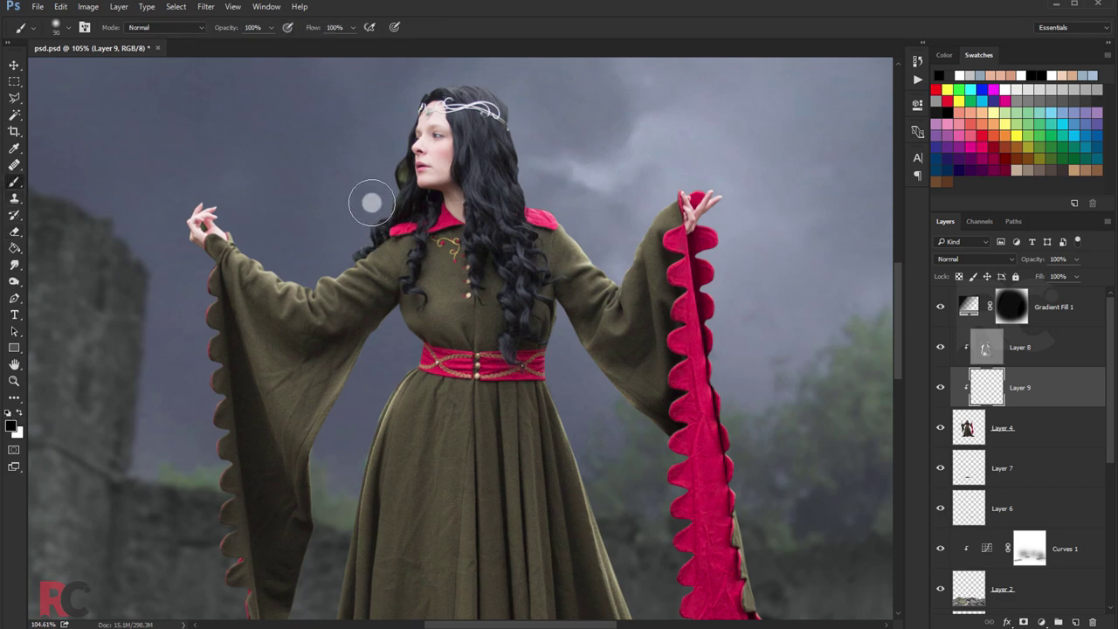
{"action": "scroll", "coordinate": [372, 194], "scroll_direction": "up", "scroll_amount": 1}
{"action": "scroll", "coordinate": [384, 179], "scroll_direction": "up", "scroll_amount": 1}
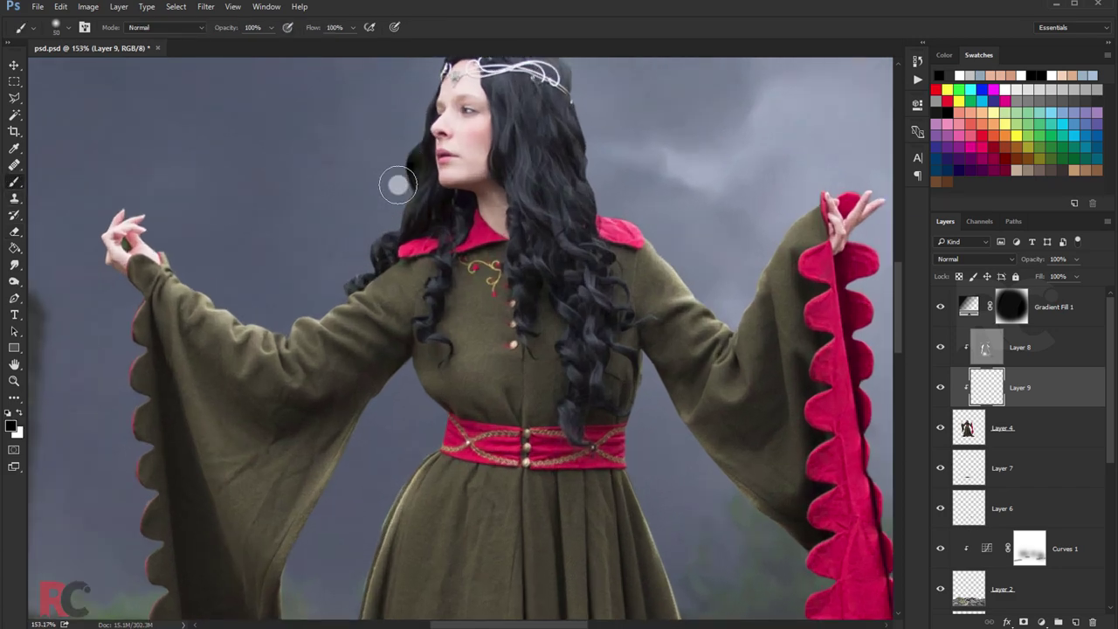
Sample a dark grey-purple from the image and darken it slightly to #313037.
{"action": "left_click", "coordinate": [12, 425]}
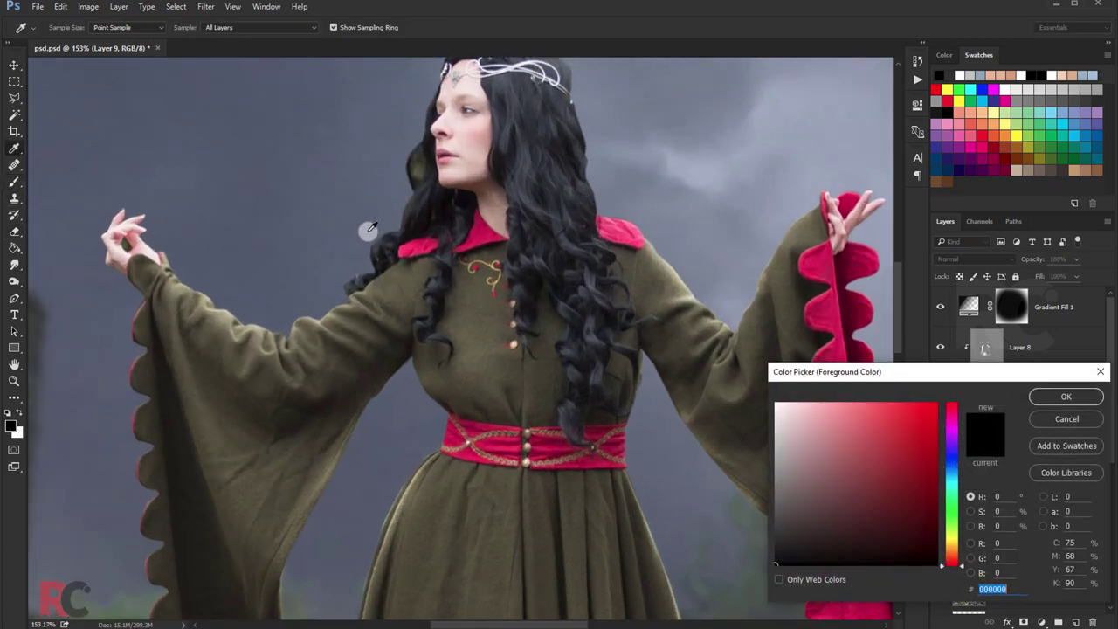
{"action": "left_click", "coordinate": [419, 196]}
{"action": "left_click", "coordinate": [1044, 400]}
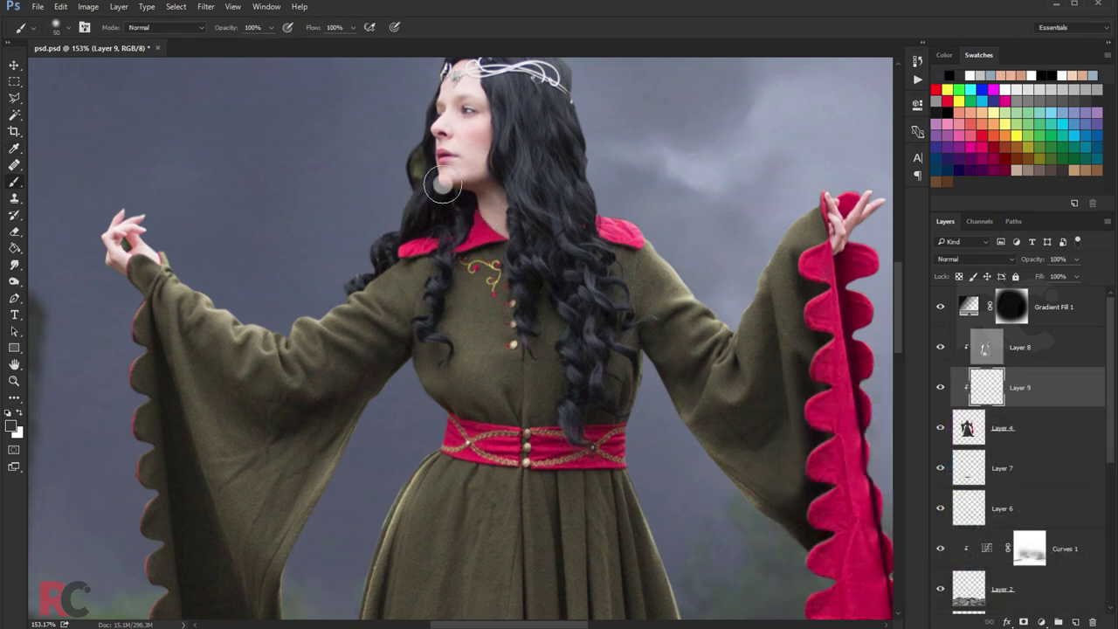
{"action": "scroll", "coordinate": [411, 183], "scroll_direction": "up", "scroll_amount": 2}
{"action": "left_click_drag", "start_coordinate": [412, 266], "coordinate": [387, 267]}
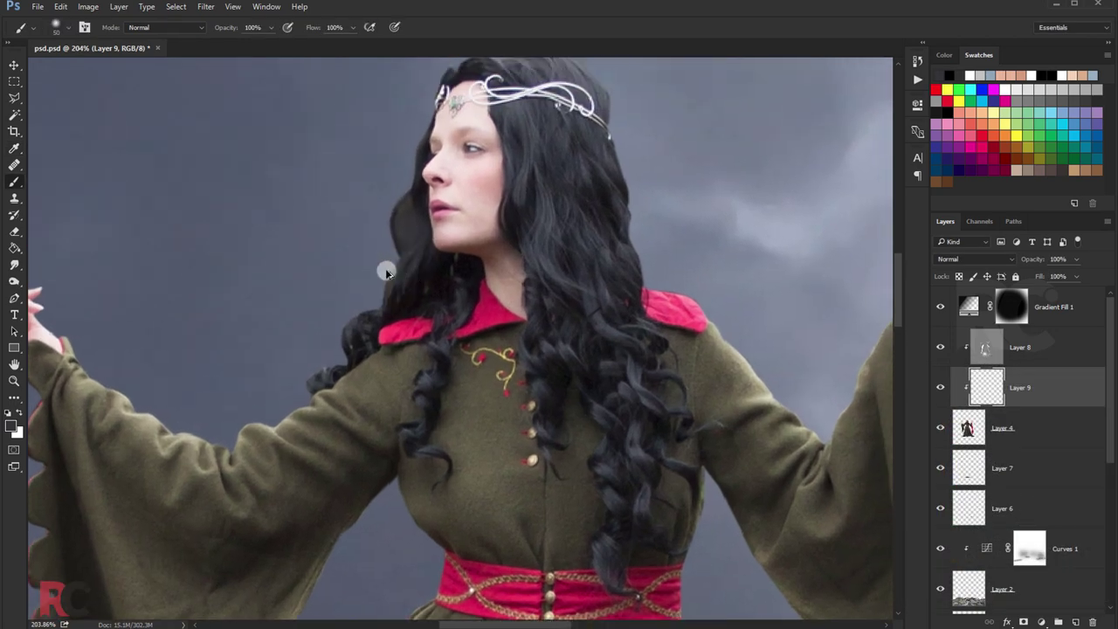
{"action": "left_click", "coordinate": [10, 427]}
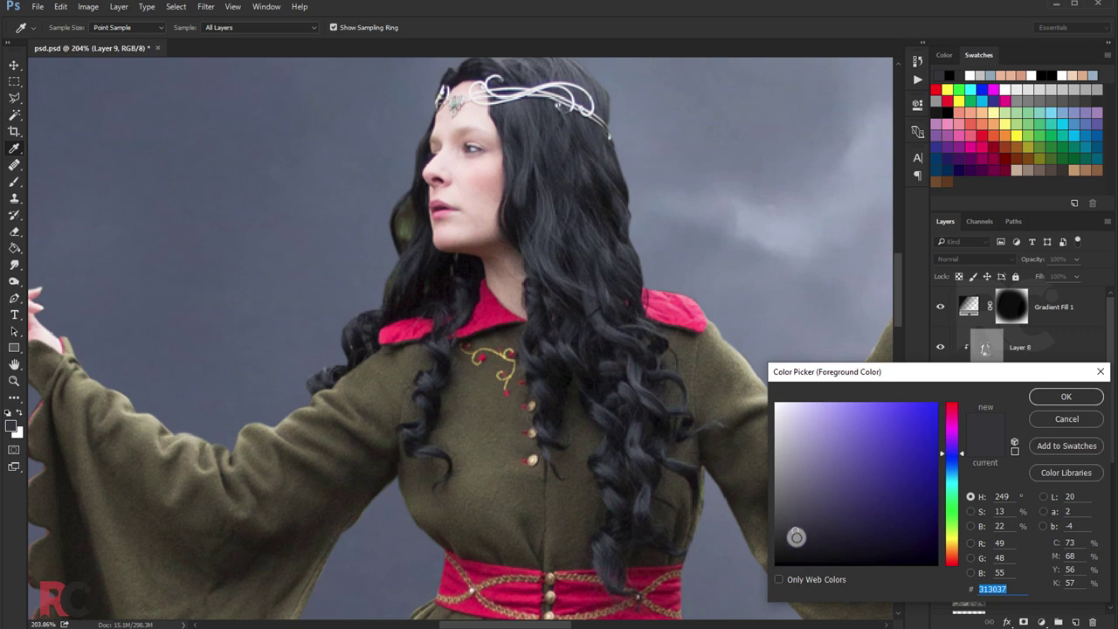
{"action": "left_click_drag", "start_coordinate": [795, 536], "coordinate": [792, 537]}
{"action": "left_click", "coordinate": [1065, 396]}
{"action": "key", "text": "b"}
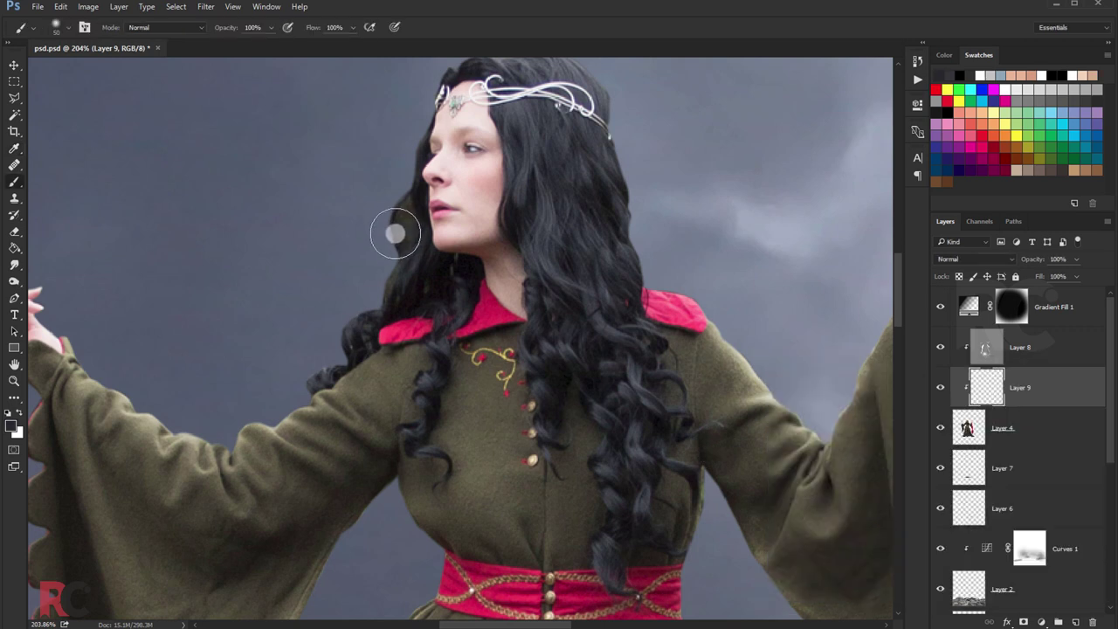
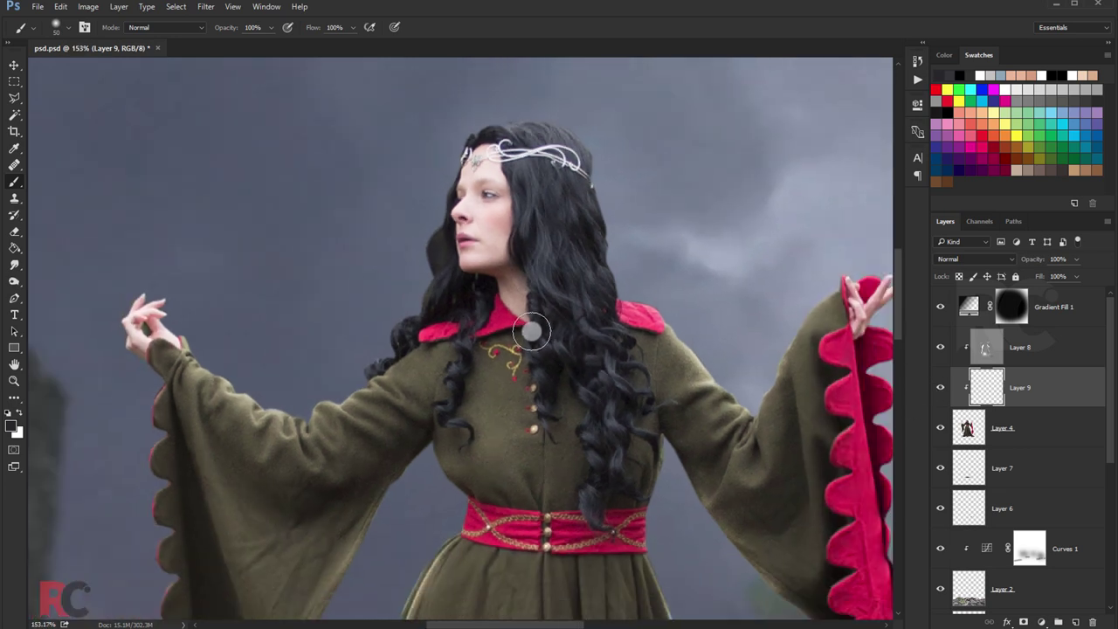
Set up the Smudge tool with a tiny scattered bristle brush at 95% strength.
{"action": "scroll", "coordinate": [534, 334], "scroll_direction": "down", "scroll_amount": 2}
{"action": "key", "text": "alt+bracketleft"}
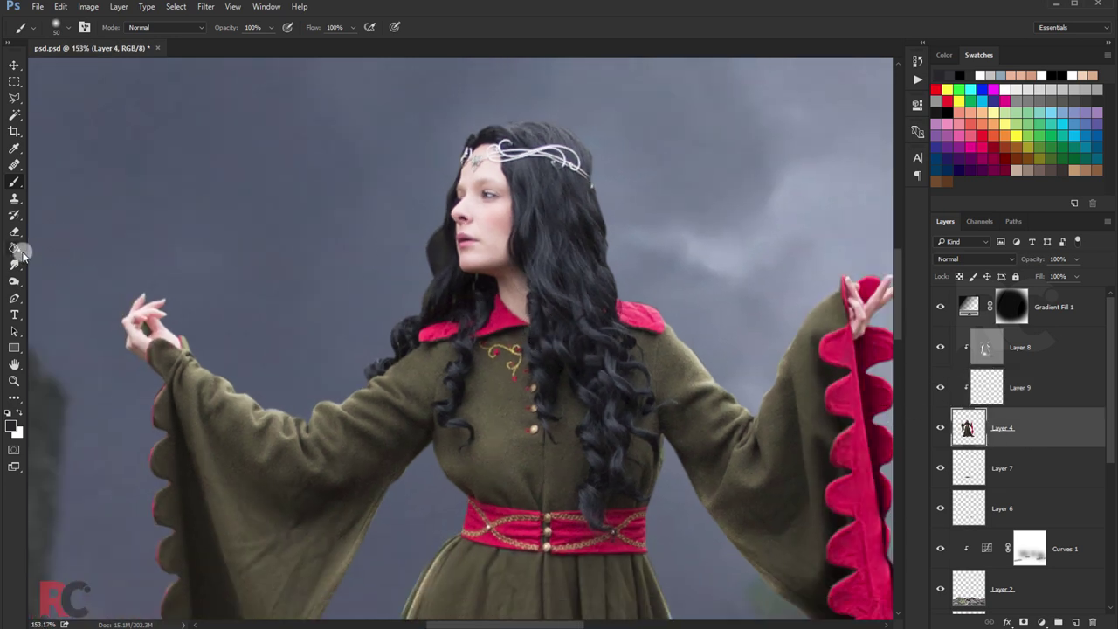
{"action": "left_click", "coordinate": [15, 267]}
{"action": "left_click", "coordinate": [59, 28]}
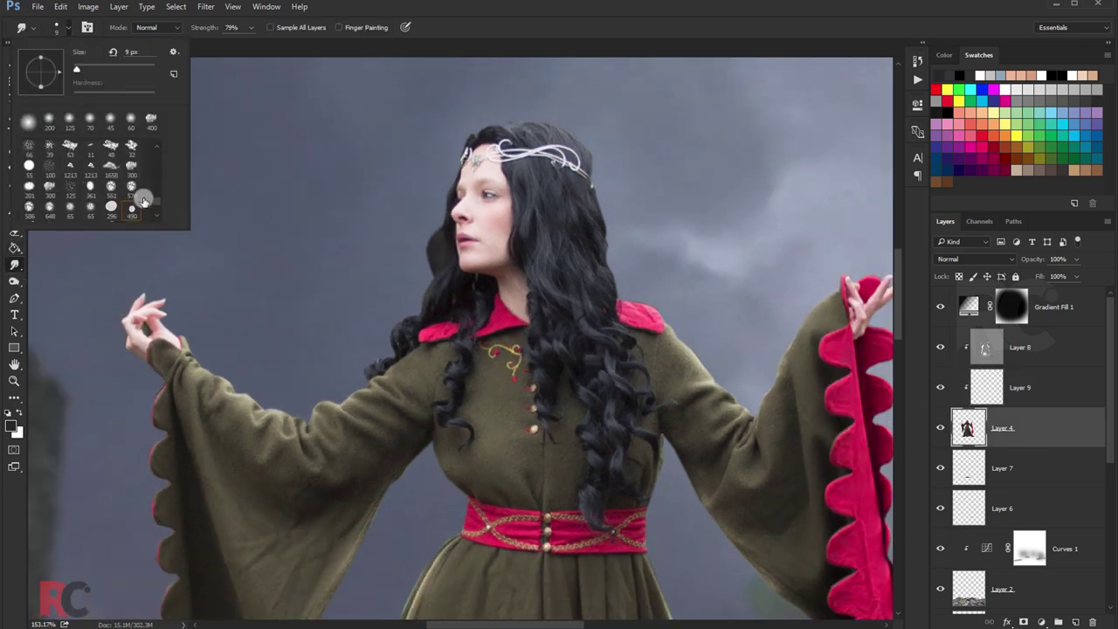
{"action": "scroll", "coordinate": [157, 208], "scroll_direction": "down", "scroll_amount": 3}
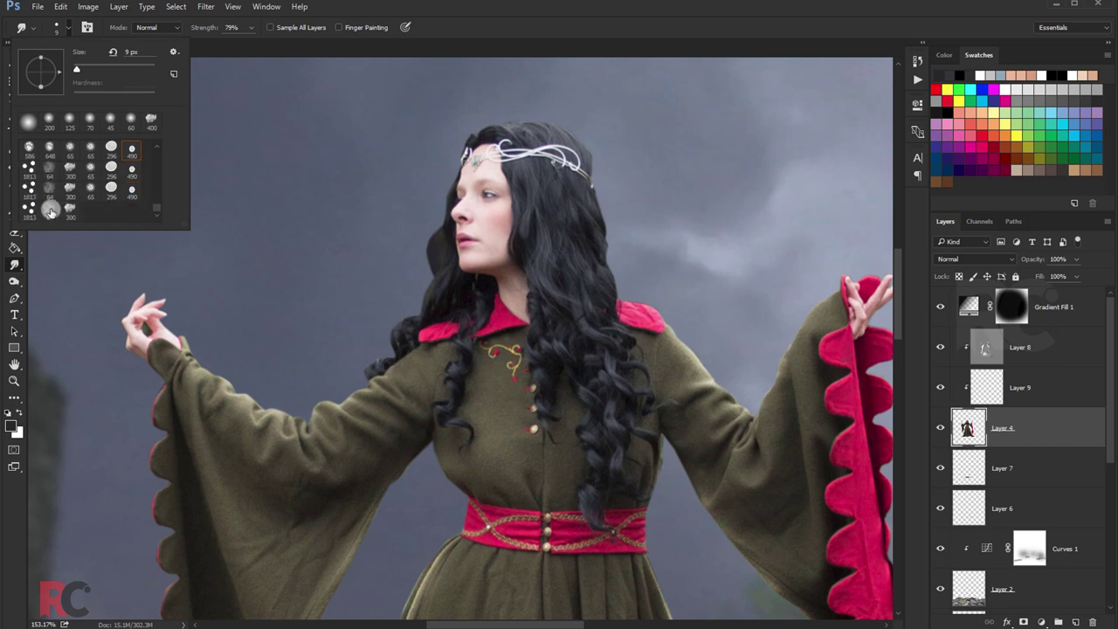
{"action": "left_click", "coordinate": [30, 207]}
{"action": "left_click", "coordinate": [431, 40]}
{"action": "scroll", "coordinate": [393, 249], "scroll_direction": "up", "scroll_amount": 1}
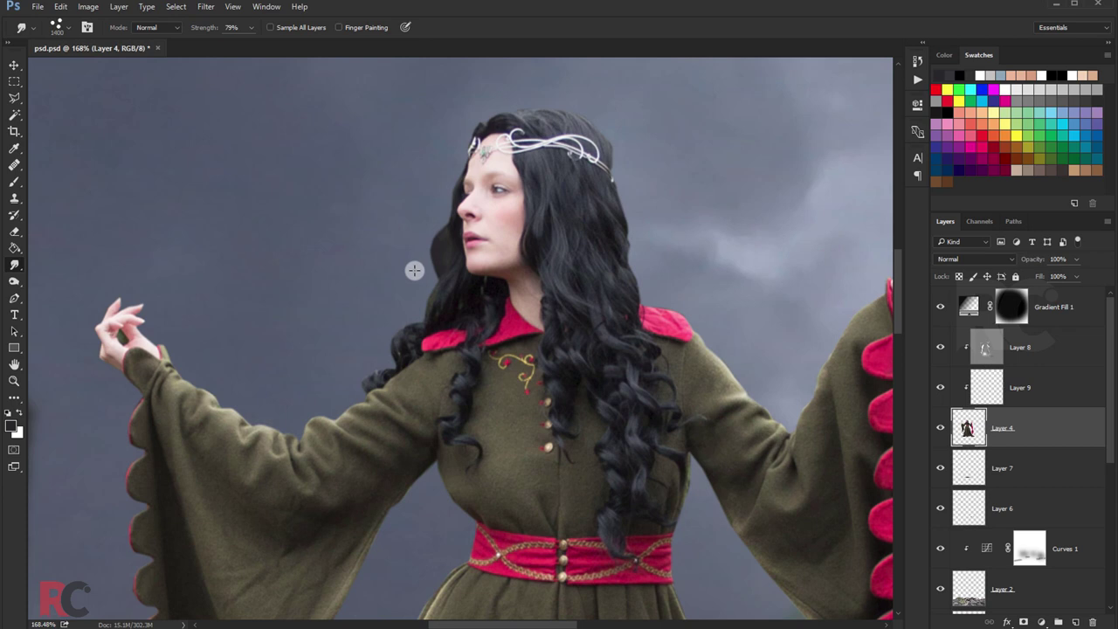
{"action": "key", "text": "bracketleft"}
{"action": "key", "text": "bracketleft"}
{"action": "key", "text": "bracketleft"}
{"action": "scroll", "coordinate": [415, 323], "scroll_direction": "up", "scroll_amount": 2}
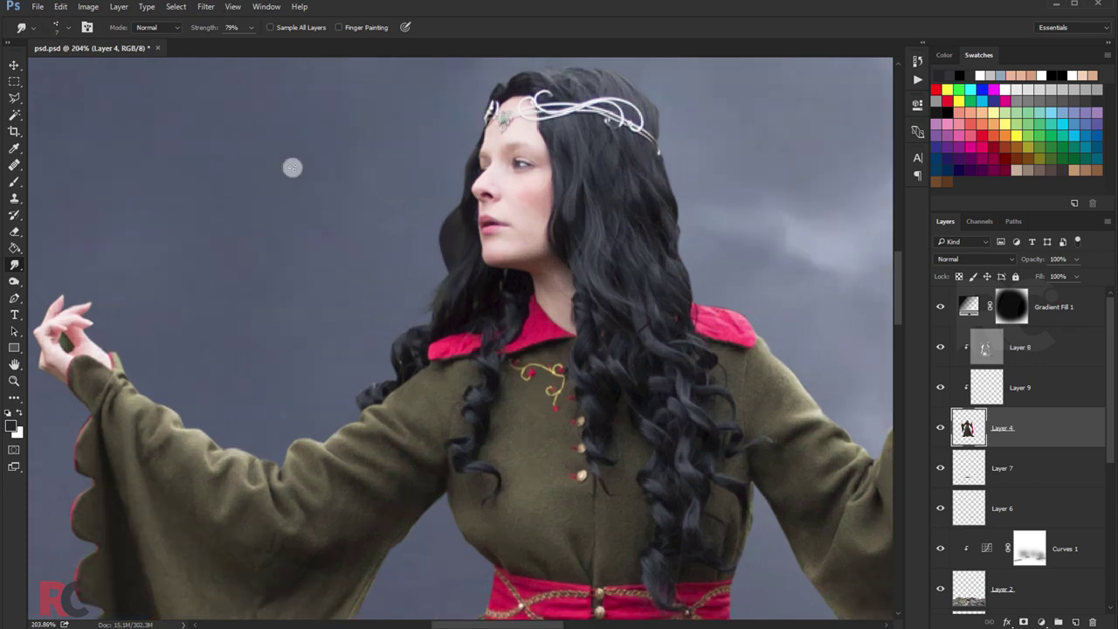
{"action": "key", "text": "9"}
{"action": "key", "text": "5"}
Smudge fine hair strands outward from the left edge of the hair into the sky.
{"action": "mouse_move", "coordinate": [445, 243]}
{"action": "left_mouse_down"}
{"action": "mouse_move", "coordinate": [399, 294]}
{"action": "mouse_move", "coordinate": [398, 304]}
{"action": "mouse_move", "coordinate": [417, 280]}
{"action": "mouse_move", "coordinate": [370, 372]}
{"action": "left_mouse_up"}
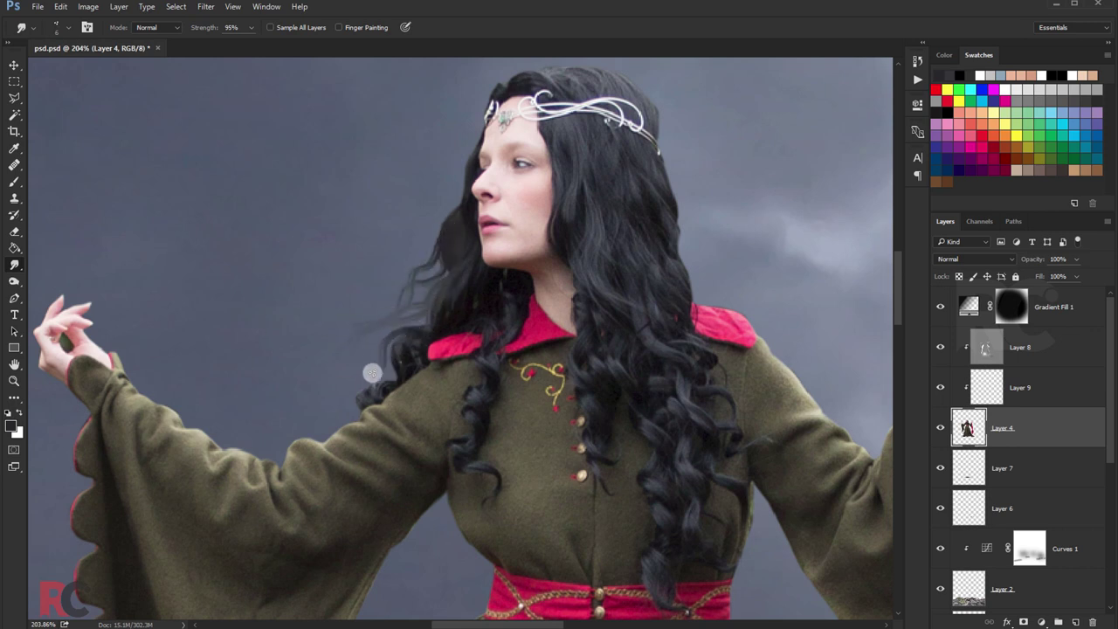
{"action": "mouse_move", "coordinate": [399, 328]}
{"action": "left_mouse_down"}
{"action": "mouse_move", "coordinate": [389, 356]}
{"action": "mouse_move", "coordinate": [350, 392]}
{"action": "left_mouse_up"}
{"action": "scroll", "coordinate": [401, 363], "scroll_direction": "up", "scroll_amount": 1}
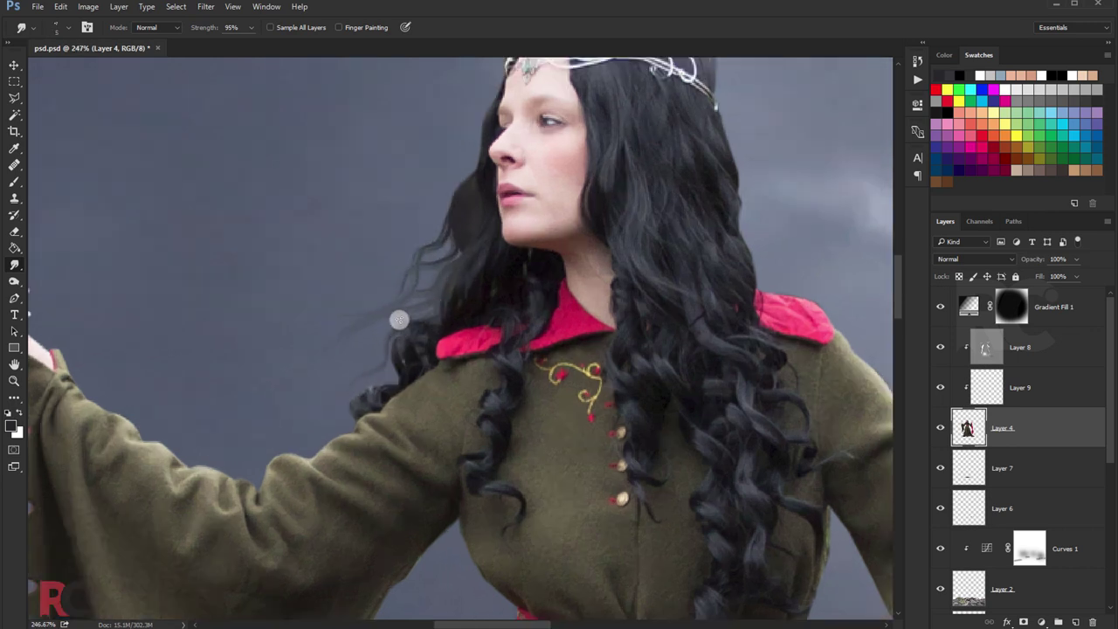
{"action": "left_click_drag", "start_coordinate": [386, 327], "coordinate": [344, 359]}
{"action": "scroll", "coordinate": [367, 291], "scroll_direction": "down", "scroll_amount": 5}
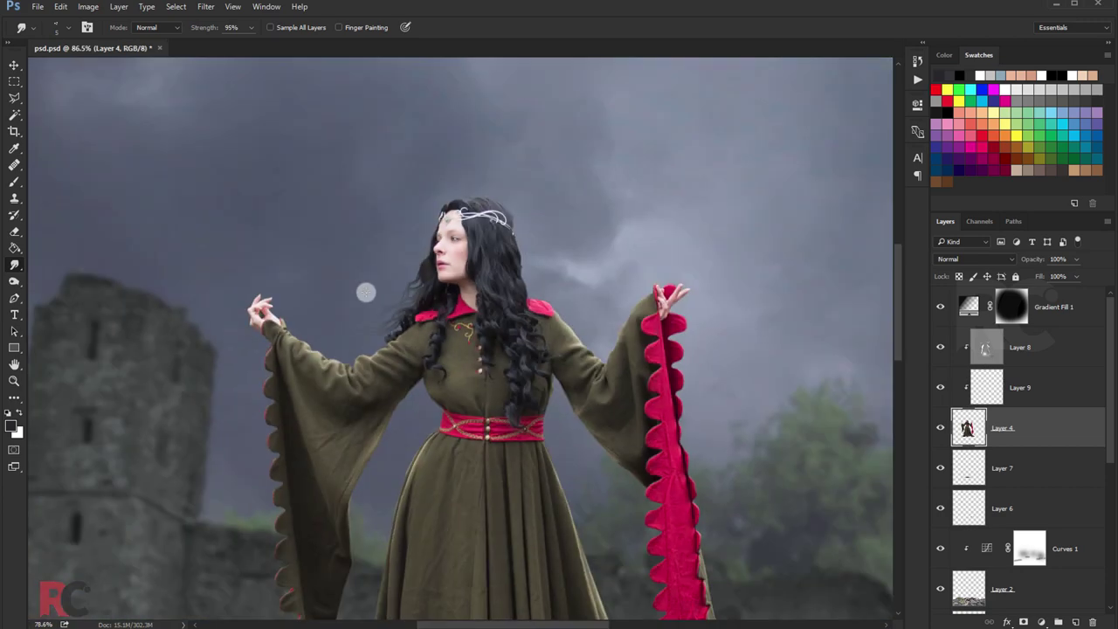
{"action": "scroll", "coordinate": [367, 291], "scroll_direction": "up", "scroll_amount": 4}
Keep only Layer 4 active and lower smudge strength to 87%.
{"action": "left_click", "coordinate": [1016, 390], "text": "ctrl"}
{"action": "left_click", "coordinate": [1015, 390], "text": "ctrl"}
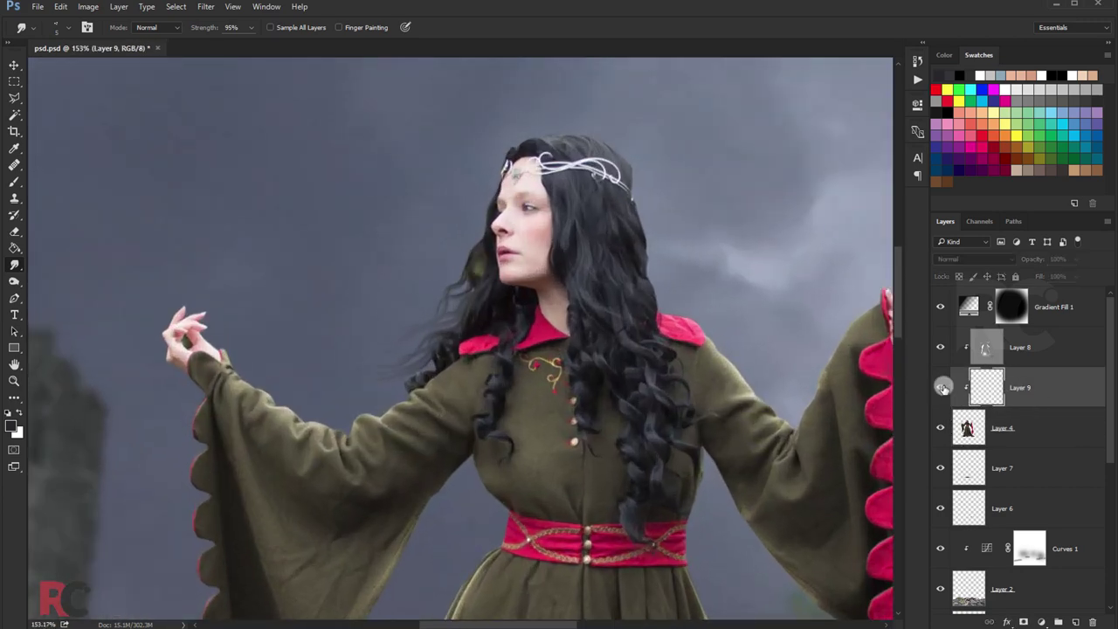
{"action": "scroll", "coordinate": [507, 330], "scroll_direction": "up", "scroll_amount": 1}
{"action": "key", "text": "8"}
{"action": "key", "text": "7"}
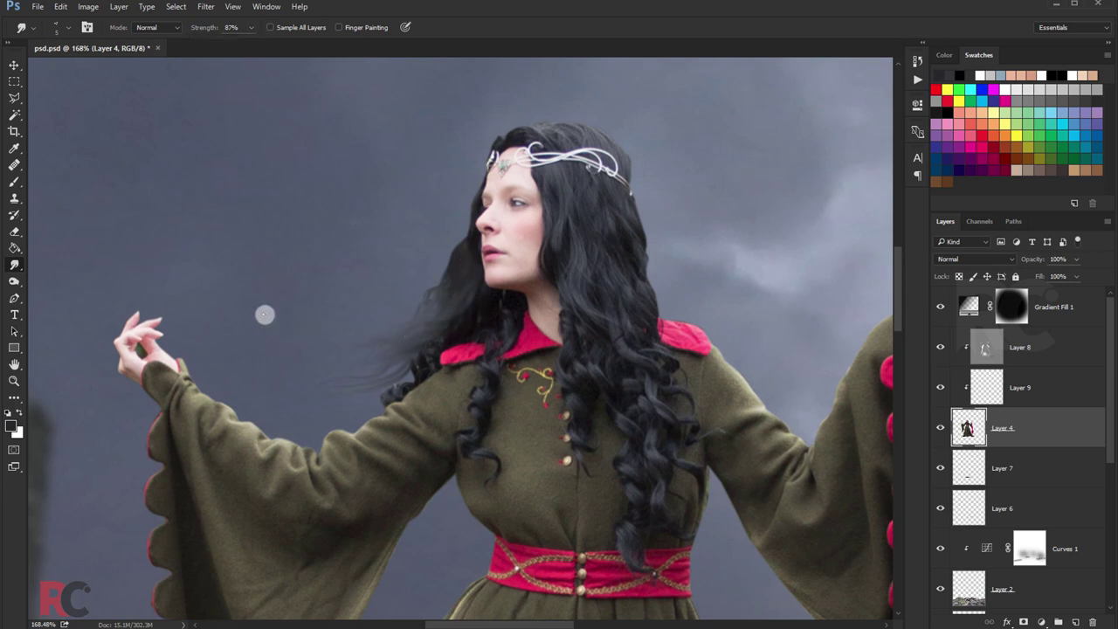
{"action": "left_click", "coordinate": [15, 281]}
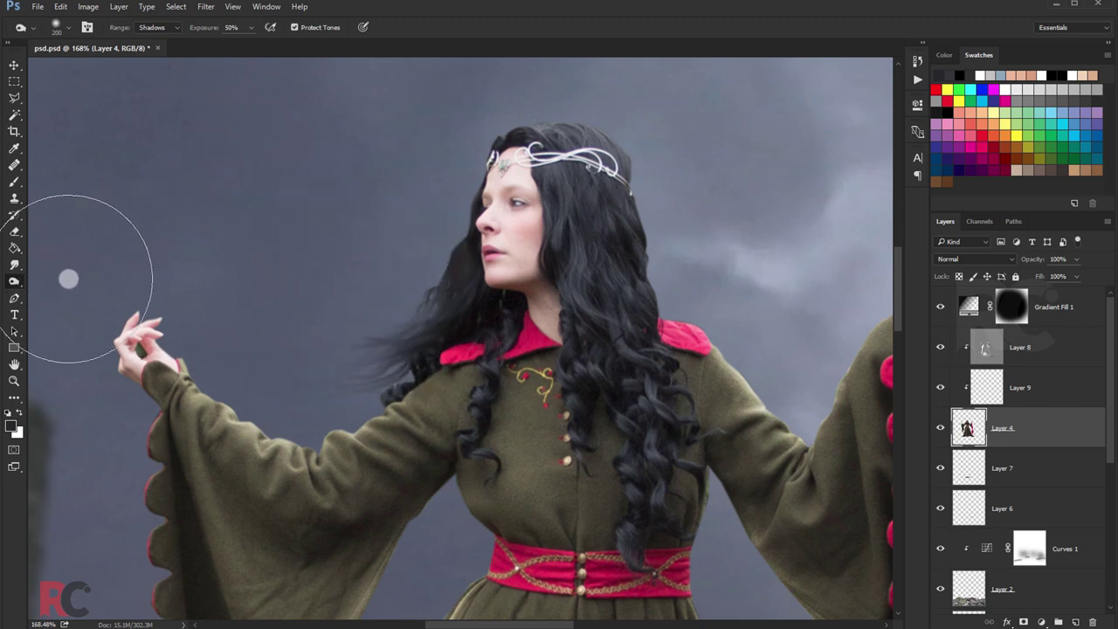
{"action": "left_click", "coordinate": [13, 265]}
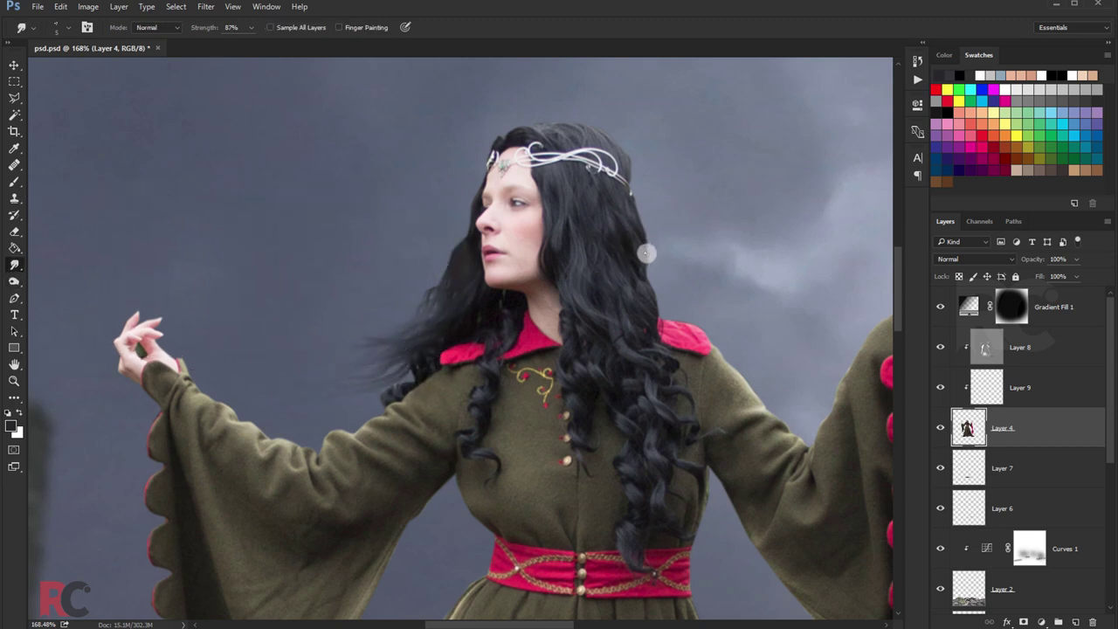
{"action": "left_click", "coordinate": [251, 27]}
Pull wispy strands out from the right side and top right of the hair into the sky.
{"action": "left_click_drag", "start_coordinate": [497, 257], "coordinate": [566, 335]}
{"action": "left_click_drag", "start_coordinate": [489, 233], "coordinate": [551, 304]}
{"action": "left_click_drag", "start_coordinate": [499, 259], "coordinate": [583, 339]}
{"action": "mouse_move", "coordinate": [509, 317]}
{"action": "left_mouse_down"}
{"action": "mouse_move", "coordinate": [611, 334]}
{"action": "mouse_move", "coordinate": [641, 367]}
{"action": "left_mouse_up"}
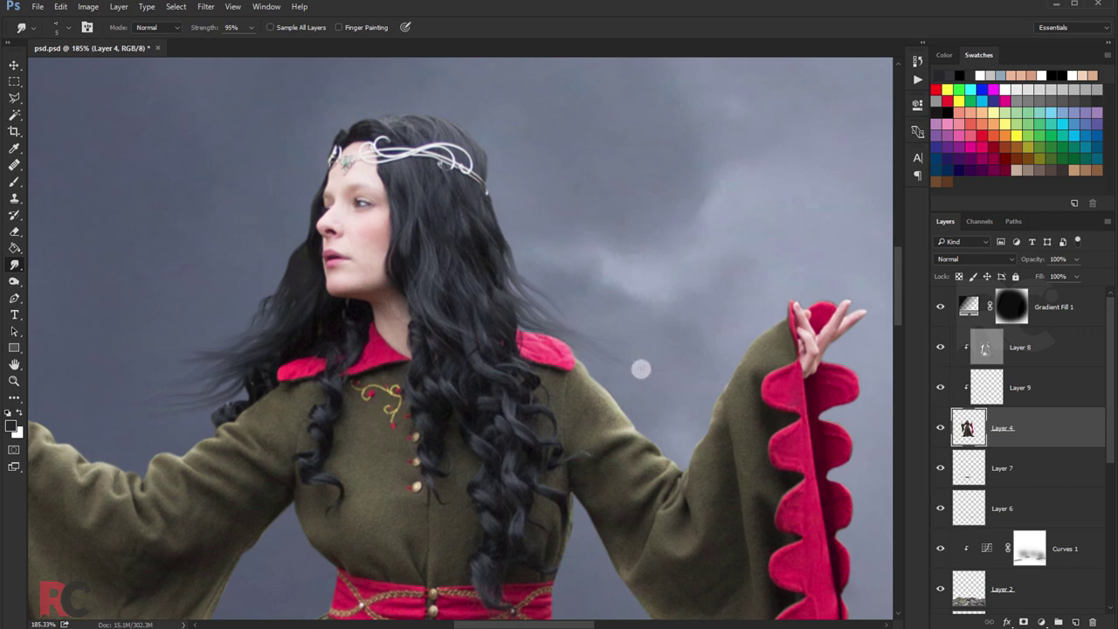
{"action": "mouse_move", "coordinate": [485, 230]}
{"action": "left_mouse_down"}
{"action": "mouse_move", "coordinate": [535, 278]}
{"action": "mouse_move", "coordinate": [569, 283]}
{"action": "left_mouse_up"}
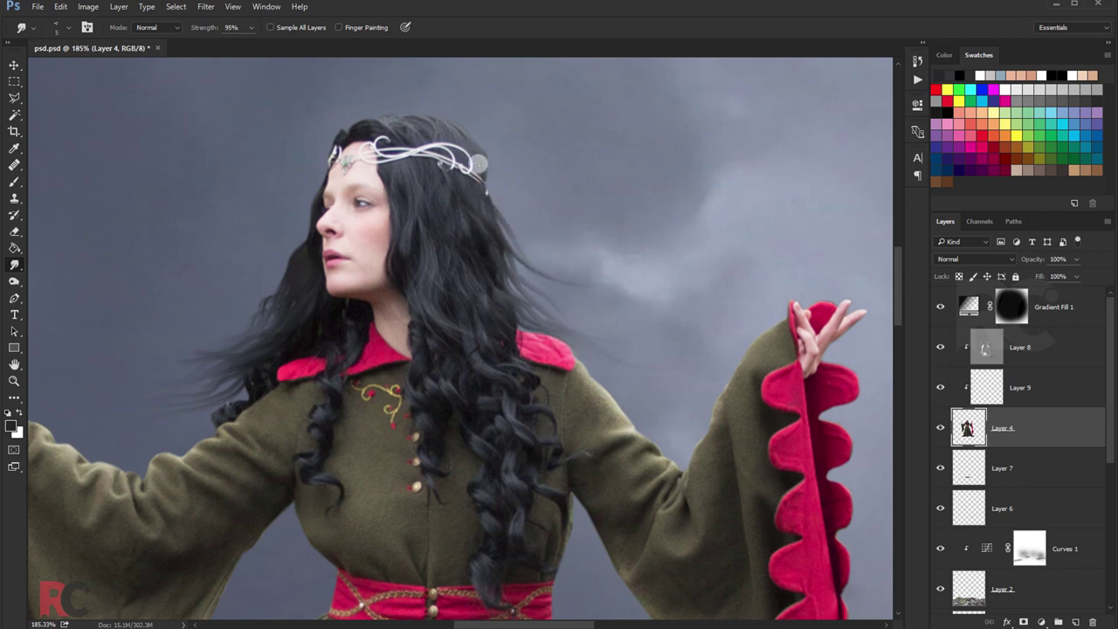
{"action": "left_click_drag", "start_coordinate": [479, 164], "coordinate": [501, 205]}
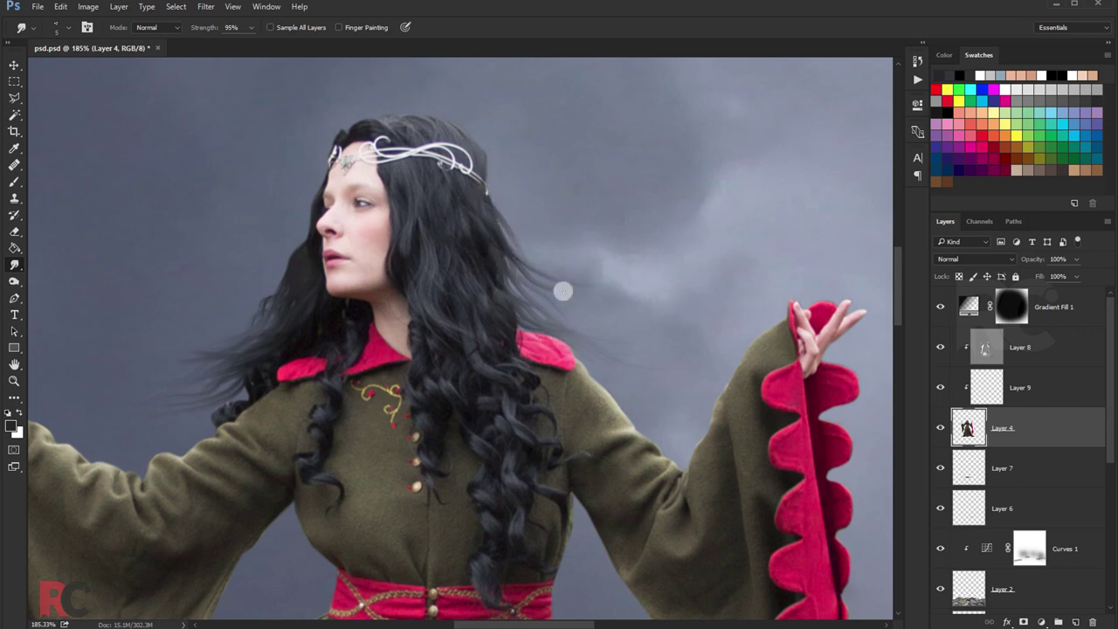
Zoom out to show the whole composite and select the Gradient Fill 1 layer.
{"action": "scroll", "coordinate": [609, 339], "scroll_direction": "down", "scroll_amount": 2}
{"action": "scroll", "coordinate": [547, 262], "scroll_direction": "down", "scroll_amount": 2}
{"action": "scroll", "coordinate": [444, 245], "scroll_direction": "down", "scroll_amount": 2}
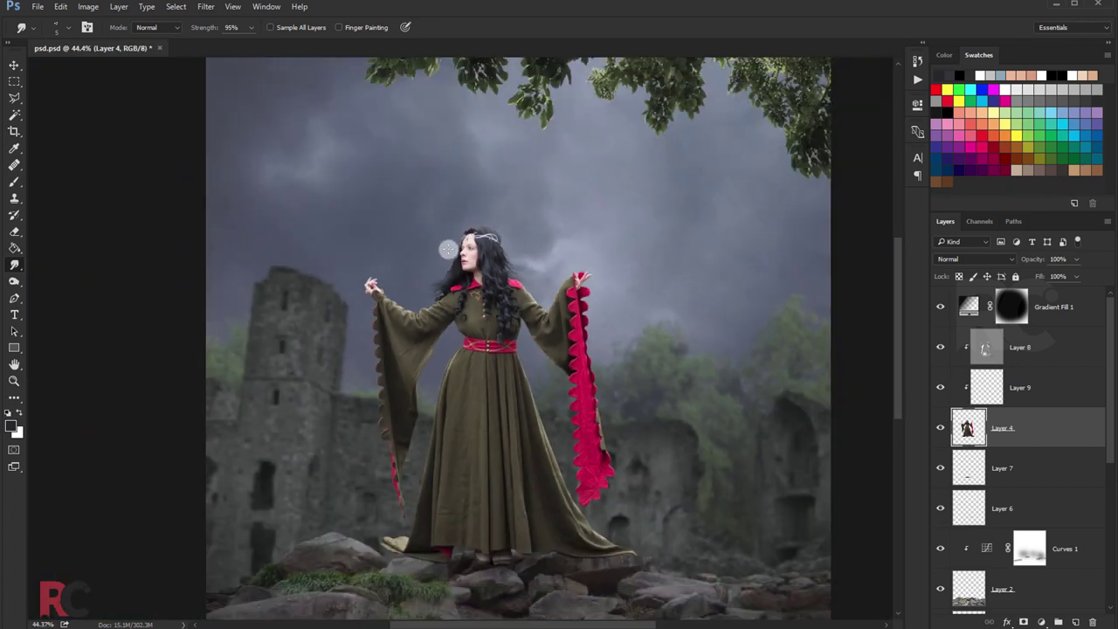
{"action": "scroll", "coordinate": [447, 250], "scroll_direction": "down", "scroll_amount": 1}
{"action": "scroll", "coordinate": [323, 206], "scroll_direction": "down", "scroll_amount": 1}
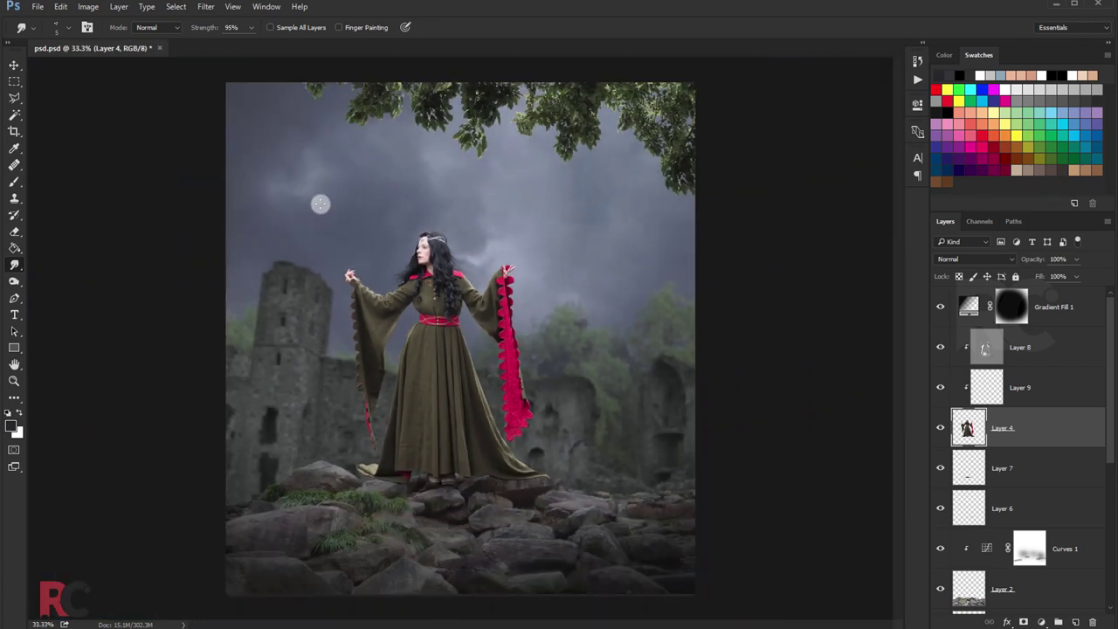
{"action": "left_click", "coordinate": [17, 65]}
{"action": "scroll", "coordinate": [432, 240], "scroll_direction": "down", "scroll_amount": 1}
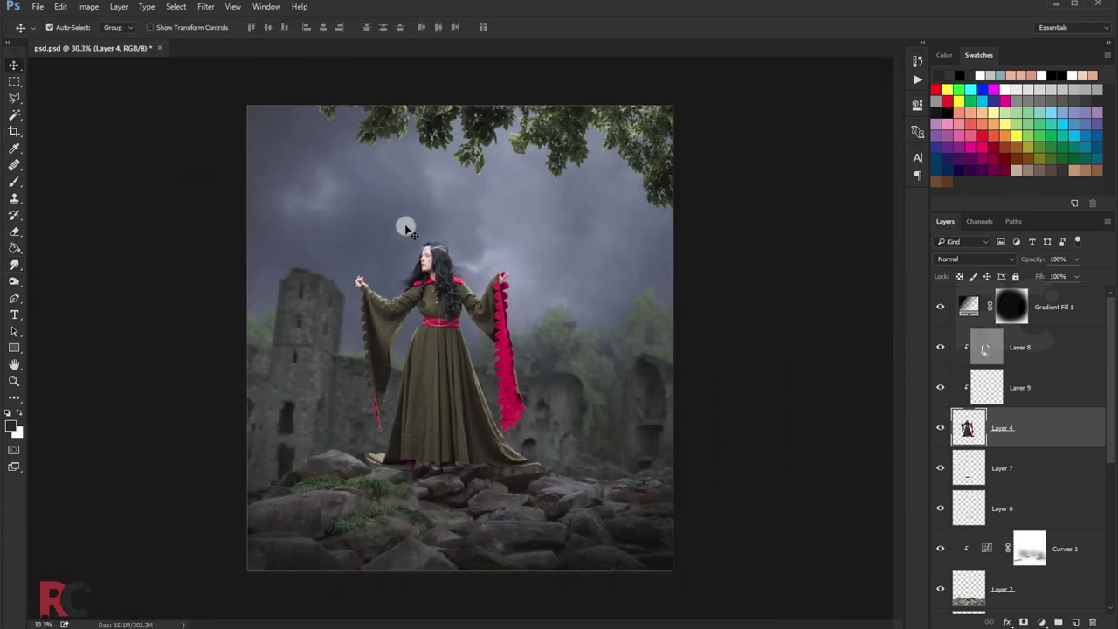
{"action": "scroll", "coordinate": [406, 229], "scroll_direction": "up", "scroll_amount": 1}
{"action": "scroll", "coordinate": [602, 266], "scroll_direction": "up", "scroll_amount": 1}
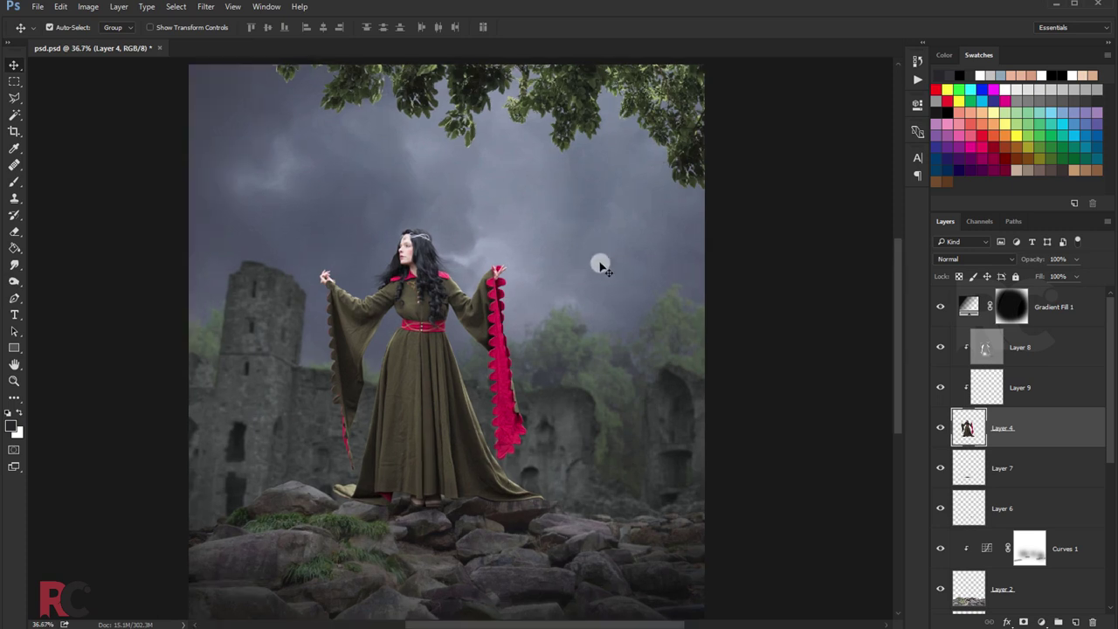
{"action": "scroll", "coordinate": [568, 253], "scroll_direction": "down", "scroll_amount": 2}
{"action": "scroll", "coordinate": [531, 242], "scroll_direction": "down", "scroll_amount": 1}
{"action": "scroll", "coordinate": [487, 241], "scroll_direction": "up", "scroll_amount": 2}
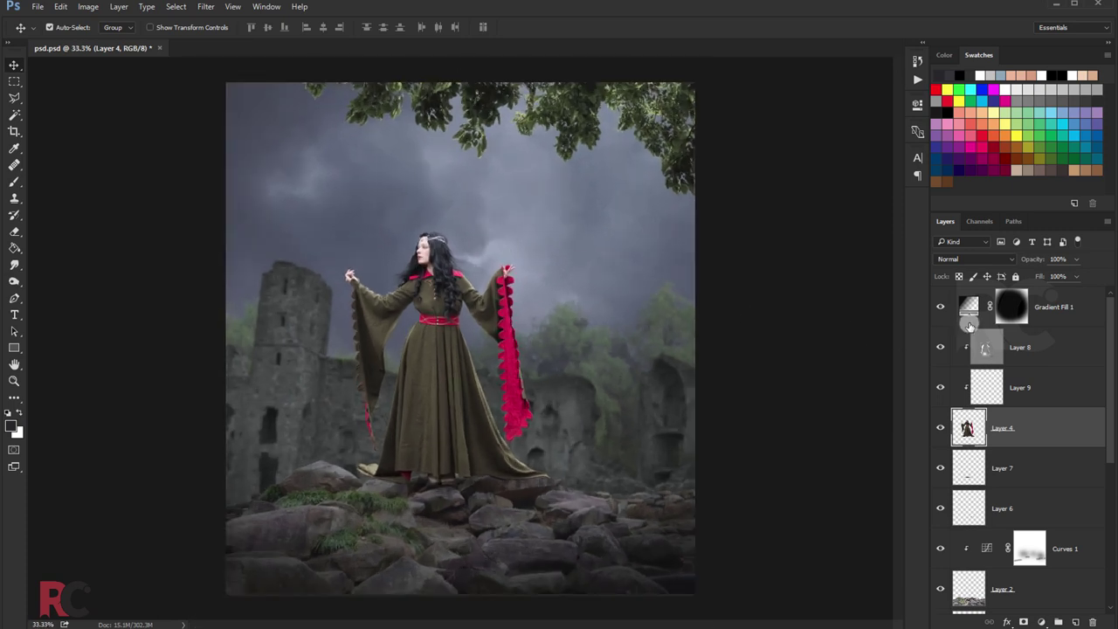
{"action": "left_click", "coordinate": [1044, 315]}
Choose the Brush tool and select the Curves 1 layer.
{"action": "left_click", "coordinate": [15, 182]}
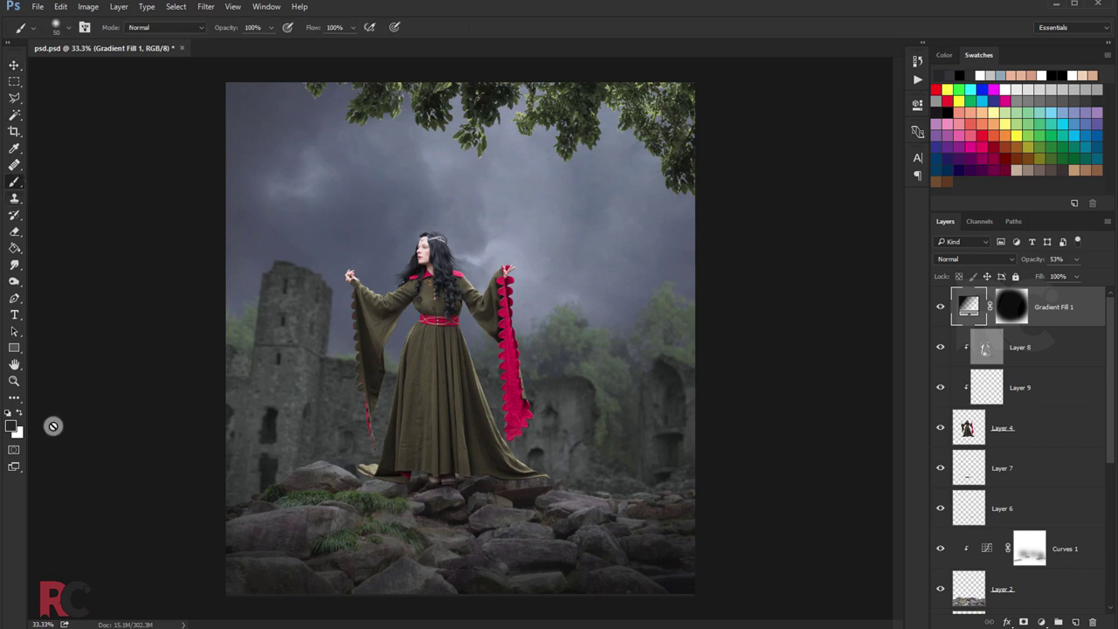
{"action": "scroll", "coordinate": [1044, 534], "scroll_direction": "down", "scroll_amount": 1}
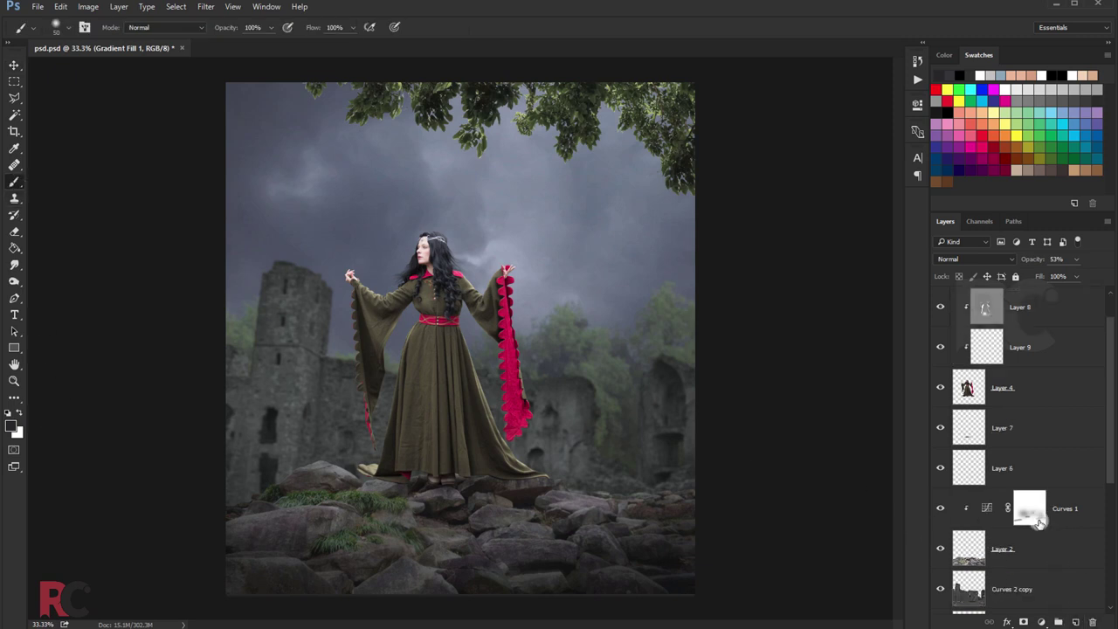
{"action": "scroll", "coordinate": [1027, 469], "scroll_direction": "down", "scroll_amount": 1}
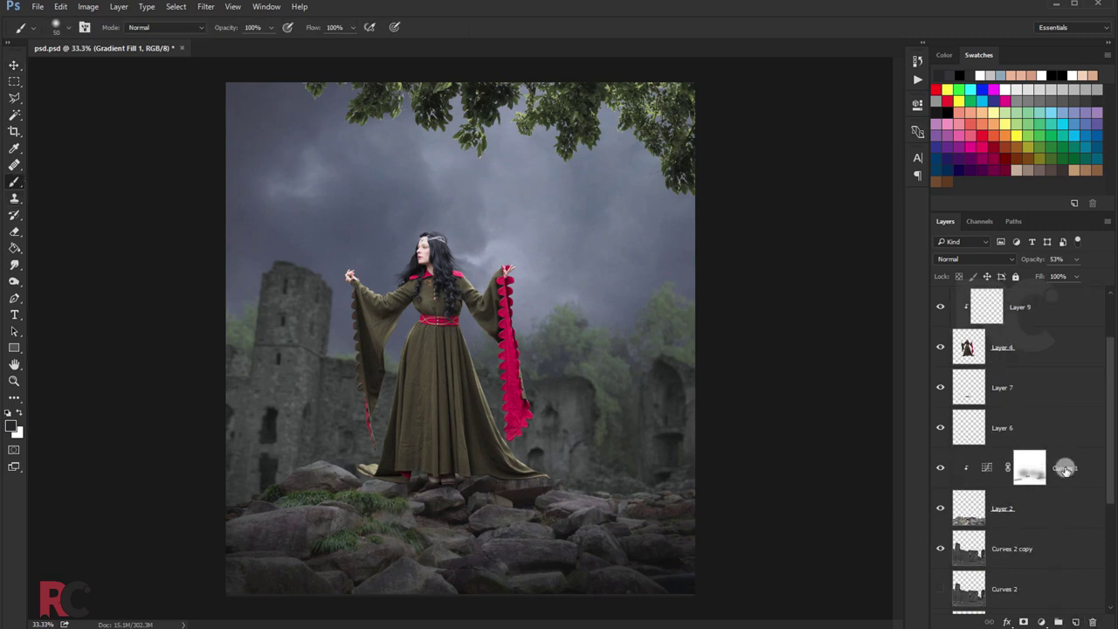
{"action": "scroll", "coordinate": [1017, 493], "scroll_direction": "down", "scroll_amount": 1}
{"action": "scroll", "coordinate": [1023, 500], "scroll_direction": "up", "scroll_amount": 1}
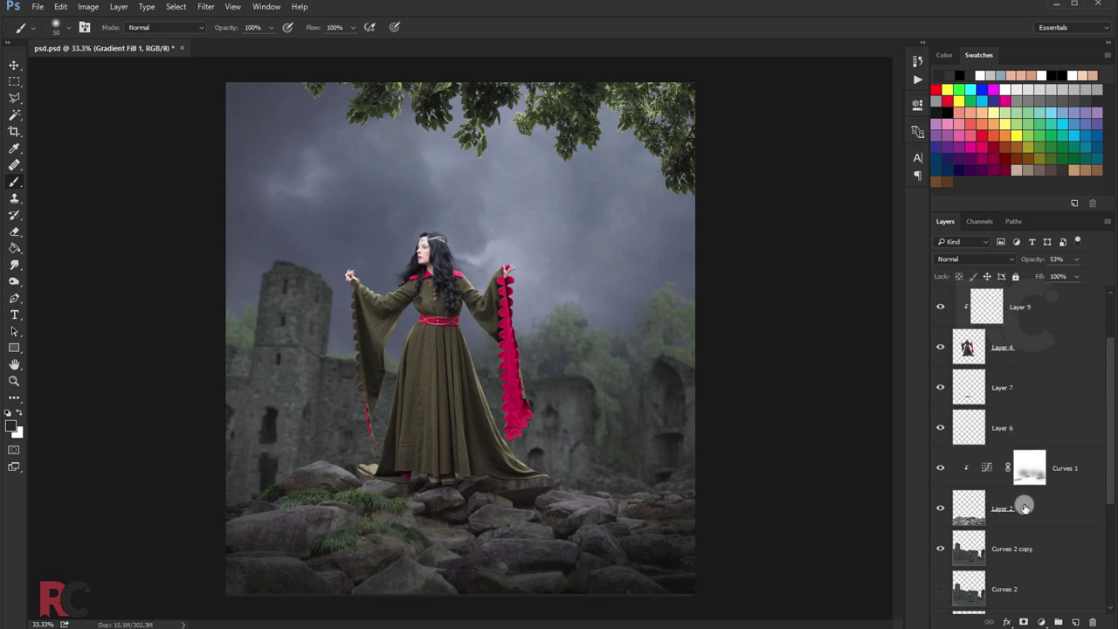
{"action": "left_click", "coordinate": [1064, 469]}
Add a new layer above Curves 1 with a white 700 px brush at 54% opacity, 35% flow.
{"action": "left_click", "coordinate": [1075, 622]}
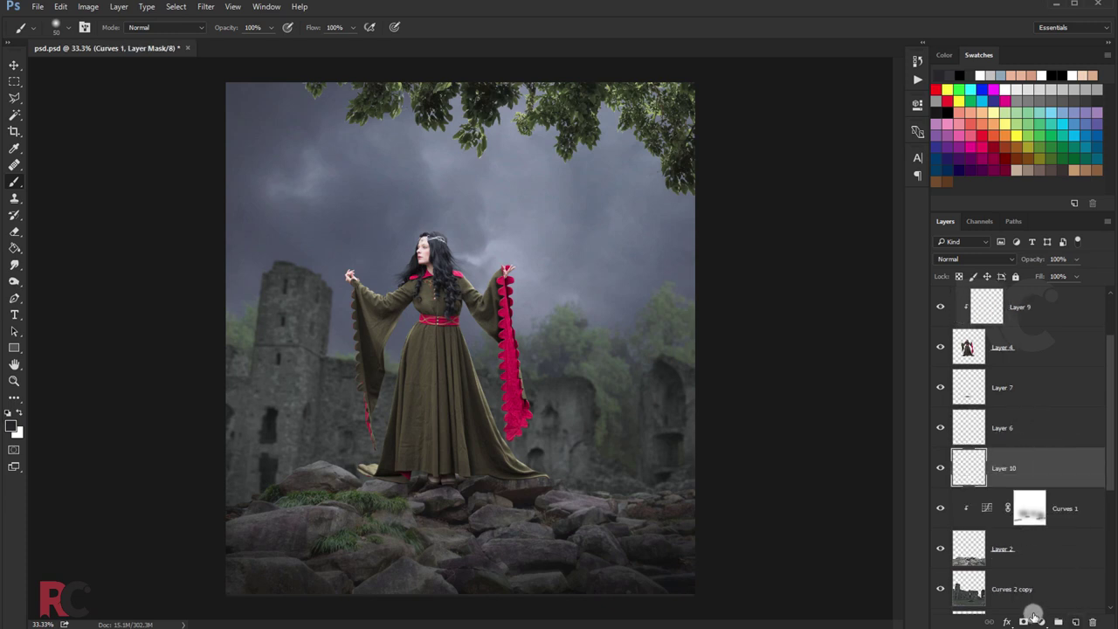
{"action": "key", "text": "bracketright"}
{"action": "key", "text": "bracketright"}
{"action": "key", "text": "bracketright"}
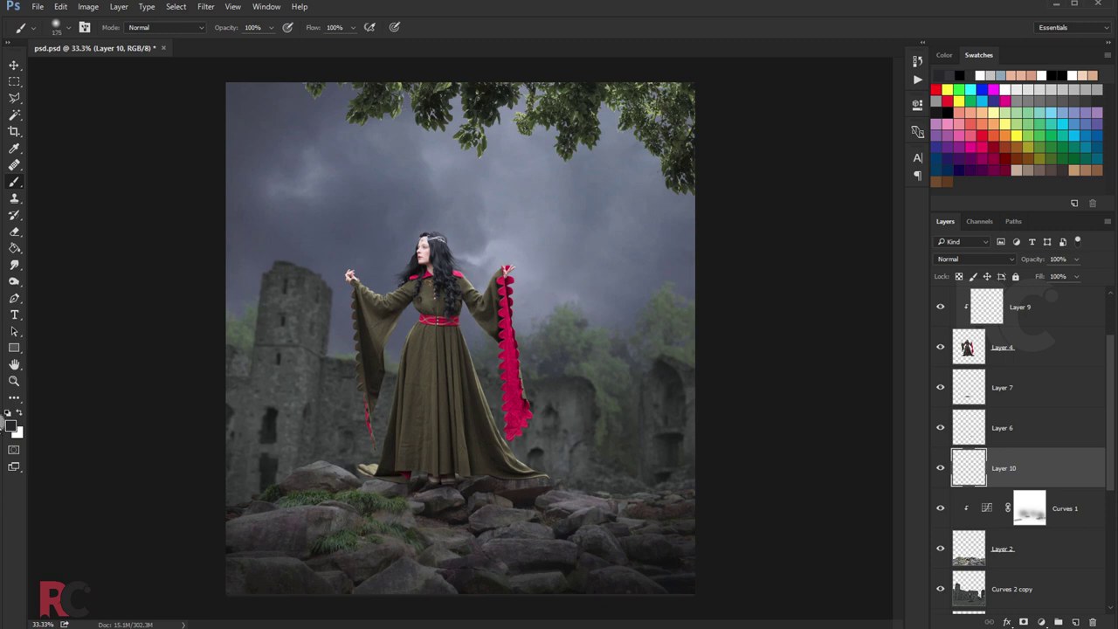
{"action": "left_click", "coordinate": [18, 411]}
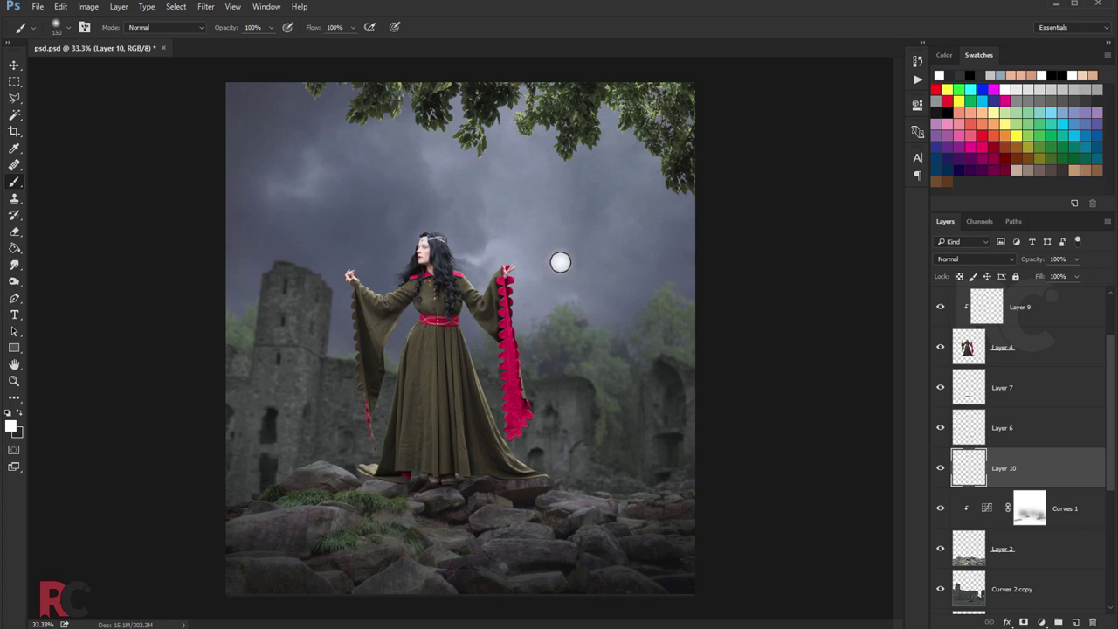
{"action": "left_click_drag", "start_coordinate": [271, 27], "coordinate": [242, 42]}
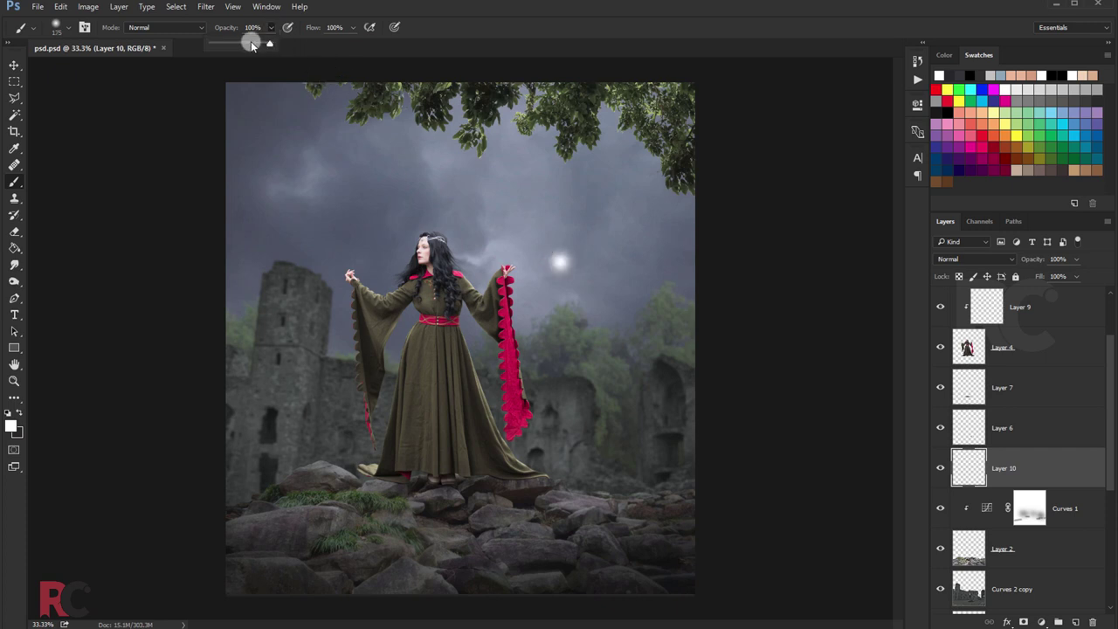
{"action": "left_click", "coordinate": [352, 28]}
{"action": "left_click_drag", "start_coordinate": [315, 47], "coordinate": [313, 48]}
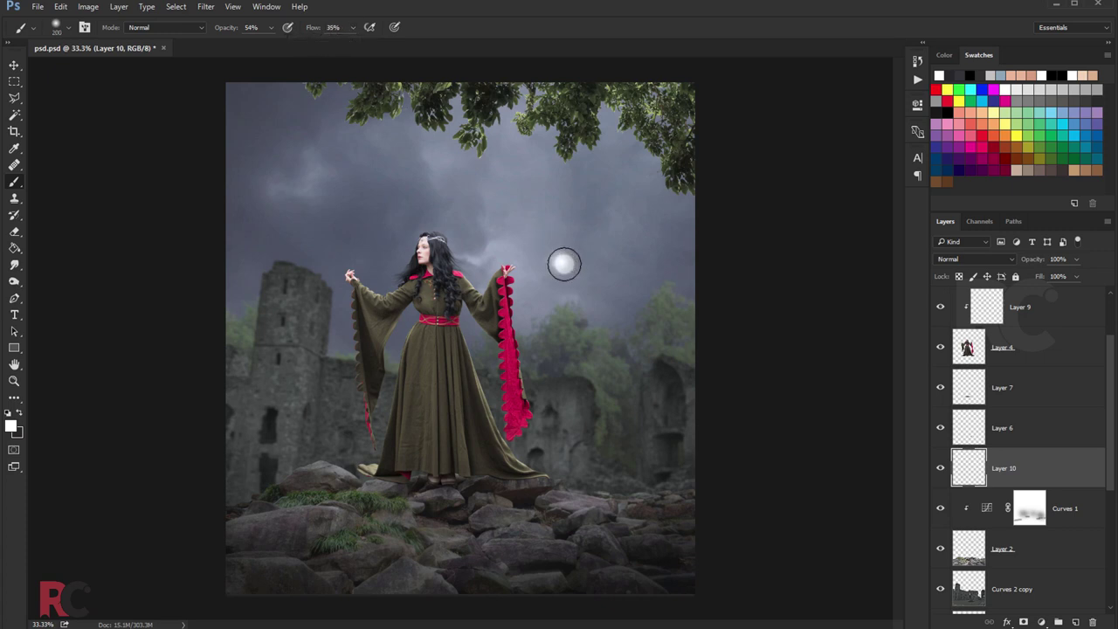
{"action": "key", "text": "bracketright"}
{"action": "key", "text": "bracketright"}
{"action": "key", "text": "bracketright"}
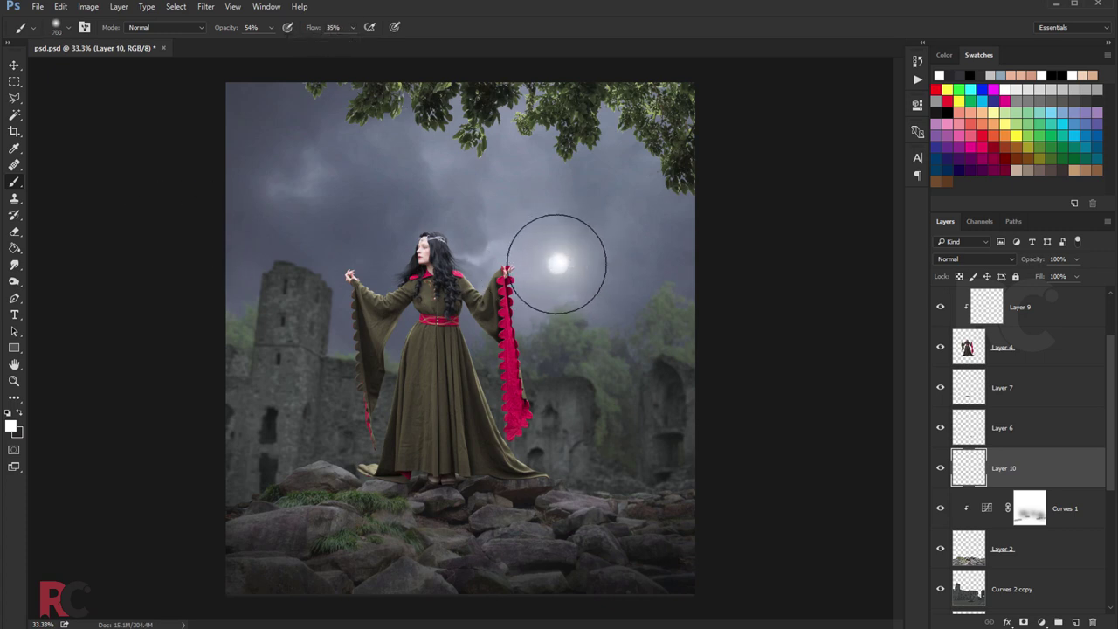
{"action": "key", "text": "bracketright"}
{"action": "key", "text": "bracketright"}
Paint a large, bright white moon glow and shift it down toward the woman.
{"action": "left_click", "coordinate": [556, 263]}
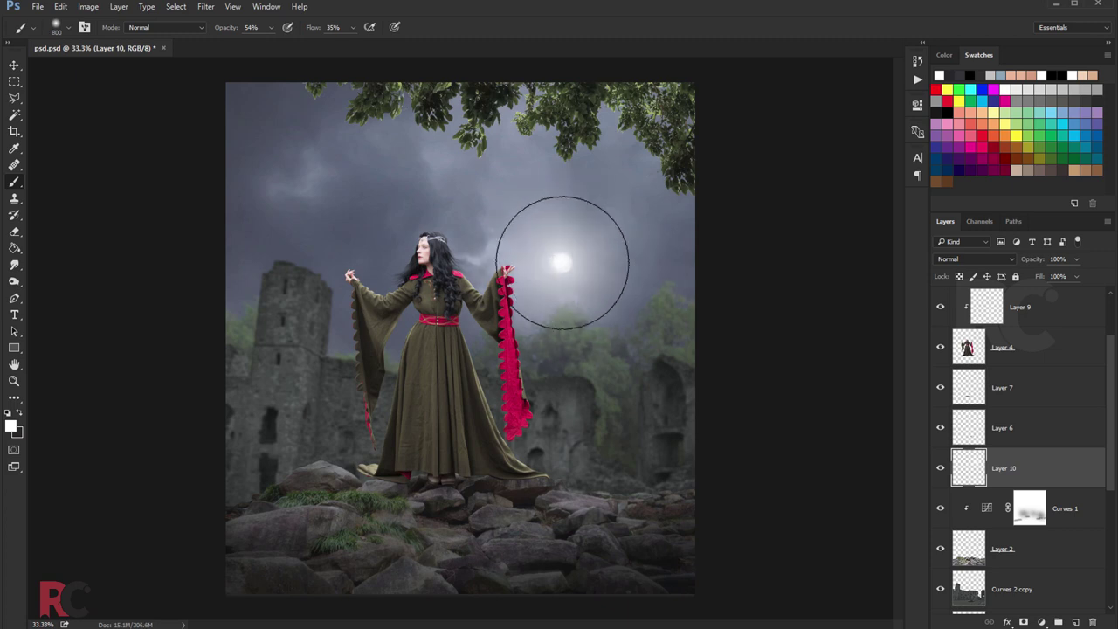
{"action": "left_click", "coordinate": [14, 64]}
{"action": "left_click_drag", "start_coordinate": [559, 262], "coordinate": [544, 300]}
{"action": "key", "text": "ctrl+t"}
Scale the glow to 152%, then about 108% more, positioned behind the woman.
{"action": "mouse_move", "coordinate": [606, 317]}
{"action": "left_mouse_down"}
{"action": "mouse_move", "coordinate": [582, 324]}
{"action": "mouse_move", "coordinate": [579, 338]}
{"action": "mouse_move", "coordinate": [537, 342]}
{"action": "mouse_move", "coordinate": [601, 327]}
{"action": "mouse_move", "coordinate": [478, 348]}
{"action": "left_mouse_up"}
{"action": "left_click_drag", "start_coordinate": [554, 183], "coordinate": [643, 126]}
{"action": "mouse_move", "coordinate": [564, 270]}
{"action": "left_mouse_down"}
{"action": "mouse_move", "coordinate": [579, 274]}
{"action": "mouse_move", "coordinate": [563, 235]}
{"action": "mouse_move", "coordinate": [515, 275]}
{"action": "mouse_move", "coordinate": [654, 279]}
{"action": "mouse_move", "coordinate": [667, 257]}
{"action": "mouse_move", "coordinate": [552, 256]}
{"action": "mouse_move", "coordinate": [547, 243]}
{"action": "left_mouse_up"}
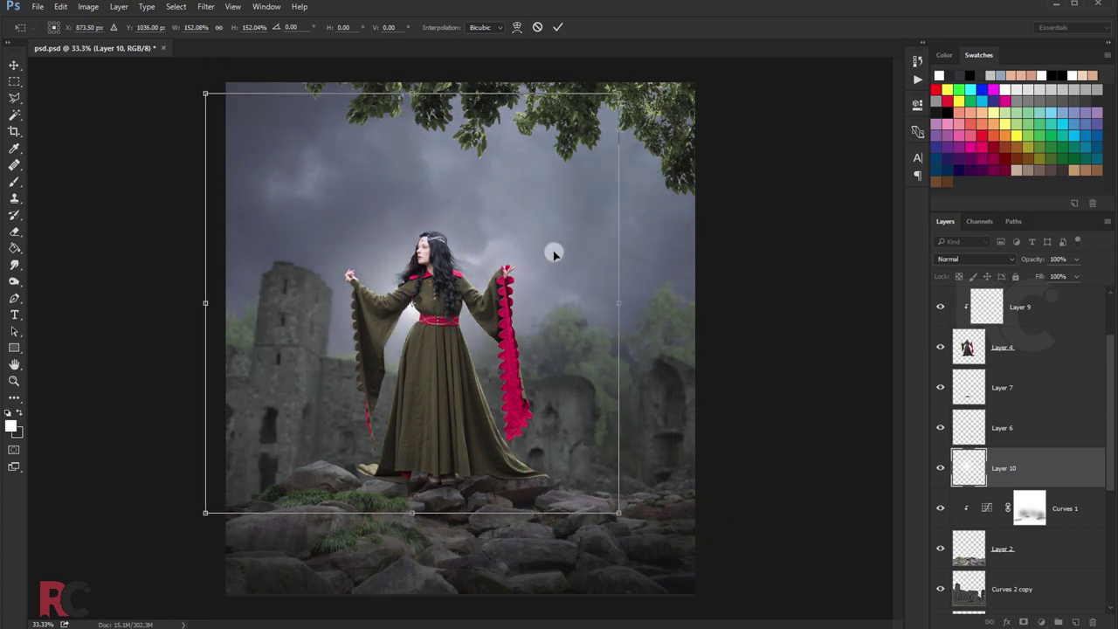
{"action": "key", "text": "Return"}
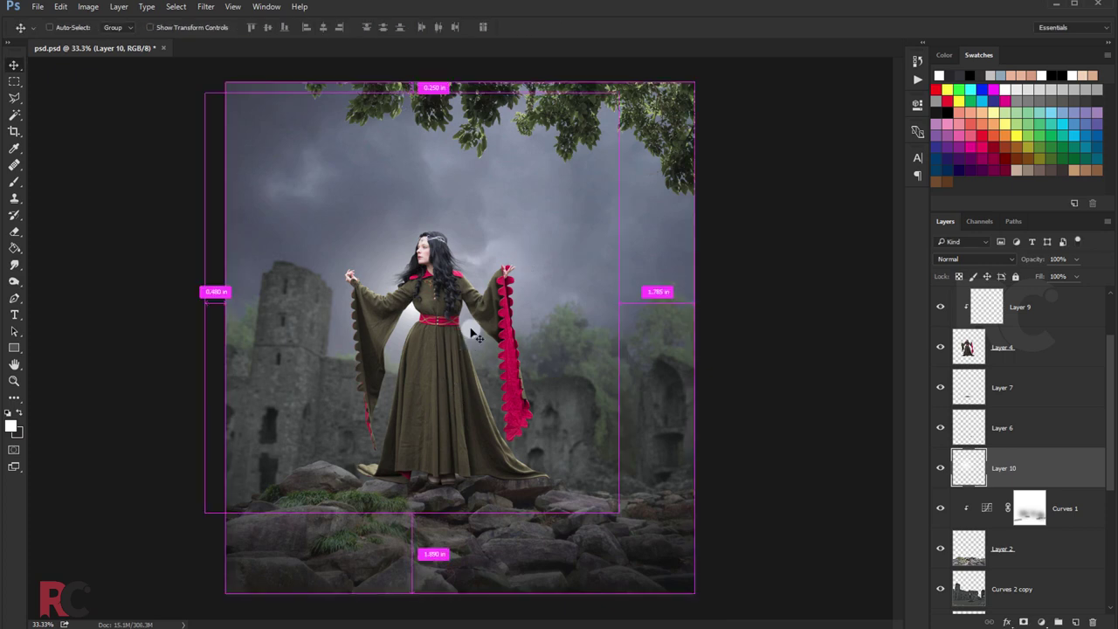
{"action": "key", "text": "ctrl+t"}
{"action": "left_click_drag", "start_coordinate": [619, 91], "coordinate": [633, 80]}
{"action": "left_click_drag", "start_coordinate": [541, 237], "coordinate": [548, 234]}
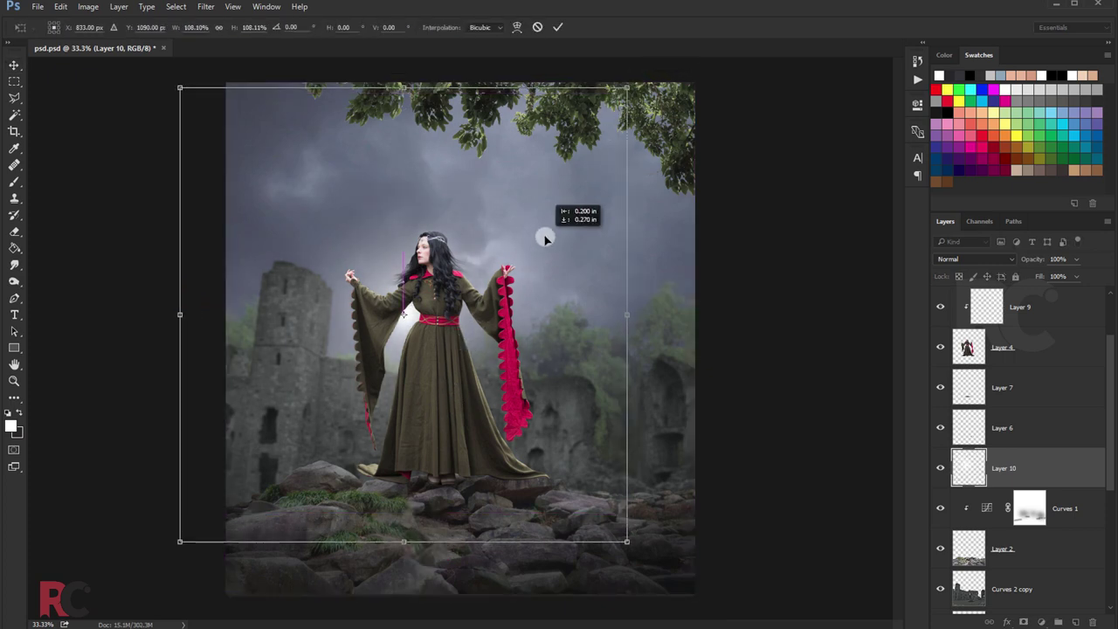
{"action": "left_click", "coordinate": [557, 27]}
Toggle the glow on and off to compare, select Gradient Fill 1 and save the document.
{"action": "left_click", "coordinate": [940, 468]}
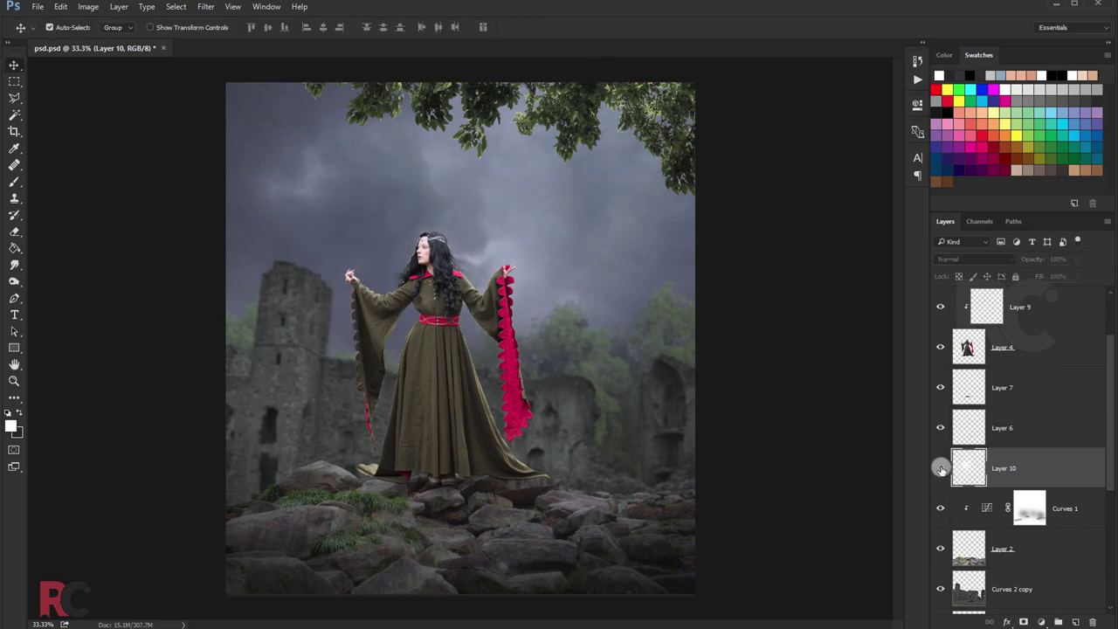
{"action": "left_click", "coordinate": [940, 468]}
{"action": "left_click", "coordinate": [940, 468]}
{"action": "left_click", "coordinate": [941, 468]}
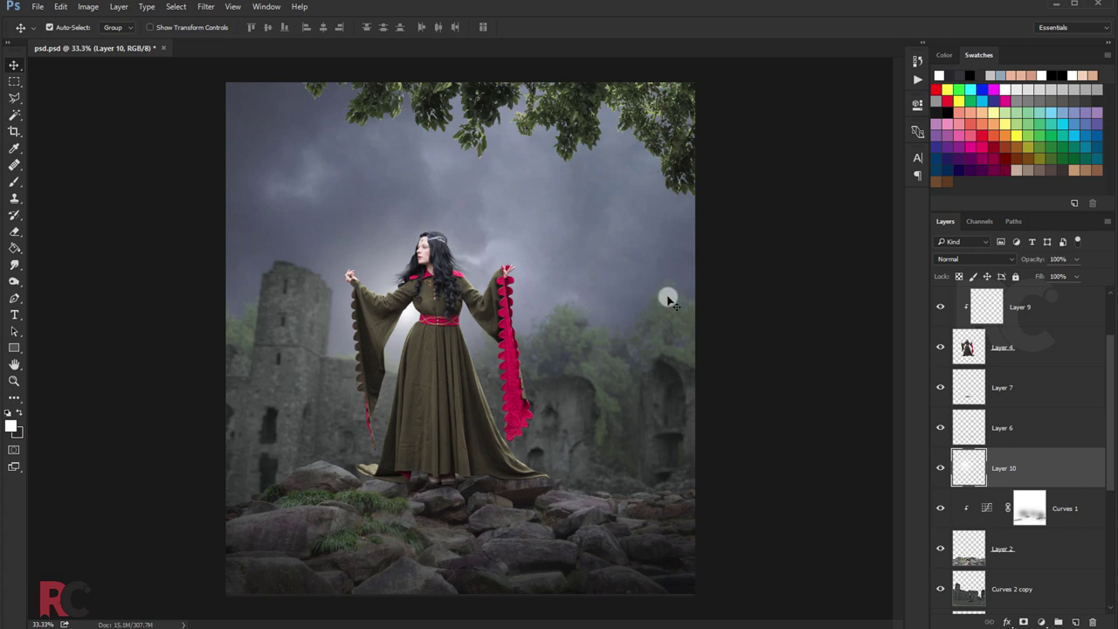
{"action": "scroll", "coordinate": [1026, 327], "scroll_direction": "up", "scroll_amount": 1}
{"action": "scroll", "coordinate": [1044, 316], "scroll_direction": "up", "scroll_amount": 1}
{"action": "left_click", "coordinate": [1050, 313]}
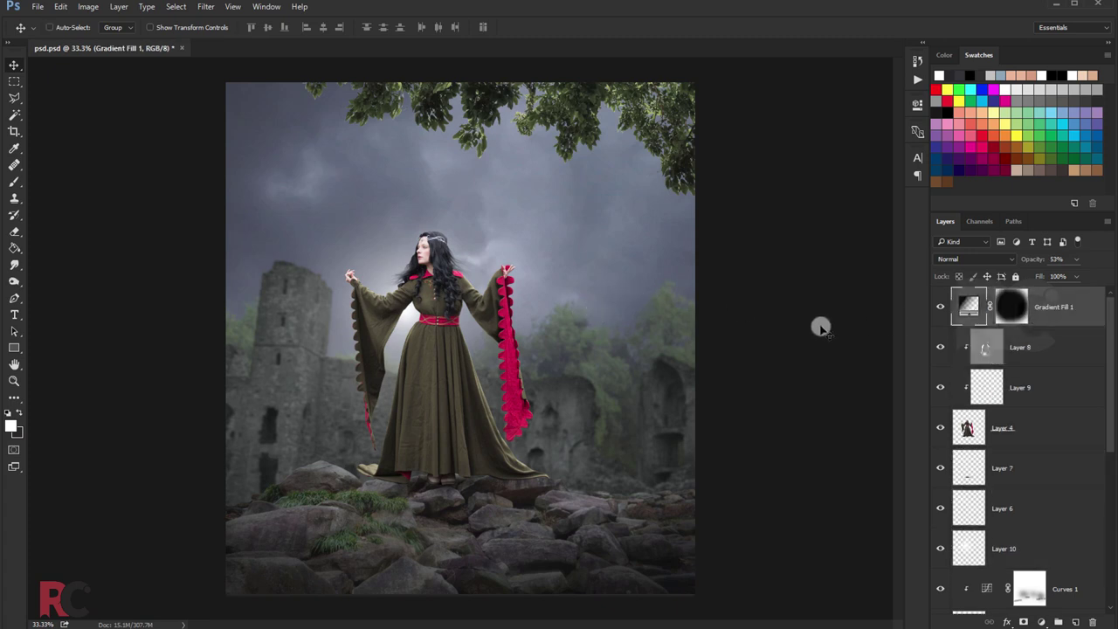
{"action": "key", "text": "ctrl+s"}
{"action": "left_click", "coordinate": [1040, 621]}
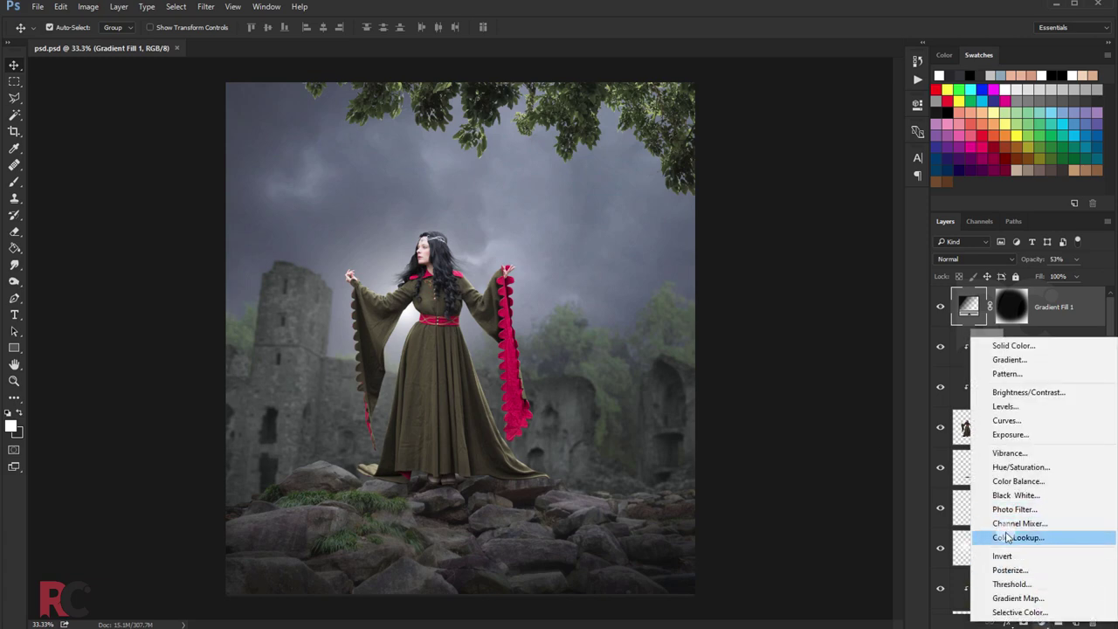
Add a Color Lookup layer and step through LUTs from 2Strip.look to Kodak 5205 Fuji 3510.
{"action": "left_click", "coordinate": [1007, 537]}
{"action": "left_click", "coordinate": [795, 141]}
{"action": "left_click", "coordinate": [796, 191]}
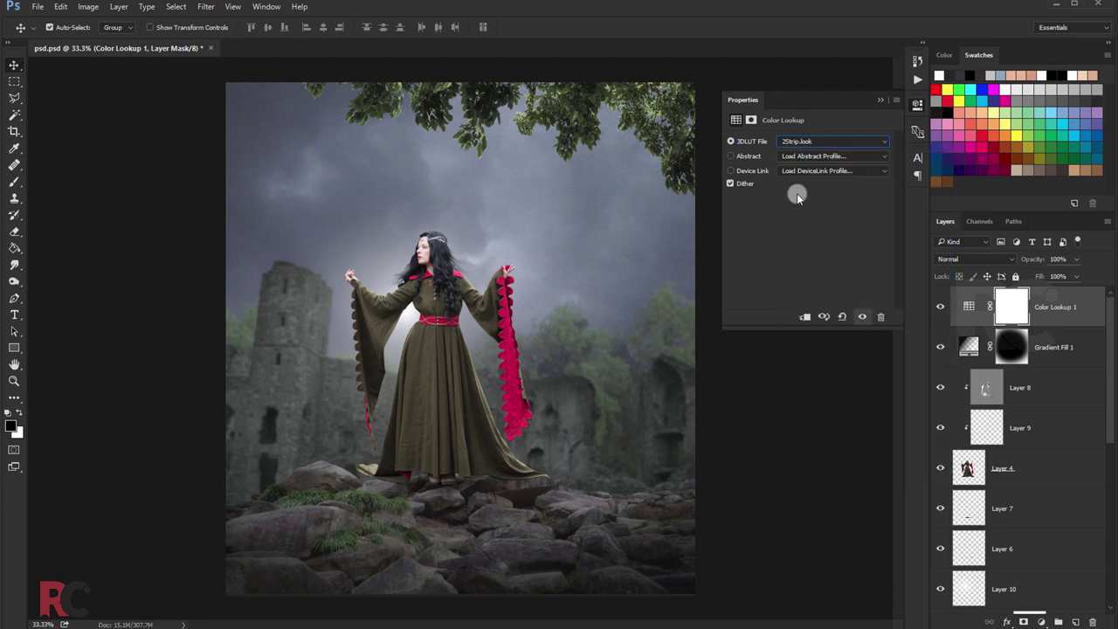
{"action": "key", "text": "Down"}
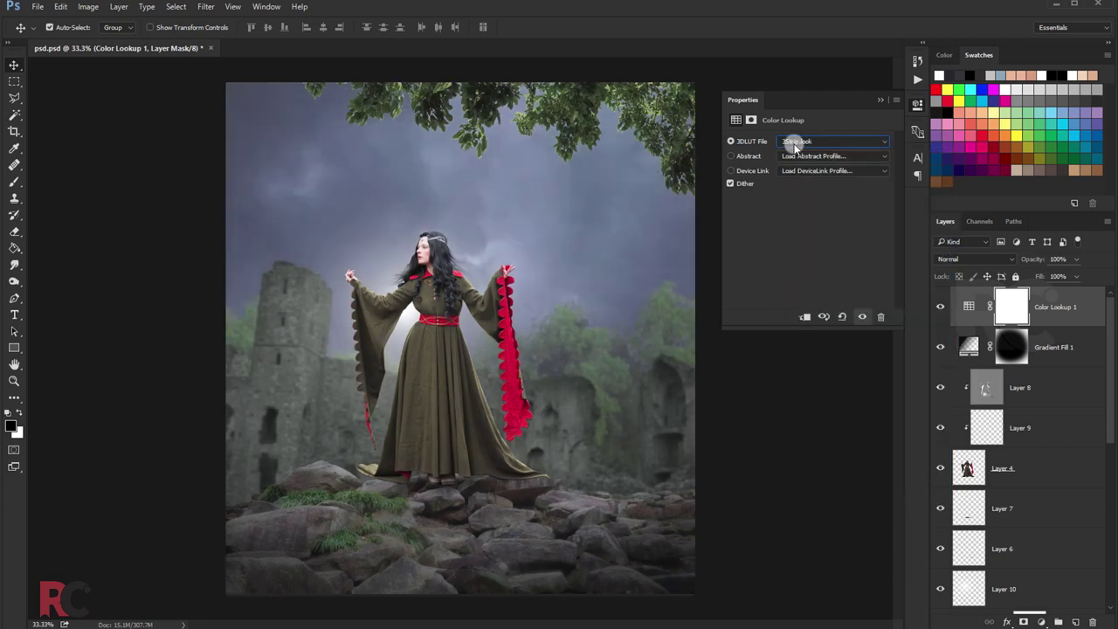
{"action": "key", "text": "Down"}
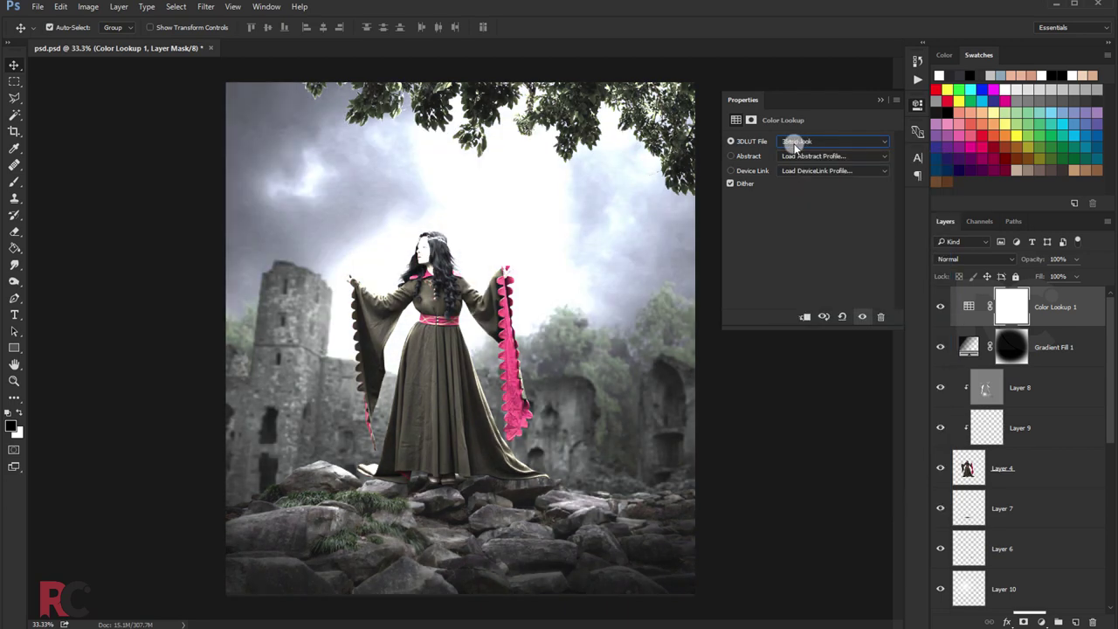
{"action": "key", "text": "Down"}
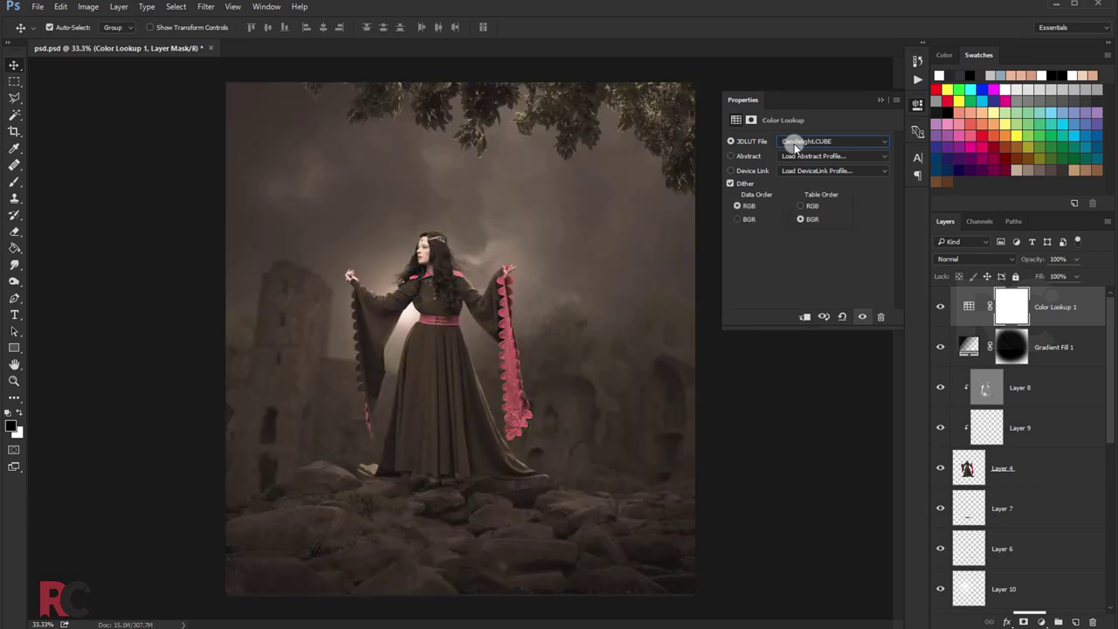
{"action": "key", "text": "Down"}
{"action": "key", "text": "Down"}
{"action": "key", "text": "Down"}
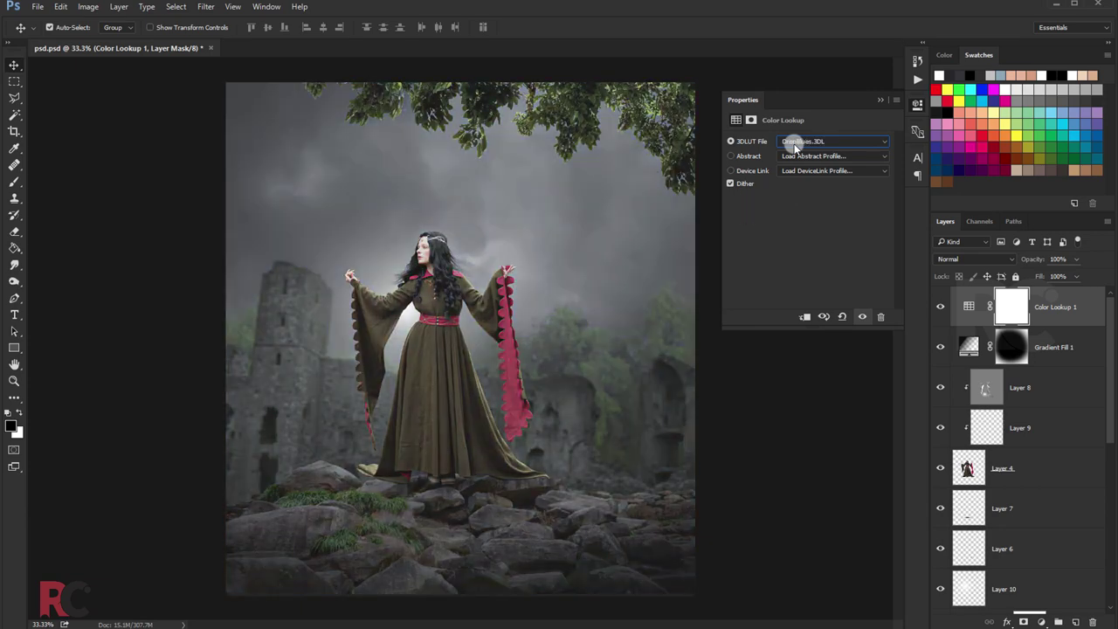
{"action": "key", "text": "Down"}
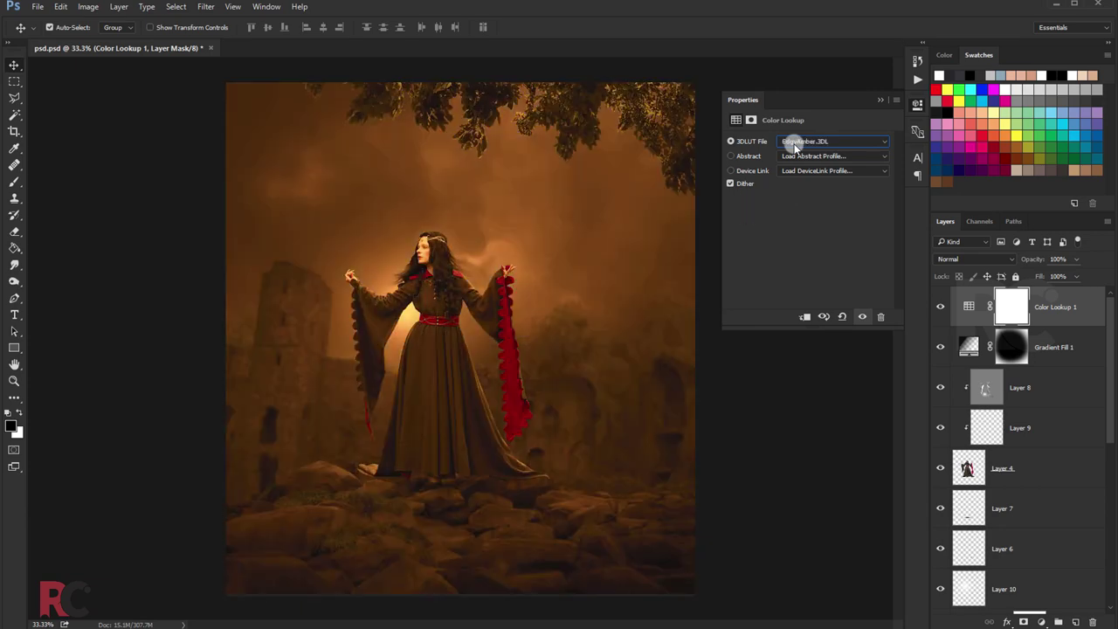
{"action": "key", "text": "Down"}
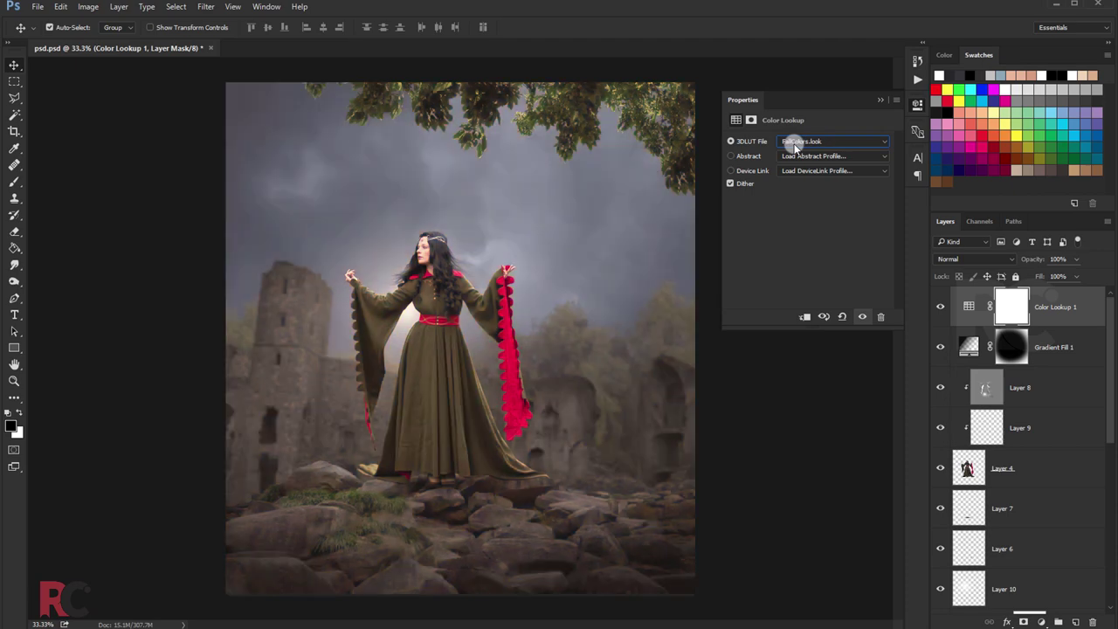
{"action": "key", "text": "Down"}
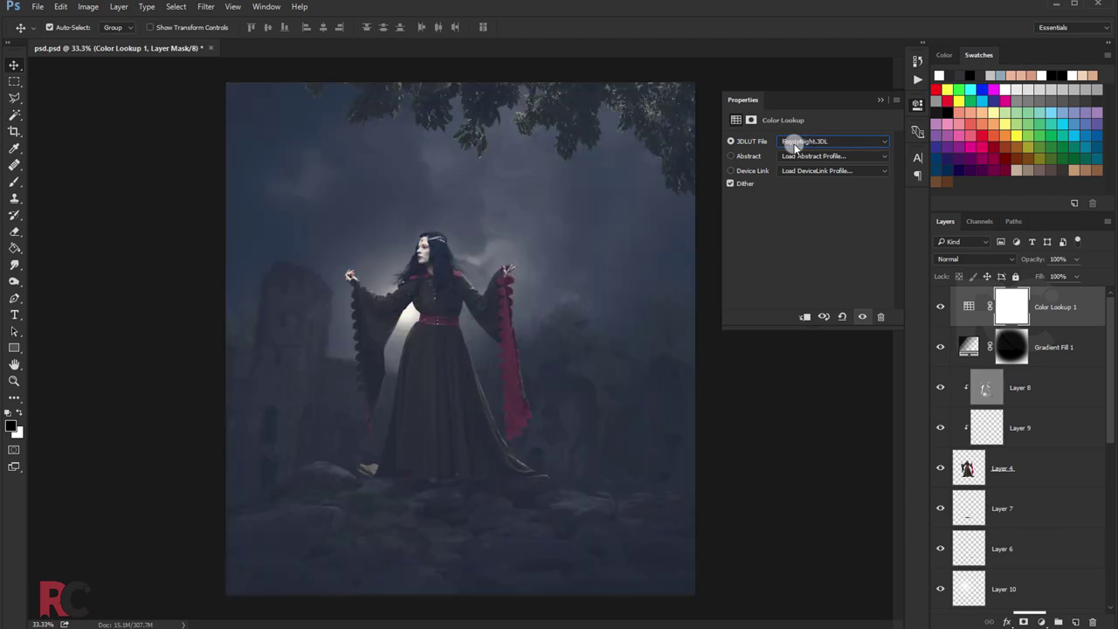
{"action": "key", "text": "Down"}
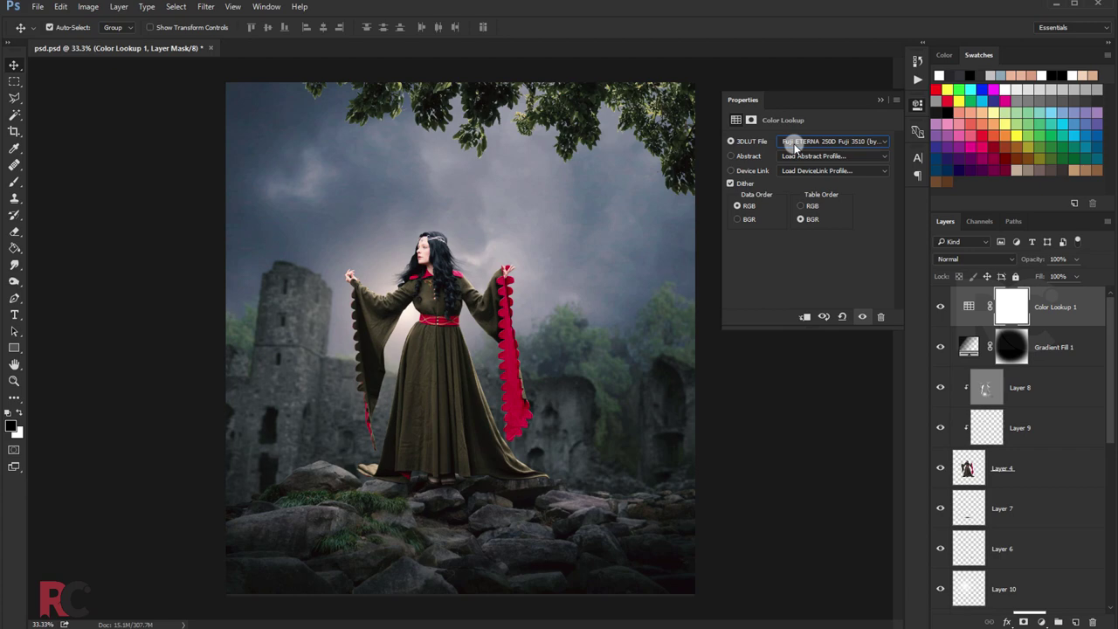
{"action": "key", "text": "Down"}
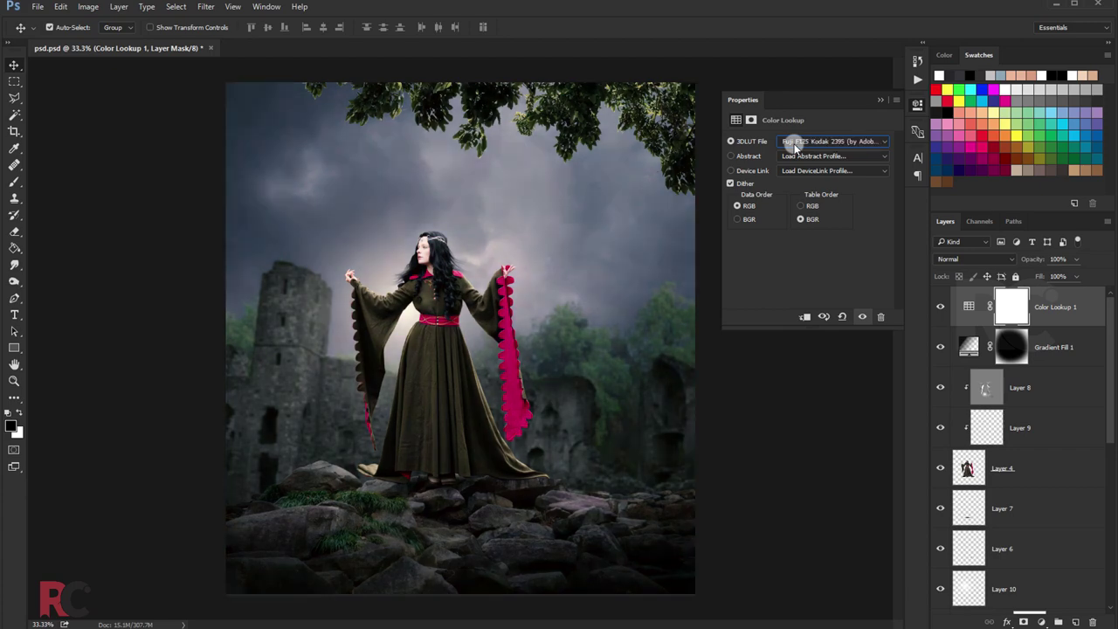
{"action": "key", "text": "Down"}
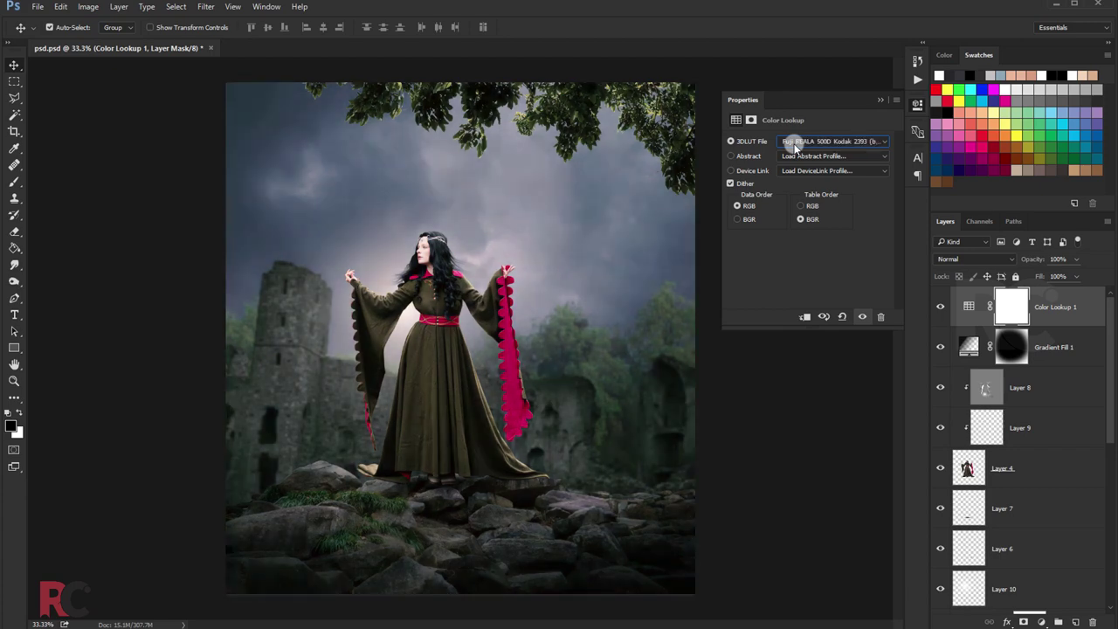
{"action": "key", "text": "Down"}
{"action": "key", "text": "Down"}
{"action": "key", "text": "Down"}
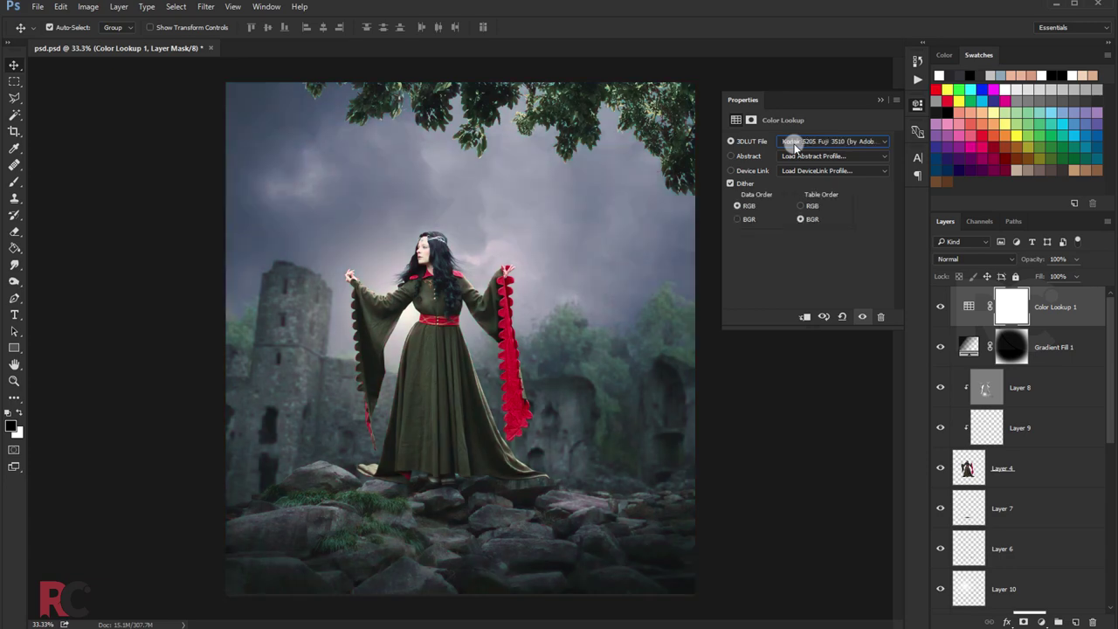
{"action": "key", "text": "Down"}
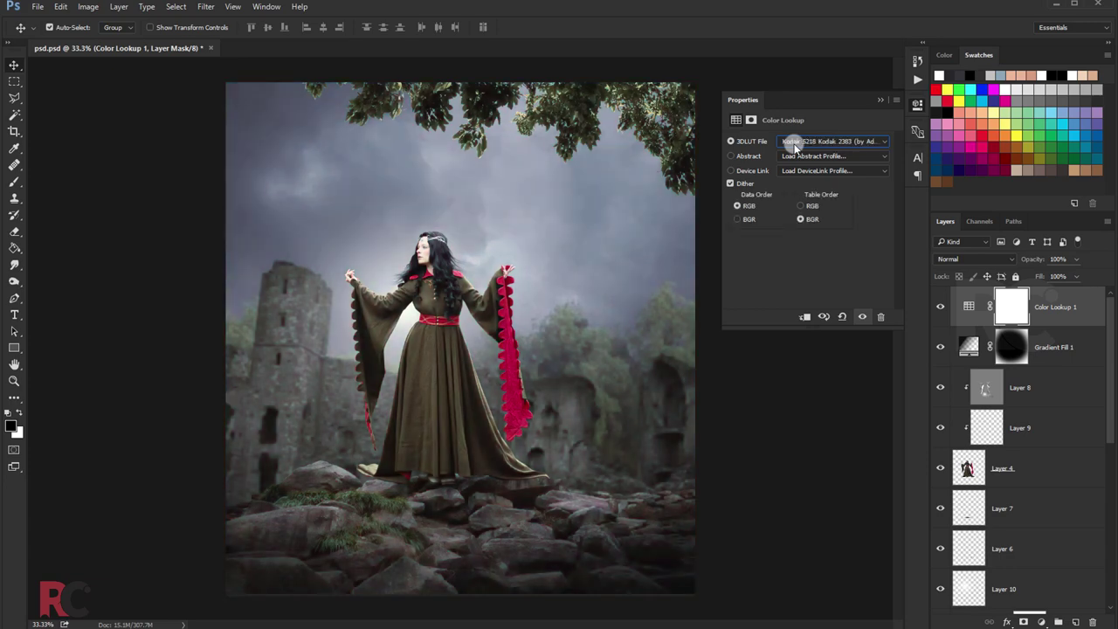
Compare the grade on and off, then set Color Lookup 1 opacity to 17%.
{"action": "left_click", "coordinate": [941, 307]}
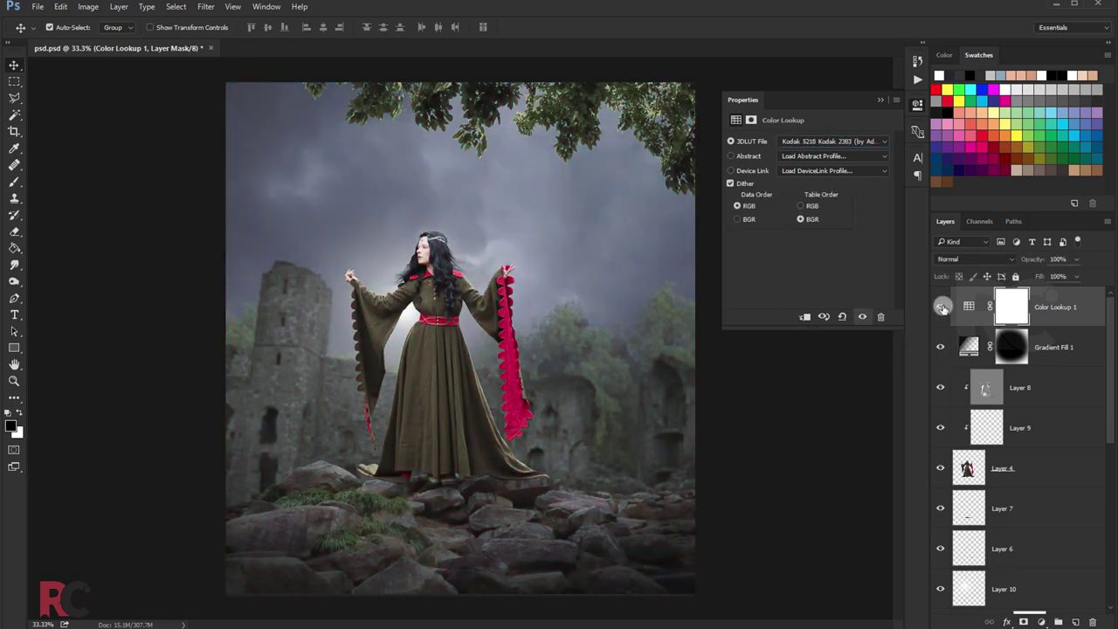
{"action": "left_click", "coordinate": [862, 316]}
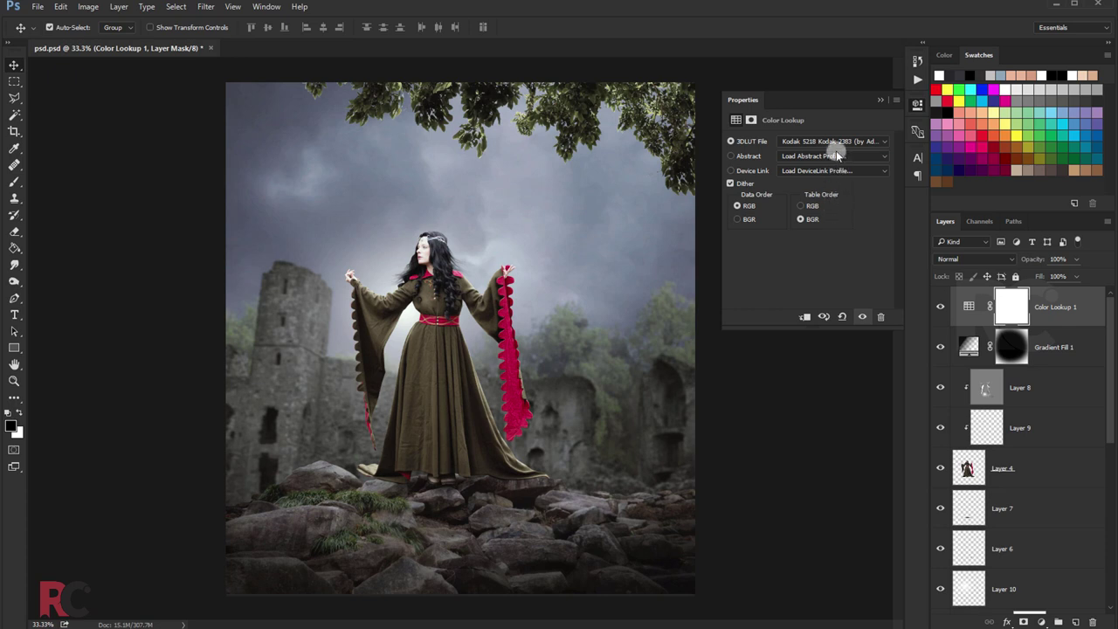
{"action": "left_click", "coordinate": [880, 100]}
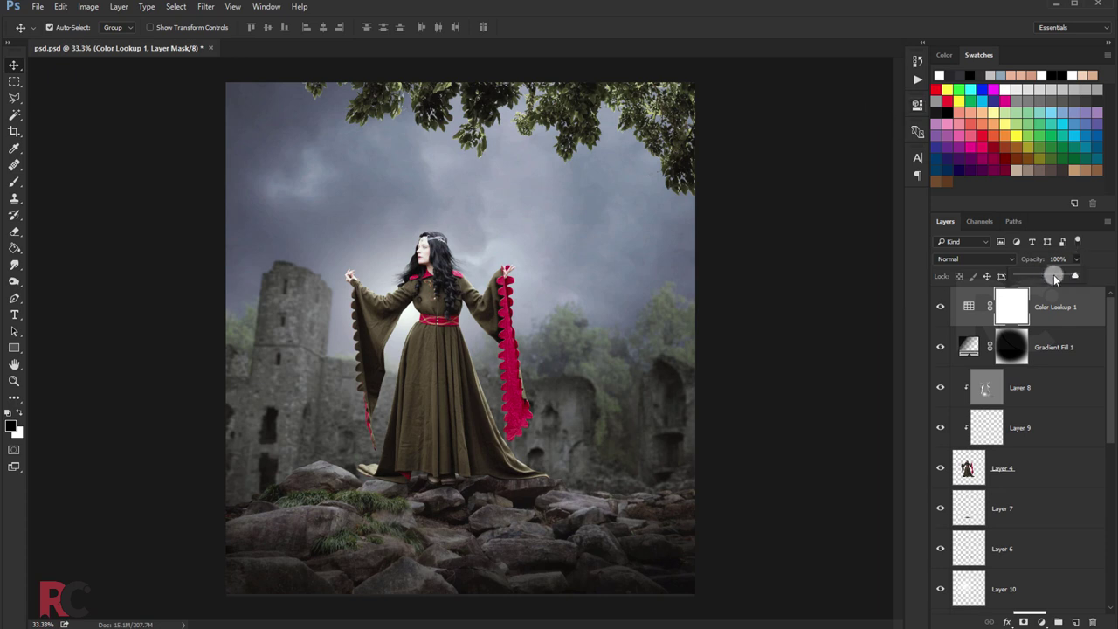
{"action": "left_click_drag", "start_coordinate": [1032, 276], "coordinate": [1030, 277]}
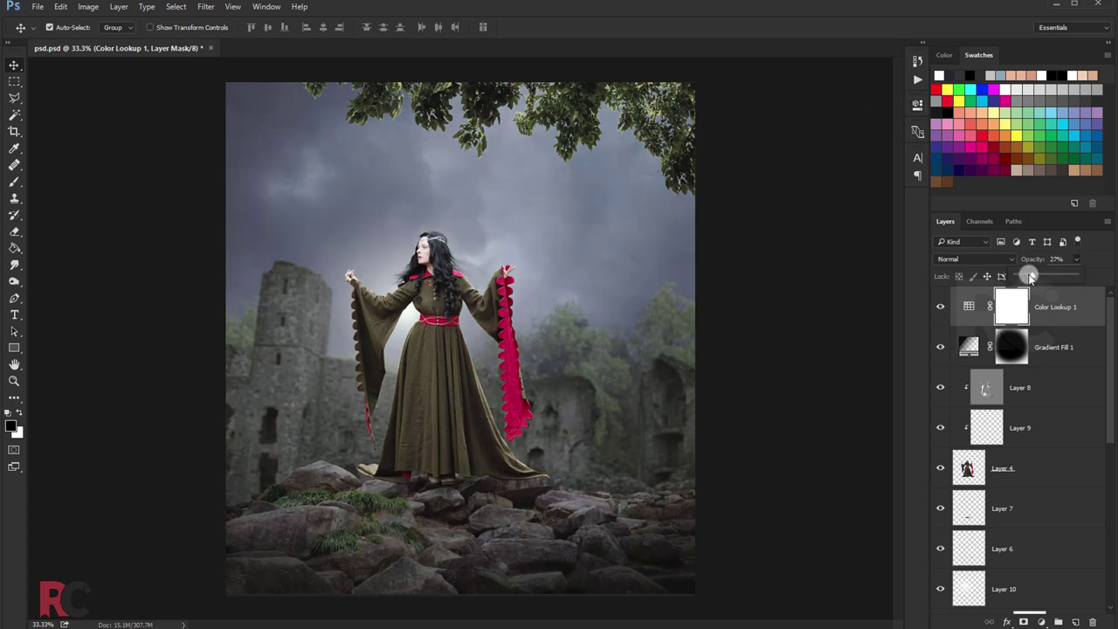
{"action": "left_click", "coordinate": [939, 308]}
{"action": "left_click", "coordinate": [939, 308]}
{"action": "left_click", "coordinate": [1077, 264]}
{"action": "left_click_drag", "start_coordinate": [1057, 278], "coordinate": [1059, 278]}
{"action": "left_click", "coordinate": [1040, 620]}
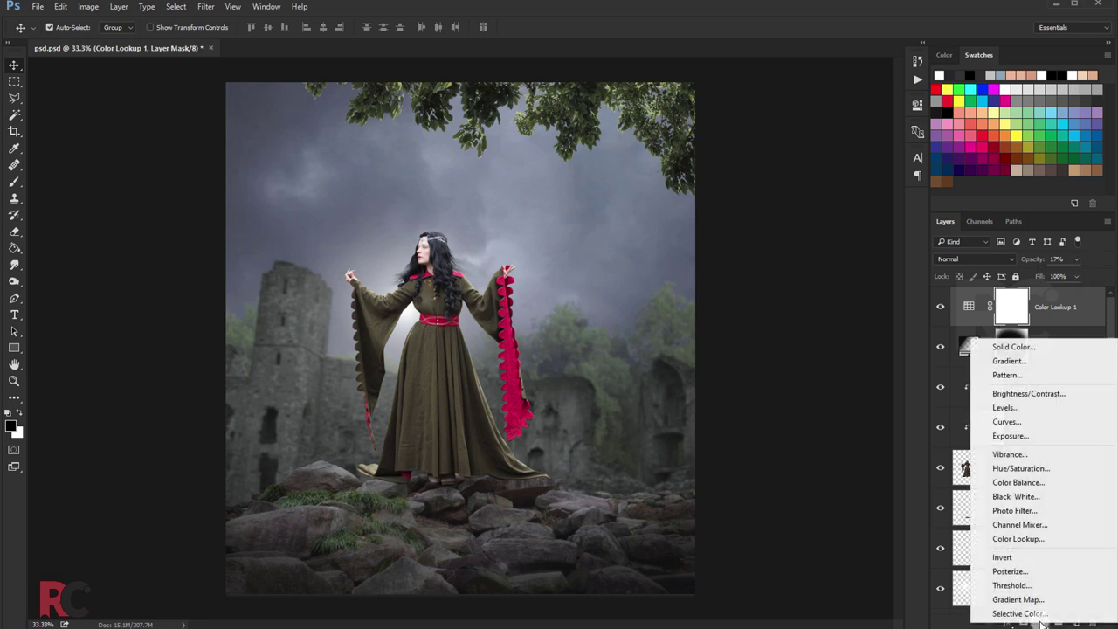
Add a Photo Filter layer using Cooling Filter (82) and toggle it to compare.
{"action": "left_click", "coordinate": [1014, 512]}
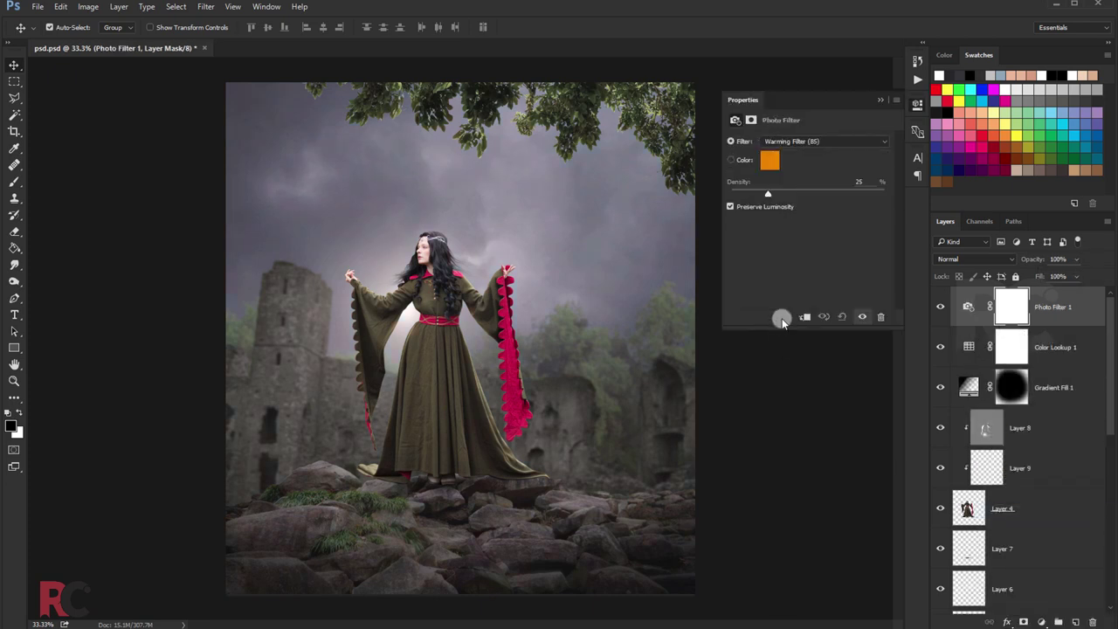
{"action": "left_click", "coordinate": [779, 143]}
{"action": "left_click", "coordinate": [775, 179]}
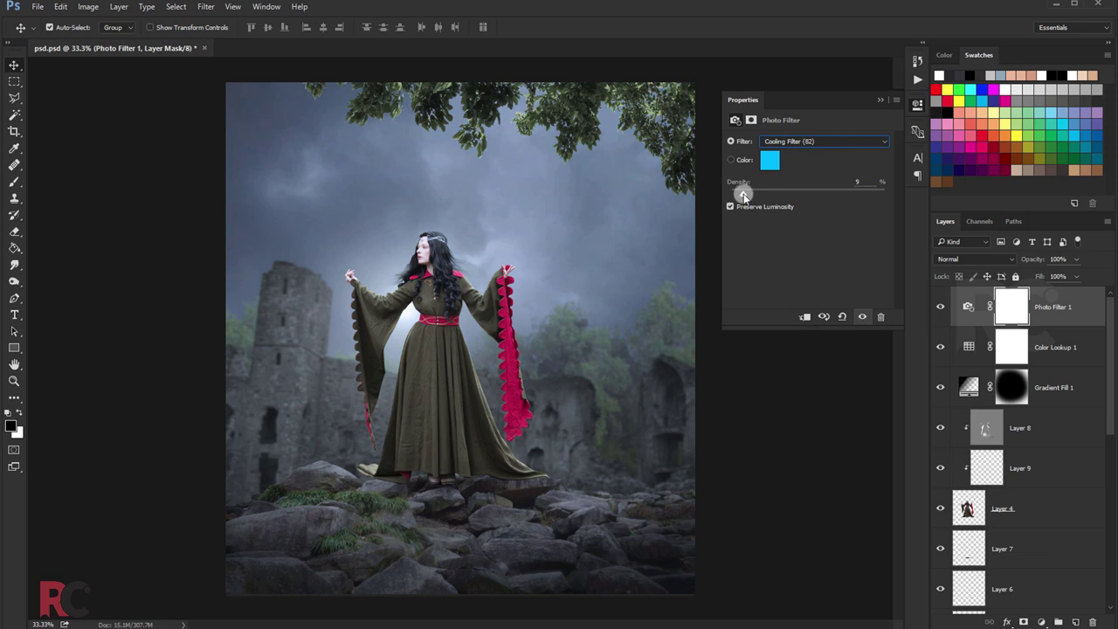
{"action": "left_click", "coordinate": [940, 307]}
{"action": "left_click", "coordinate": [939, 307]}
{"action": "left_click", "coordinate": [881, 99]}
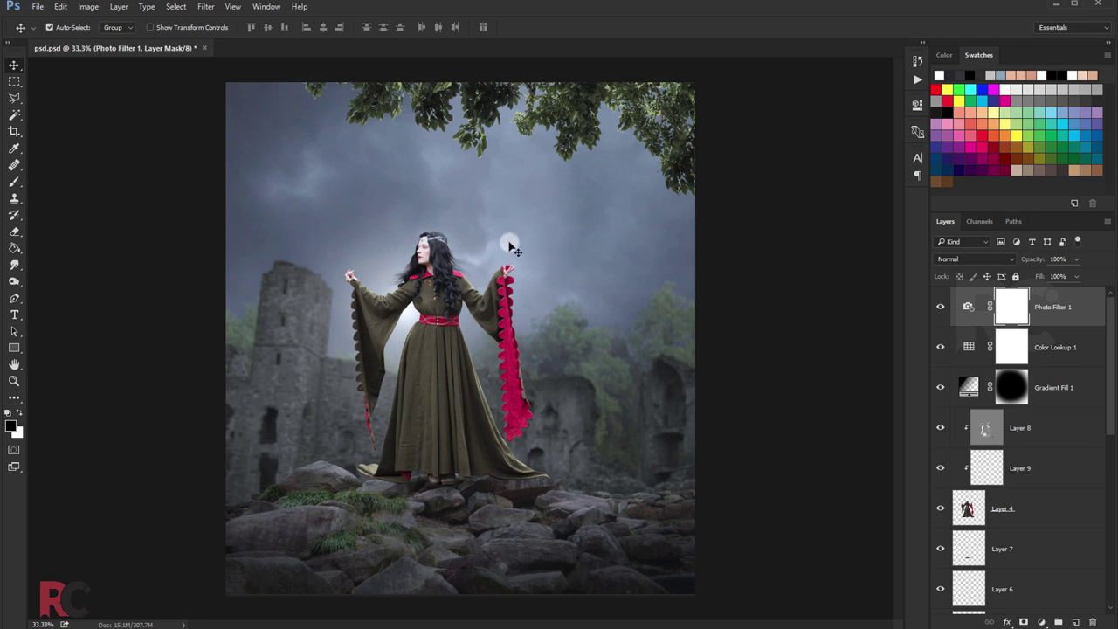
Add a new empty Layer 11 above Curves 2 copy.
{"action": "scroll", "coordinate": [514, 249], "scroll_direction": "down", "scroll_amount": 1}
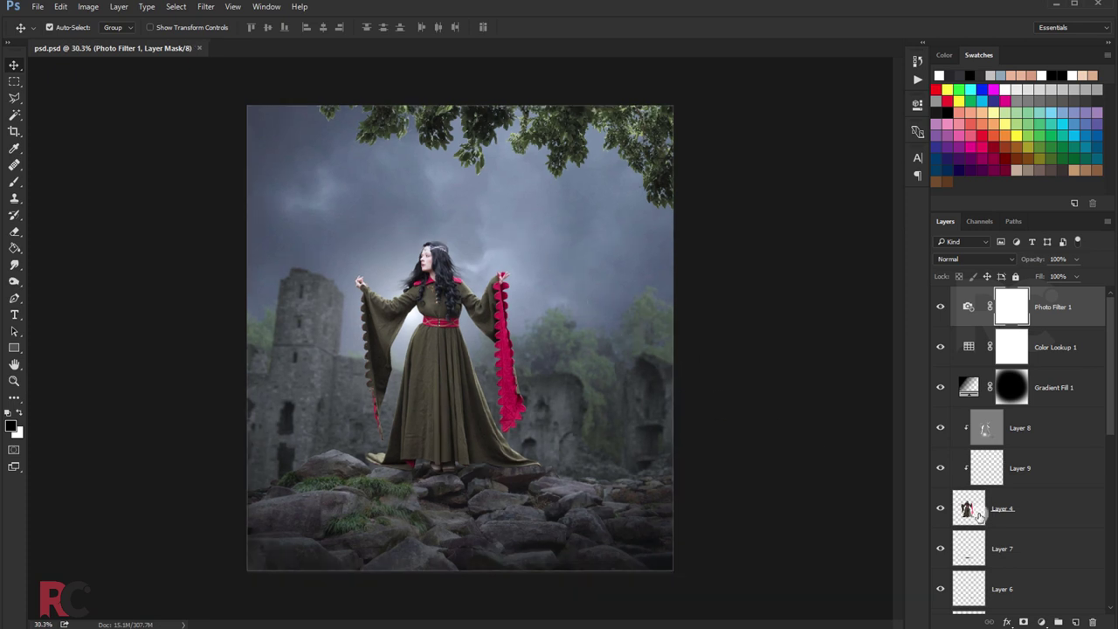
{"action": "scroll", "coordinate": [990, 510], "scroll_direction": "down", "scroll_amount": 3}
{"action": "scroll", "coordinate": [989, 511], "scroll_direction": "down", "scroll_amount": 3}
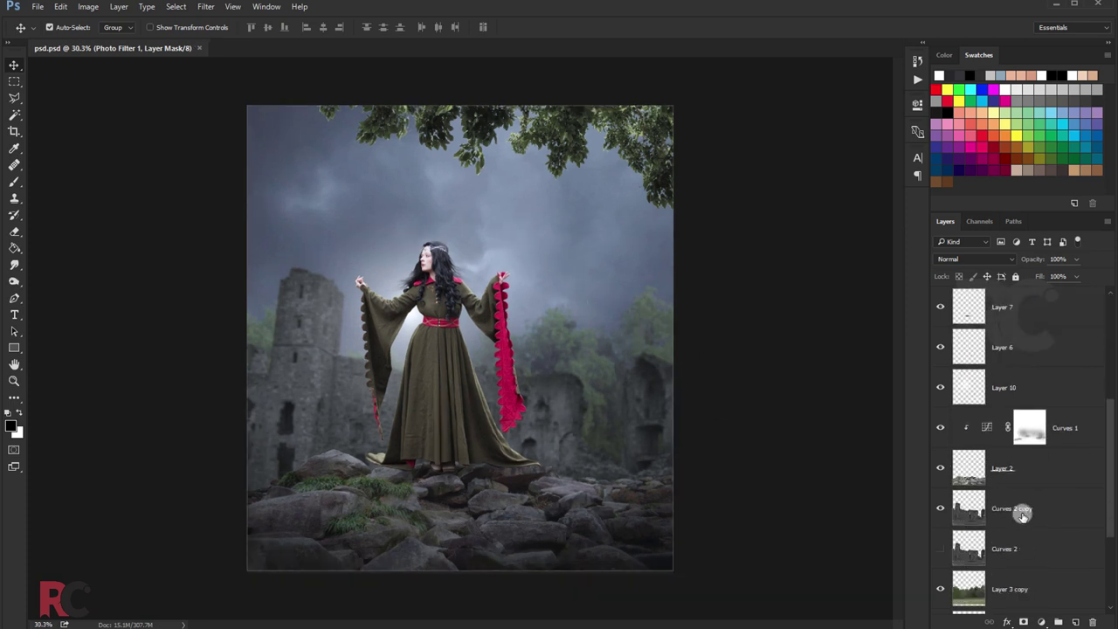
{"action": "left_click", "coordinate": [1054, 433]}
{"action": "left_click", "coordinate": [1019, 525]}
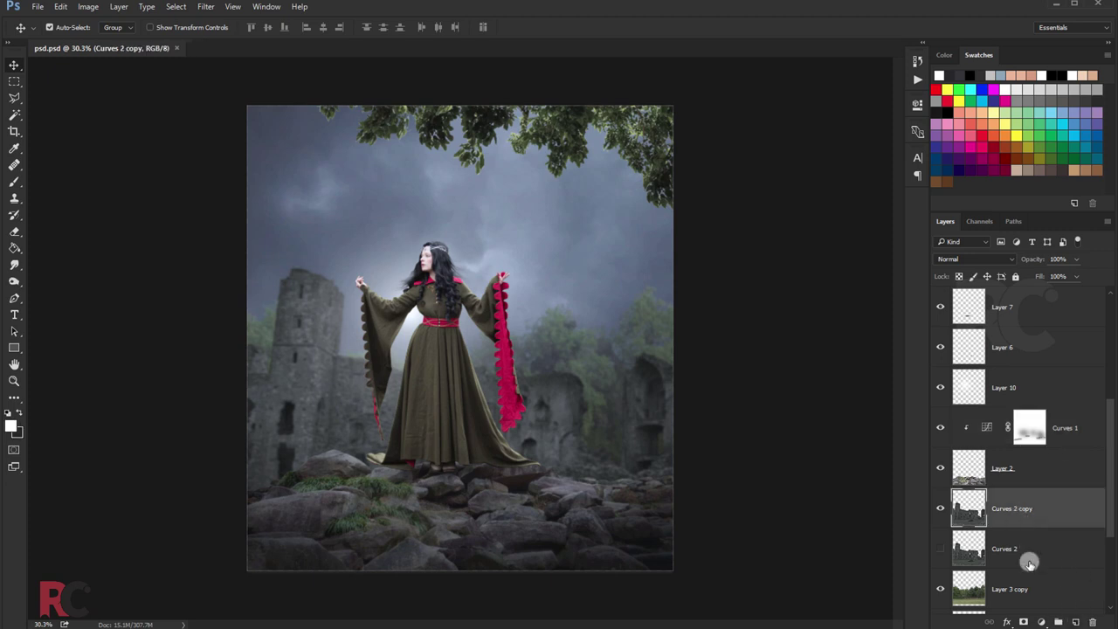
{"action": "left_click", "coordinate": [1072, 622]}
Load a soft cloud-shaped brush tip for the Brush tool.
{"action": "left_click", "coordinate": [15, 182]}
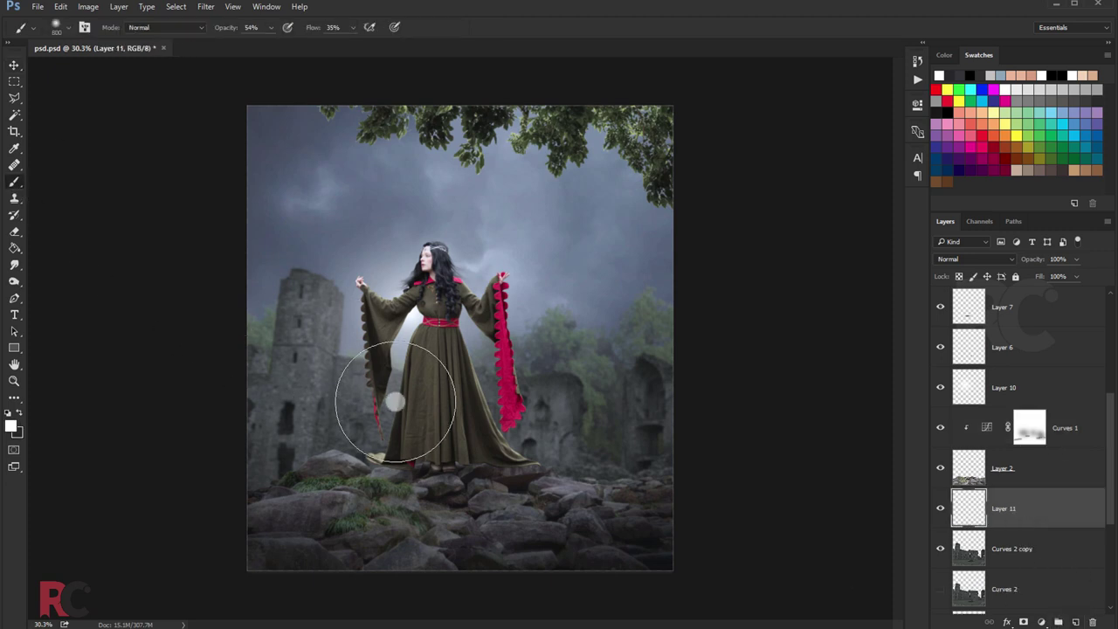
{"action": "left_click", "coordinate": [61, 27]}
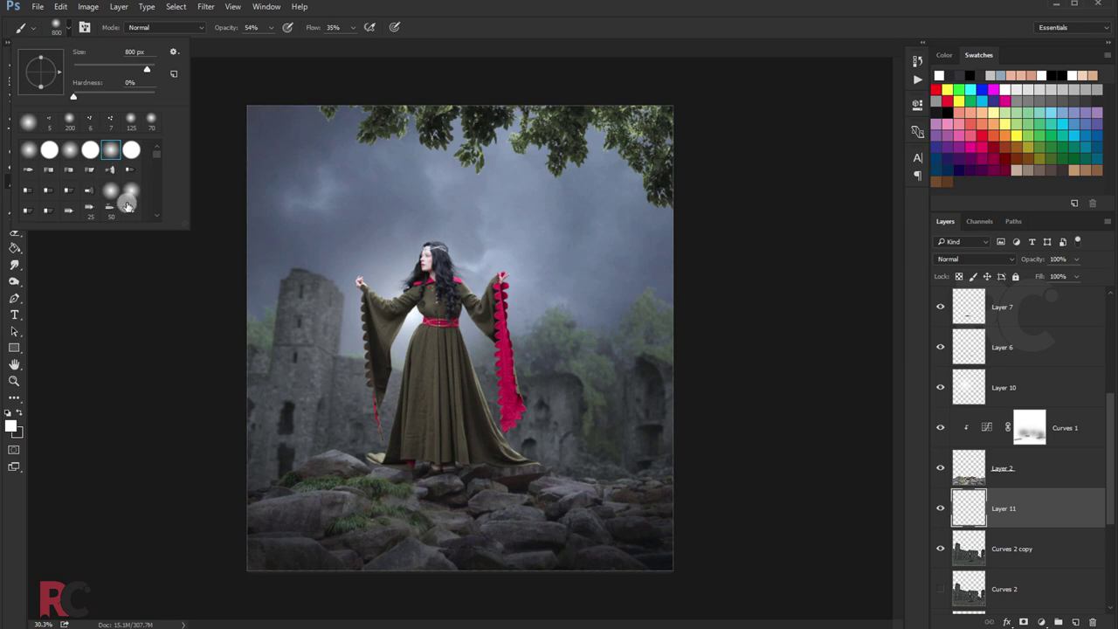
{"action": "scroll", "coordinate": [127, 206], "scroll_direction": "down", "scroll_amount": 1}
{"action": "scroll", "coordinate": [131, 196], "scroll_direction": "down", "scroll_amount": 1}
{"action": "scroll", "coordinate": [136, 190], "scroll_direction": "down", "scroll_amount": 1}
{"action": "scroll", "coordinate": [142, 183], "scroll_direction": "down", "scroll_amount": 1}
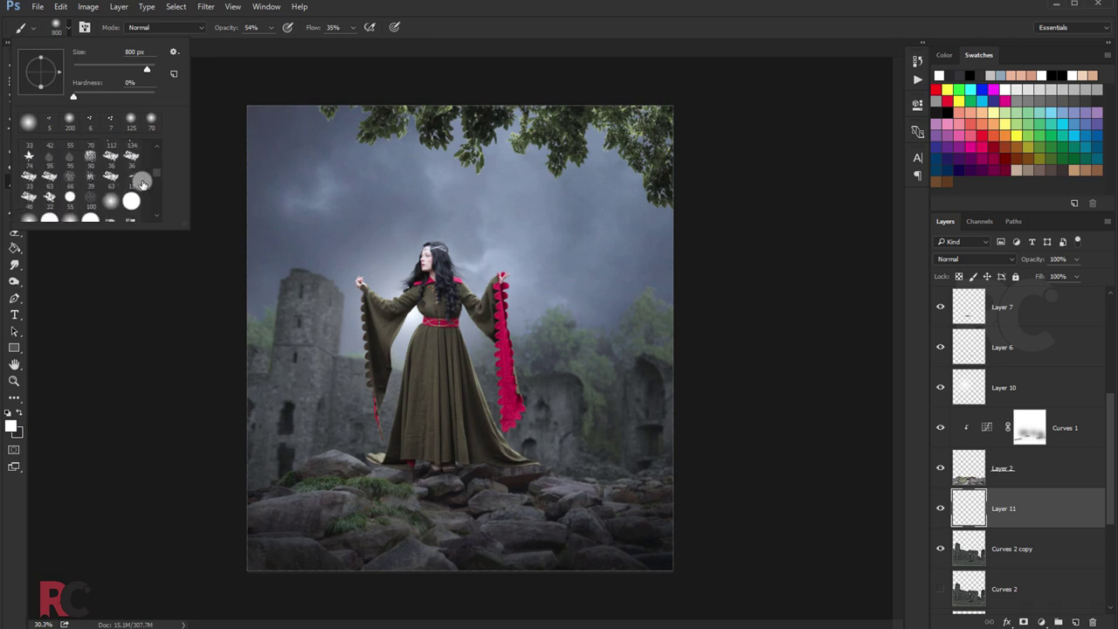
{"action": "left_click_drag", "start_coordinate": [158, 178], "coordinate": [91, 215]}
{"action": "left_click", "coordinate": [75, 212]}
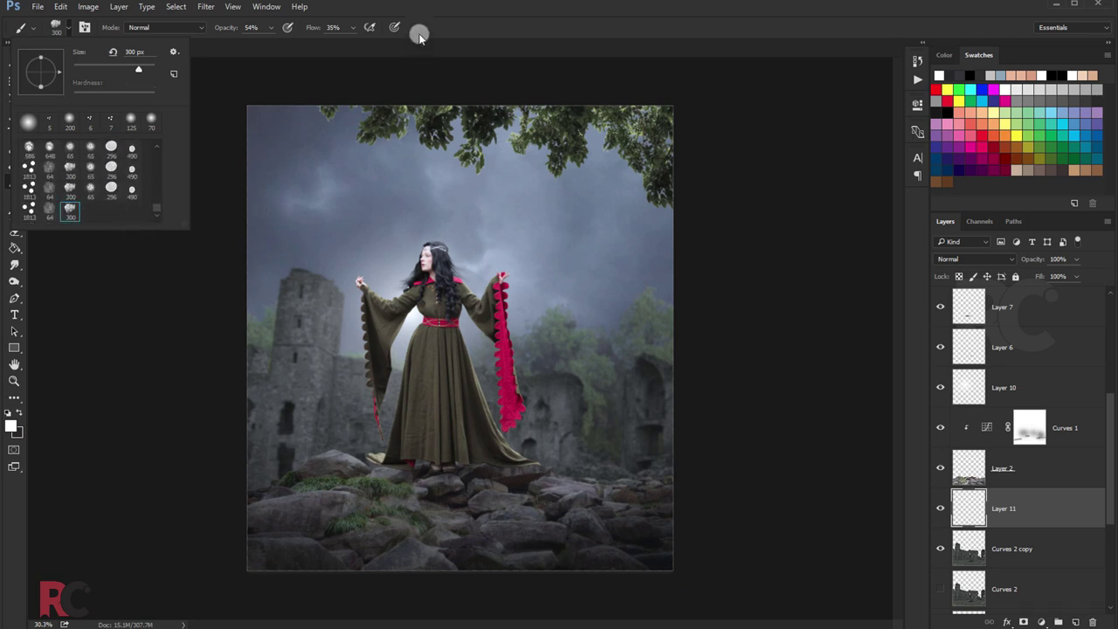
{"action": "left_click", "coordinate": [419, 32]}
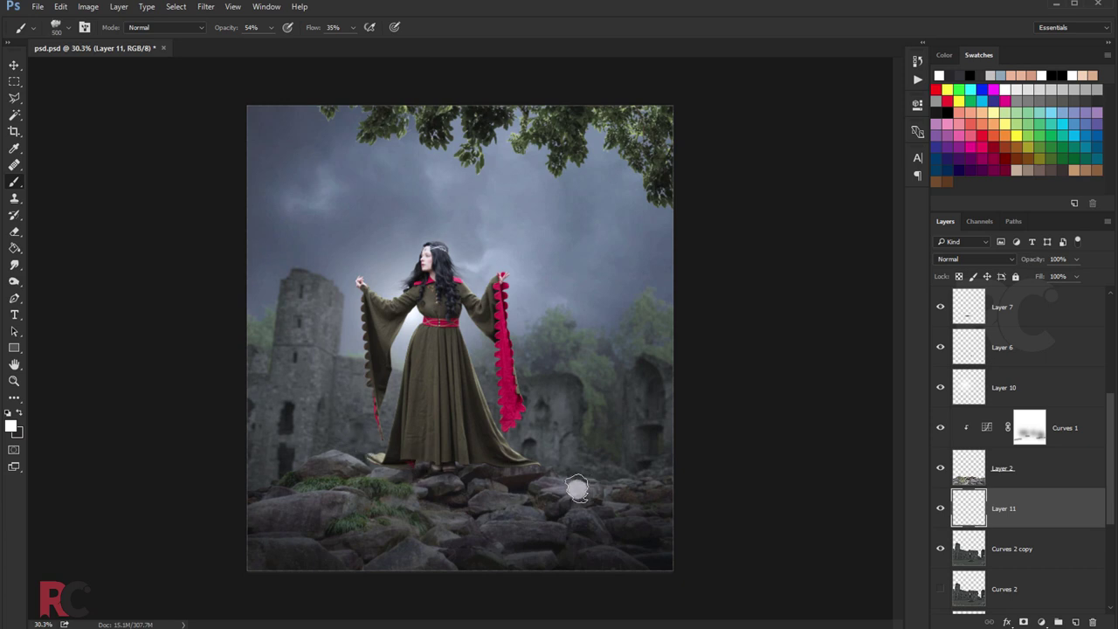
Paint faint white mist across the rocks at her feet and fade Layer 11 to 28%.
{"action": "key", "text": "bracketleft"}
{"action": "mouse_move", "coordinate": [647, 470]}
{"action": "left_mouse_down"}
{"action": "mouse_move", "coordinate": [586, 486]}
{"action": "mouse_move", "coordinate": [340, 472]}
{"action": "mouse_move", "coordinate": [227, 489]}
{"action": "mouse_move", "coordinate": [387, 457]}
{"action": "mouse_move", "coordinate": [704, 487]}
{"action": "mouse_move", "coordinate": [404, 456]}
{"action": "mouse_move", "coordinate": [406, 441]}
{"action": "left_mouse_up"}
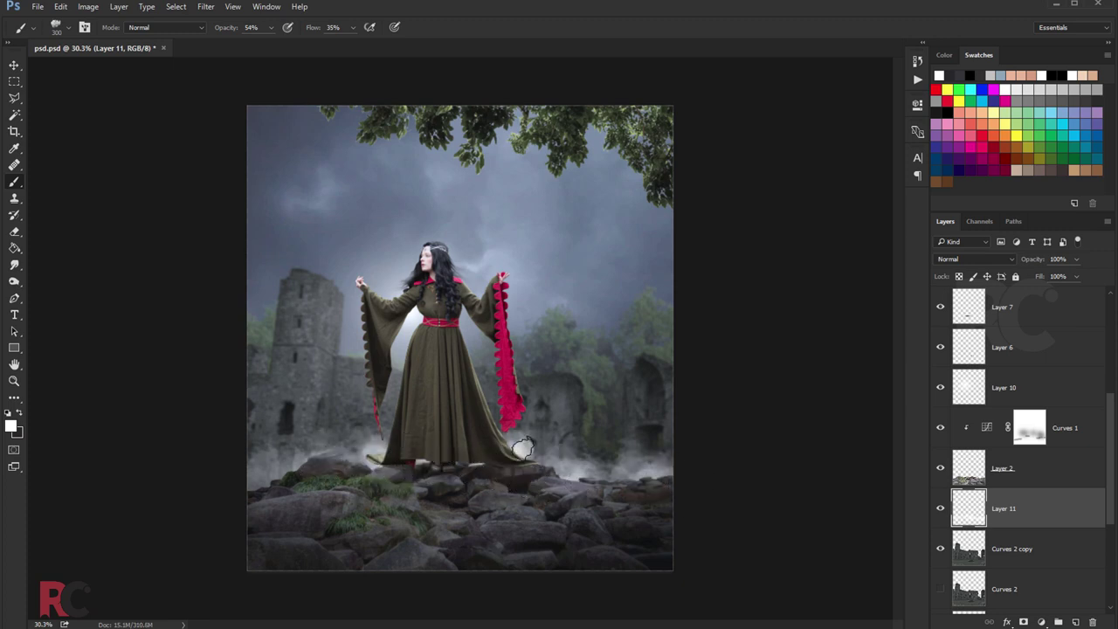
{"action": "left_click_drag", "start_coordinate": [1060, 274], "coordinate": [1028, 276]}
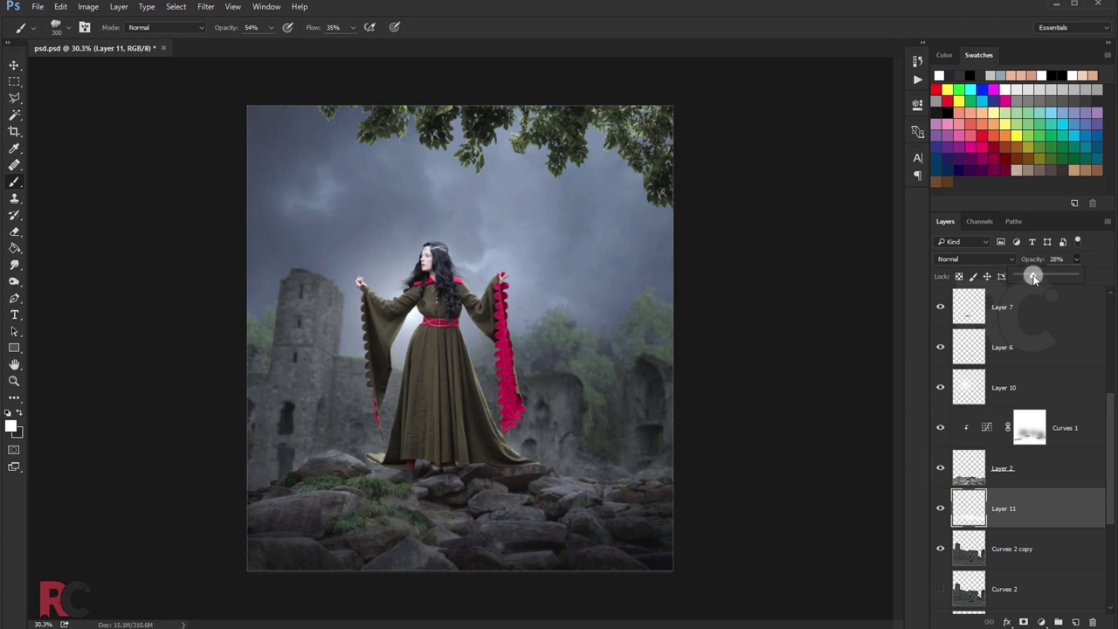
{"action": "left_click", "coordinate": [935, 506]}
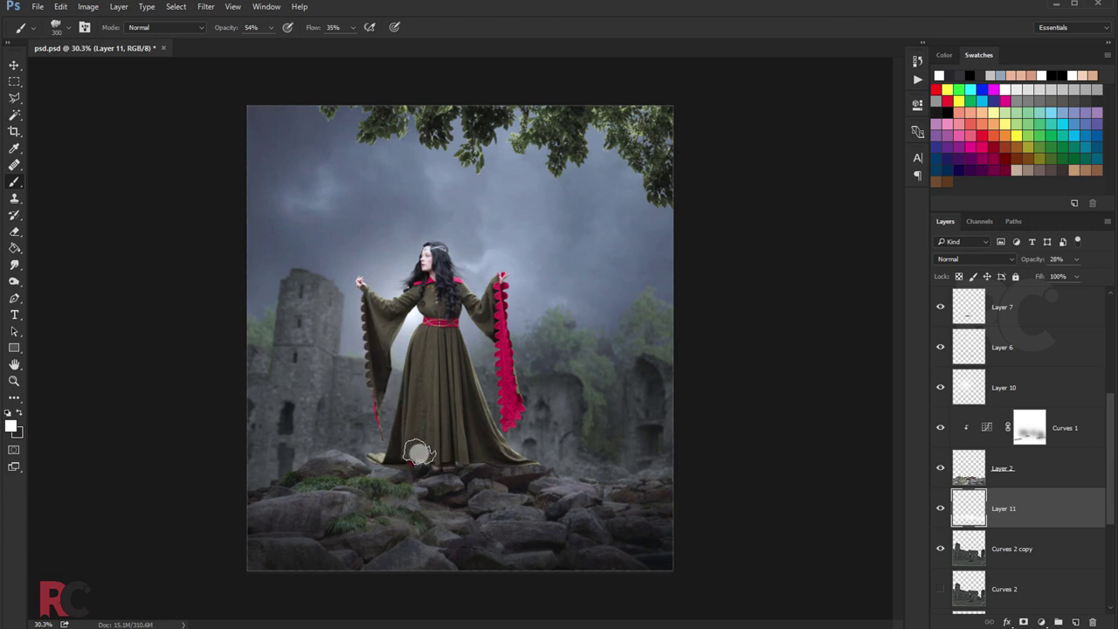
Paint soft white haze across the rocks on a new Layer 12 and set it to 54% opacity.
{"action": "left_click", "coordinate": [1075, 621]}
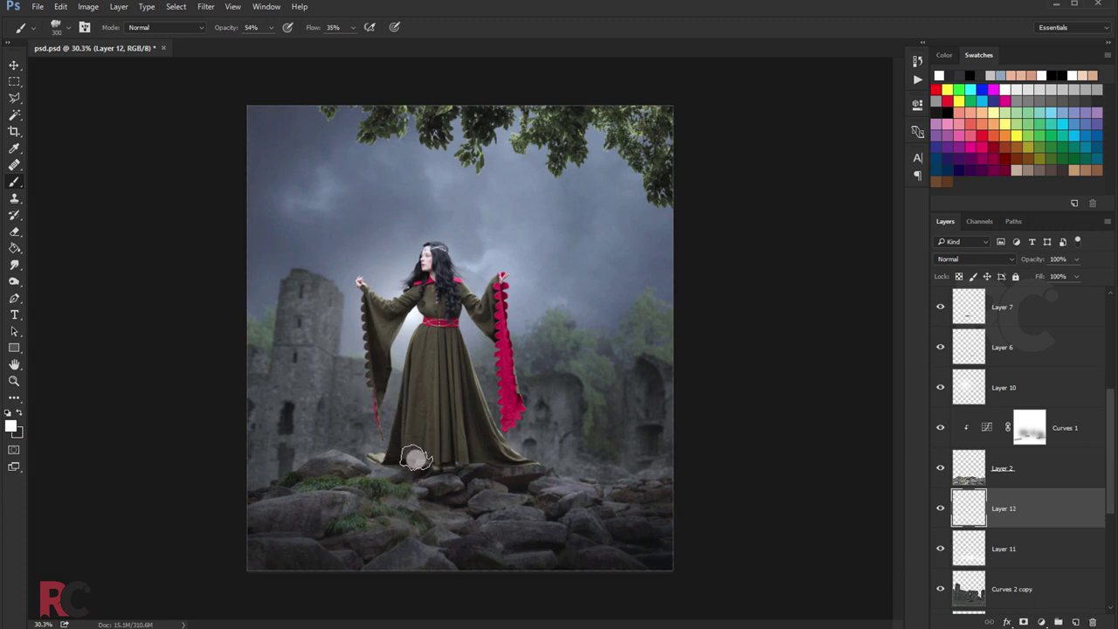
{"action": "mouse_move", "coordinate": [371, 456]}
{"action": "left_mouse_down"}
{"action": "mouse_move", "coordinate": [662, 482]}
{"action": "mouse_move", "coordinate": [406, 415]}
{"action": "left_mouse_up"}
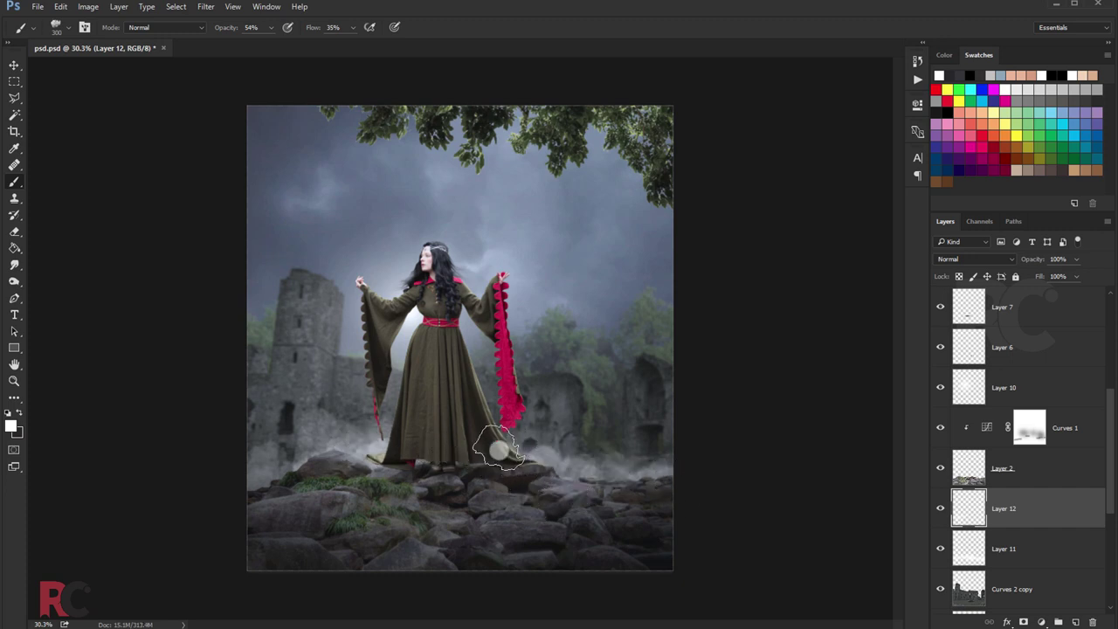
{"action": "key", "text": "ctrl+plus"}
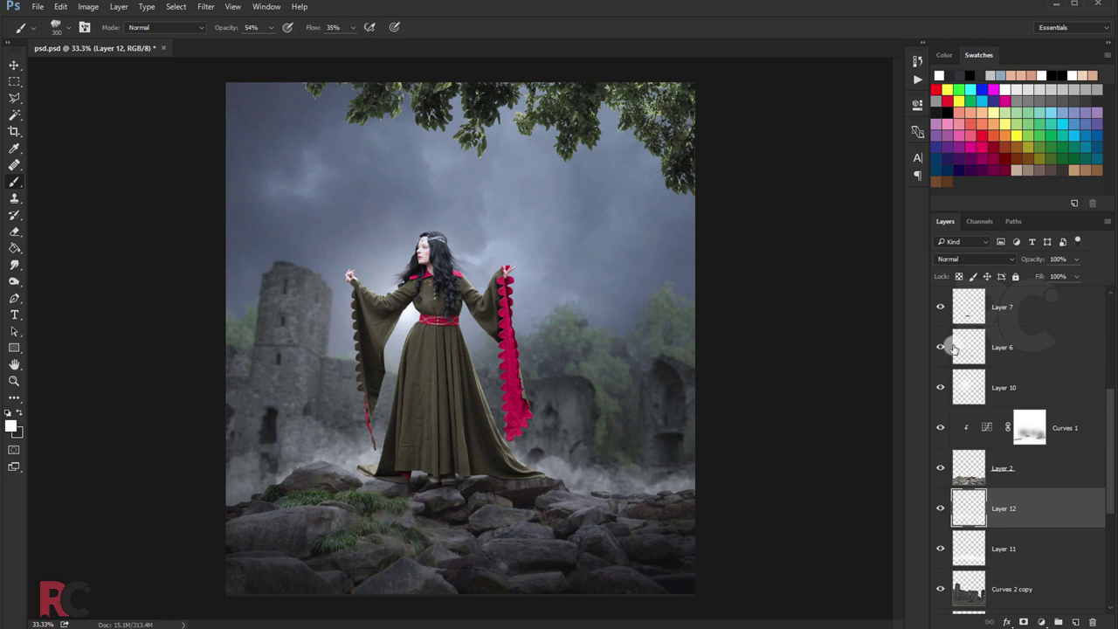
{"action": "left_click_drag", "start_coordinate": [1064, 273], "coordinate": [1043, 269]}
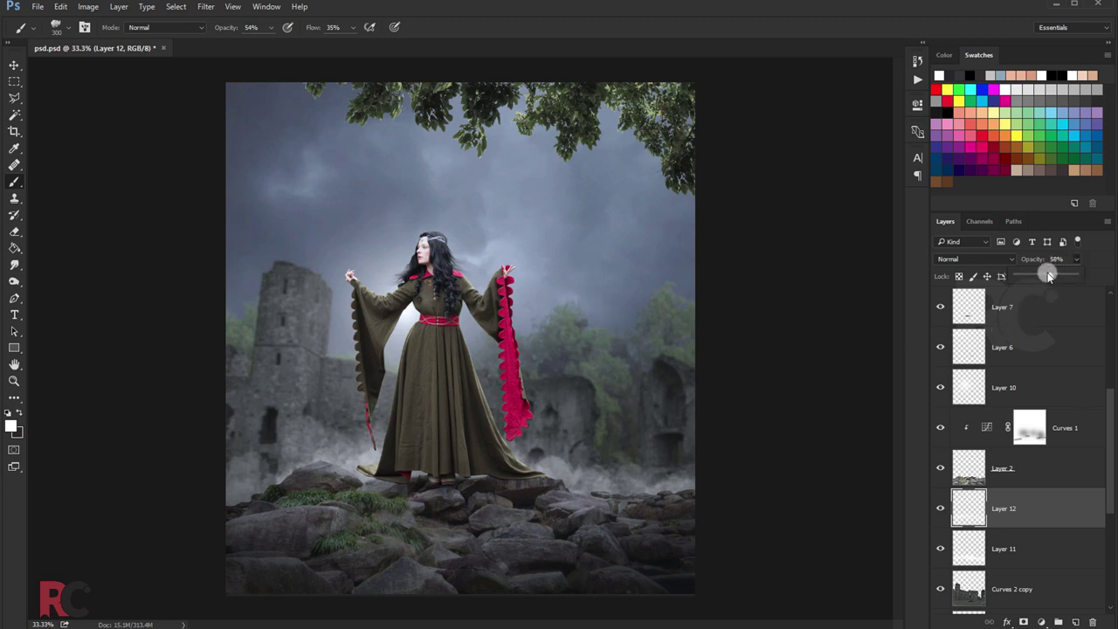
{"action": "left_click", "coordinate": [939, 507]}
{"action": "left_click", "coordinate": [938, 507]}
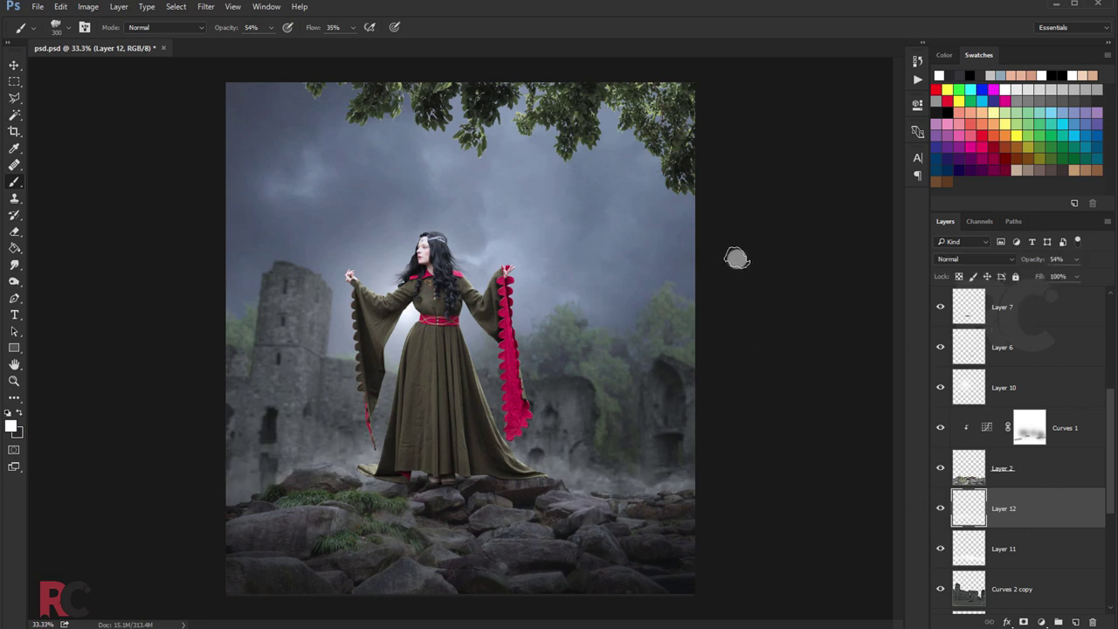
{"action": "left_click", "coordinate": [1076, 262]}
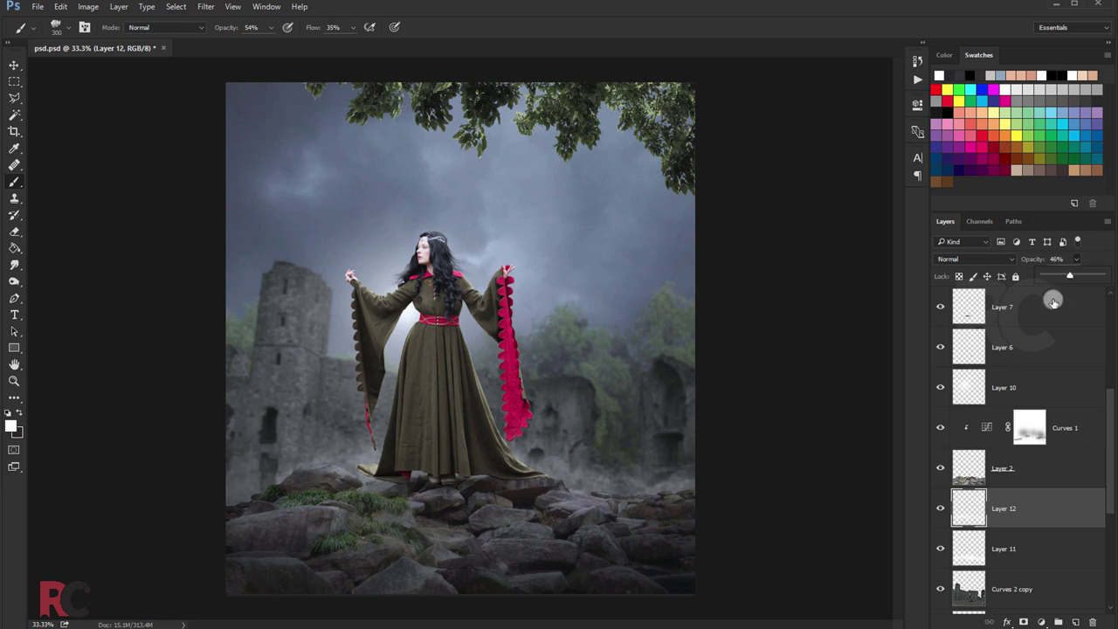
Lower Layer 11's mist opacity to 34%.
{"action": "left_click", "coordinate": [994, 548]}
{"action": "left_click_drag", "start_coordinate": [1076, 260], "coordinate": [1065, 276]}
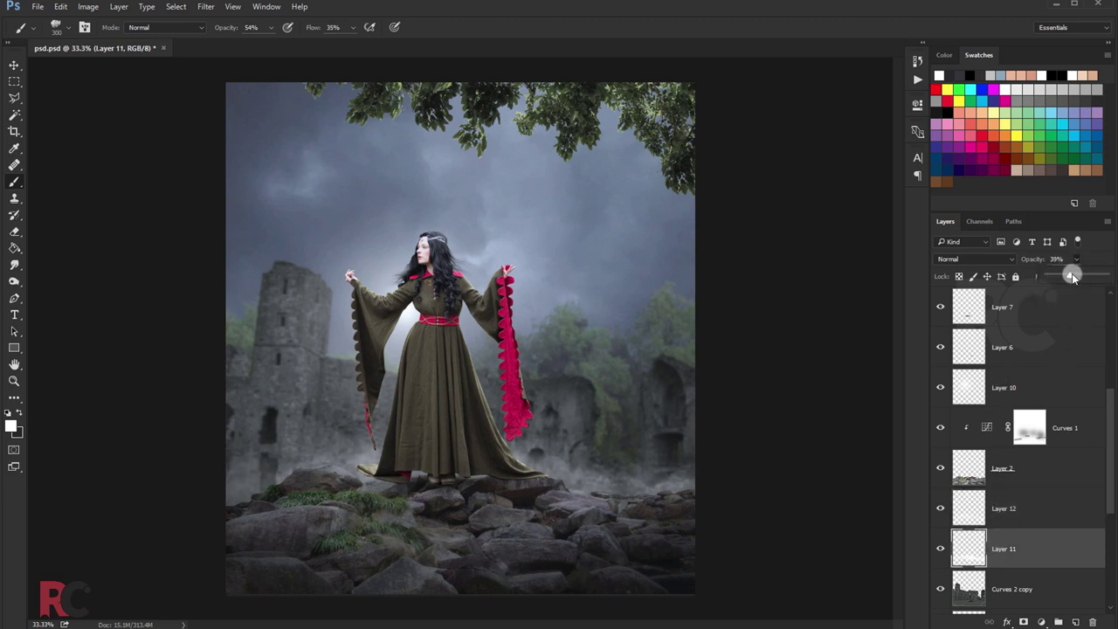
{"action": "scroll", "coordinate": [332, 206], "scroll_direction": "down", "scroll_amount": 3}
{"action": "scroll", "coordinate": [349, 227], "scroll_direction": "up", "scroll_amount": 2}
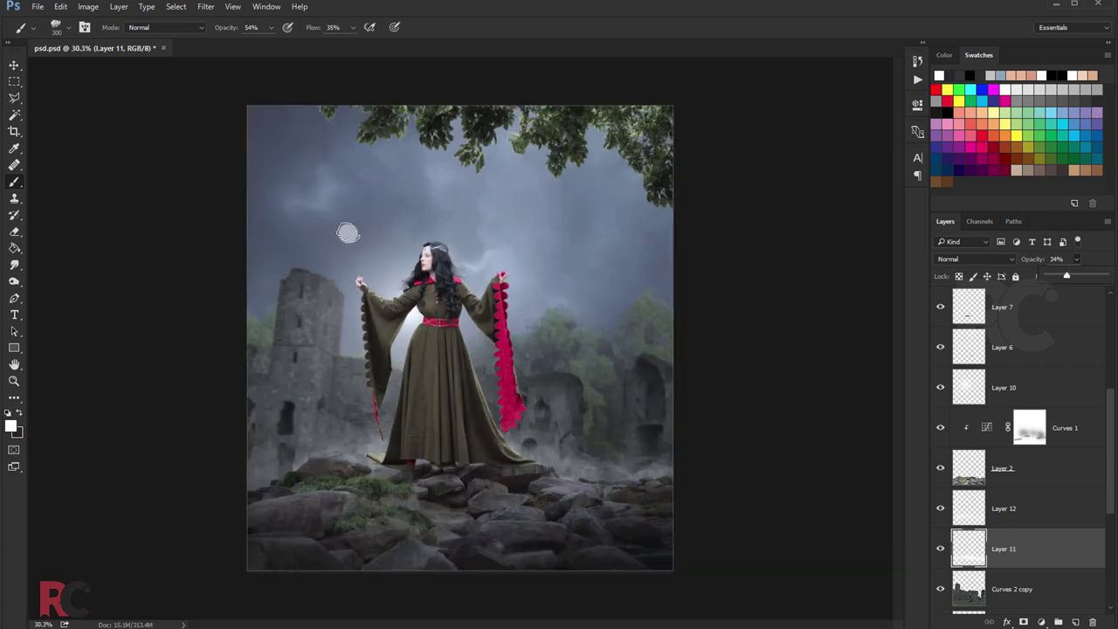
{"action": "left_click", "coordinate": [17, 67]}
{"action": "scroll", "coordinate": [432, 207], "scroll_direction": "up", "scroll_amount": 1}
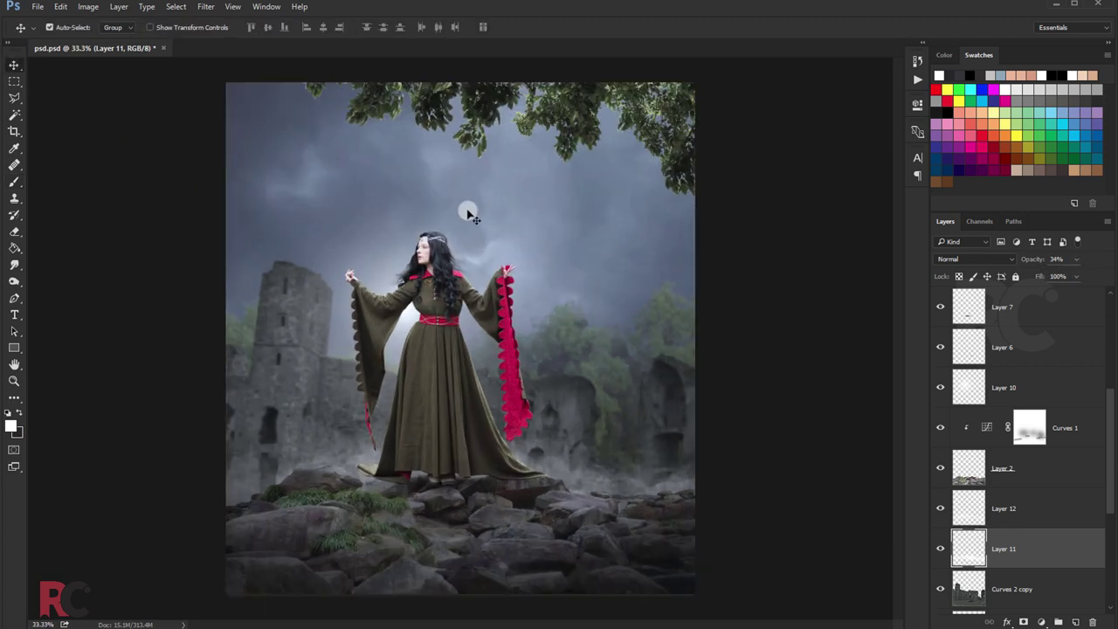
{"action": "scroll", "coordinate": [469, 217], "scroll_direction": "down", "scroll_amount": 1}
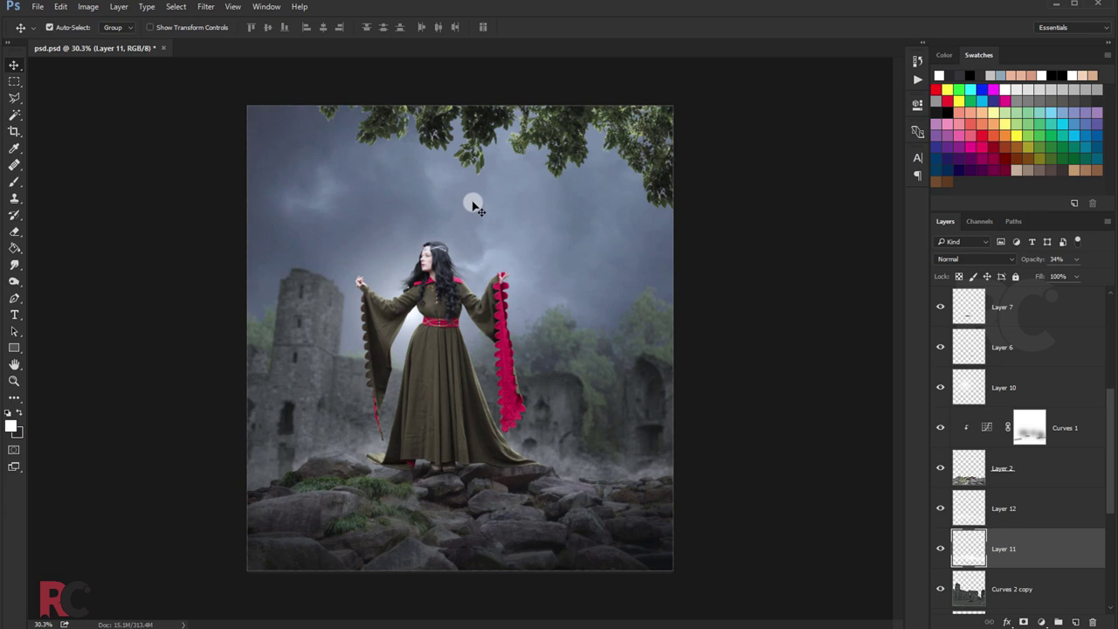
{"action": "scroll", "coordinate": [471, 205], "scroll_direction": "up", "scroll_amount": 2}
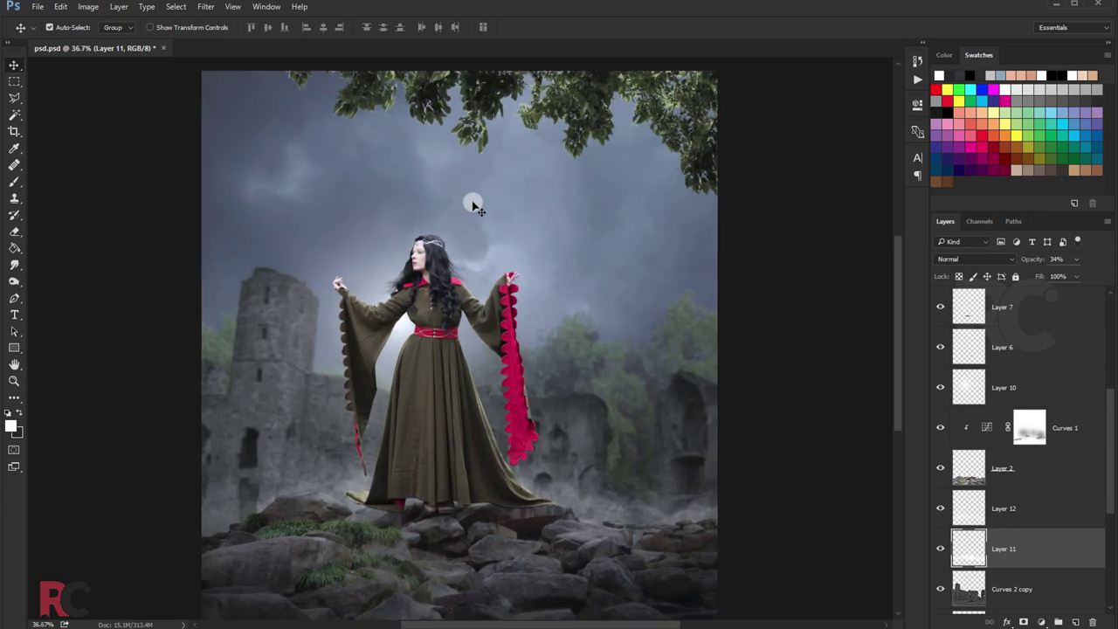
{"action": "scroll", "coordinate": [472, 206], "scroll_direction": "down", "scroll_amount": 1}
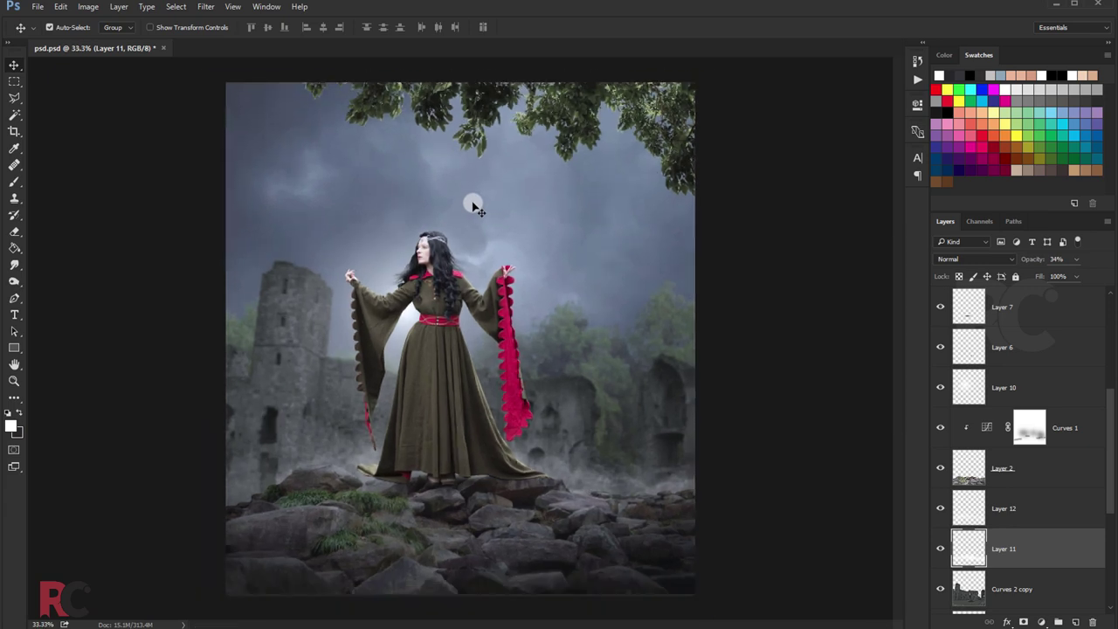
Select the Photo Filter 1 adjustment and toggle its visibility to compare the tint.
{"action": "left_click", "coordinate": [1046, 312]}
{"action": "left_click_drag", "start_coordinate": [1111, 434], "coordinate": [1109, 332]}
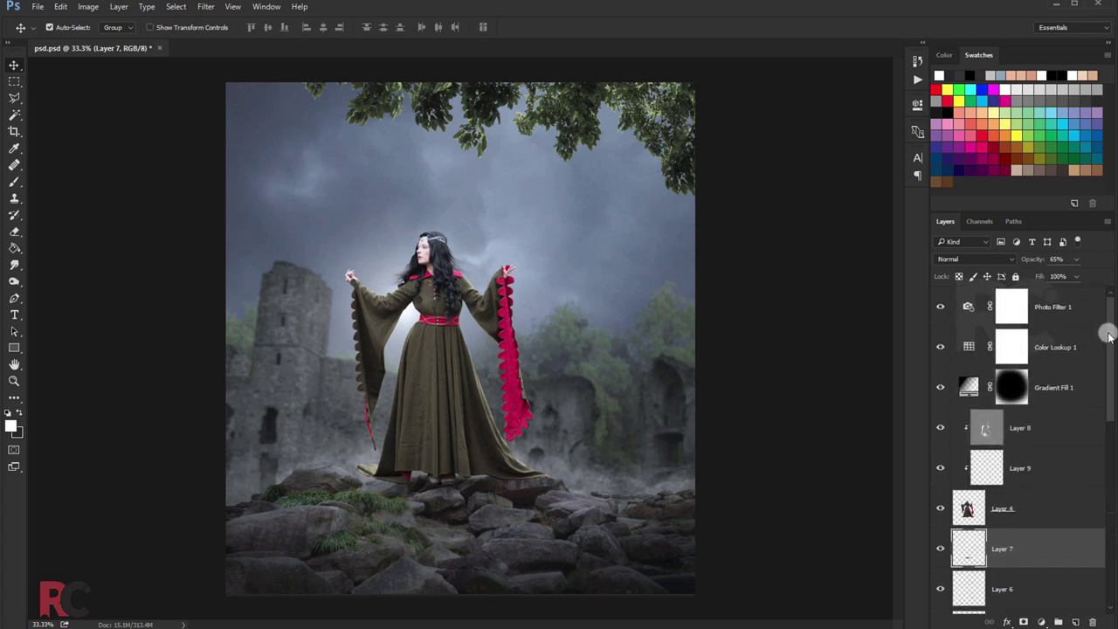
{"action": "left_click", "coordinate": [1067, 314]}
{"action": "left_click", "coordinate": [214, 258]}
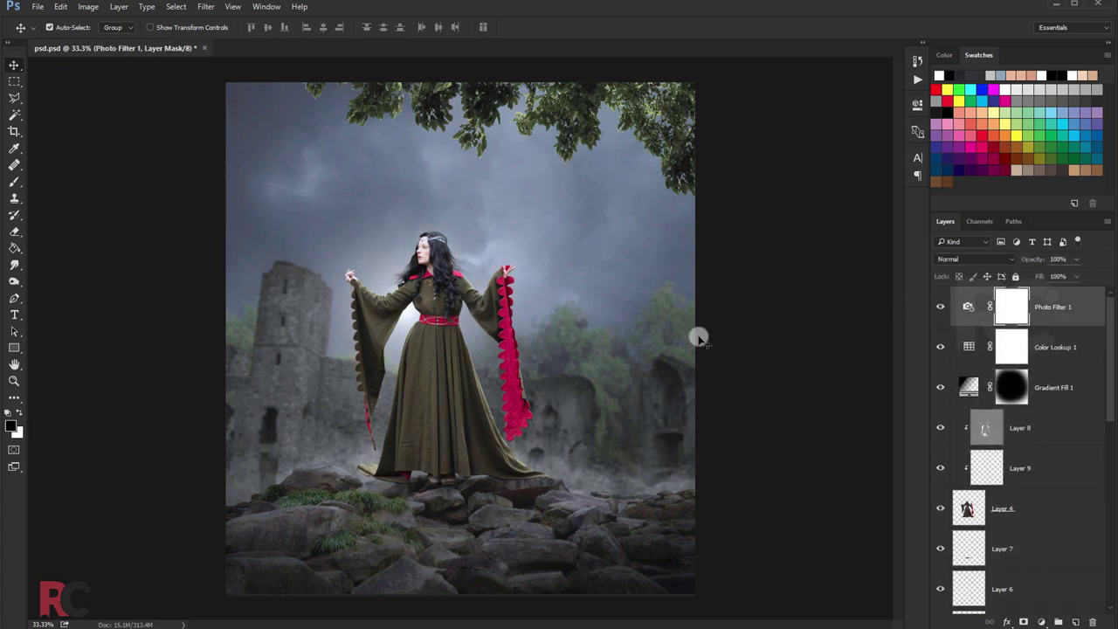
{"action": "left_click", "coordinate": [942, 307]}
{"action": "left_click", "coordinate": [942, 306]}
Reduce Photo Filter 1's opacity to 76%.
{"action": "left_click", "coordinate": [1076, 259]}
{"action": "left_click_drag", "start_coordinate": [1083, 276], "coordinate": [1057, 277]}
{"action": "left_click", "coordinate": [729, 259]}
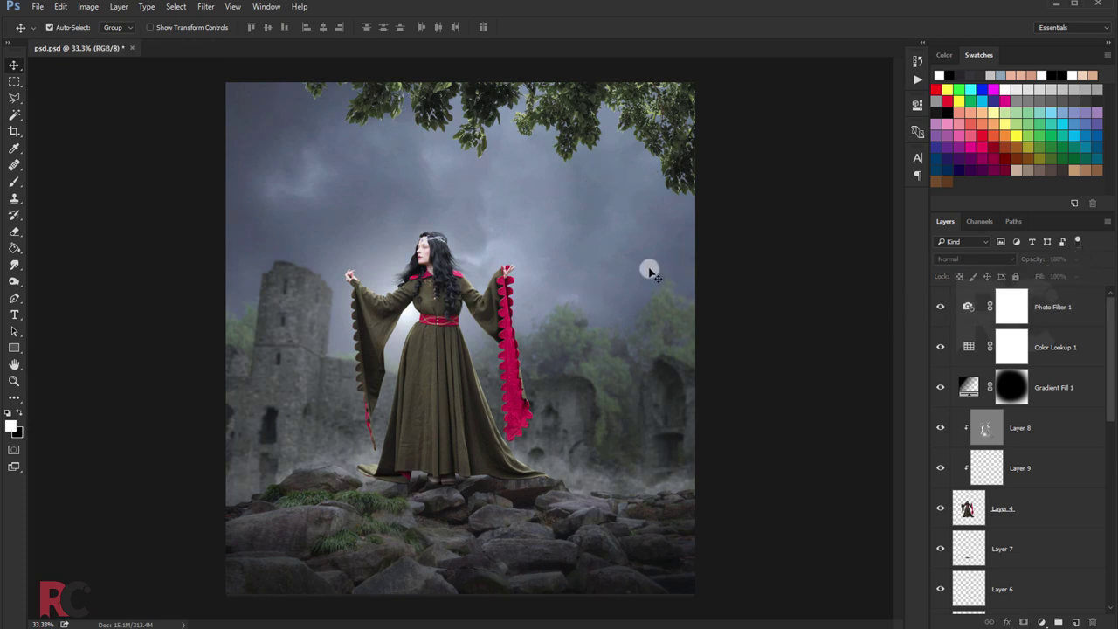
{"action": "left_click", "coordinate": [1051, 314]}
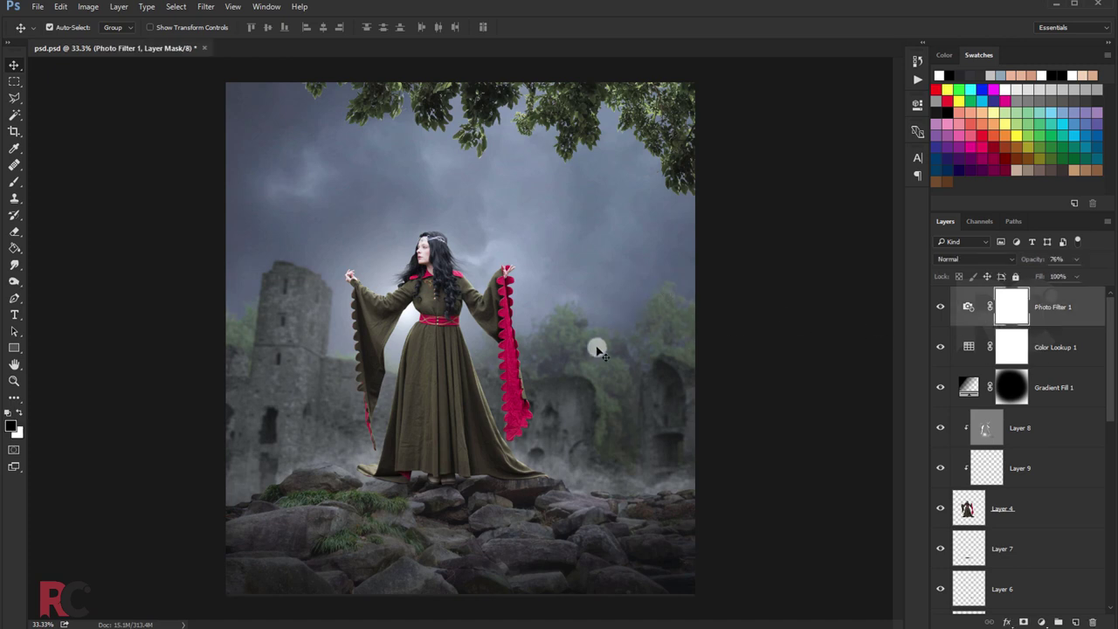
{"action": "scroll", "coordinate": [502, 389], "scroll_direction": "down", "scroll_amount": 1}
{"action": "scroll", "coordinate": [502, 388], "scroll_direction": "down", "scroll_amount": 4}
{"action": "scroll", "coordinate": [503, 389], "scroll_direction": "up", "scroll_amount": 3}
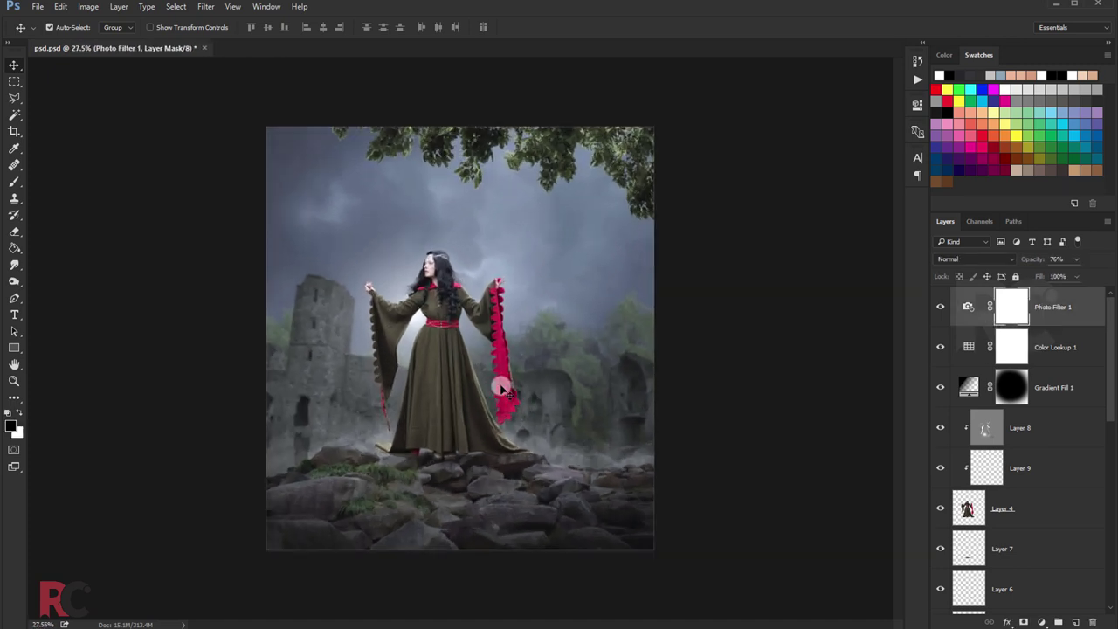
{"action": "scroll", "coordinate": [500, 384], "scroll_direction": "up", "scroll_amount": 1}
{"action": "scroll", "coordinate": [482, 352], "scroll_direction": "up", "scroll_amount": 1}
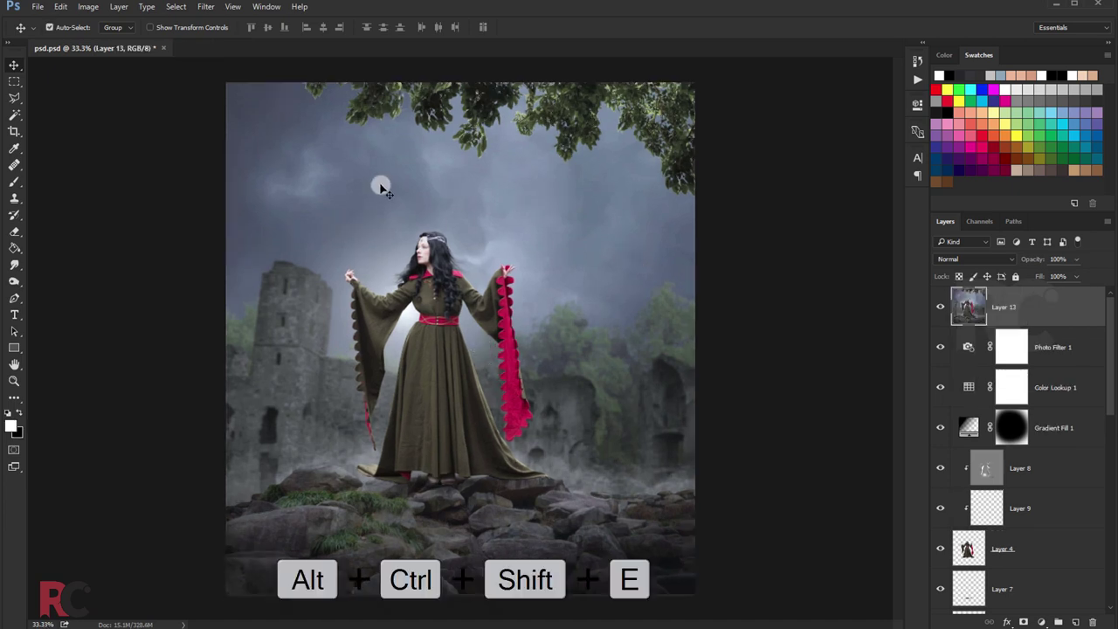
Apply Color Efex Pro 4 Cross Processing, method G05, as a new layer at 55% opacity.
{"action": "scroll", "coordinate": [391, 194], "scroll_direction": "down", "scroll_amount": 1}
{"action": "scroll", "coordinate": [390, 194], "scroll_direction": "down", "scroll_amount": 1}
{"action": "scroll", "coordinate": [390, 194], "scroll_direction": "up", "scroll_amount": 1}
{"action": "scroll", "coordinate": [391, 193], "scroll_direction": "up", "scroll_amount": 1}
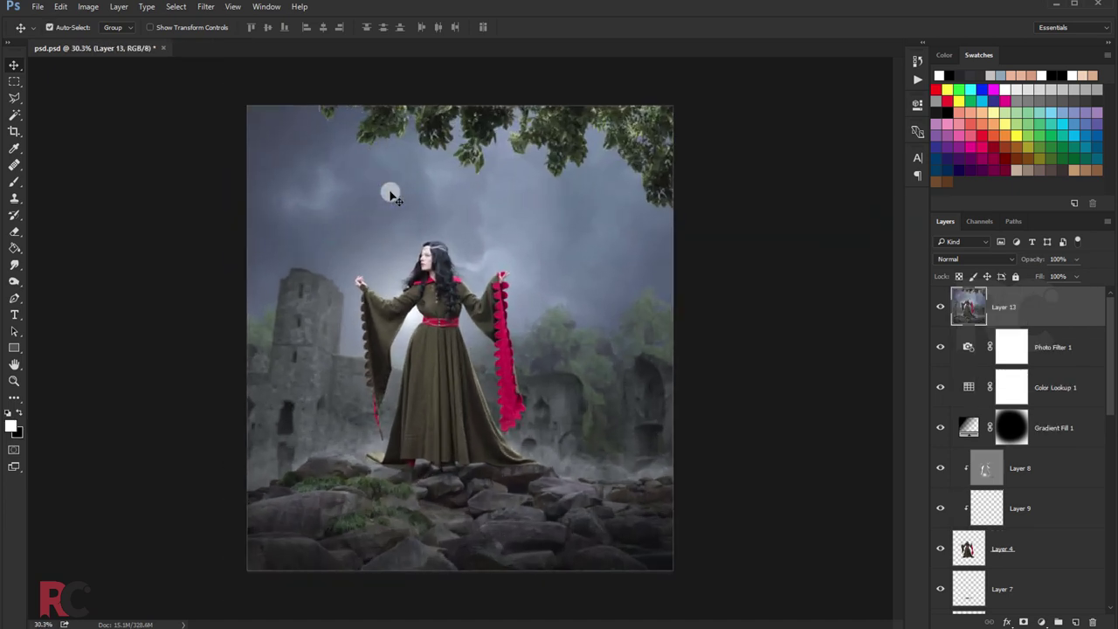
{"action": "scroll", "coordinate": [387, 190], "scroll_direction": "up", "scroll_amount": 1}
{"action": "left_click", "coordinate": [207, 6]}
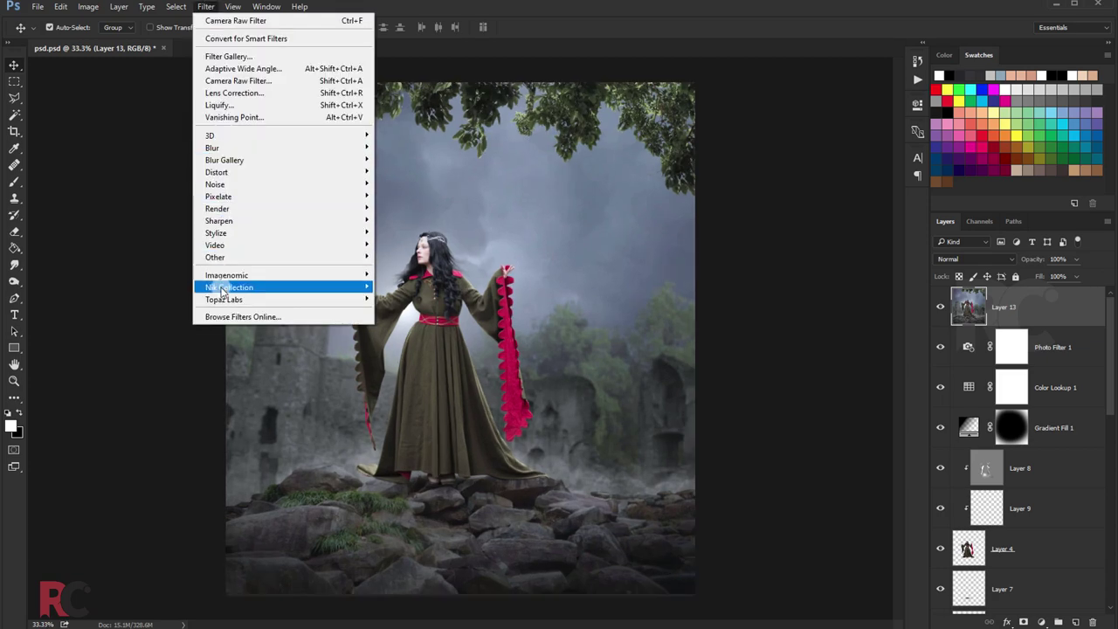
{"action": "left_click", "coordinate": [419, 302]}
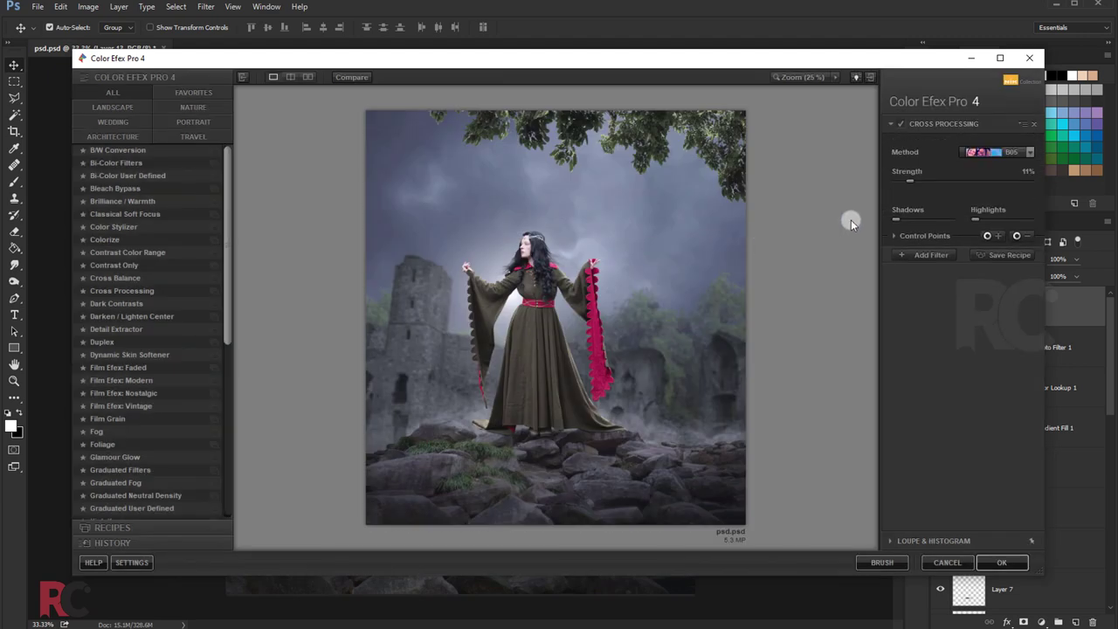
{"action": "left_click", "coordinate": [1000, 152]}
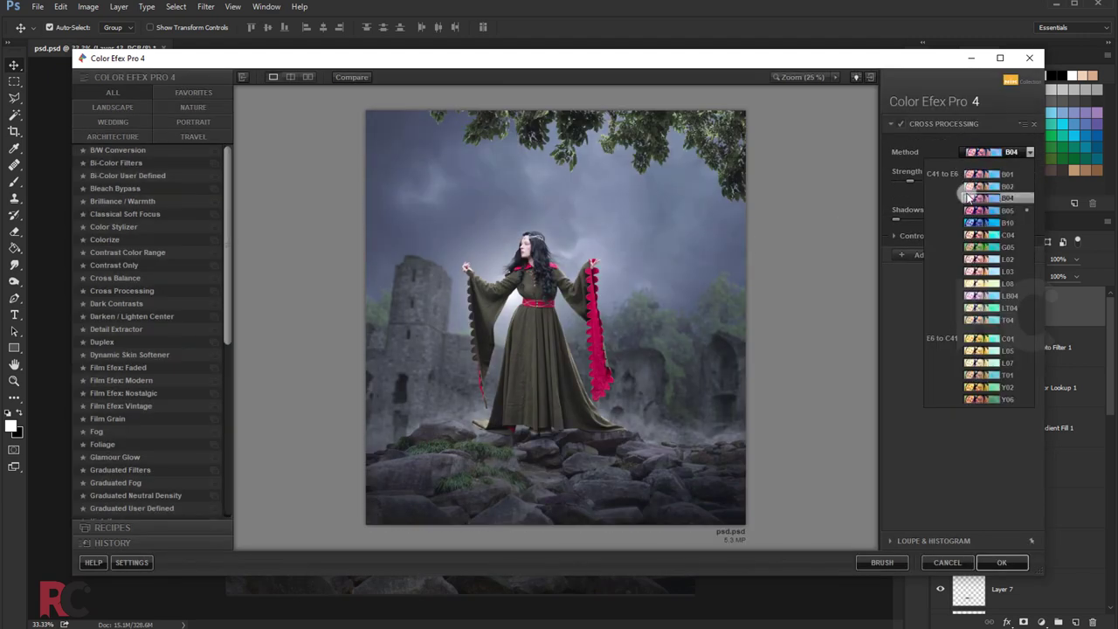
{"action": "left_click", "coordinate": [975, 249]}
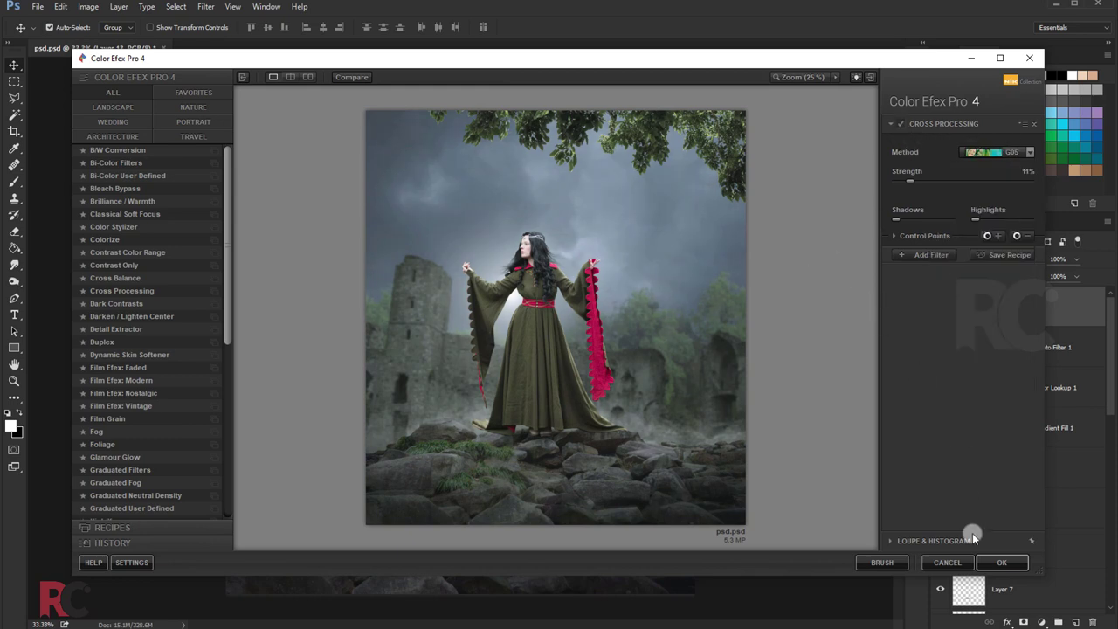
{"action": "left_click", "coordinate": [998, 562]}
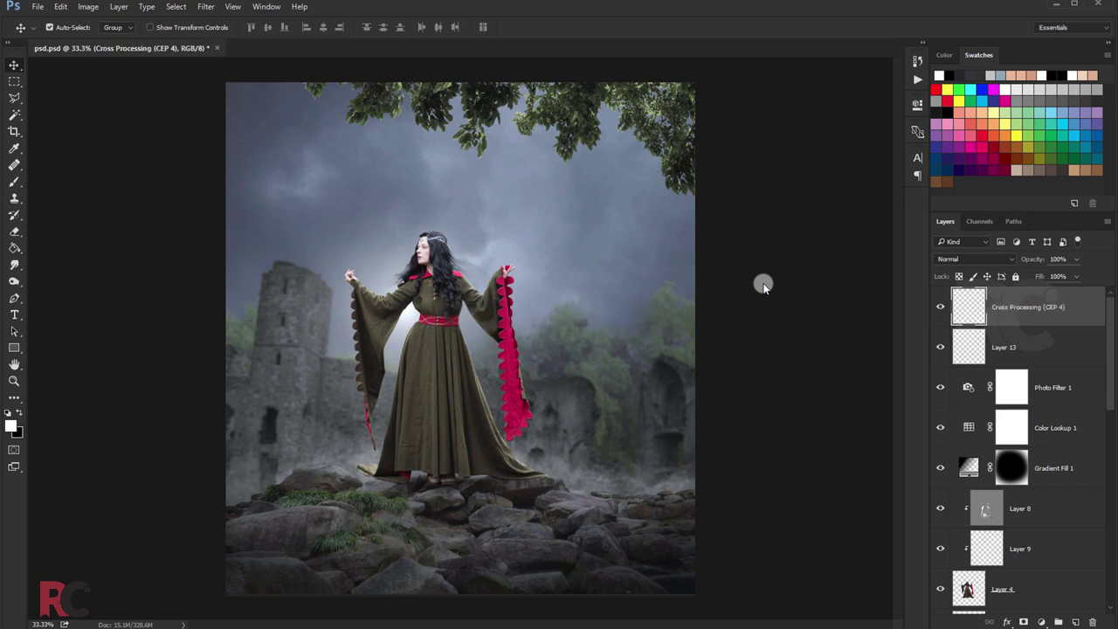
{"action": "left_click", "coordinate": [937, 308]}
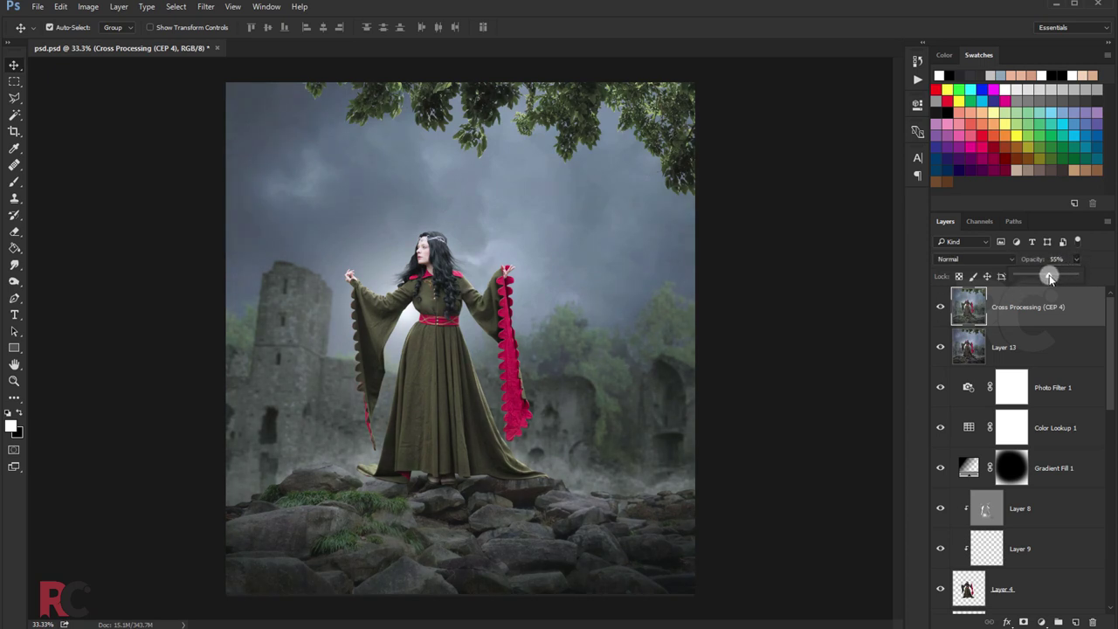
{"action": "left_click", "coordinate": [935, 305]}
Add a Gradient Map adjustment layer using the Black, White gradient.
{"action": "left_click", "coordinate": [1040, 620]}
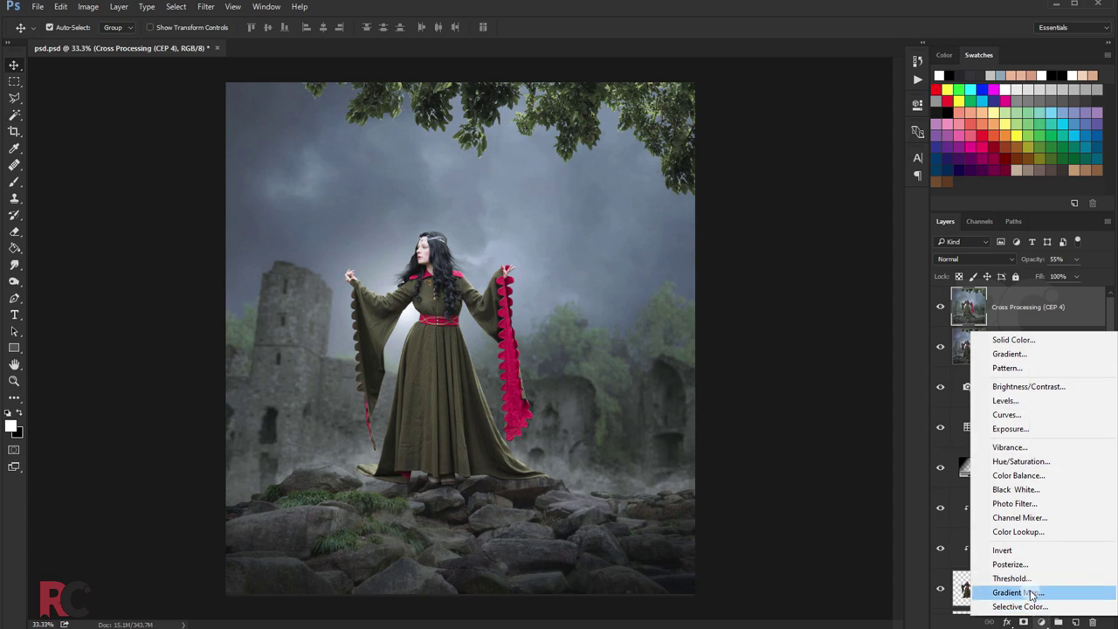
{"action": "left_click", "coordinate": [1018, 592]}
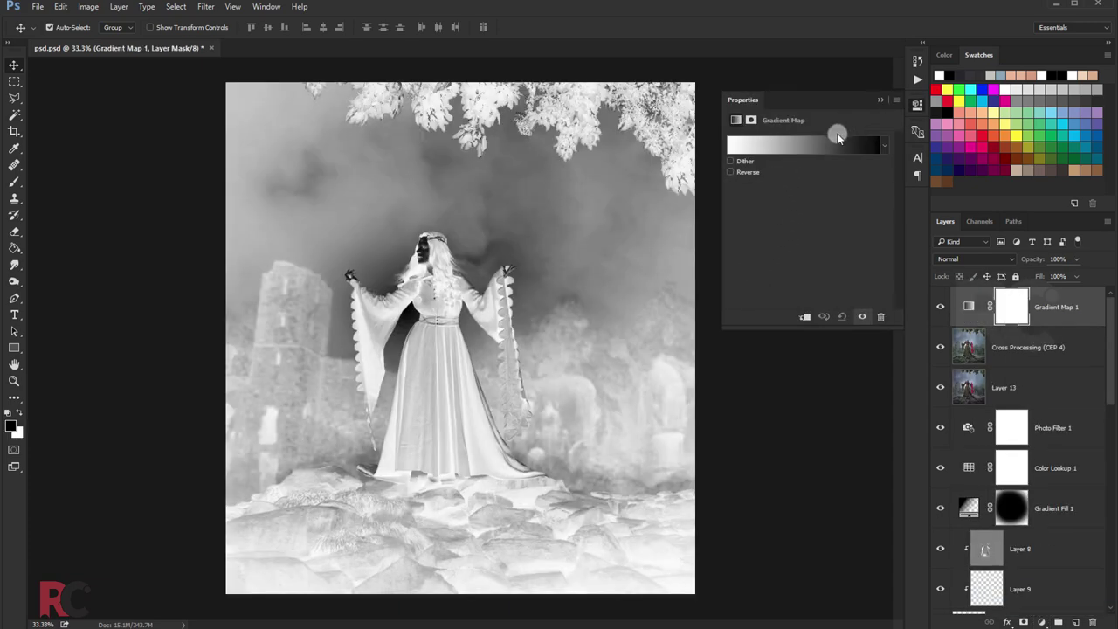
{"action": "left_click", "coordinate": [838, 137]}
{"action": "left_click", "coordinate": [807, 337]}
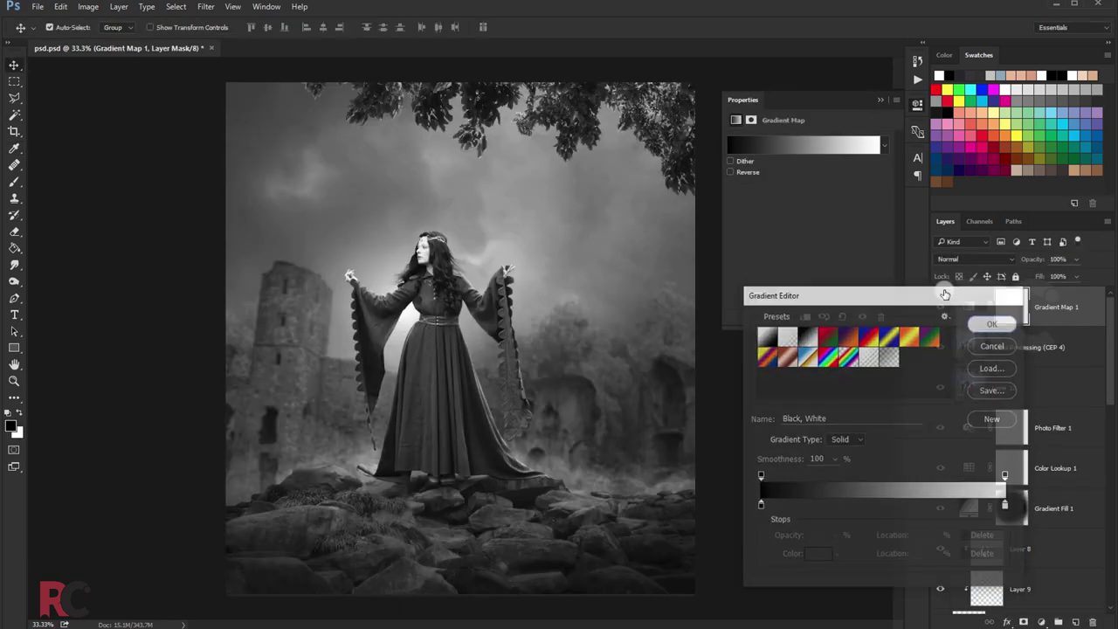
{"action": "left_click", "coordinate": [880, 100]}
Blend Gradient Map 1 in Soft Light at 17% and toggle it to compare.
{"action": "left_click", "coordinate": [947, 262]}
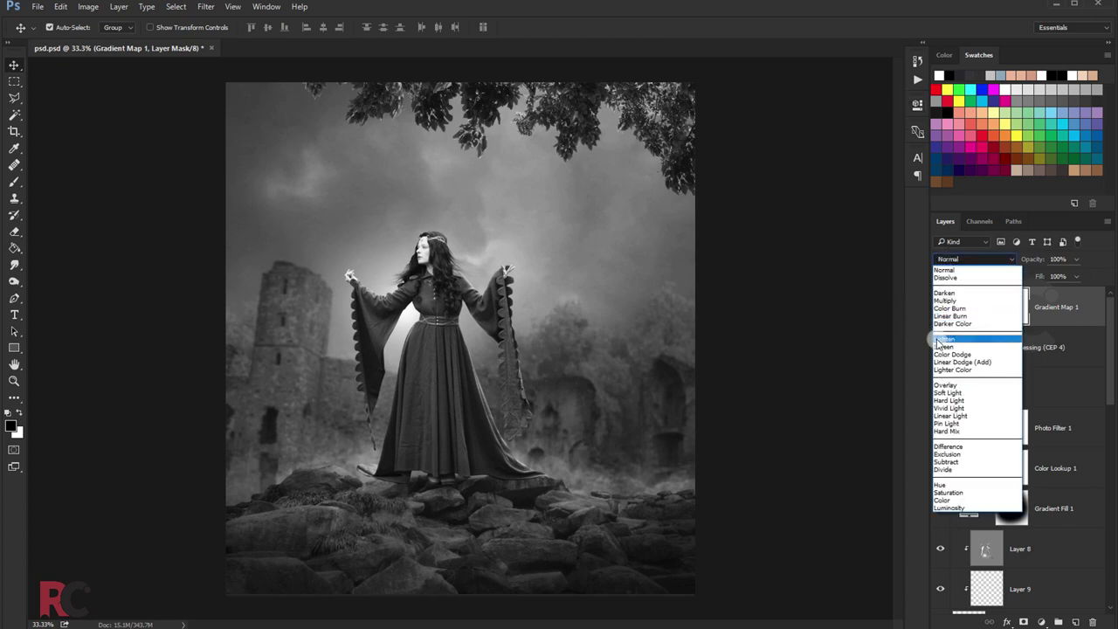
{"action": "left_click", "coordinate": [943, 389]}
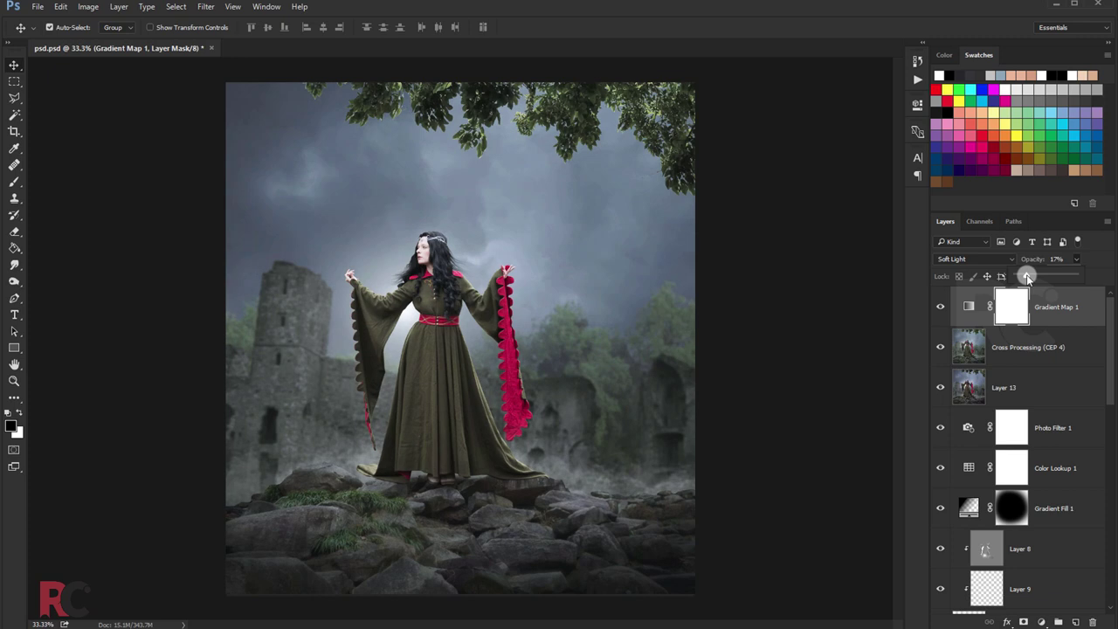
{"action": "left_click", "coordinate": [941, 307]}
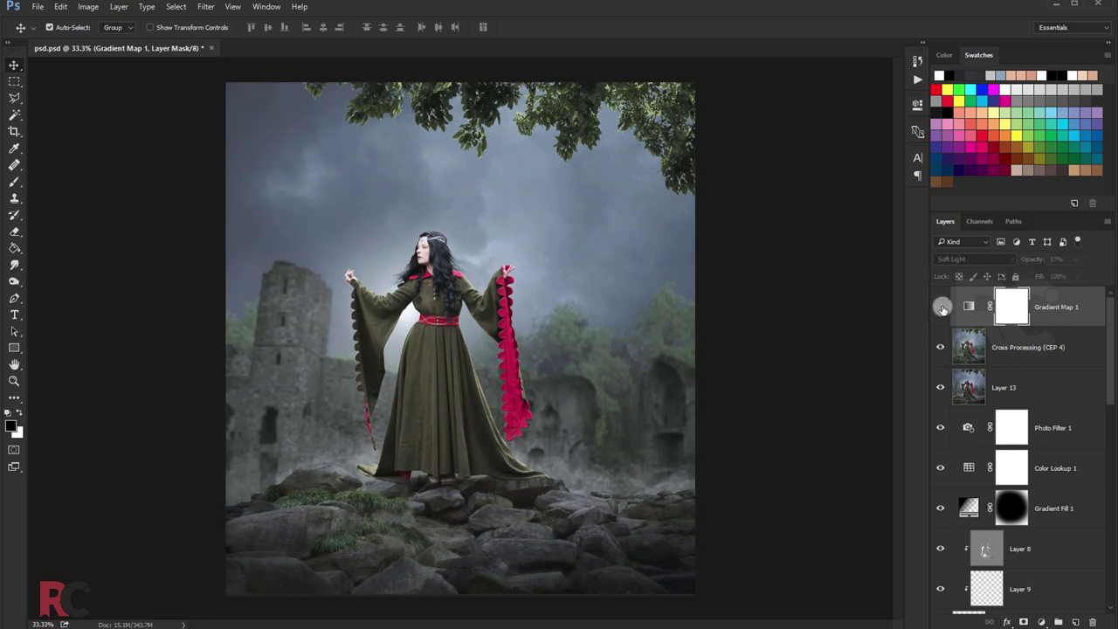
{"action": "left_click", "coordinate": [941, 307]}
{"action": "left_click", "coordinate": [939, 309]}
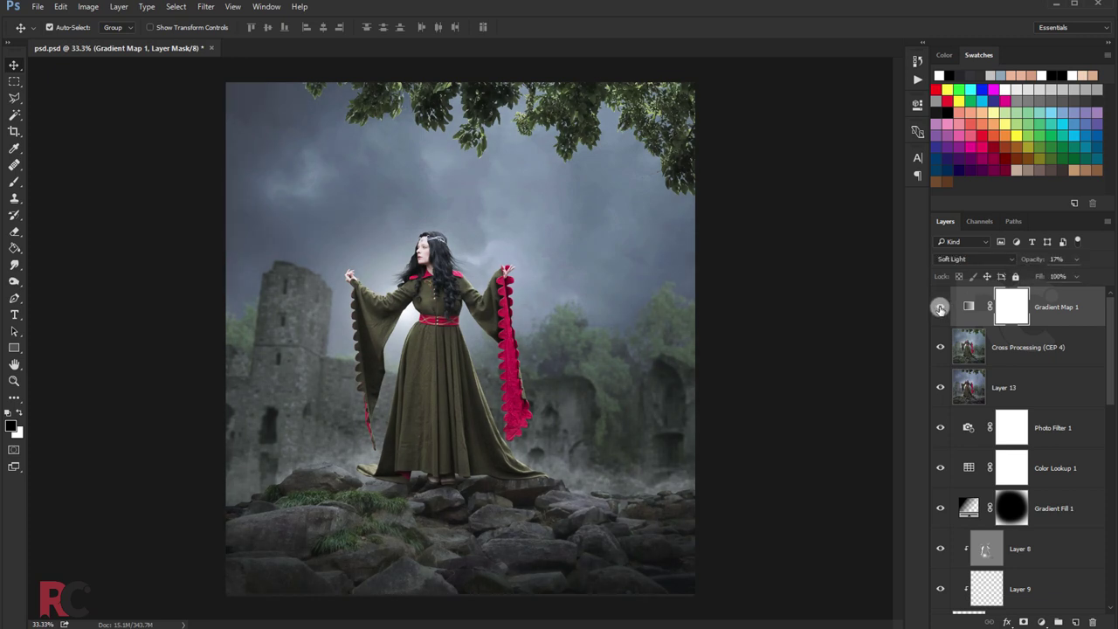
{"action": "left_click", "coordinate": [1036, 620]}
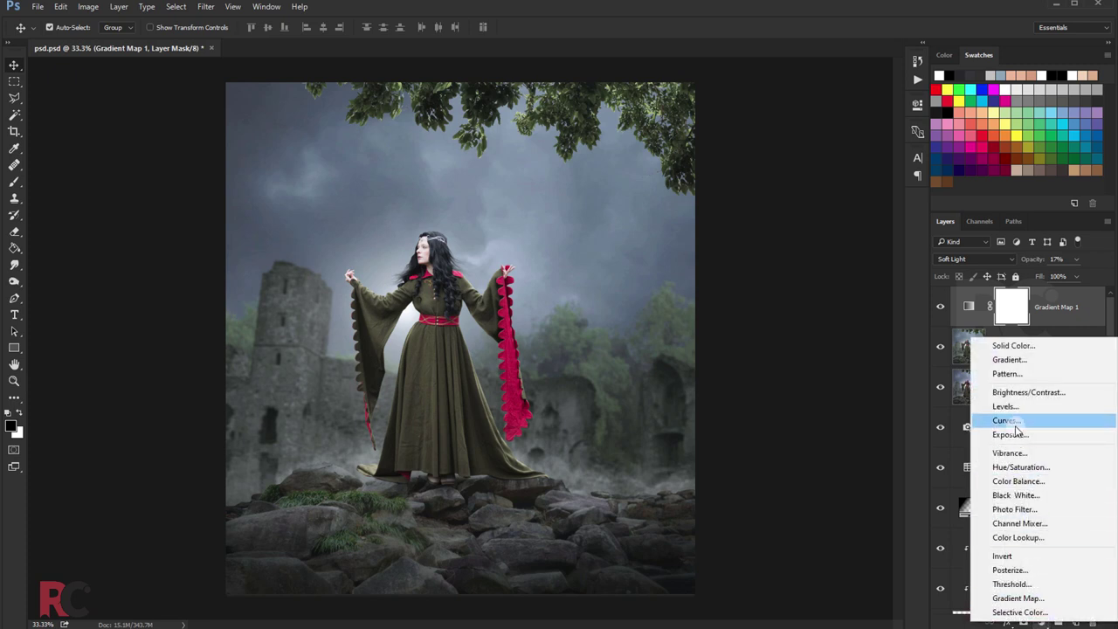
Add an Exposure adjustment layer above Gradient Map 1 at 39% opacity.
{"action": "left_click", "coordinate": [980, 431]}
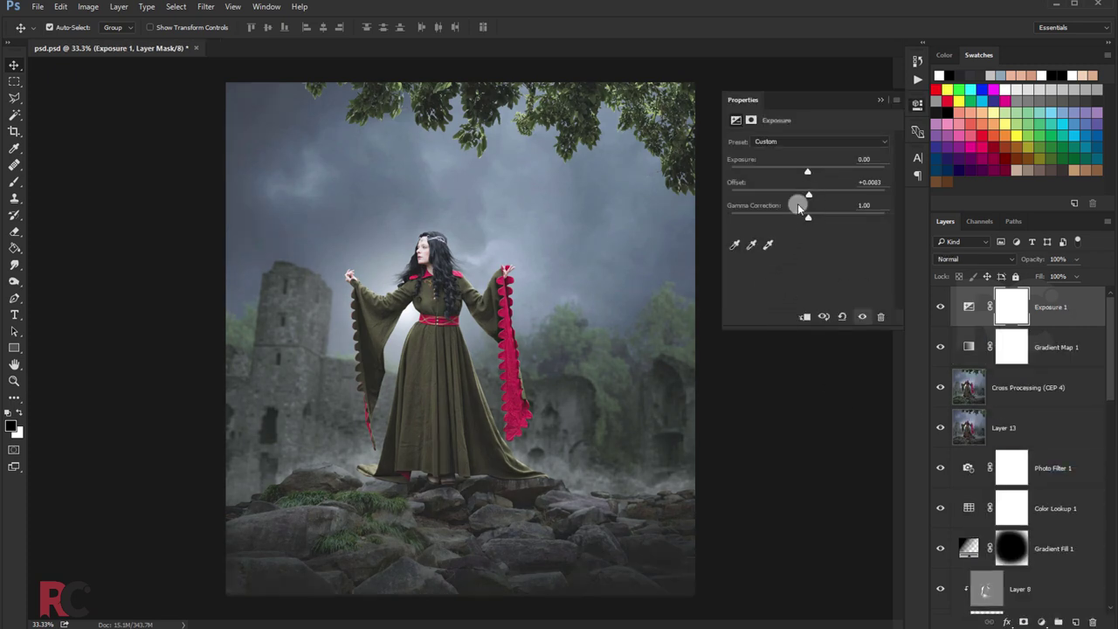
{"action": "left_click", "coordinate": [880, 101]}
{"action": "left_click", "coordinate": [1078, 260]}
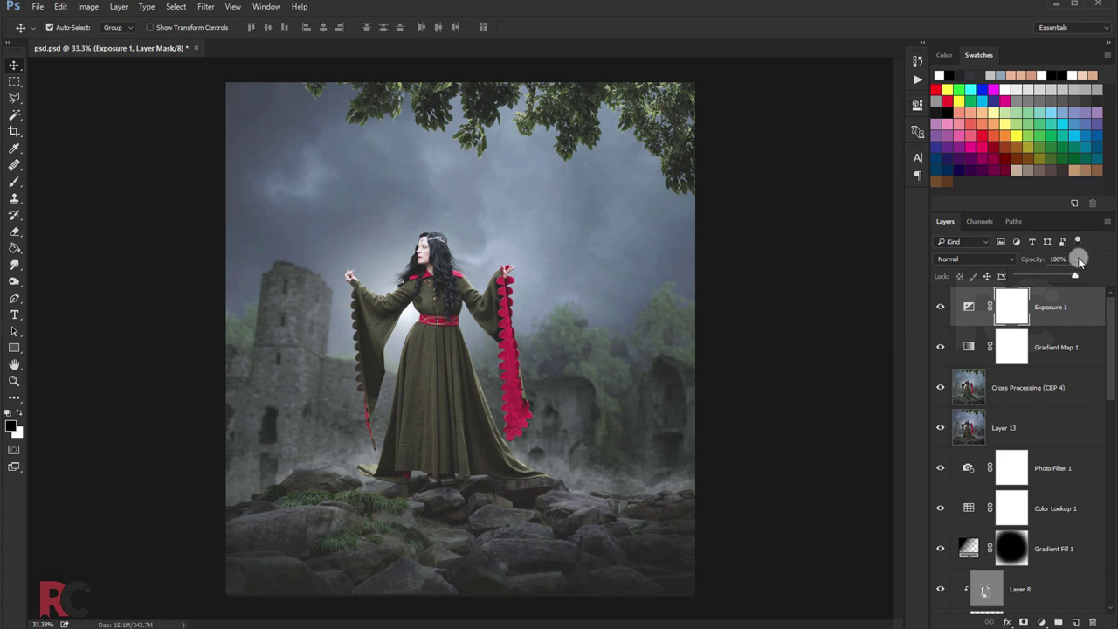
{"action": "left_click_drag", "start_coordinate": [1048, 277], "coordinate": [1040, 277]}
{"action": "left_click", "coordinate": [933, 311]}
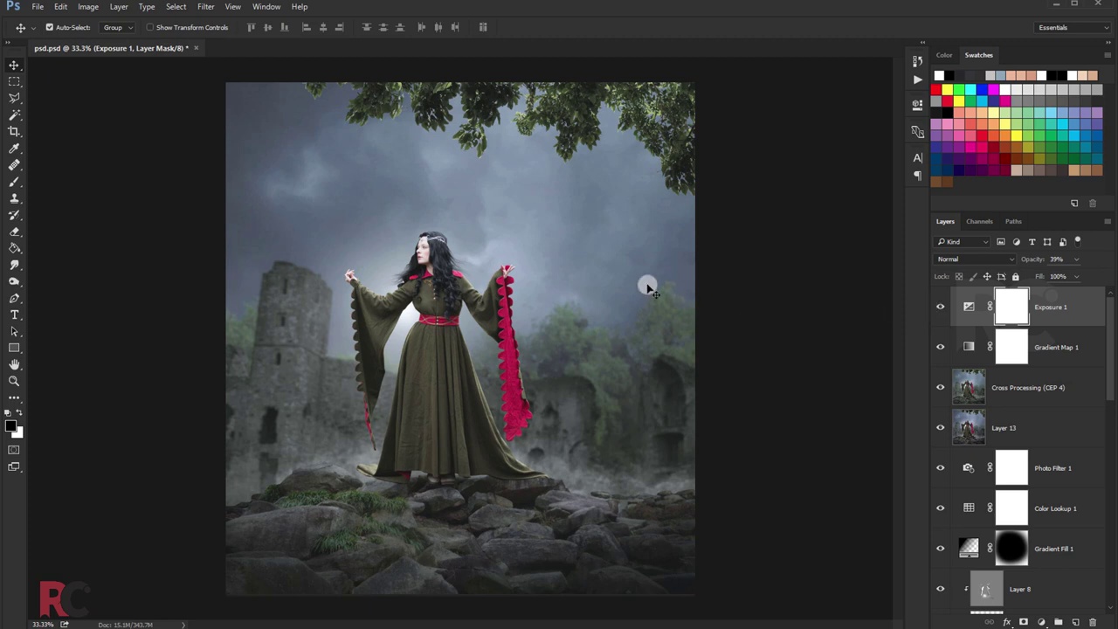
Stamp all visible layers into merged Layer 14 and duplicate it.
{"action": "key", "text": "ctrl+alt+shift+e"}
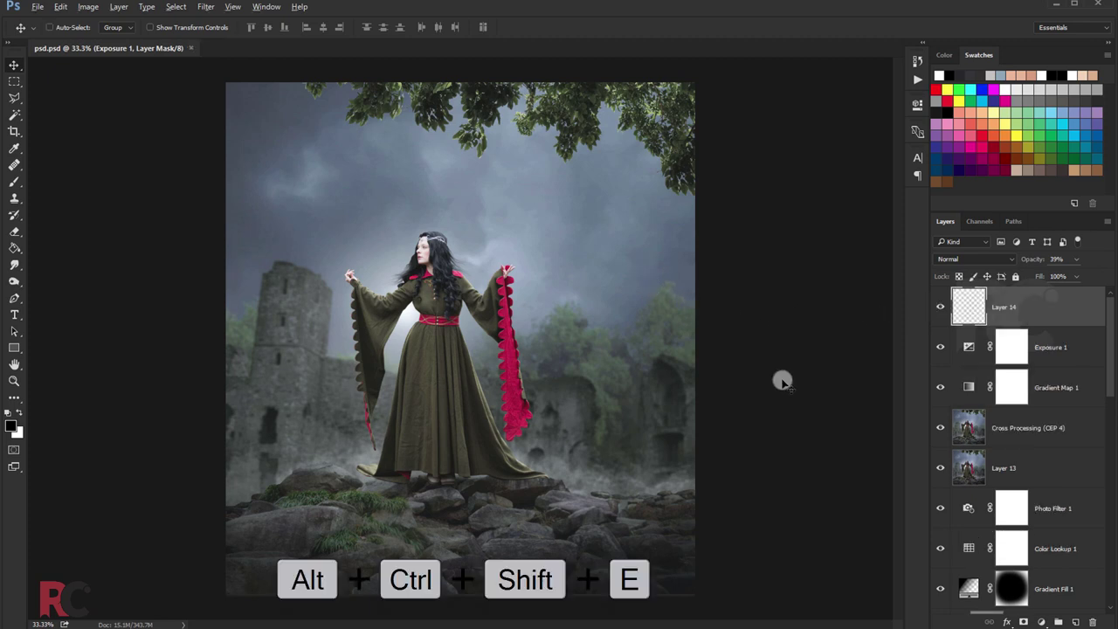
{"action": "left_click", "coordinate": [947, 259]}
{"action": "left_click", "coordinate": [961, 421]}
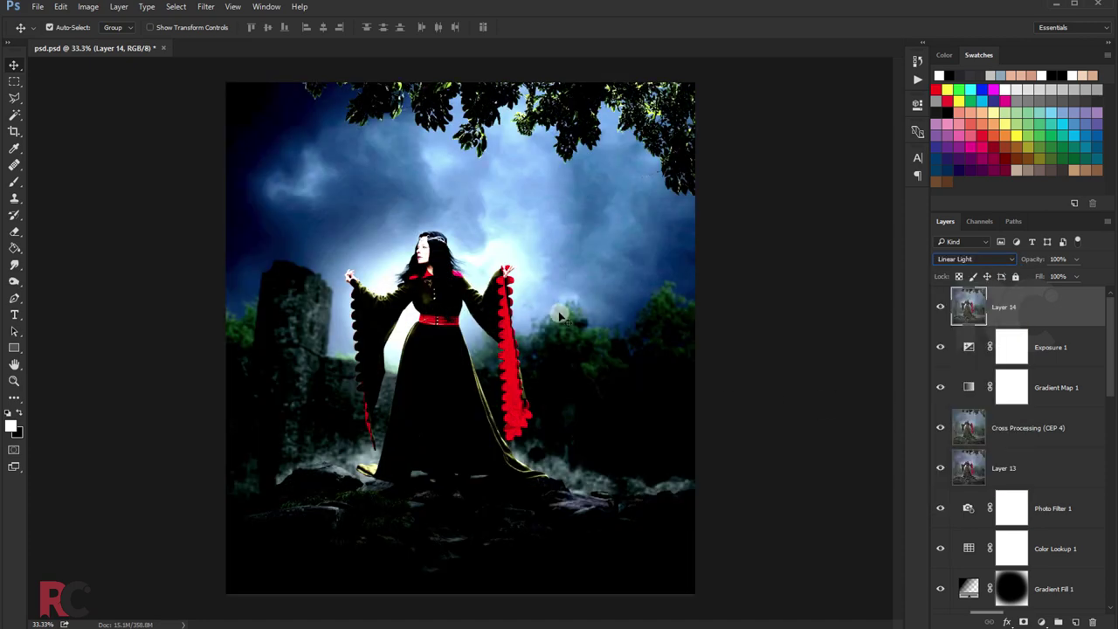
{"action": "key", "text": "ctrl+z"}
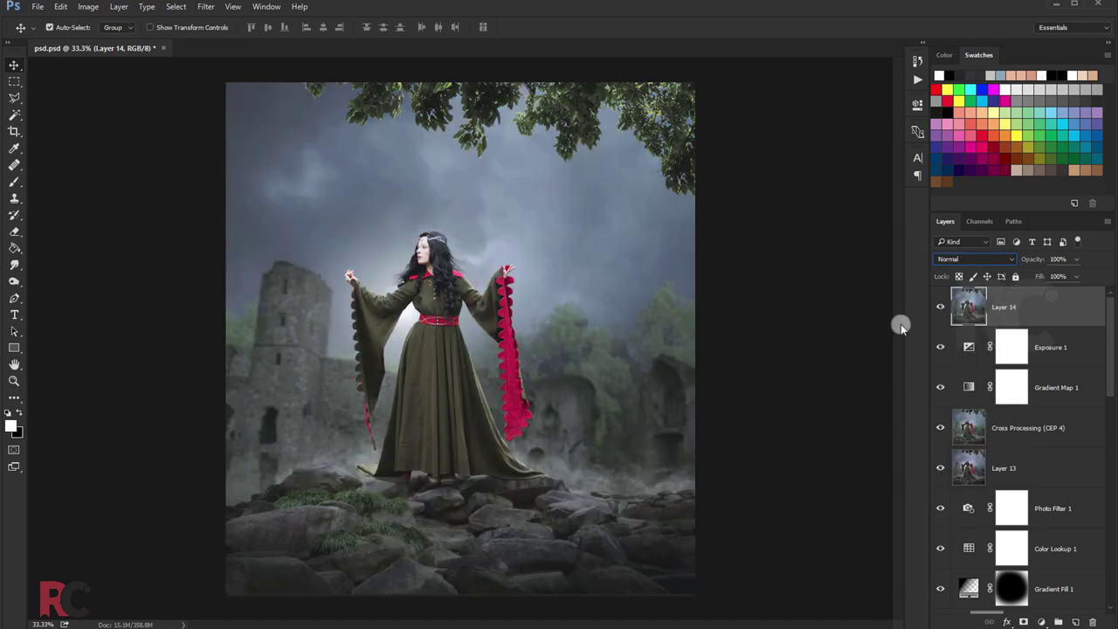
{"action": "key", "text": "ctrl+j"}
Set Layer 14 copy to Linear Light and apply a 0.6 px High Pass filter.
{"action": "left_click", "coordinate": [967, 259]}
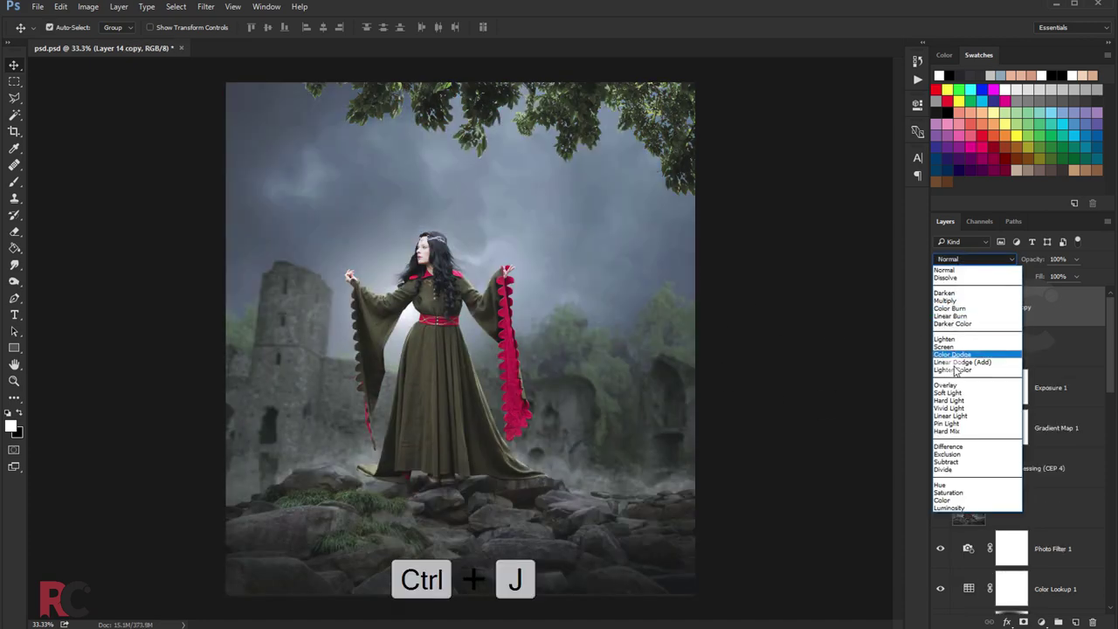
{"action": "left_click", "coordinate": [949, 416]}
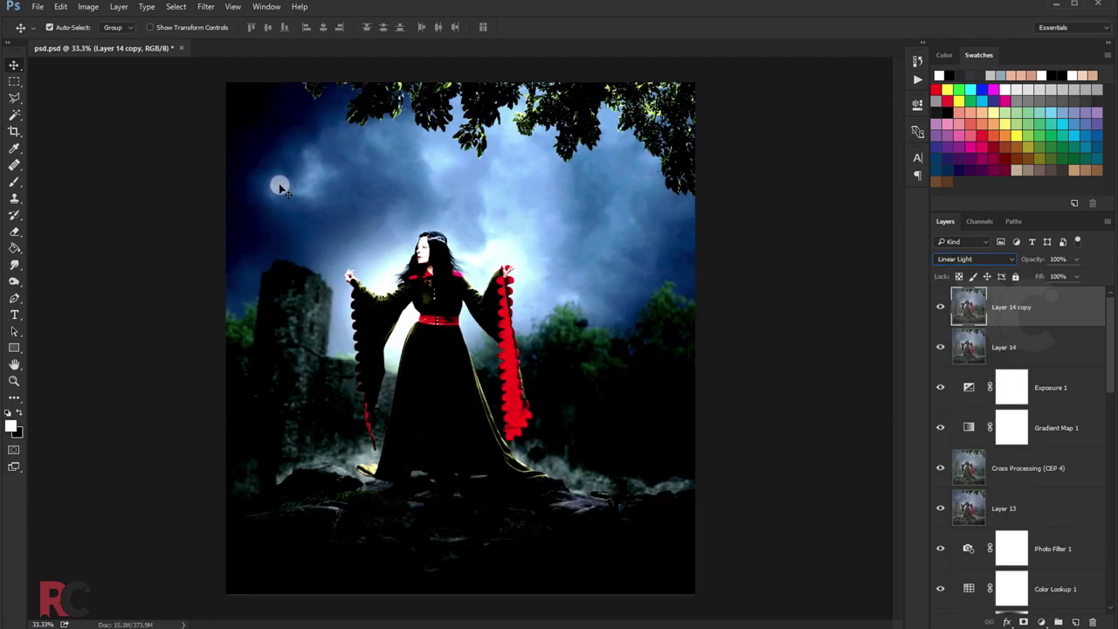
{"action": "left_click", "coordinate": [206, 6]}
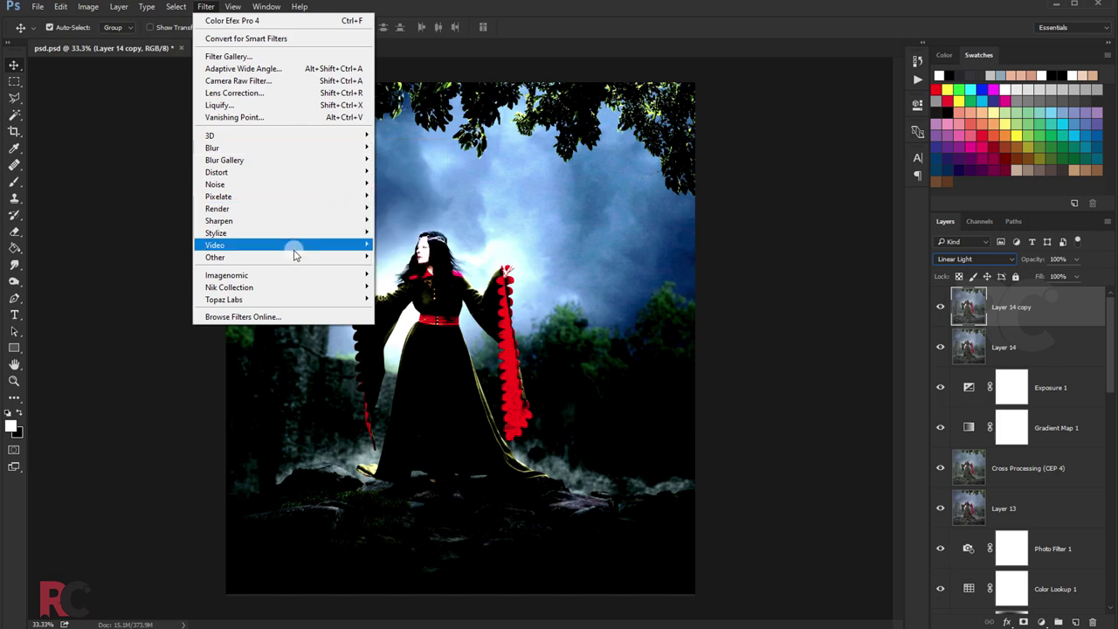
{"action": "mouse_move", "coordinate": [215, 256]}
{"action": "left_click", "coordinate": [403, 269]}
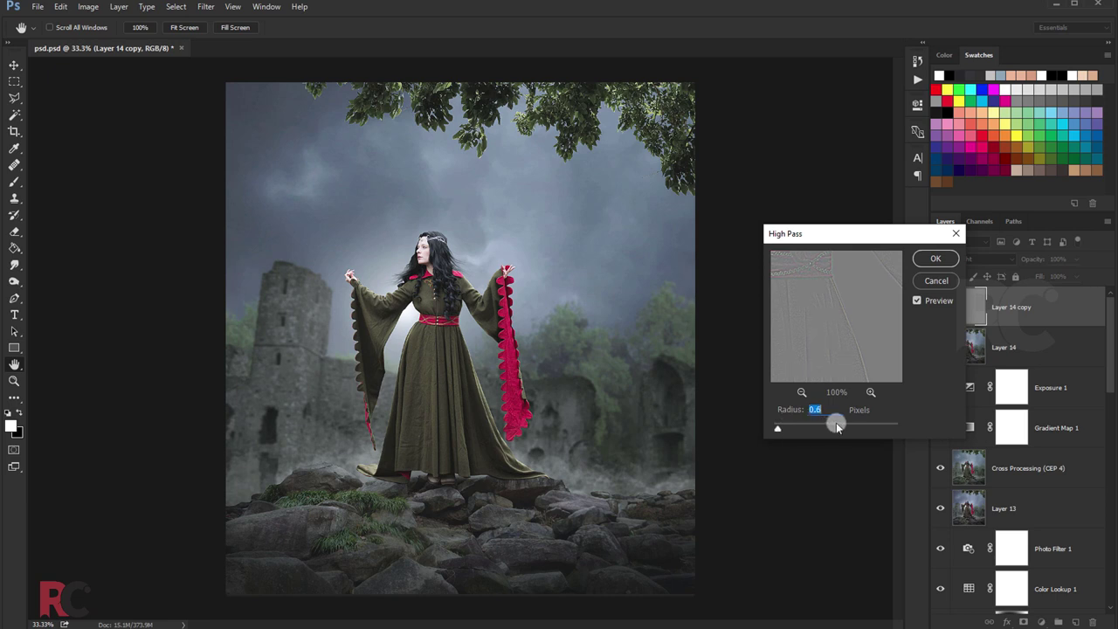
{"action": "left_click", "coordinate": [933, 258]}
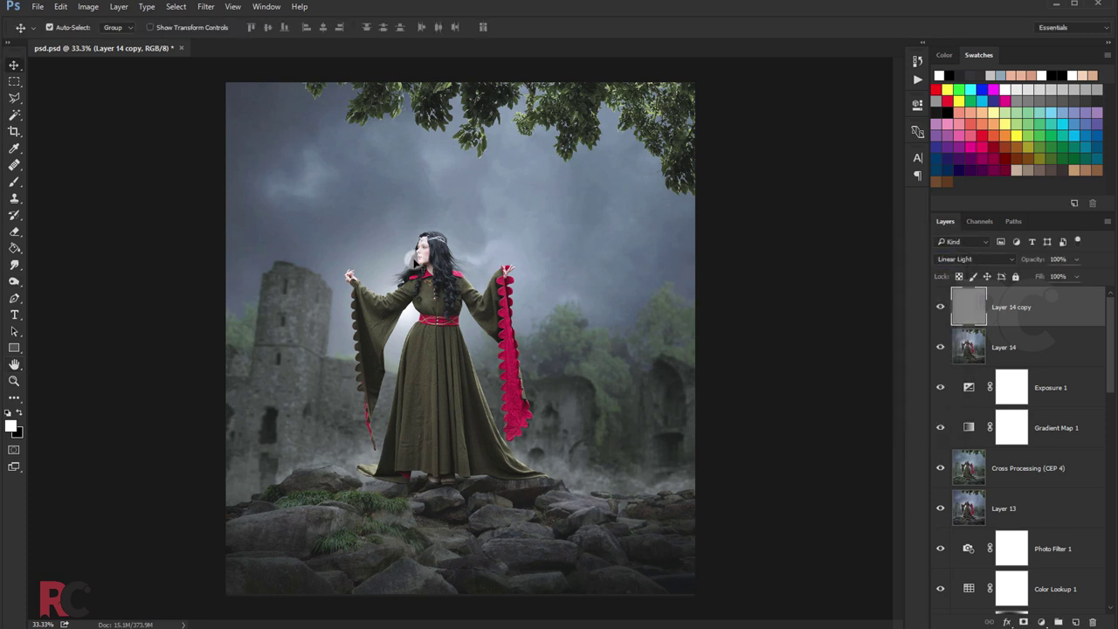
{"action": "left_click", "coordinate": [14, 232]}
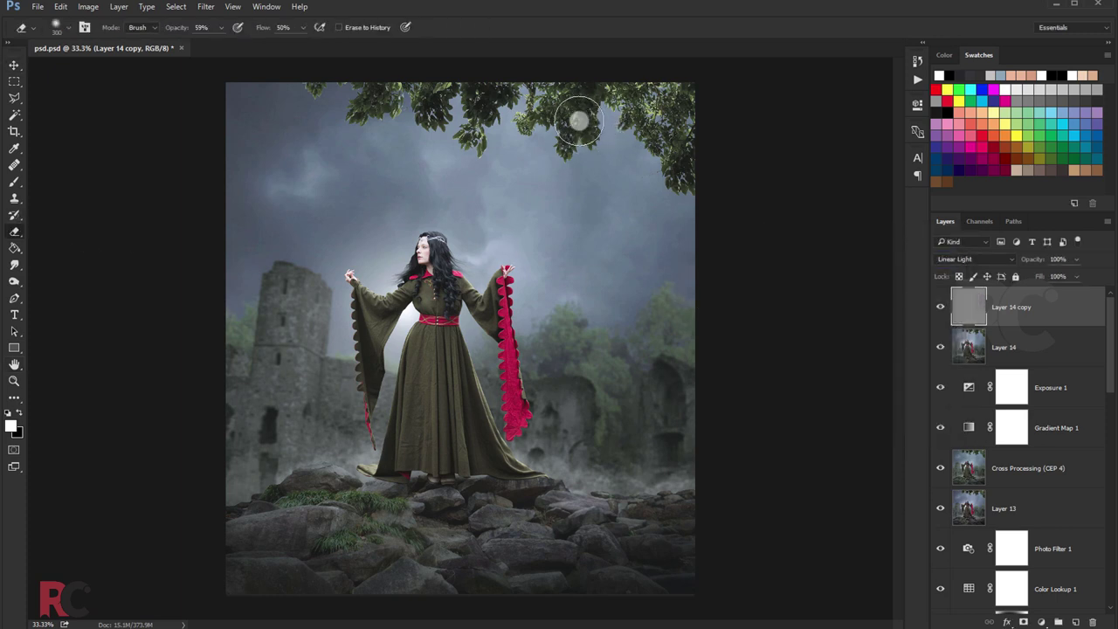
Erase the High Pass sharpening from the treetops on Layer 14 copy and inspect the rocks.
{"action": "mouse_move", "coordinate": [697, 169]}
{"action": "left_mouse_down"}
{"action": "mouse_move", "coordinate": [681, 113]}
{"action": "mouse_move", "coordinate": [275, 62]}
{"action": "mouse_move", "coordinate": [663, 105]}
{"action": "left_mouse_up"}
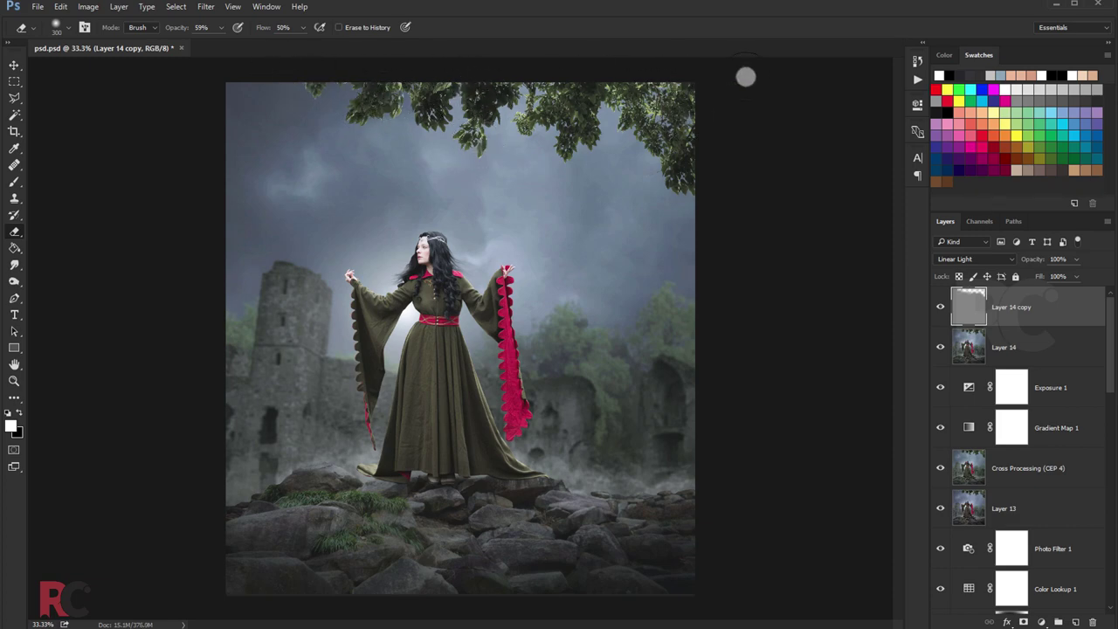
{"action": "left_click", "coordinate": [14, 65]}
{"action": "scroll", "coordinate": [389, 301], "scroll_direction": "up", "scroll_amount": 1}
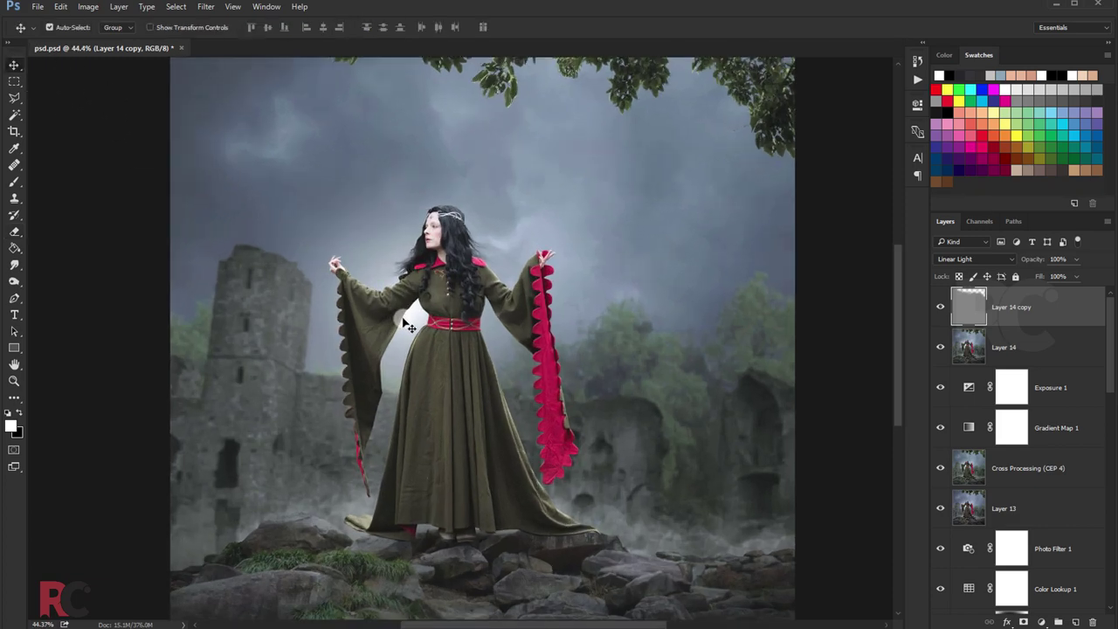
{"action": "scroll", "coordinate": [410, 323], "scroll_direction": "up", "scroll_amount": 1}
{"action": "scroll", "coordinate": [449, 365], "scroll_direction": "up", "scroll_amount": 1}
{"action": "left_click_drag", "start_coordinate": [468, 318], "coordinate": [401, 262]}
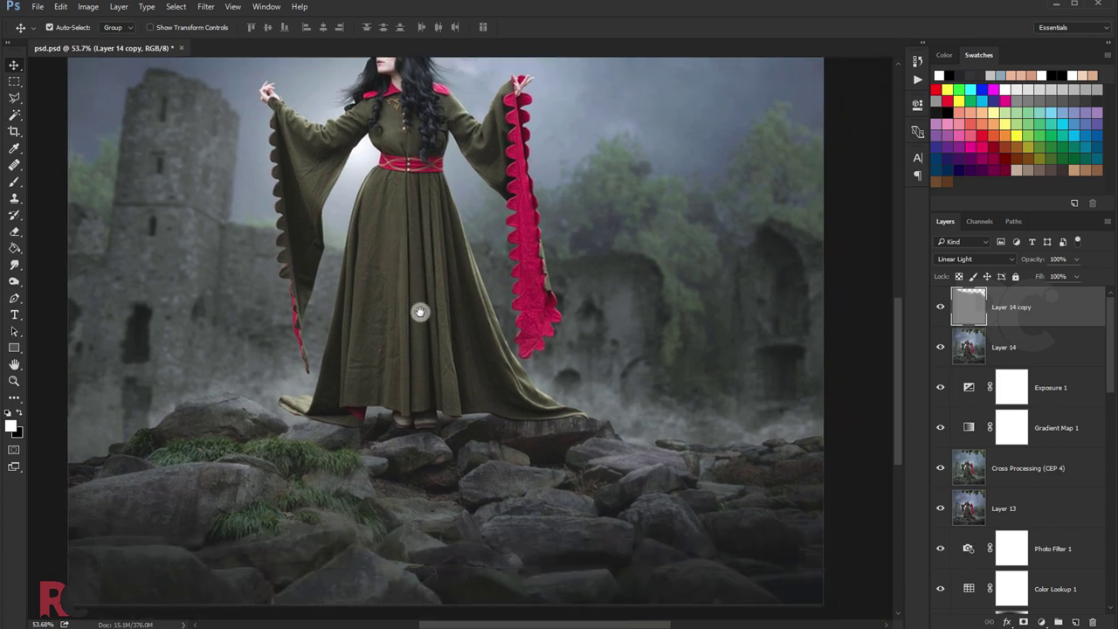
{"action": "mouse_move", "coordinate": [420, 312]}
{"action": "left_mouse_down"}
{"action": "mouse_move", "coordinate": [425, 292]}
{"action": "mouse_move", "coordinate": [441, 297]}
{"action": "mouse_move", "coordinate": [436, 317]}
{"action": "mouse_move", "coordinate": [457, 273]}
{"action": "left_mouse_up"}
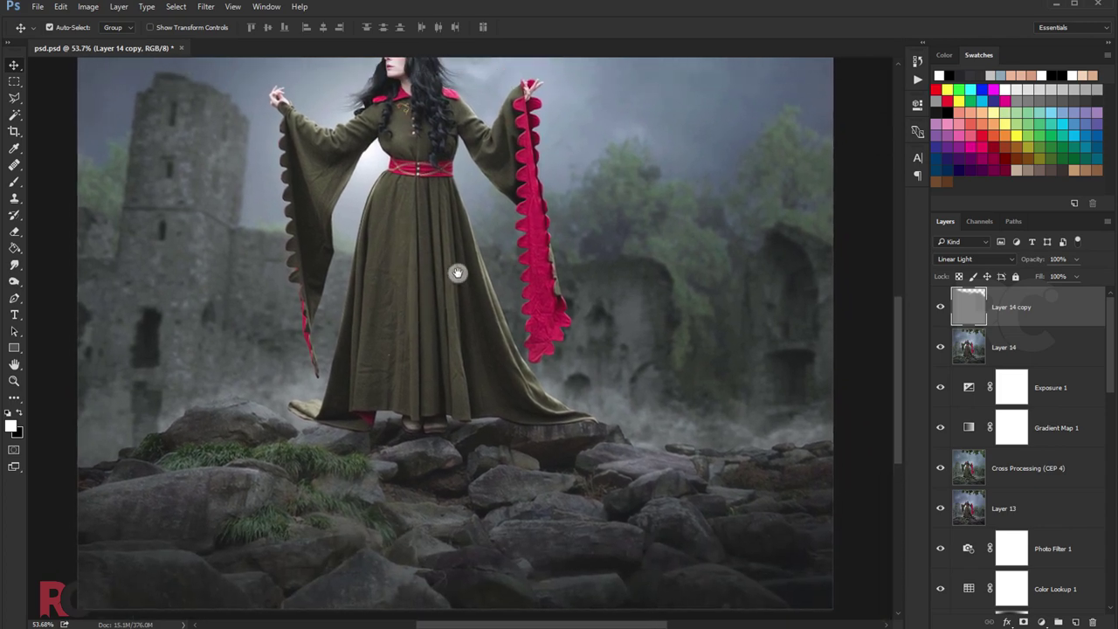
Fit the whole image back in view and save the document.
{"action": "scroll", "coordinate": [453, 371], "scroll_direction": "down", "scroll_amount": 1}
{"action": "scroll", "coordinate": [450, 354], "scroll_direction": "down", "scroll_amount": 1}
{"action": "scroll", "coordinate": [463, 306], "scroll_direction": "down", "scroll_amount": 1}
{"action": "scroll", "coordinate": [467, 310], "scroll_direction": "down", "scroll_amount": 1}
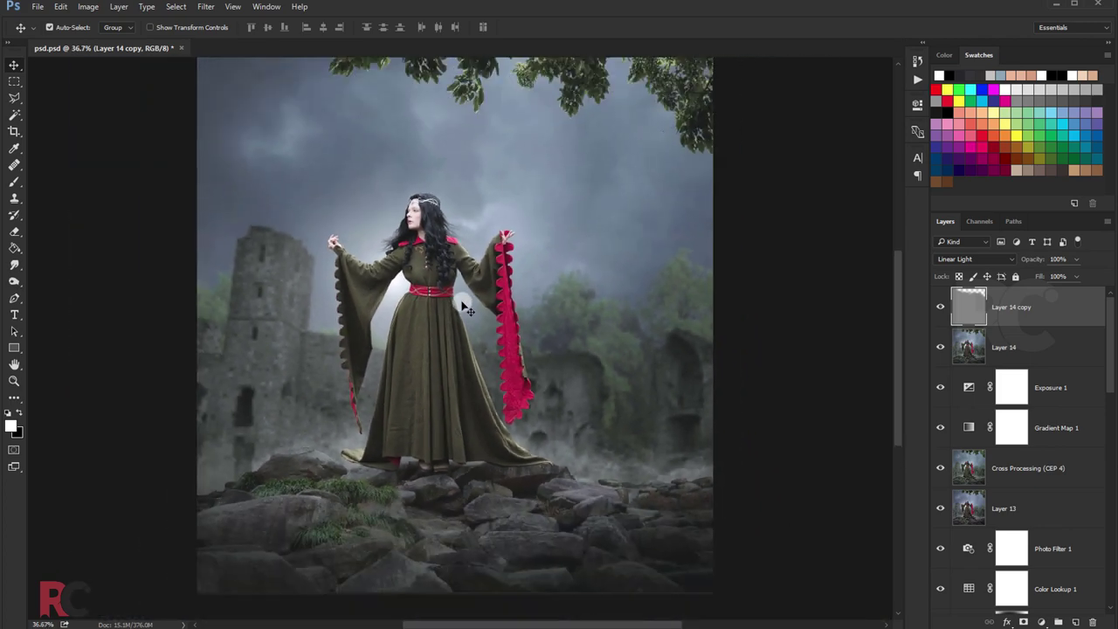
{"action": "scroll", "coordinate": [467, 310], "scroll_direction": "down", "scroll_amount": 1}
{"action": "key", "text": "ctrl+plus"}
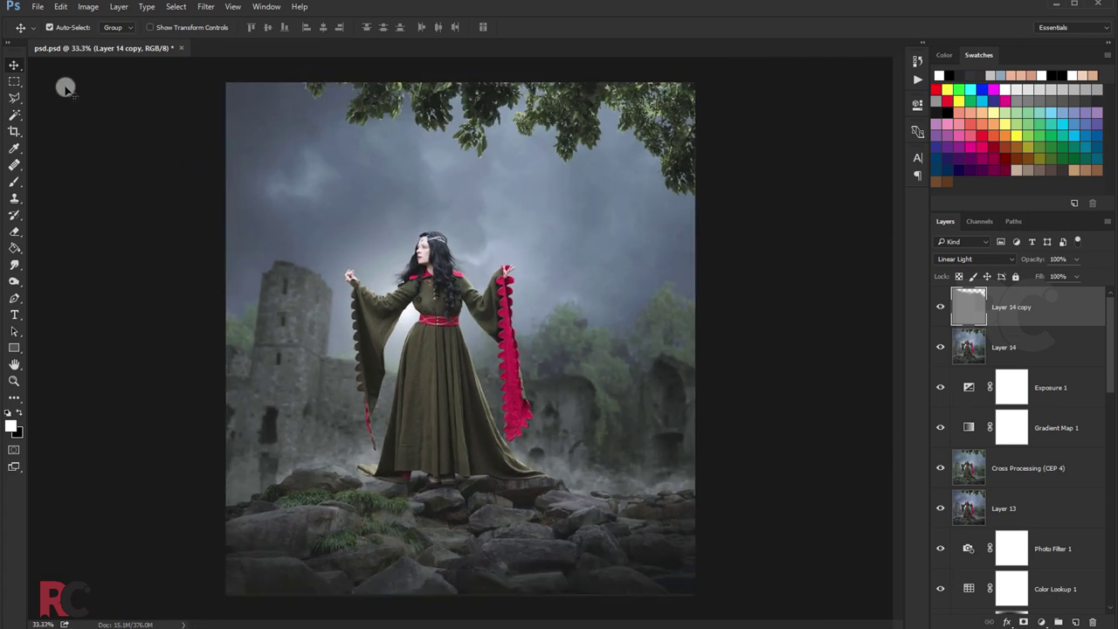
{"action": "key", "text": "ctrl+s"}
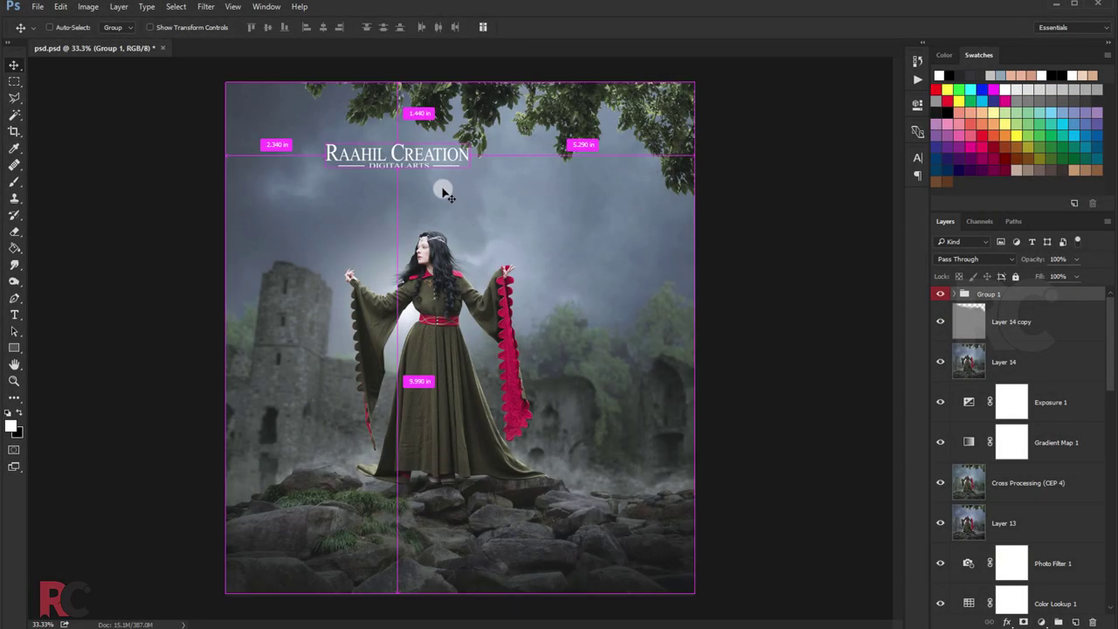
Resize and place the logo watermark below the tree branches, with Group 1 at 66% opacity.
{"action": "key", "text": "ctrl+t"}
{"action": "mouse_move", "coordinate": [447, 162]}
{"action": "left_mouse_down"}
{"action": "mouse_move", "coordinate": [474, 137]}
{"action": "mouse_move", "coordinate": [512, 186]}
{"action": "mouse_move", "coordinate": [491, 176]}
{"action": "left_mouse_up"}
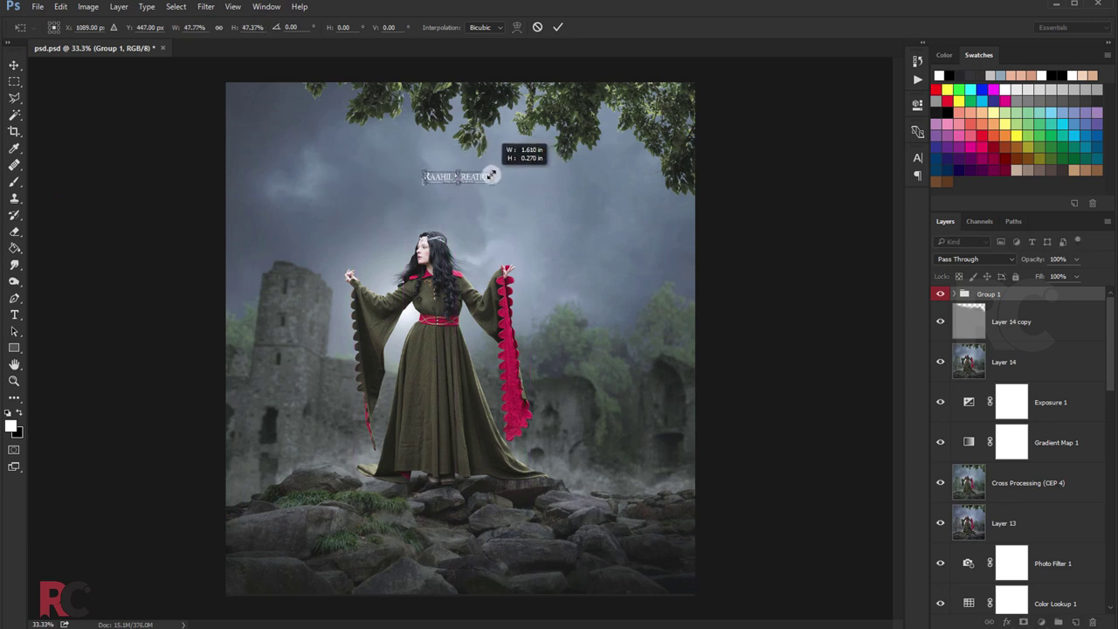
{"action": "left_click", "coordinate": [557, 27]}
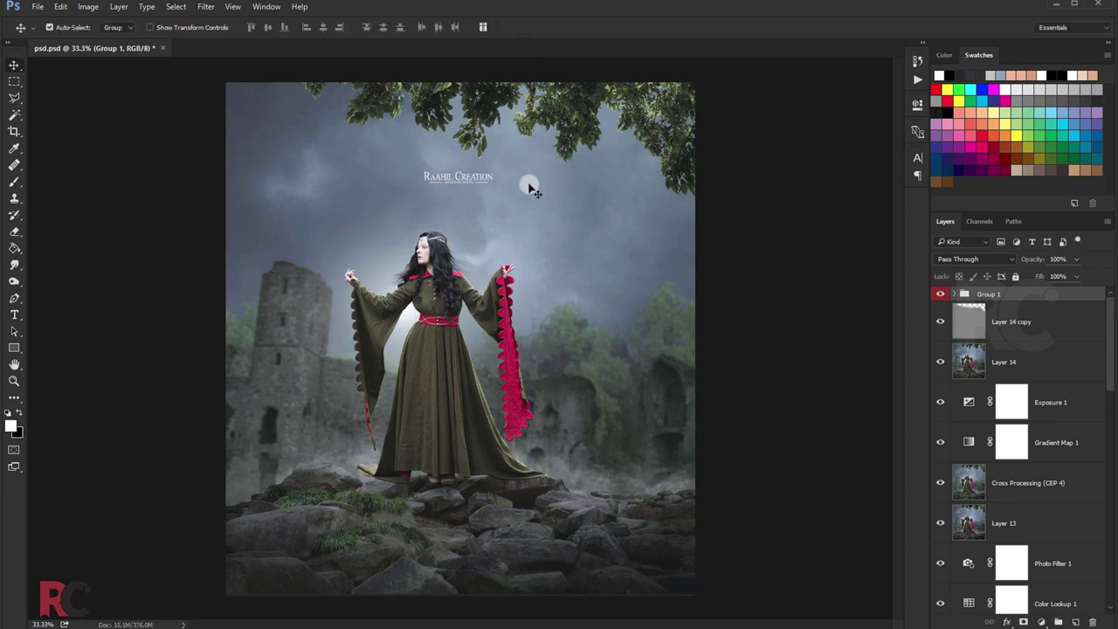
{"action": "key", "text": "Left"}
{"action": "key", "text": "Left"}
{"action": "key", "text": "Left"}
{"action": "key", "text": "Left"}
{"action": "key", "text": "Left"}
{"action": "key", "text": "Left"}
{"action": "left_click", "coordinate": [1074, 276]}
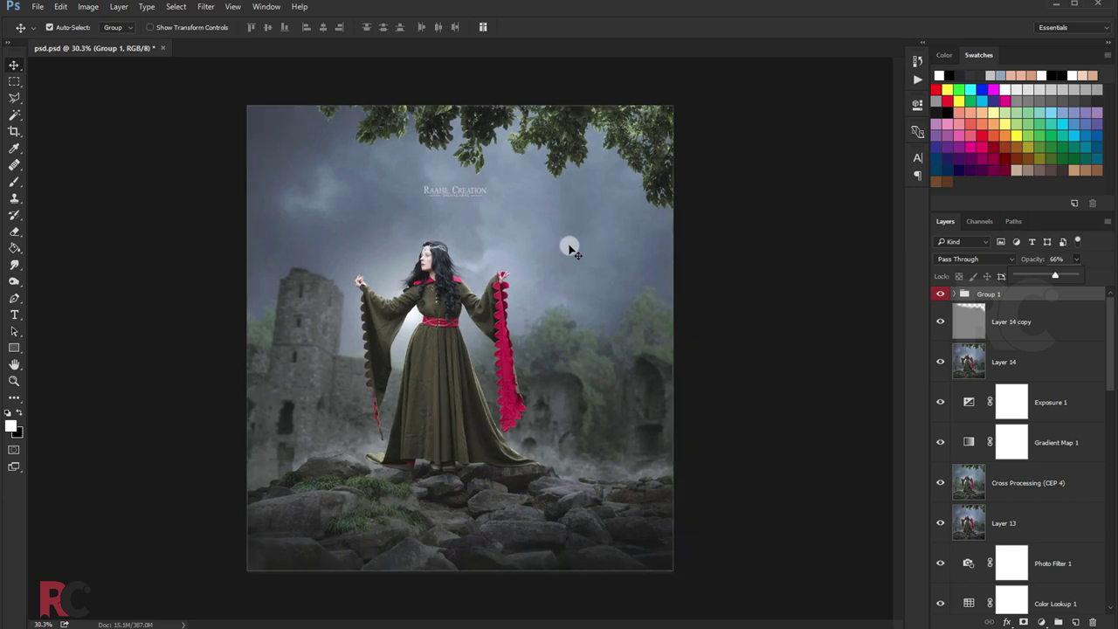
{"action": "mouse_move", "coordinate": [569, 245]}
{"action": "left_mouse_down"}
{"action": "mouse_move", "coordinate": [540, 250]}
{"action": "mouse_move", "coordinate": [547, 270]}
{"action": "mouse_move", "coordinate": [546, 160]}
{"action": "mouse_move", "coordinate": [562, 168]}
{"action": "mouse_move", "coordinate": [562, 207]}
{"action": "mouse_move", "coordinate": [554, 269]}
{"action": "mouse_move", "coordinate": [540, 266]}
{"action": "mouse_move", "coordinate": [561, 229]}
{"action": "mouse_move", "coordinate": [562, 102]}
{"action": "mouse_move", "coordinate": [560, 204]}
{"action": "left_mouse_up"}
{"action": "scroll", "coordinate": [541, 266], "scroll_direction": "up", "scroll_amount": 1}
{"action": "scroll", "coordinate": [561, 210], "scroll_direction": "down", "scroll_amount": 1}
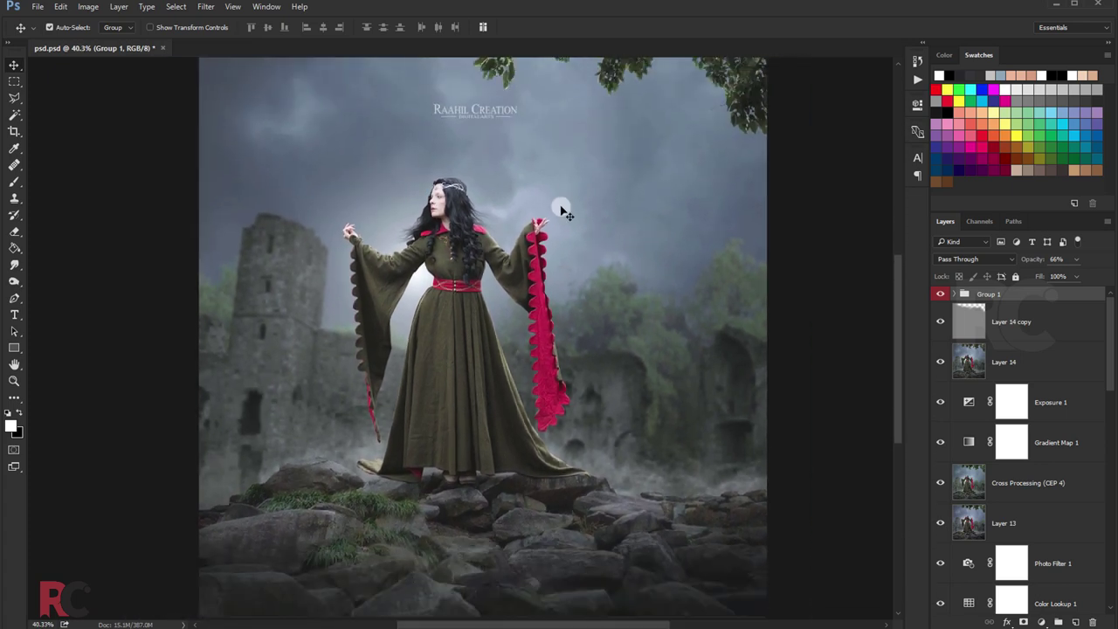
Merge all visible layers into colour-labelled Layer 15 and duplicate it.
{"action": "key", "text": "ctrl+shift+alt+e"}
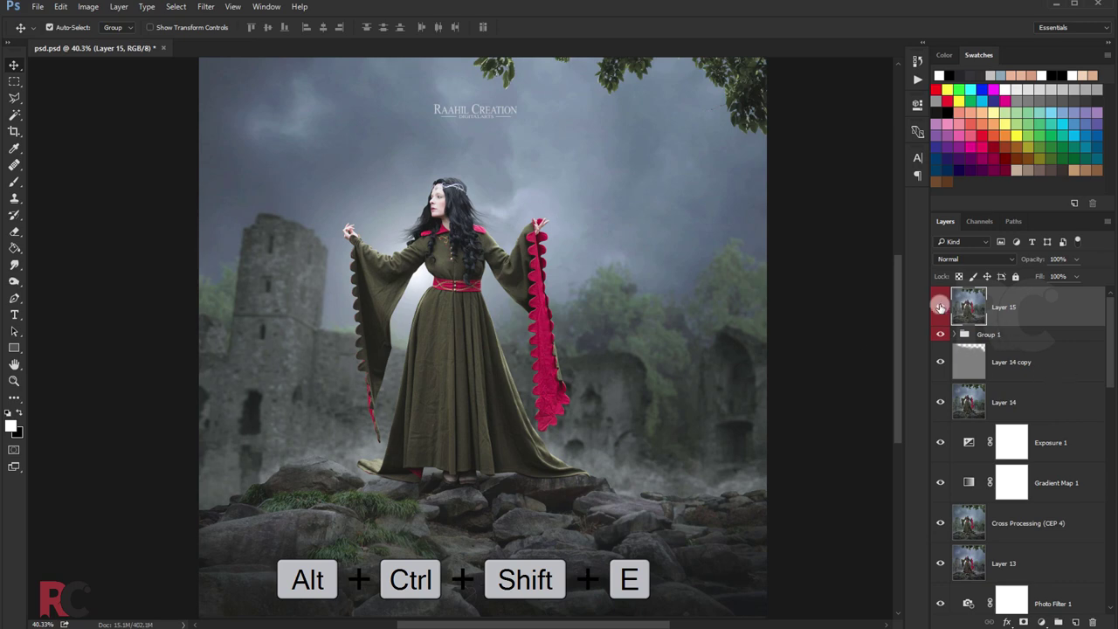
{"action": "right_click", "coordinate": [940, 301]}
{"action": "left_click", "coordinate": [973, 334]}
{"action": "key", "text": "ctrl+j"}
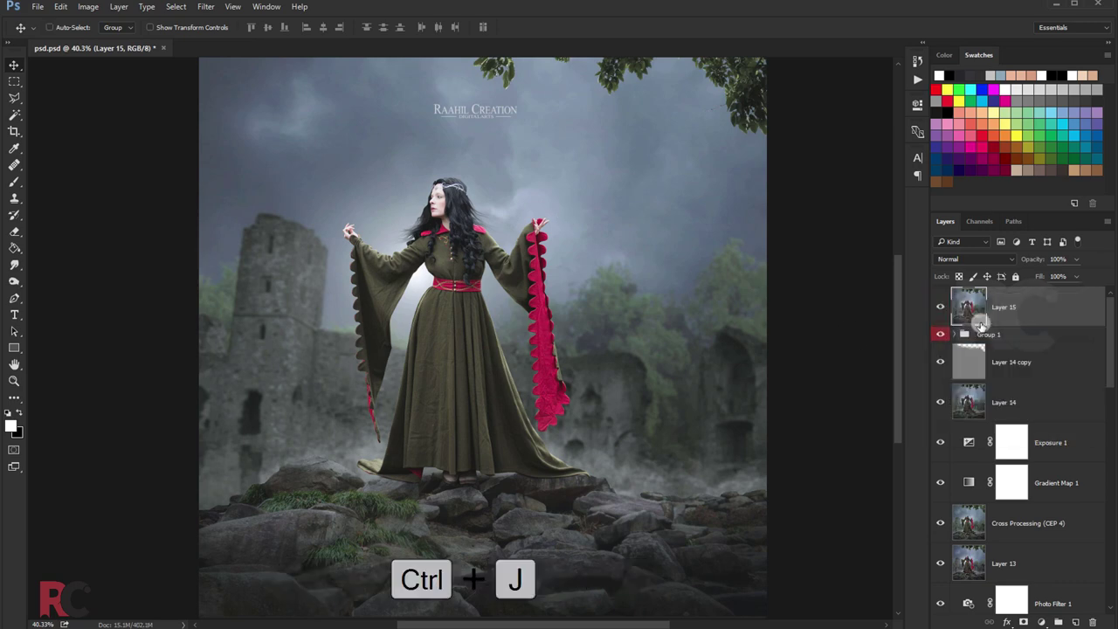
Set Layer 15 copy to Linear Light with a High Pass filter at 73% opacity.
{"action": "left_click", "coordinate": [948, 258]}
{"action": "left_click", "coordinate": [970, 407]}
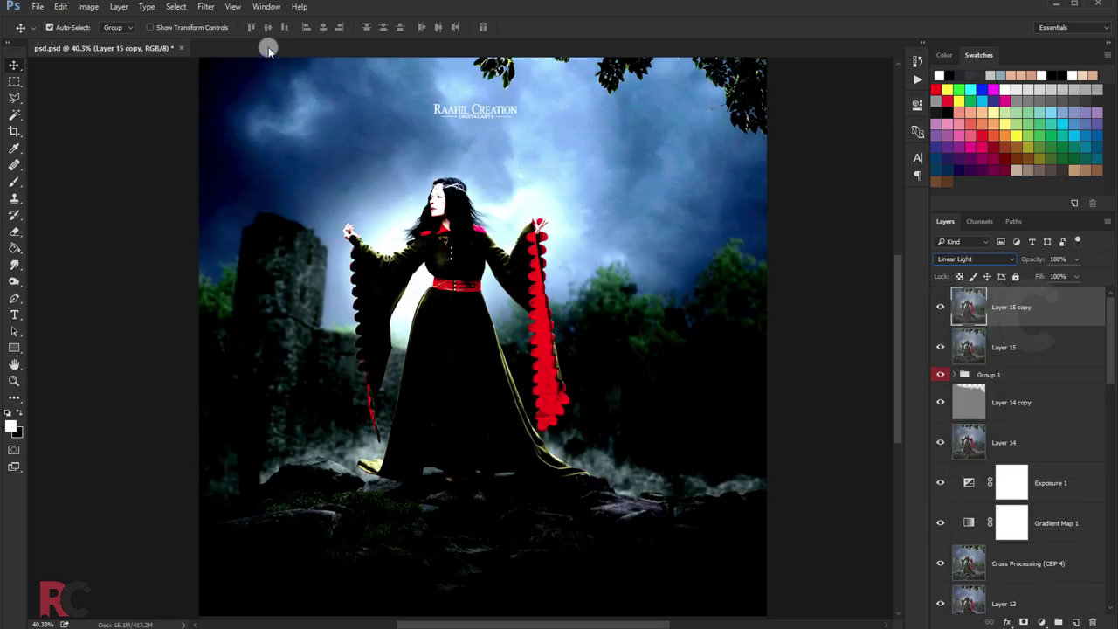
{"action": "left_click", "coordinate": [208, 6]}
{"action": "left_click", "coordinate": [397, 274]}
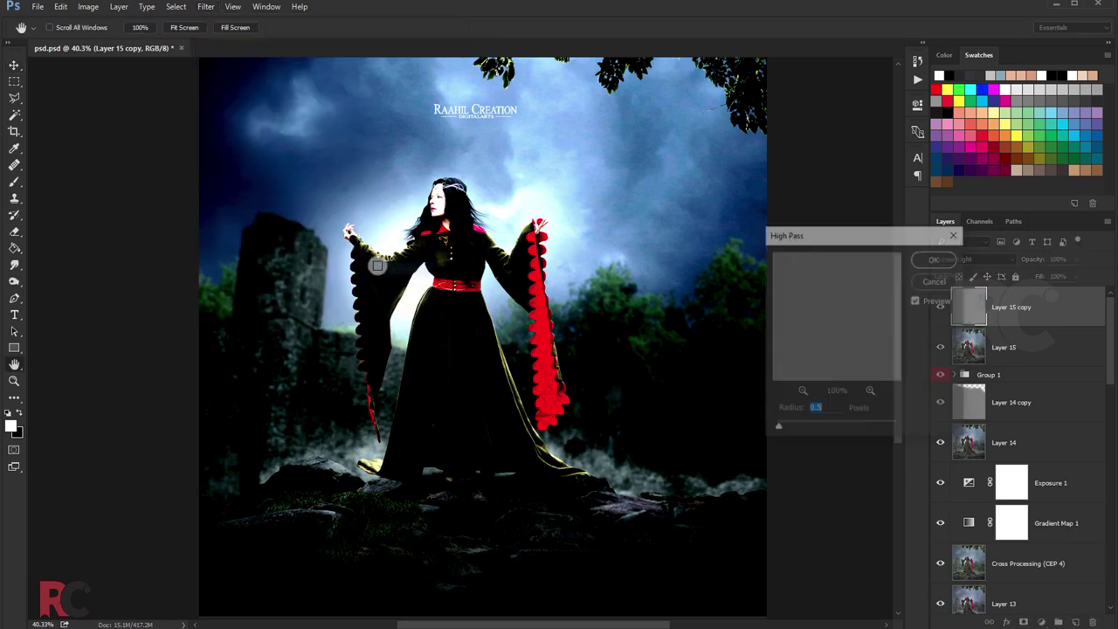
{"action": "scroll", "coordinate": [624, 424], "scroll_direction": "down", "scroll_amount": 3}
{"action": "scroll", "coordinate": [524, 305], "scroll_direction": "down", "scroll_amount": 4}
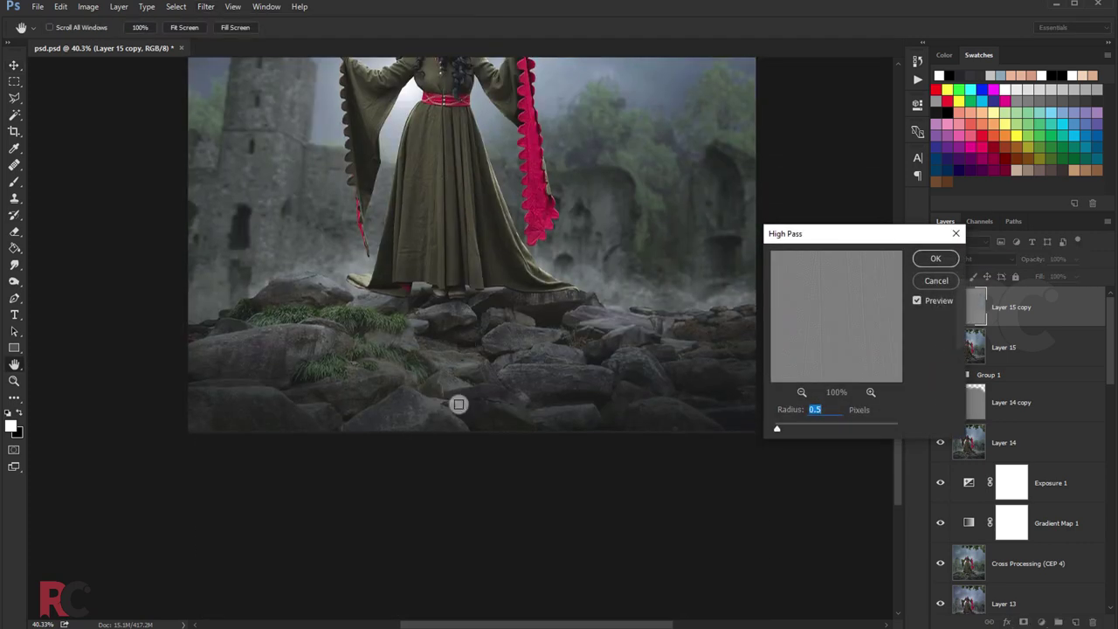
{"action": "scroll", "coordinate": [460, 401], "scroll_direction": "up", "scroll_amount": 2}
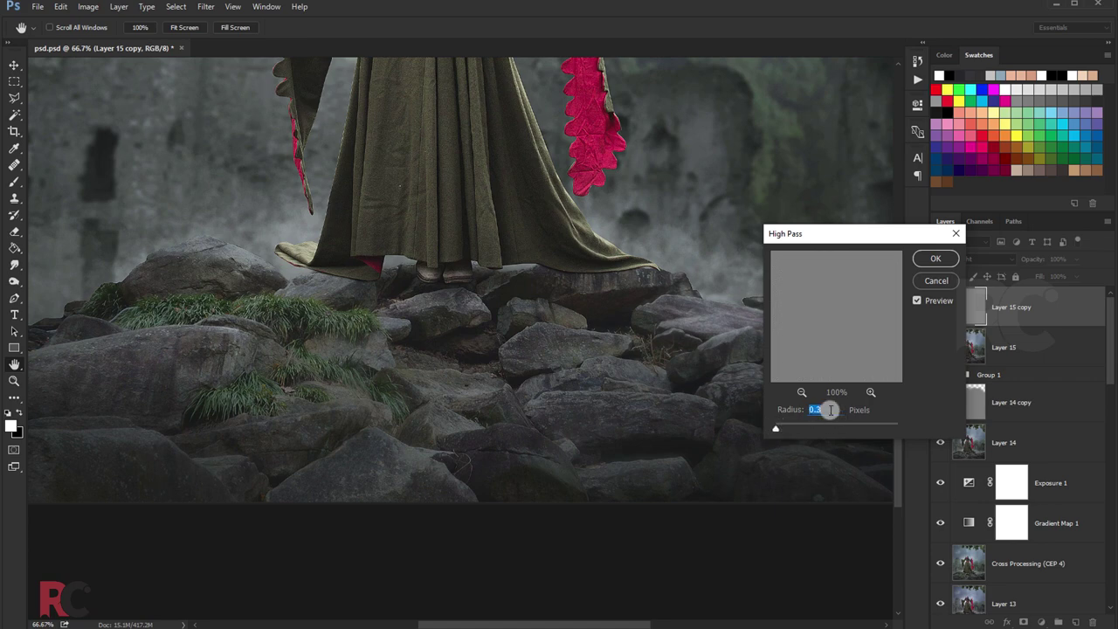
{"action": "key", "text": "Return"}
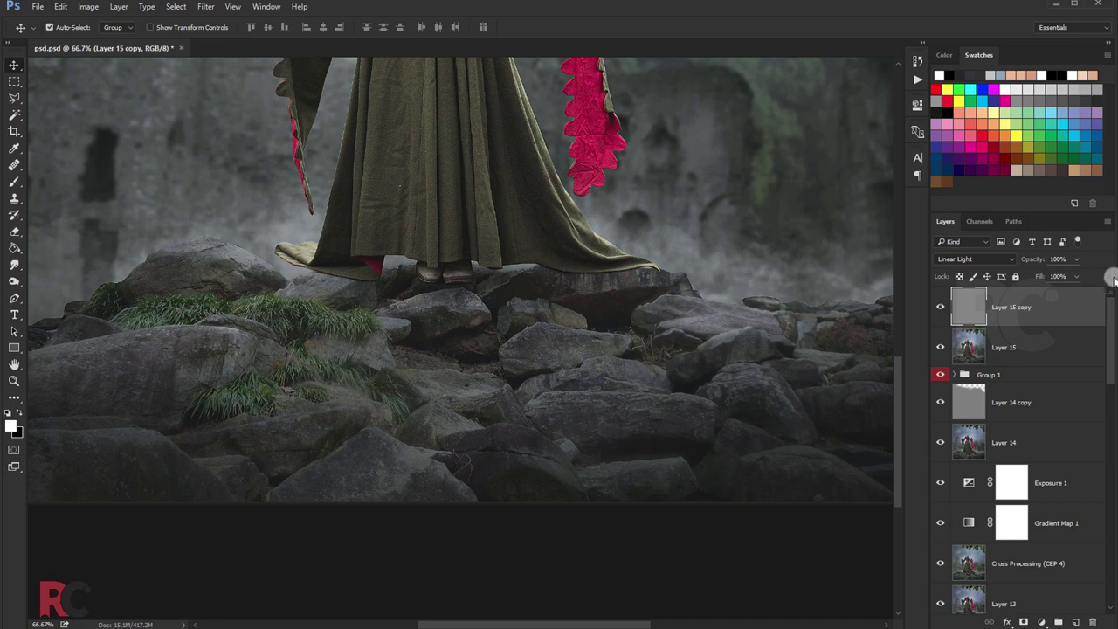
{"action": "left_click", "coordinate": [1076, 259]}
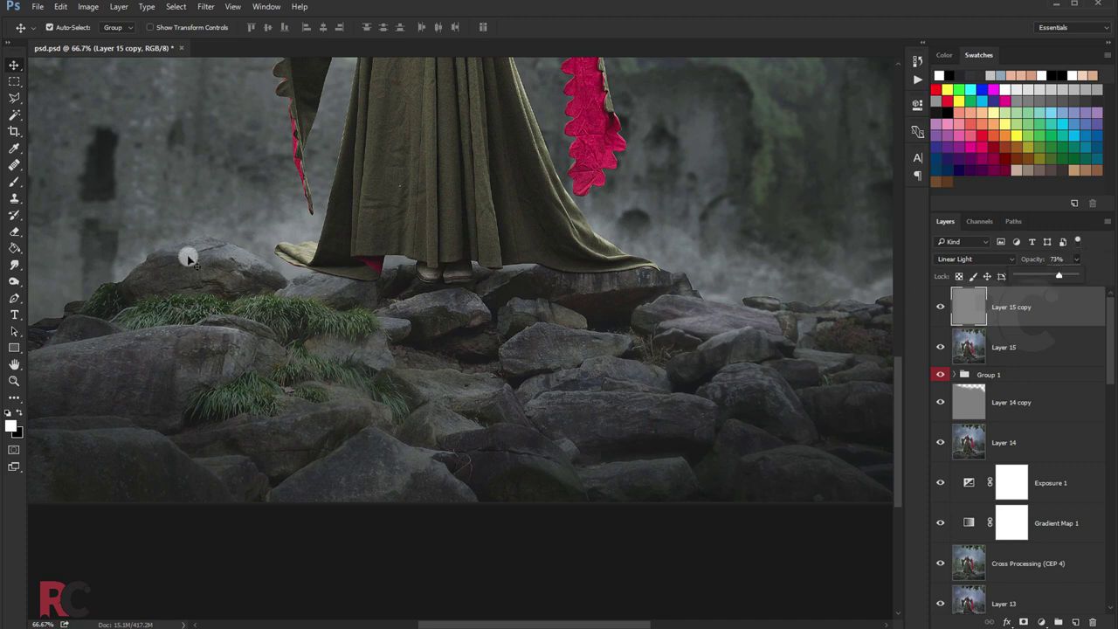
{"action": "left_click", "coordinate": [14, 182]}
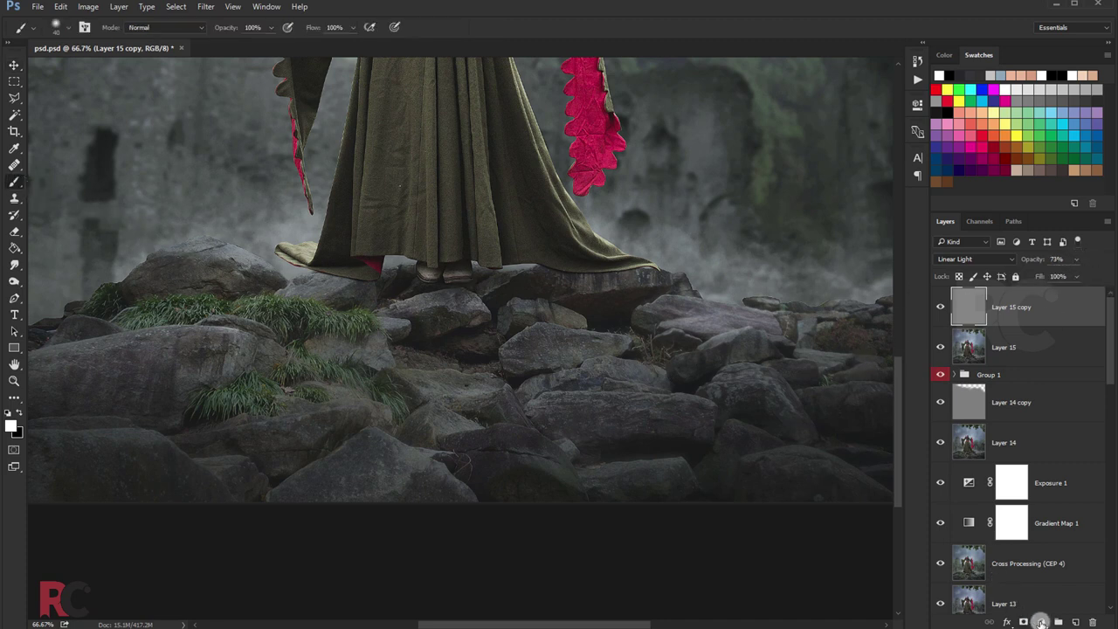
Add an inverted mask to the sharpening layer and paint white over the grass and rocks.
{"action": "left_click", "coordinate": [1024, 621]}
{"action": "key", "text": "ctrl+i"}
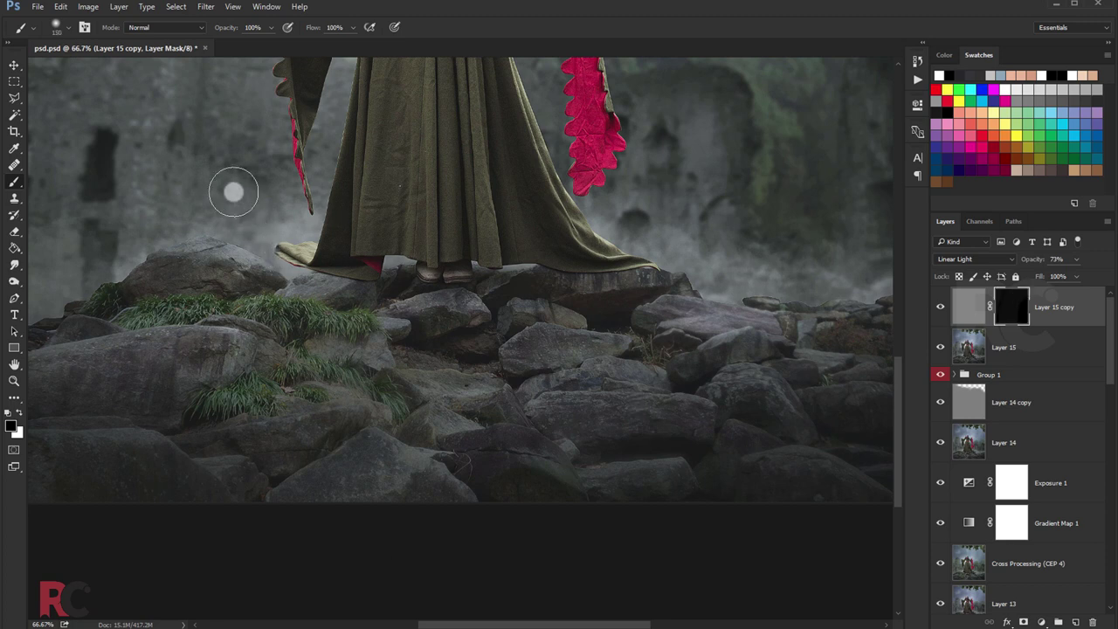
{"action": "left_click", "coordinate": [18, 411]}
{"action": "key", "text": "]"}
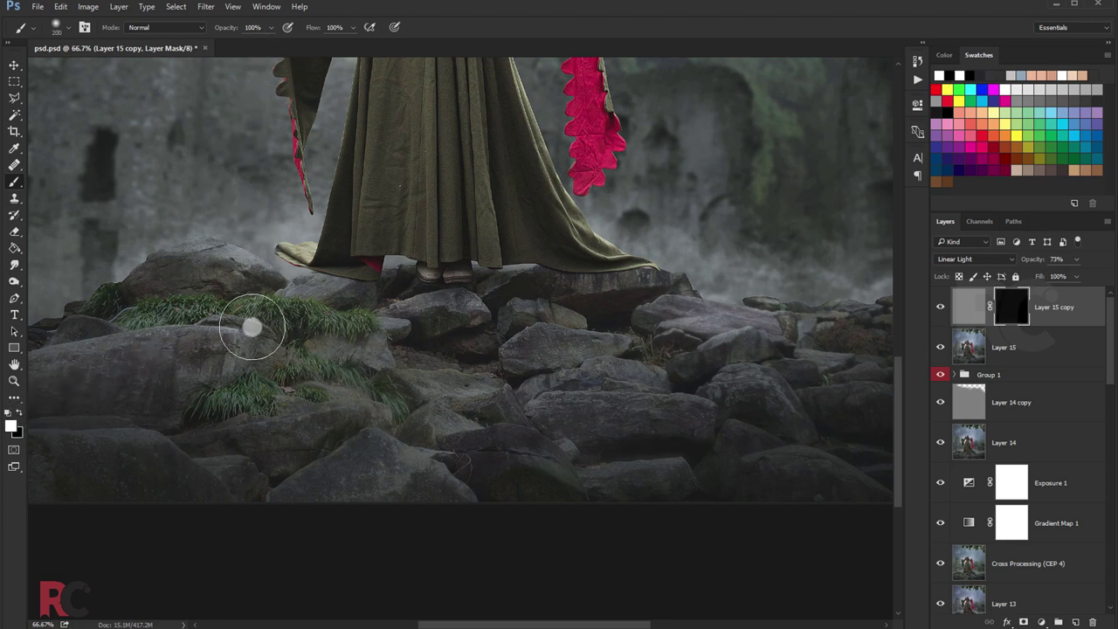
{"action": "left_click_drag", "start_coordinate": [250, 324], "coordinate": [458, 315]}
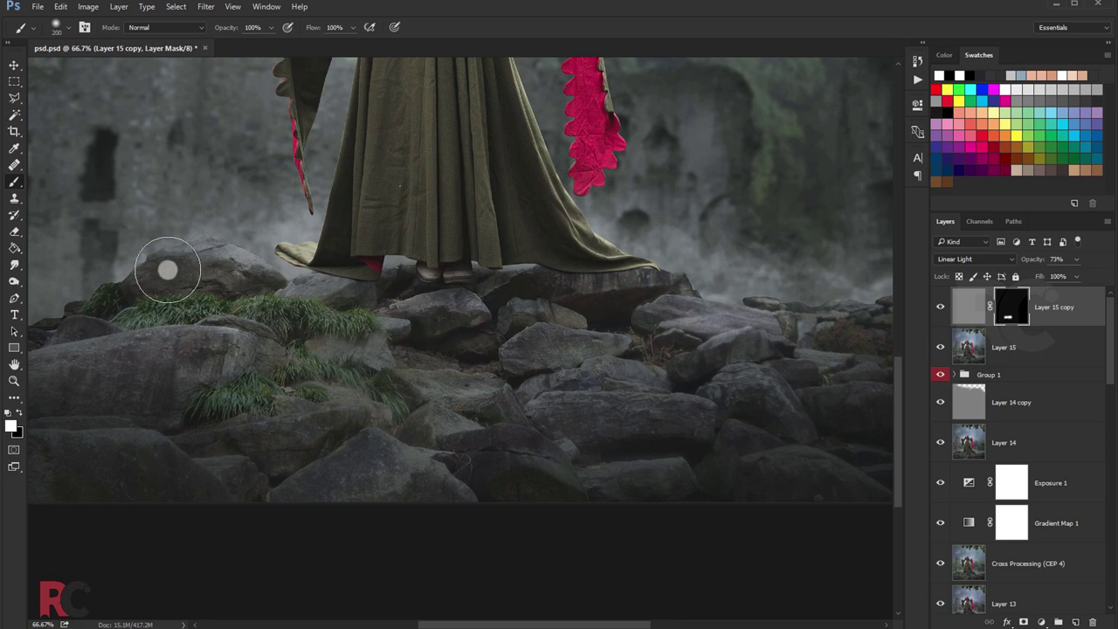
{"action": "left_click_drag", "start_coordinate": [93, 355], "coordinate": [410, 385]}
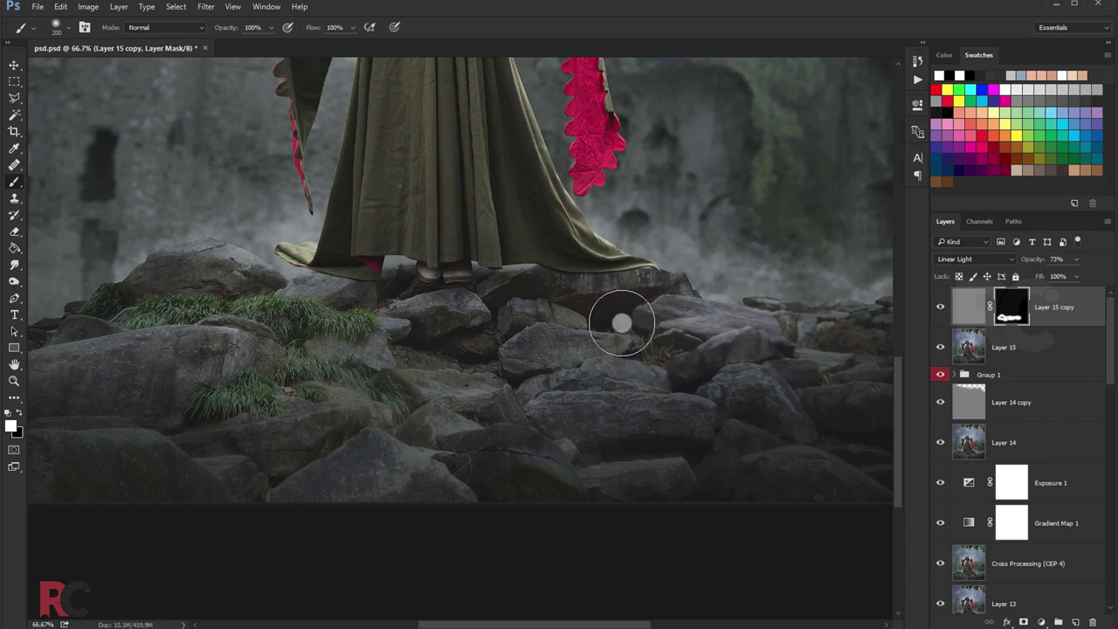
Enlarge the brush to 300 and reveal the sharpening over the woman's dress.
{"action": "key", "text": "]"}
{"action": "key", "text": "bracketright"}
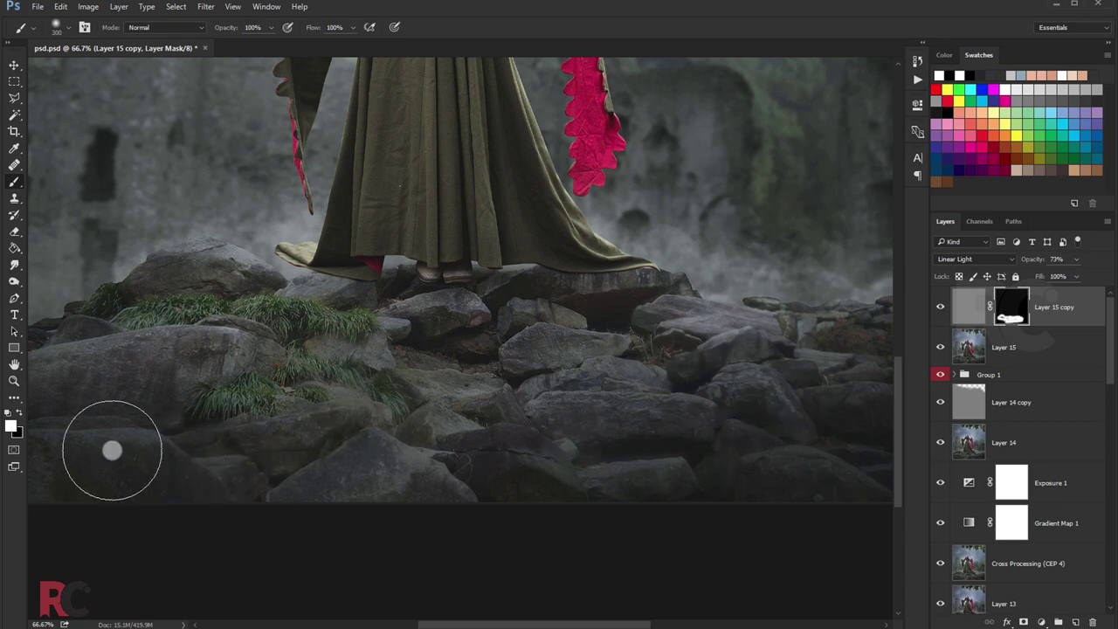
{"action": "scroll", "coordinate": [498, 462], "scroll_direction": "left", "scroll_amount": 2}
{"action": "scroll", "coordinate": [499, 462], "scroll_direction": "left", "scroll_amount": 3}
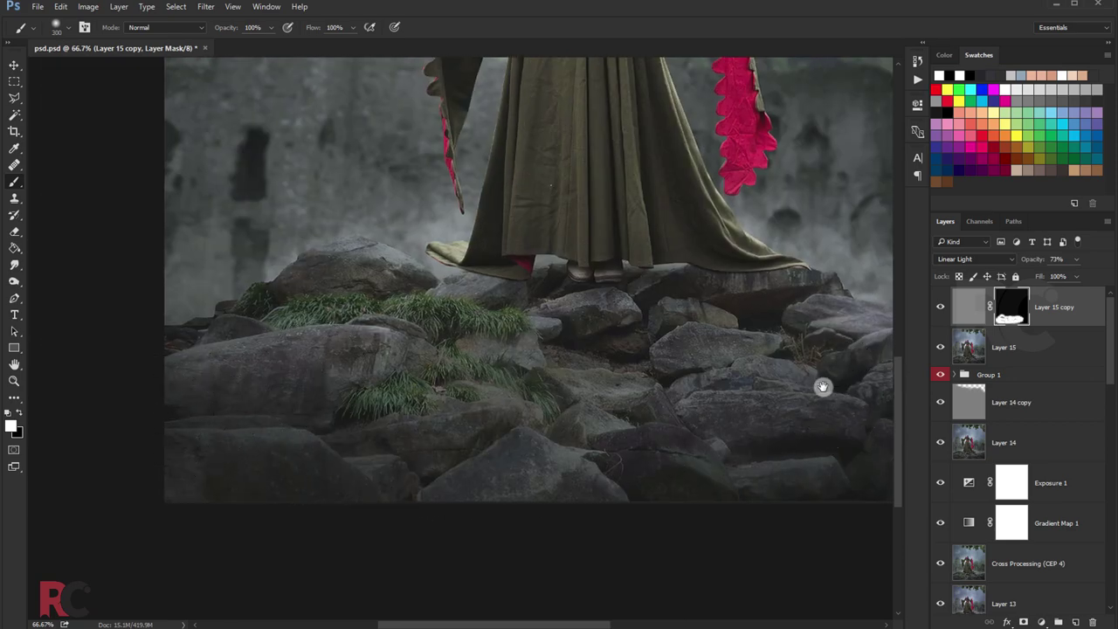
{"action": "left_click_drag", "start_coordinate": [821, 386], "coordinate": [344, 399]}
{"action": "left_click_drag", "start_coordinate": [367, 264], "coordinate": [498, 452]}
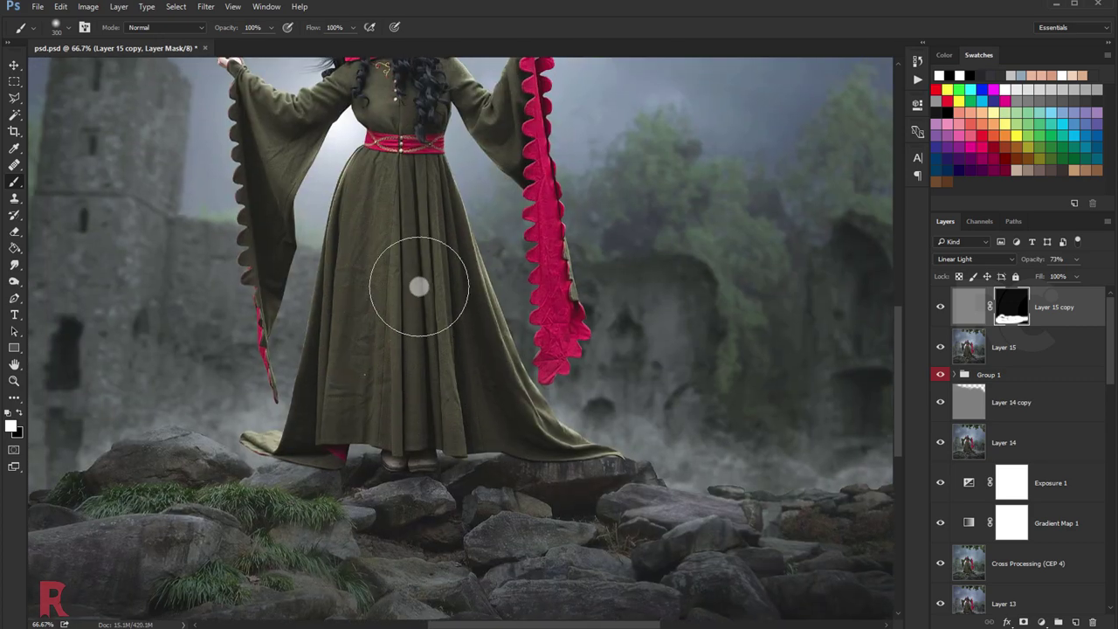
{"action": "left_click_drag", "start_coordinate": [404, 294], "coordinate": [422, 396]}
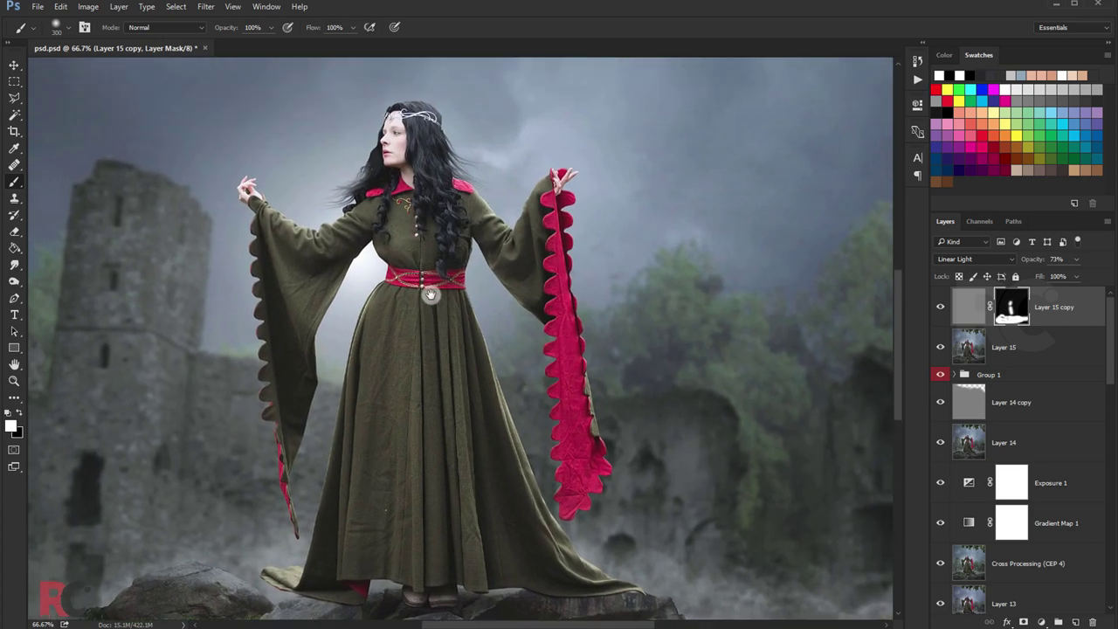
{"action": "left_click_drag", "start_coordinate": [428, 233], "coordinate": [434, 294]}
{"action": "left_click_drag", "start_coordinate": [502, 262], "coordinate": [505, 351]}
{"action": "scroll", "coordinate": [506, 351], "scroll_direction": "down", "scroll_amount": 1}
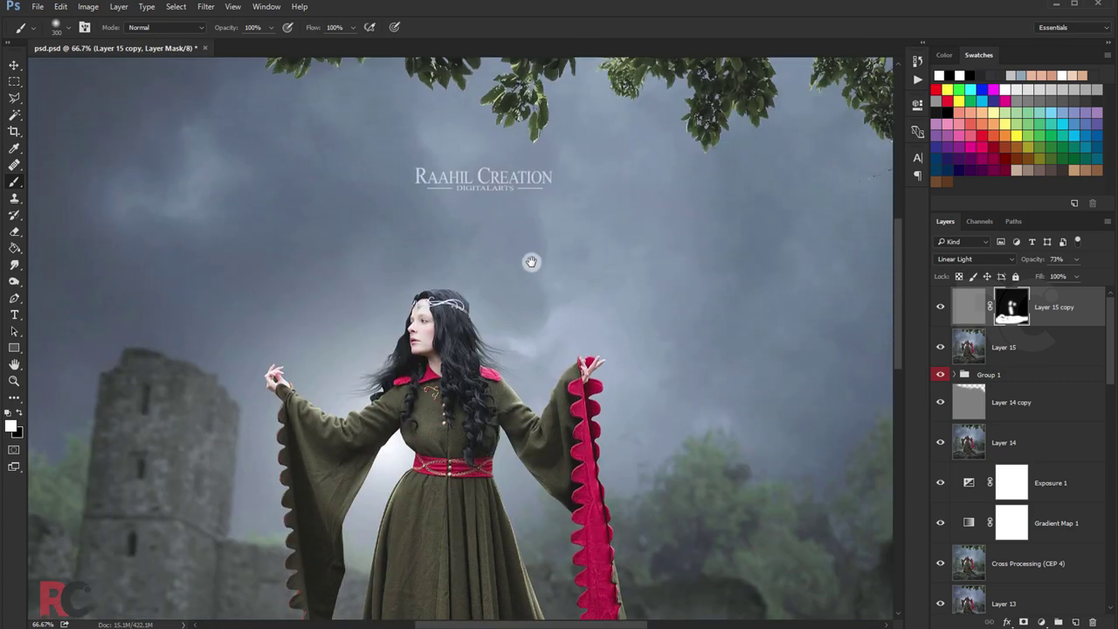
{"action": "scroll", "coordinate": [531, 259], "scroll_direction": "down", "scroll_amount": 2}
{"action": "scroll", "coordinate": [619, 207], "scroll_direction": "down", "scroll_amount": 1}
{"action": "scroll", "coordinate": [357, 252], "scroll_direction": "down", "scroll_amount": 2}
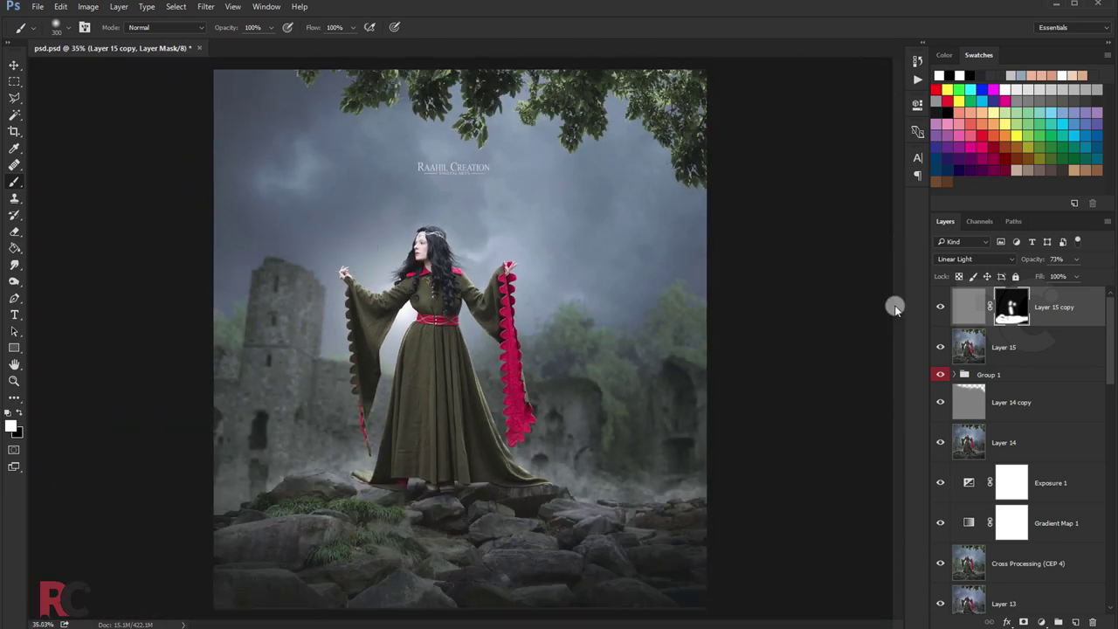
{"action": "scroll", "coordinate": [379, 512], "scroll_direction": "up", "scroll_amount": 1}
{"action": "scroll", "coordinate": [359, 314], "scroll_direction": "up", "scroll_amount": 1}
{"action": "scroll", "coordinate": [303, 399], "scroll_direction": "up", "scroll_amount": 1}
{"action": "scroll", "coordinate": [303, 399], "scroll_direction": "up", "scroll_amount": 1}
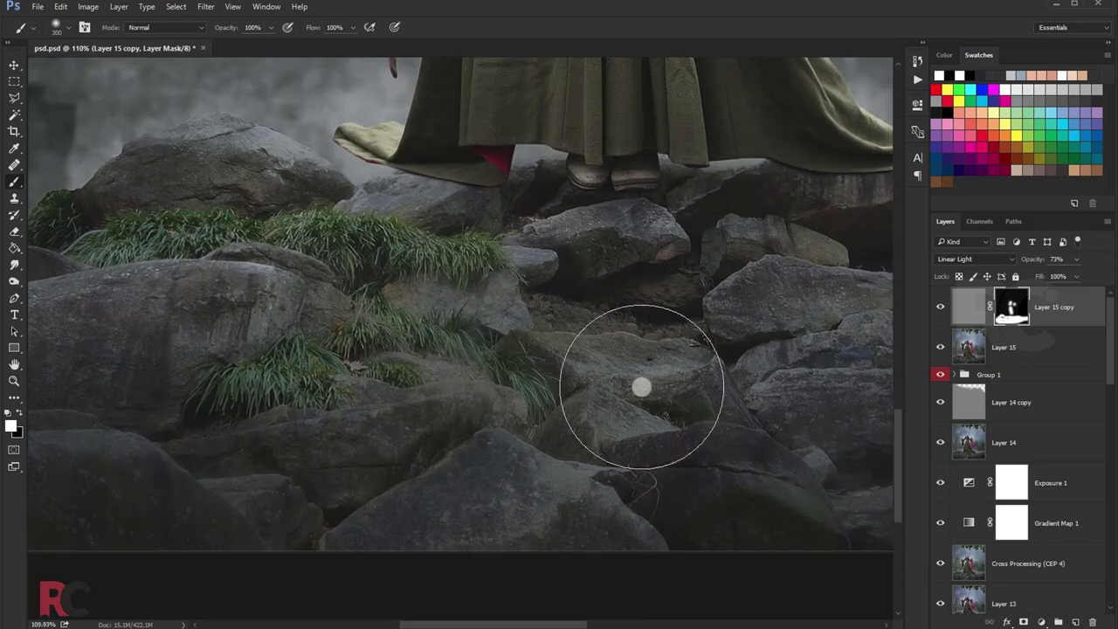
Toggle the sharpening layer's visibility to compare the masked result.
{"action": "left_click", "coordinate": [941, 307]}
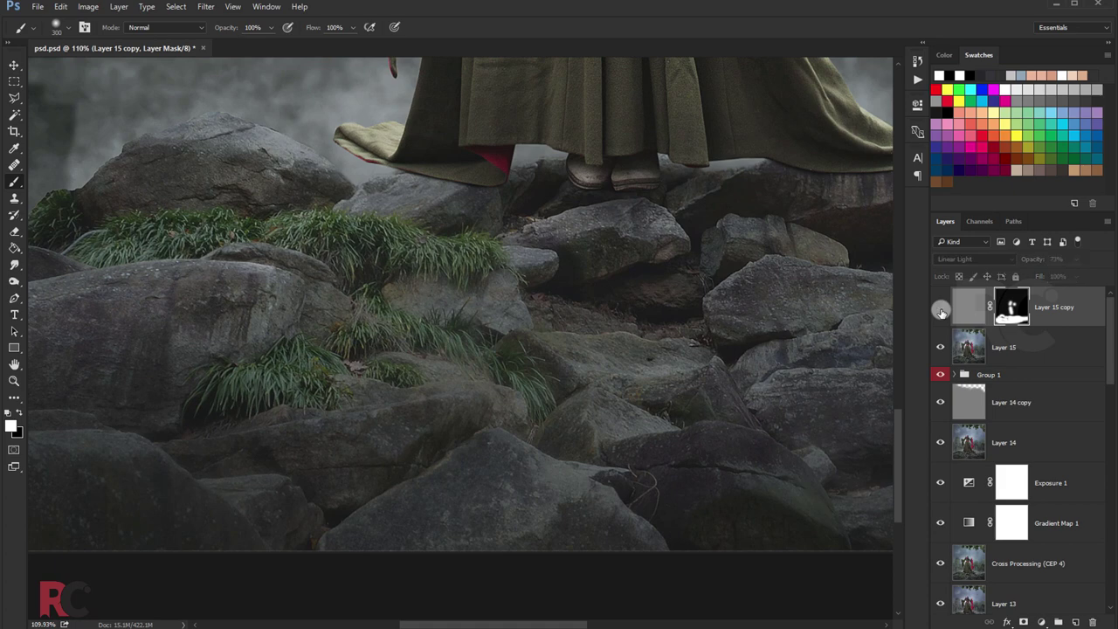
{"action": "left_click", "coordinate": [941, 308]}
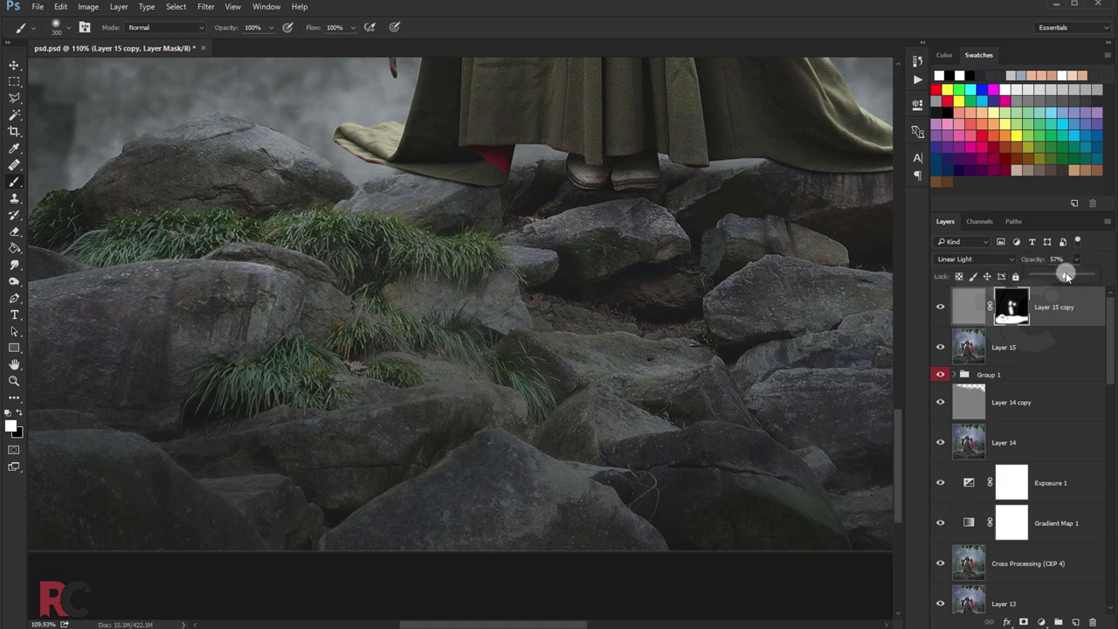
{"action": "scroll", "coordinate": [563, 282], "scroll_direction": "down", "scroll_amount": 1}
{"action": "scroll", "coordinate": [521, 271], "scroll_direction": "down", "scroll_amount": 1}
{"action": "scroll", "coordinate": [444, 412], "scroll_direction": "down", "scroll_amount": 1}
{"action": "scroll", "coordinate": [441, 377], "scroll_direction": "down", "scroll_amount": 1}
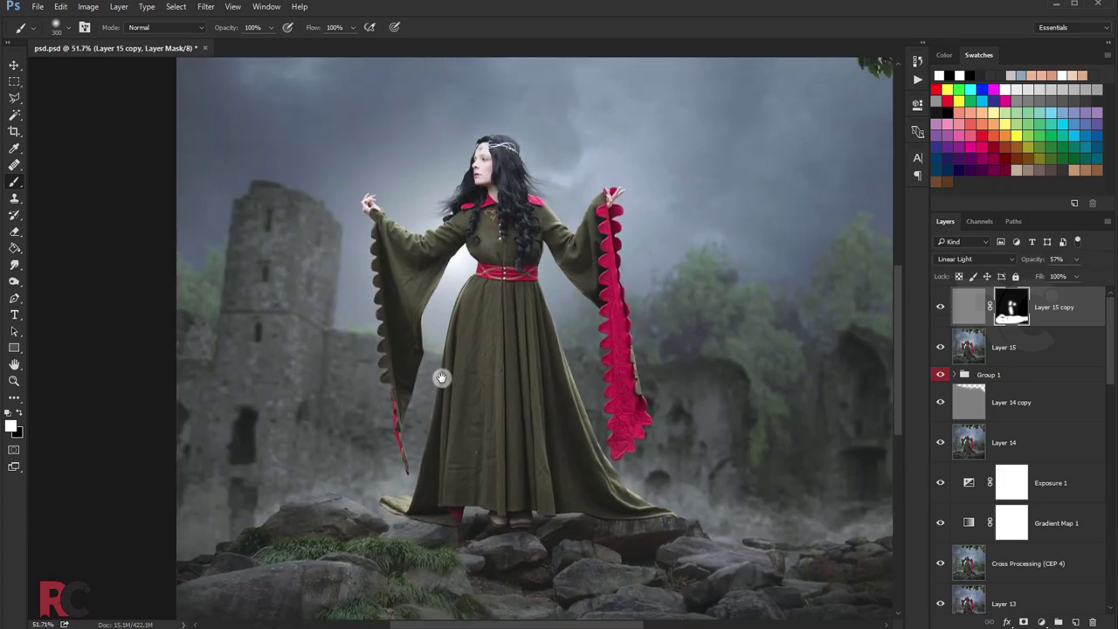
{"action": "scroll", "coordinate": [442, 377], "scroll_direction": "up", "scroll_amount": 2}
{"action": "scroll", "coordinate": [417, 337], "scroll_direction": "down", "scroll_amount": 3}
{"action": "scroll", "coordinate": [353, 299], "scroll_direction": "up", "scroll_amount": 1}
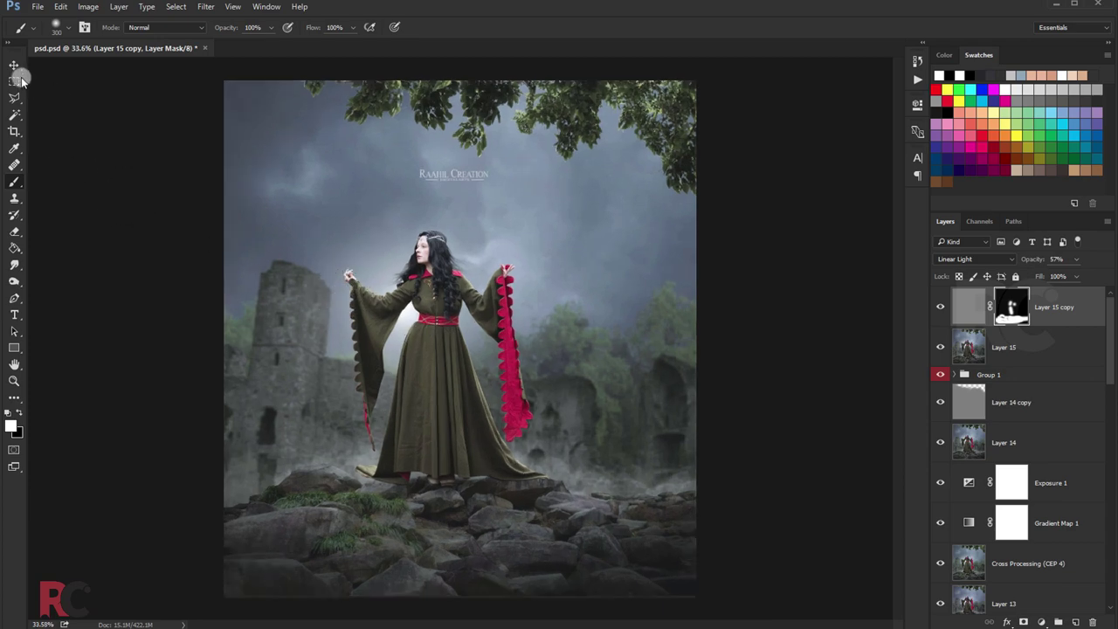